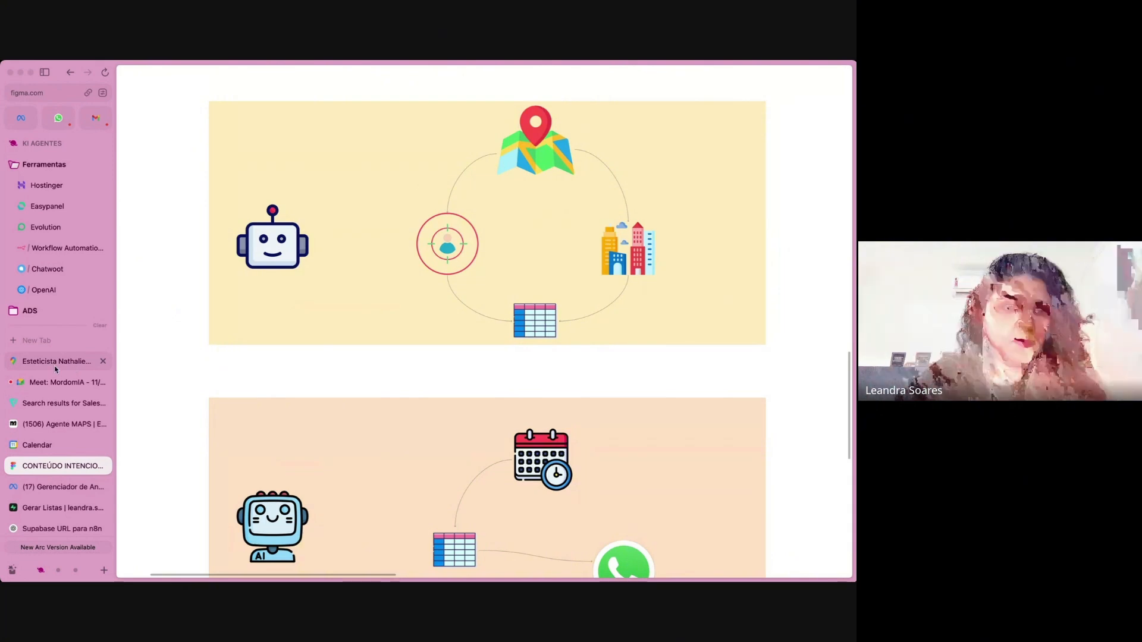
Switch to Google Maps, search for "clina odontologica" and open the NossoLarMed - Norte da Ilha listing.
left_click(74, 365)
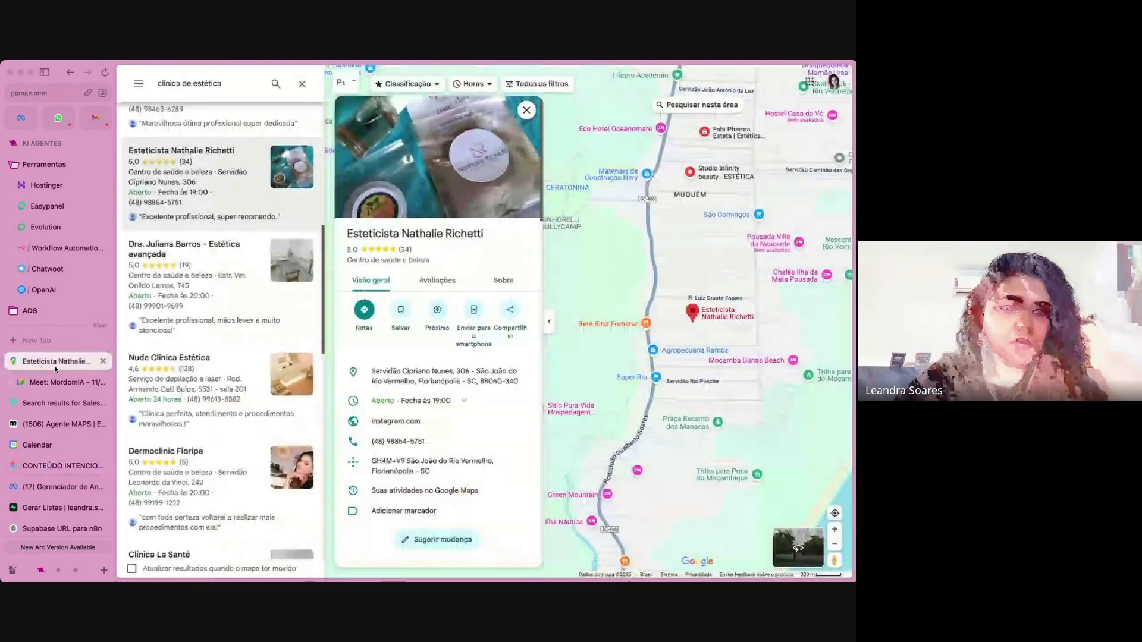
left_click(233, 85)
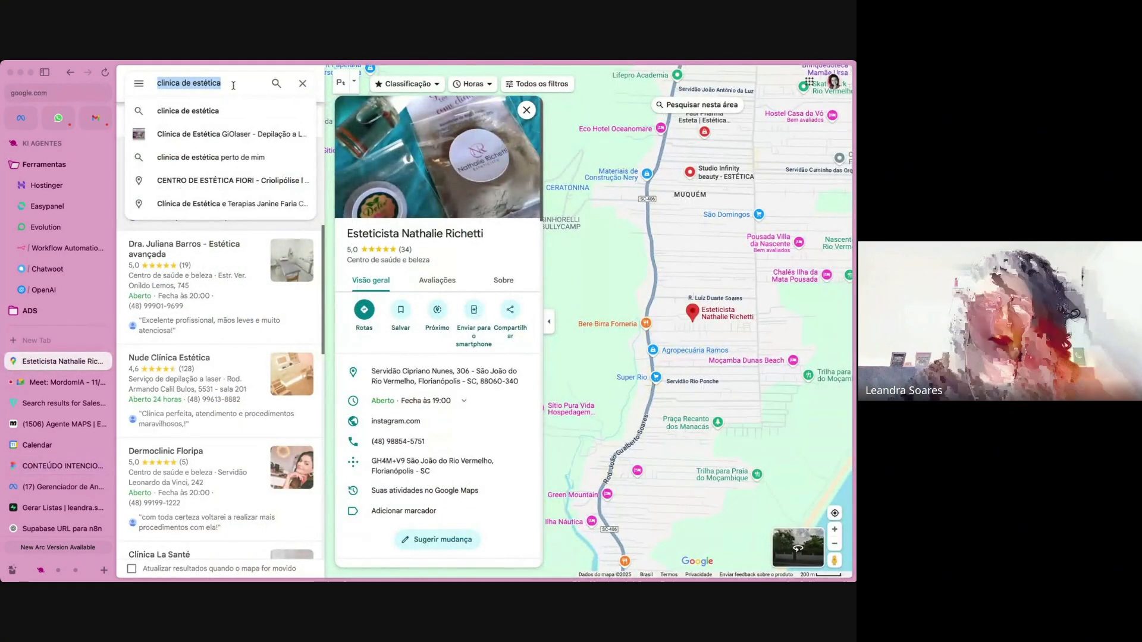
type("clina o")
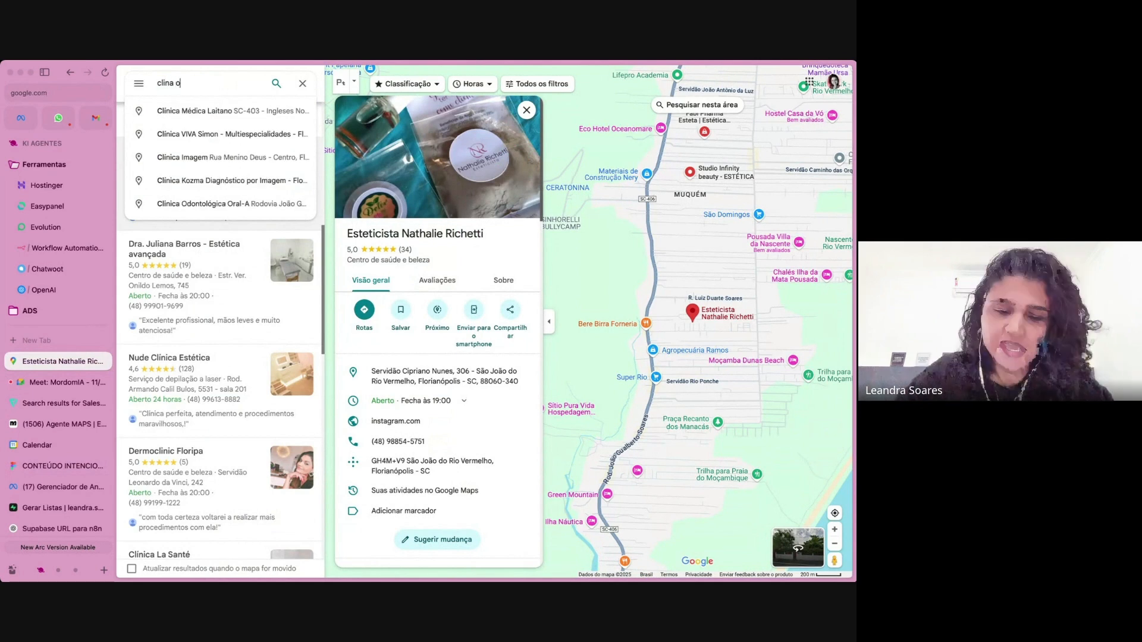
type("dontologica")
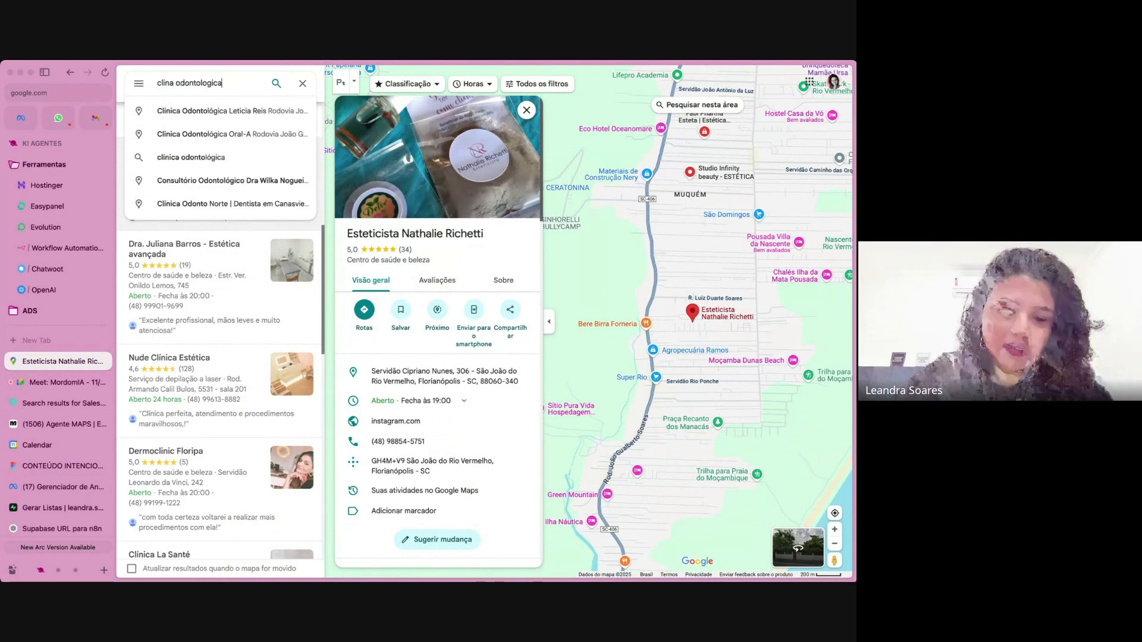
key("Return")
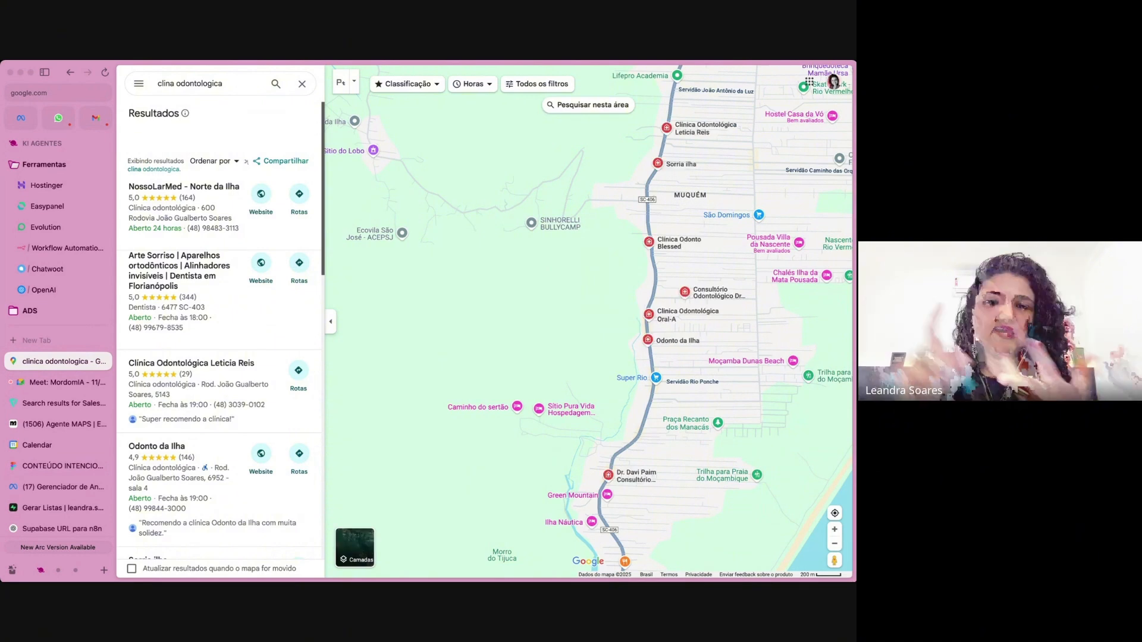
left_click(174, 207)
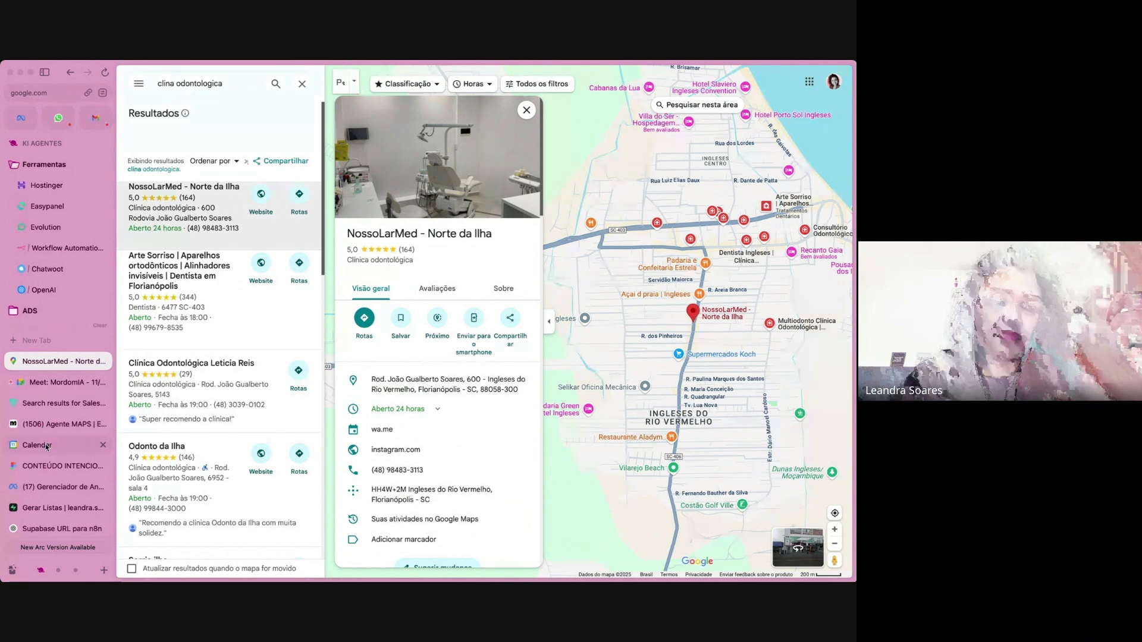
Switch back to the Figma board "CONTEÚDO INTENCIONAL" and show its hidden interface.
left_click(55, 466)
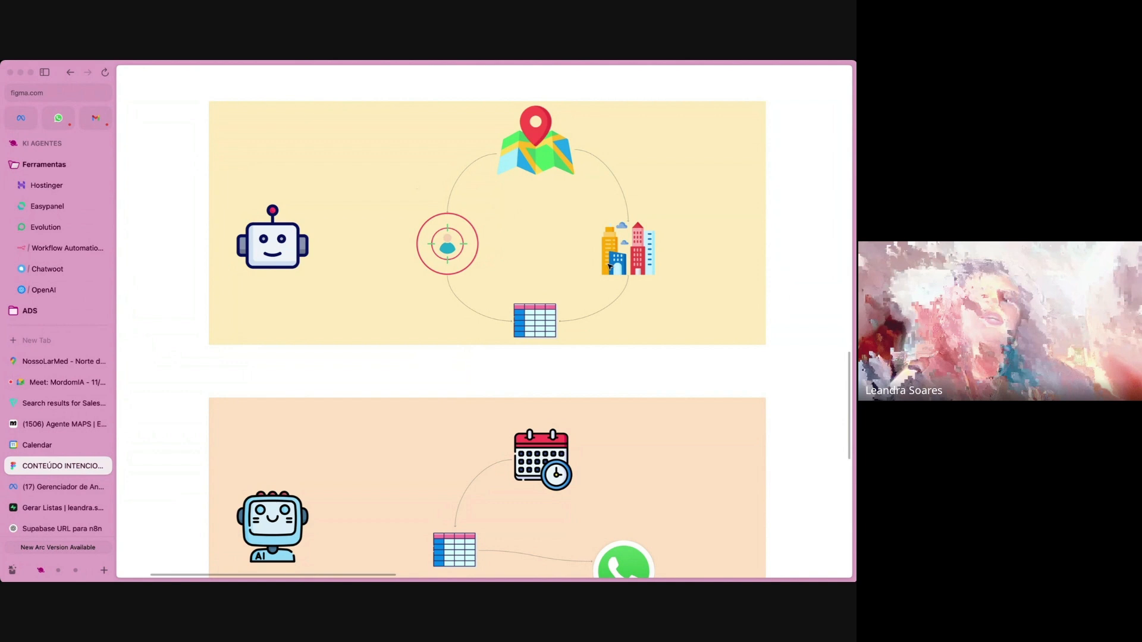
scroll(595, 274, "down", 2)
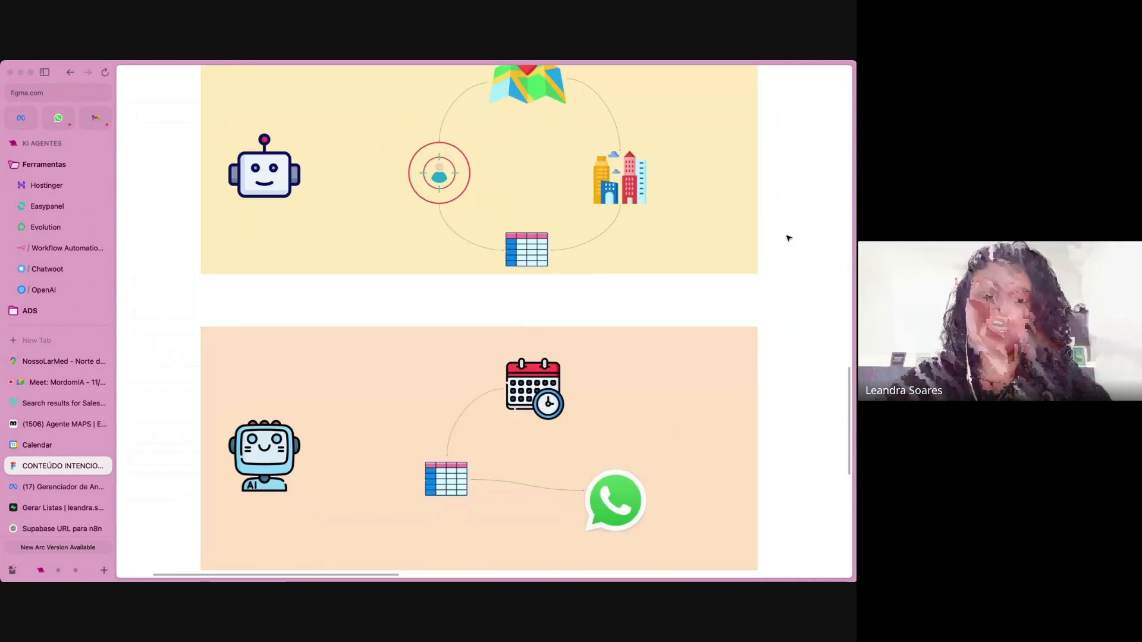
scroll(787, 238, "right", 1)
scroll(788, 238, "right", 3)
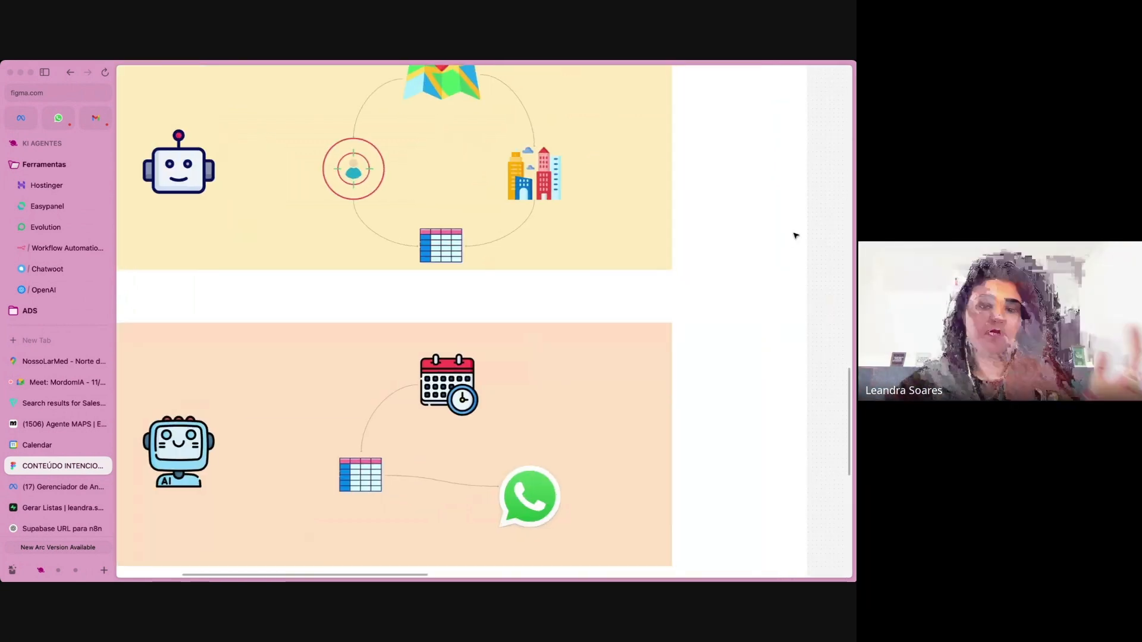
right_click(823, 240)
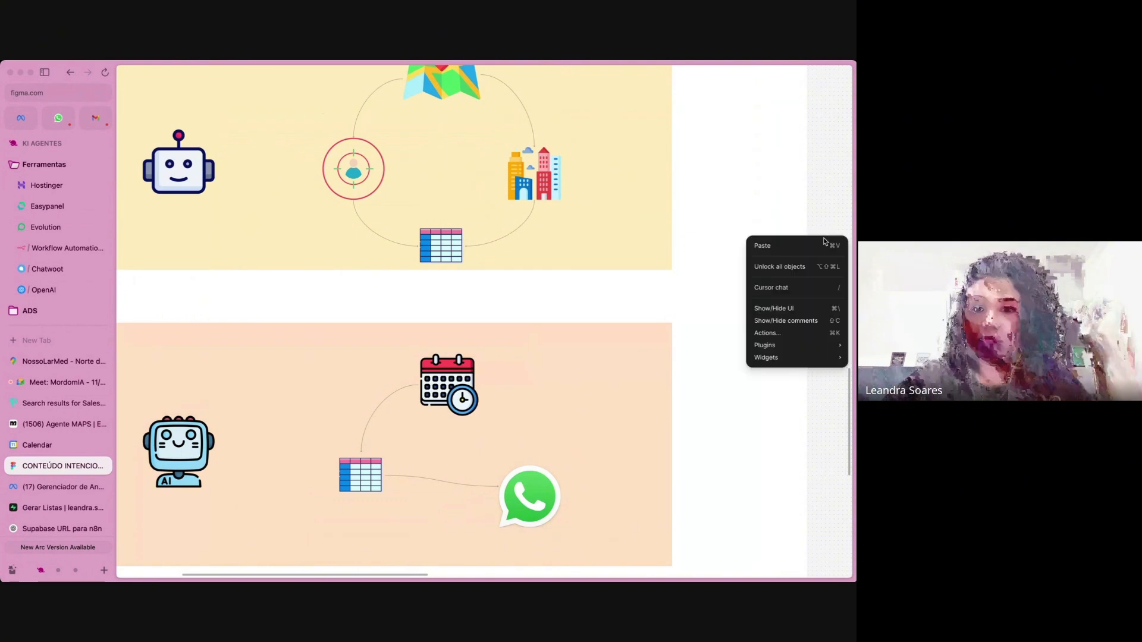
left_click(790, 308)
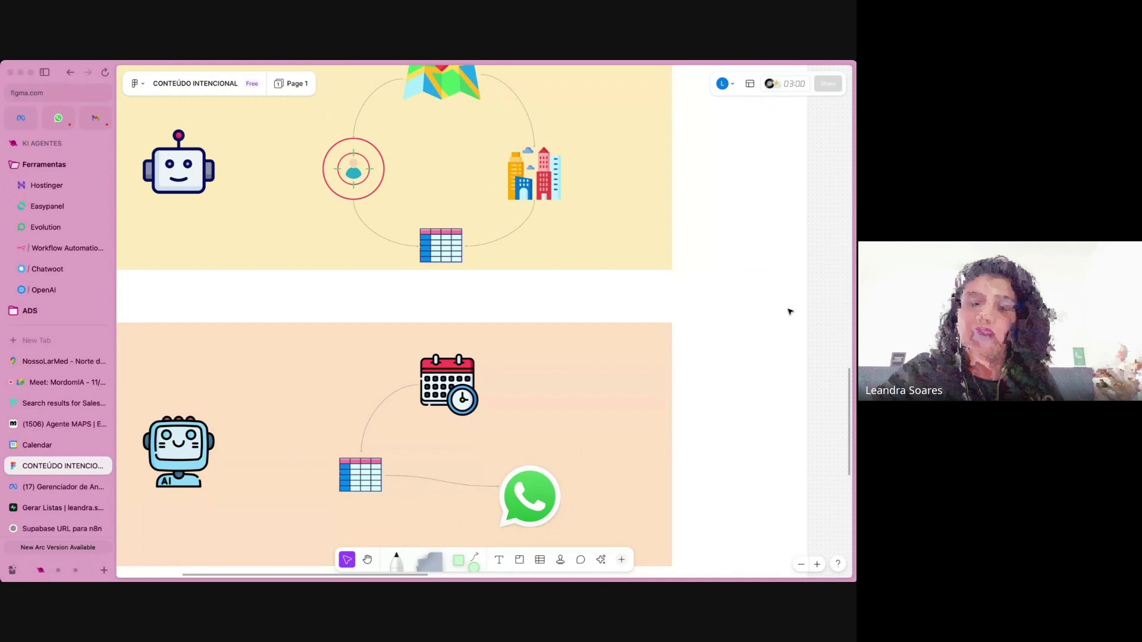
Outline the calendar, spreadsheet and WhatsApp icons in the orange panel with the yellow highlighter.
left_click(642, 398)
scroll(643, 398, "down", 2)
scroll(643, 399, "left", 1)
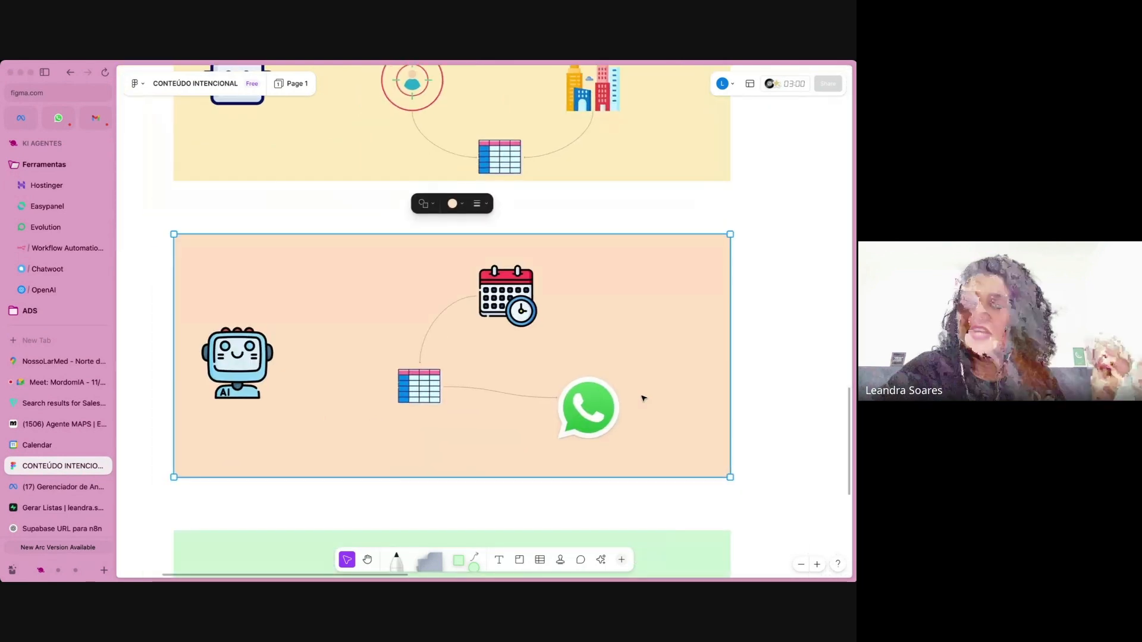
left_click(397, 562)
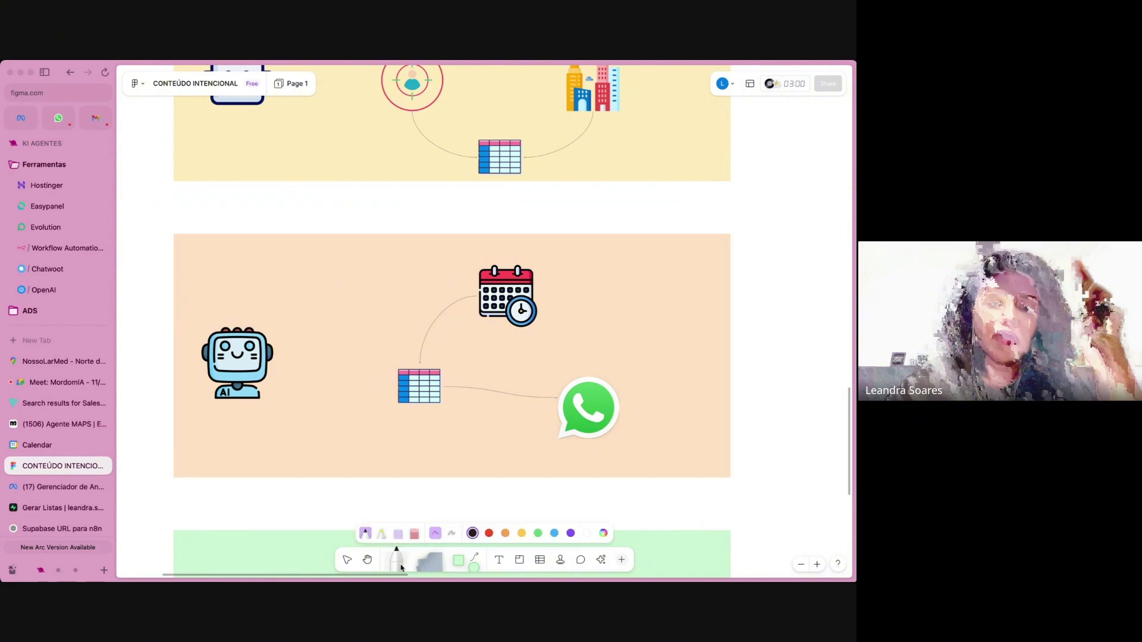
left_click(382, 534)
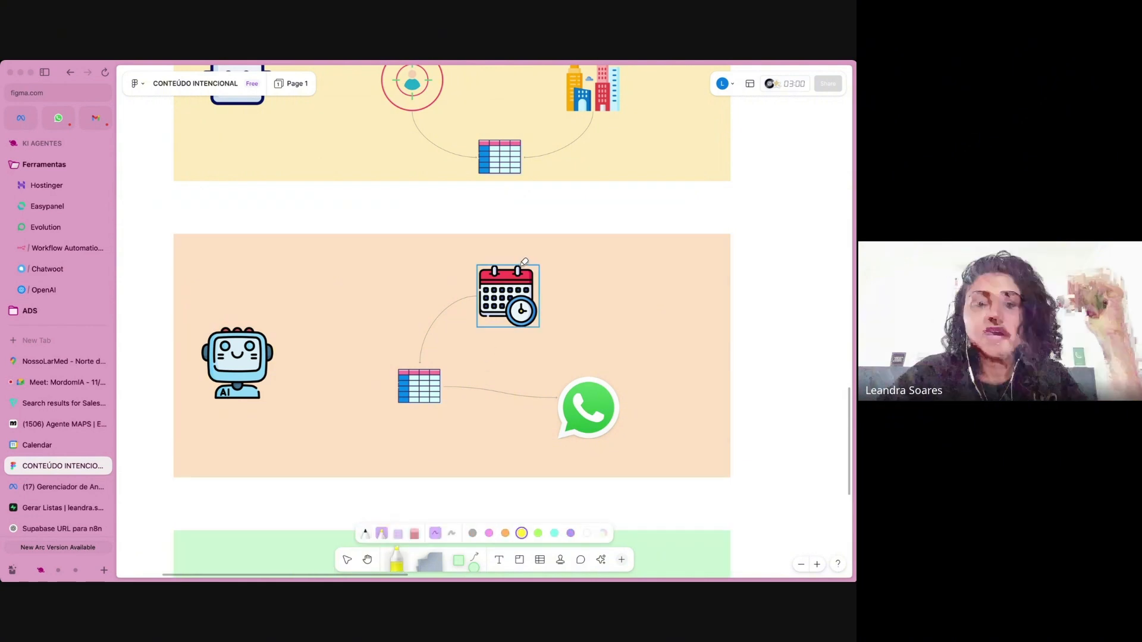
left_click_drag(451, 324, 533, 230)
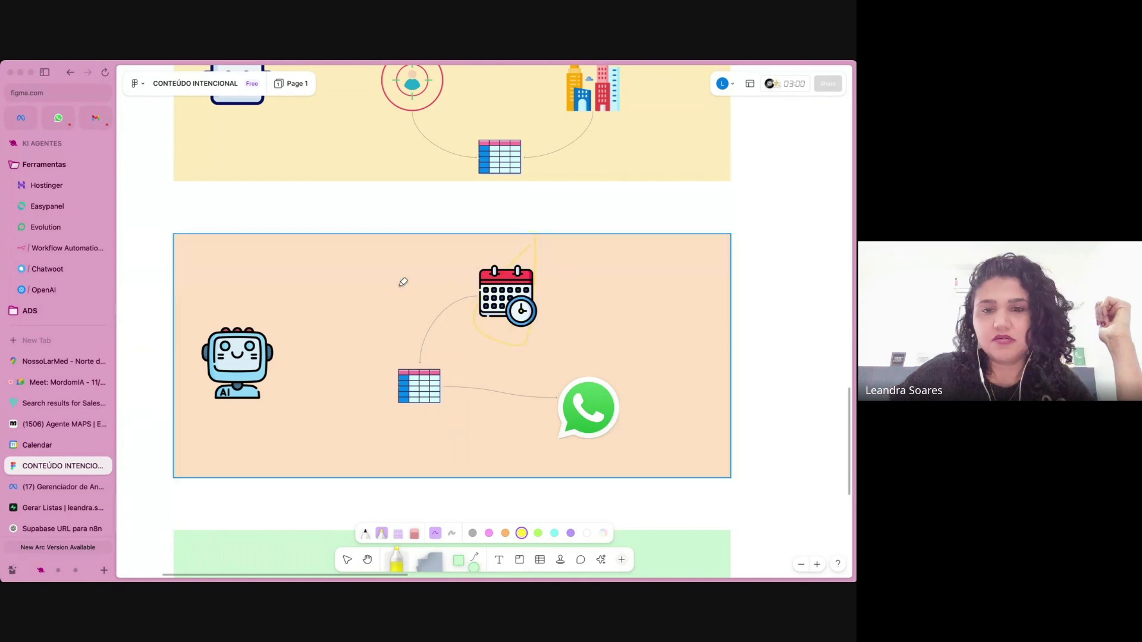
left_click_drag(445, 354, 430, 355)
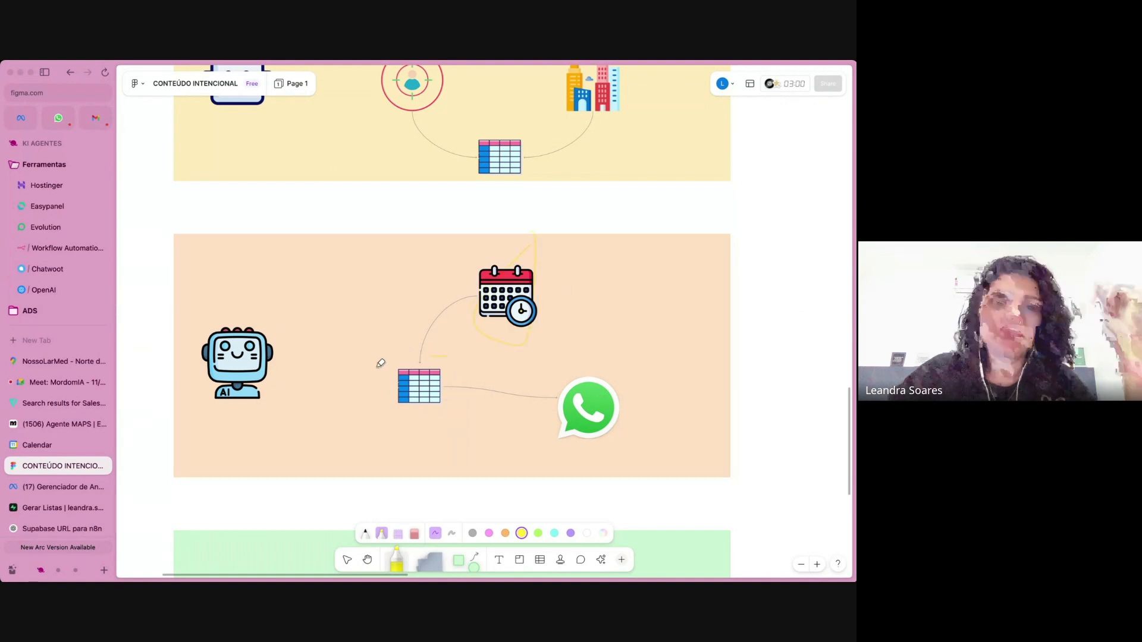
mouse_move(398, 420)
left_mouse_down()
mouse_move(445, 378)
mouse_move(433, 340)
left_mouse_up()
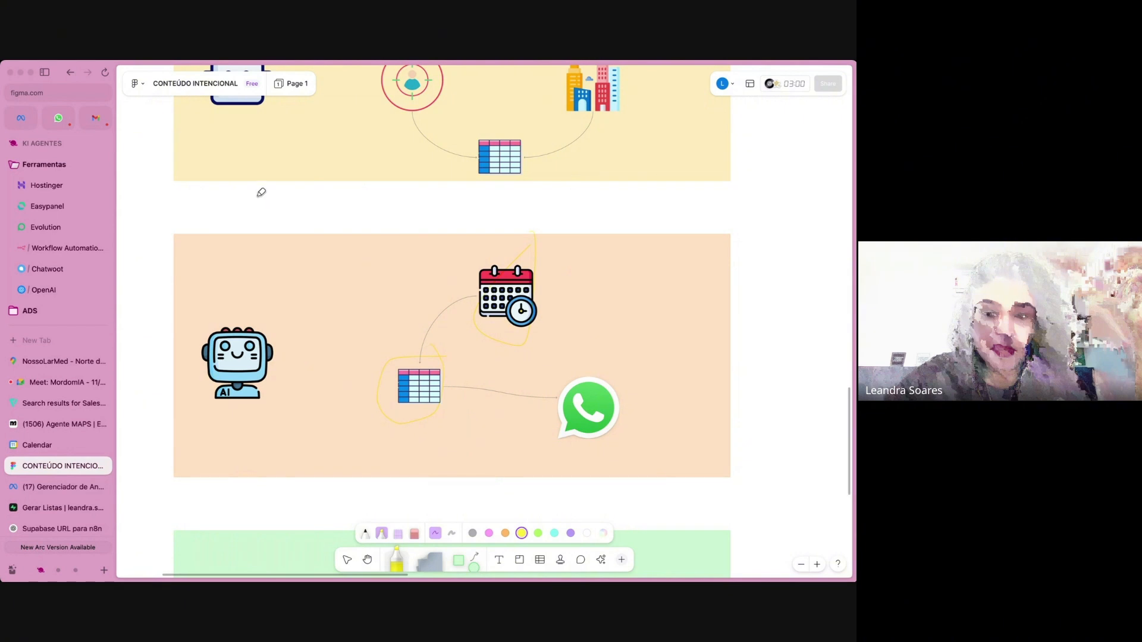
left_click_drag(539, 360, 591, 356)
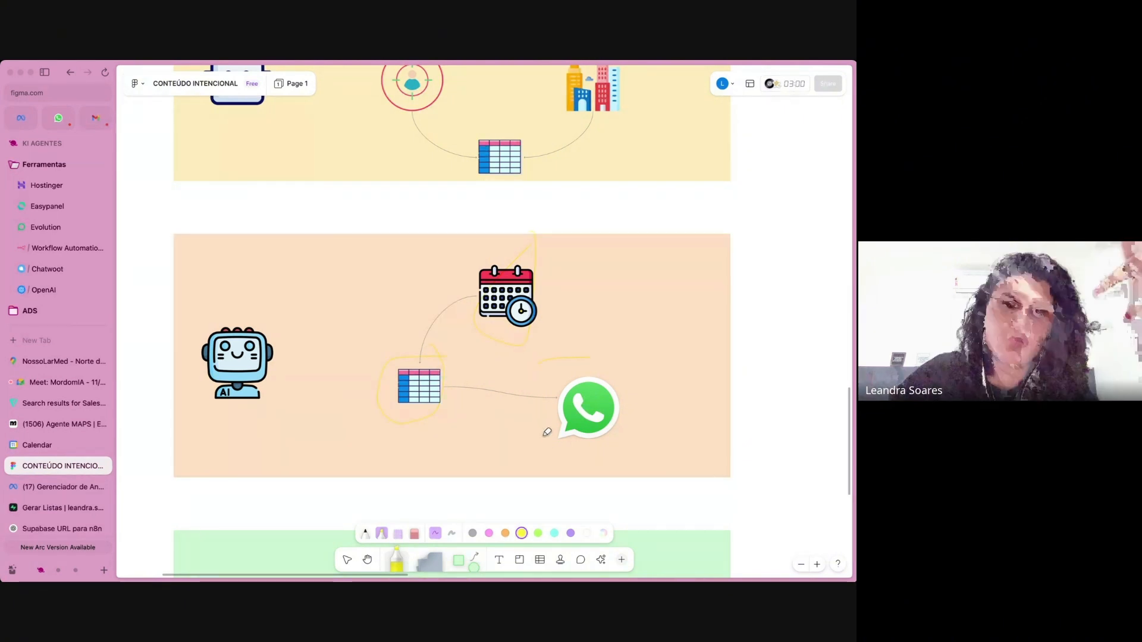
left_click_drag(546, 432, 640, 443)
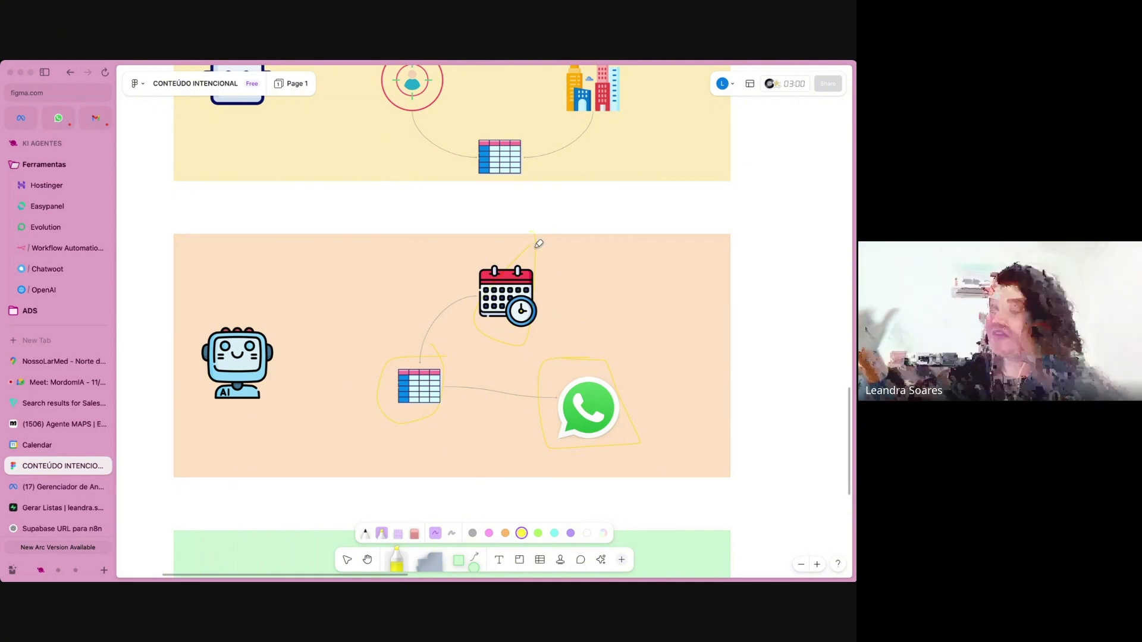
Circle the image, PDF, audio and money icons in the green panel with the purple highlighter.
scroll(539, 244, "up", 5)
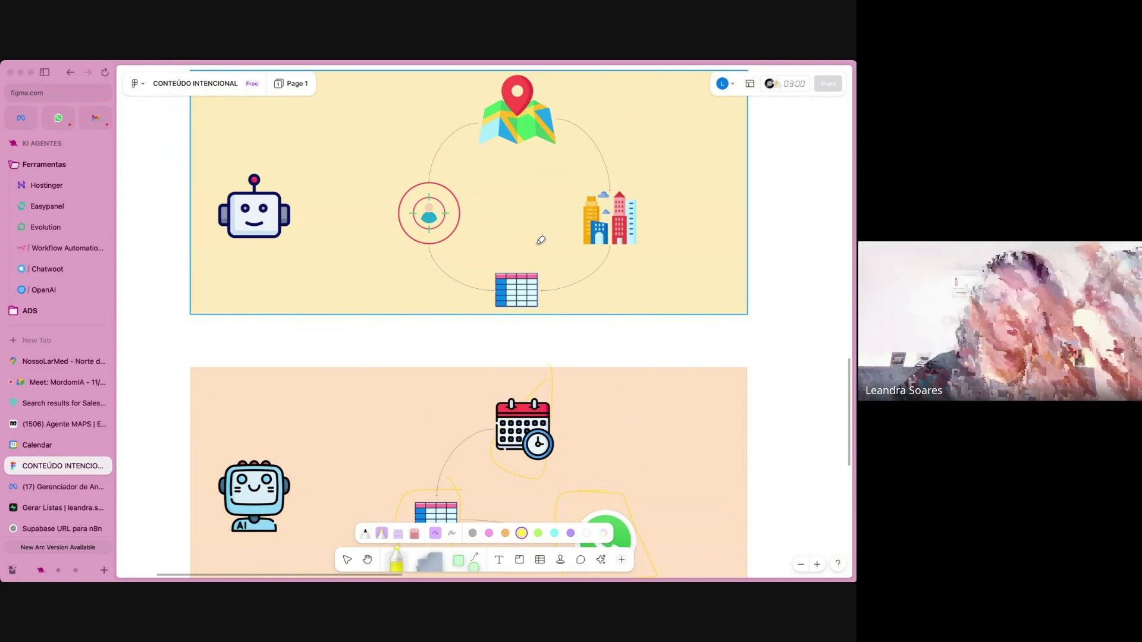
scroll(540, 241, "down", 5)
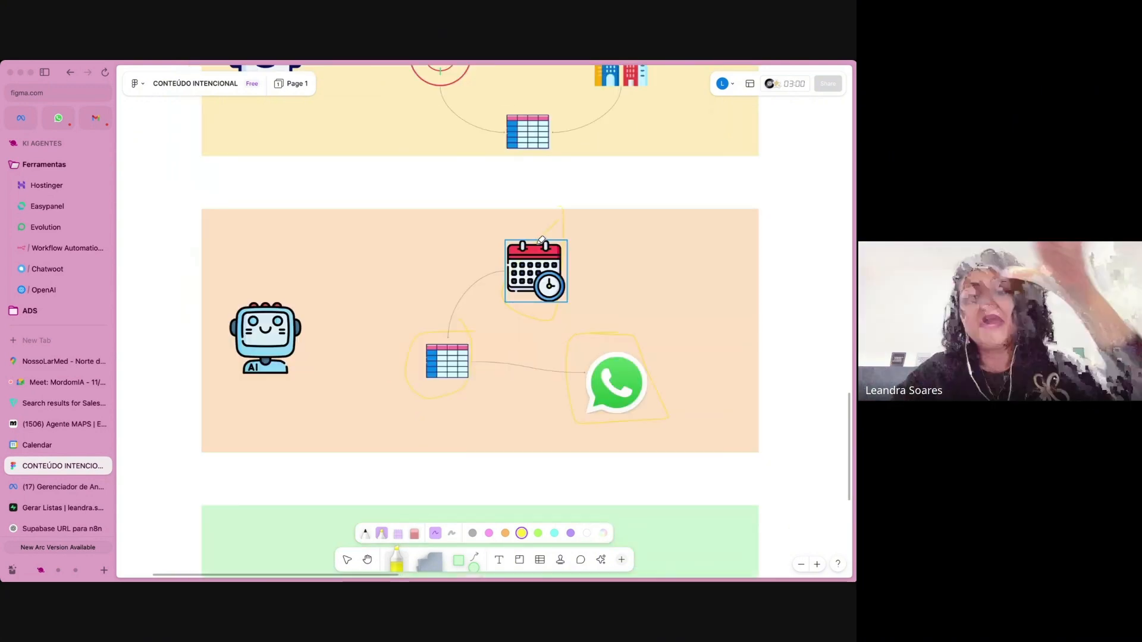
scroll(540, 240, "down", 8)
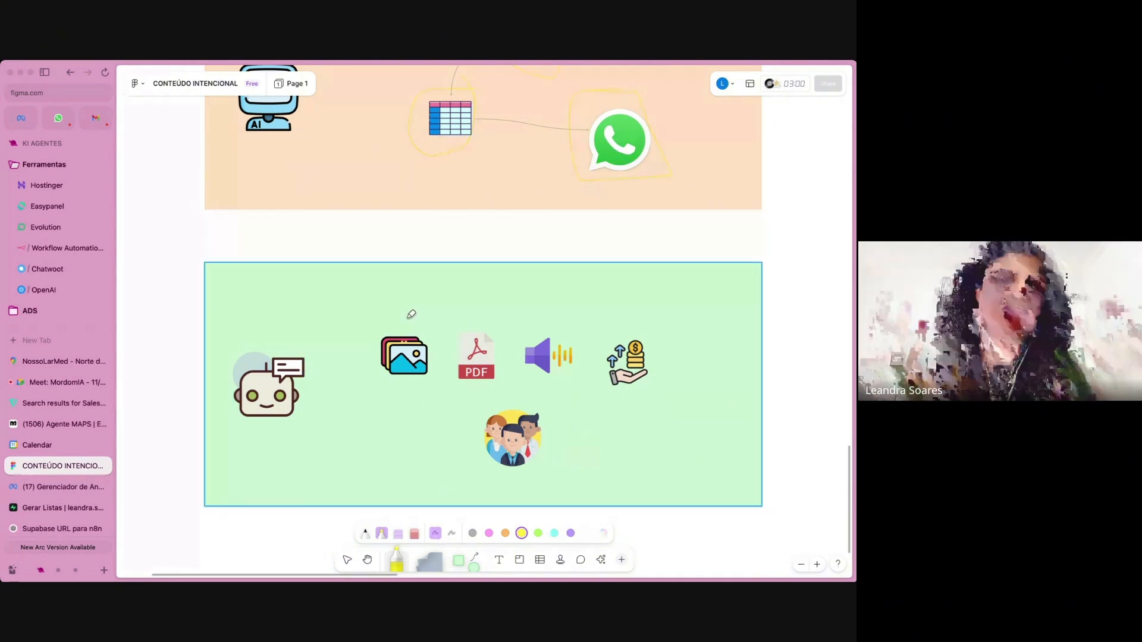
left_click(569, 534)
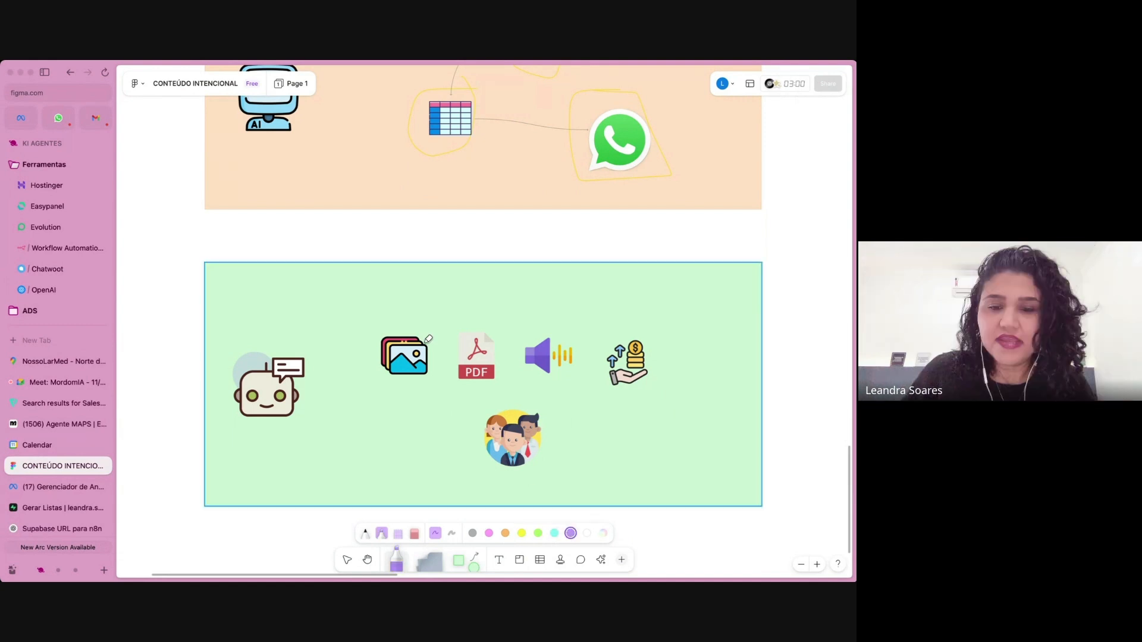
left_click_drag(419, 308, 398, 263)
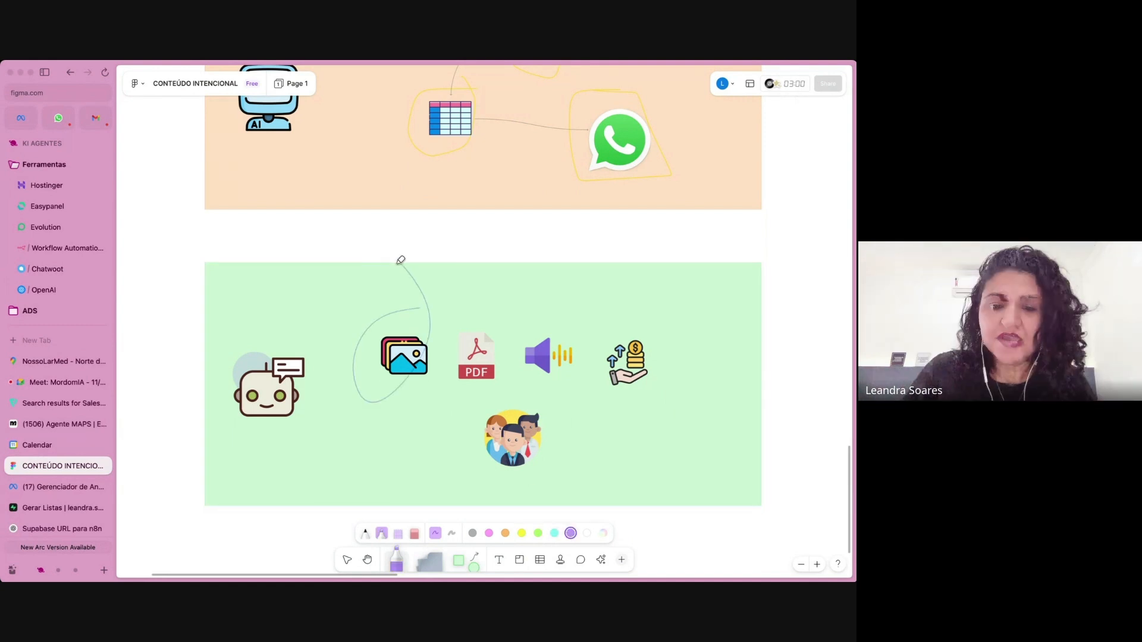
left_click(452, 533)
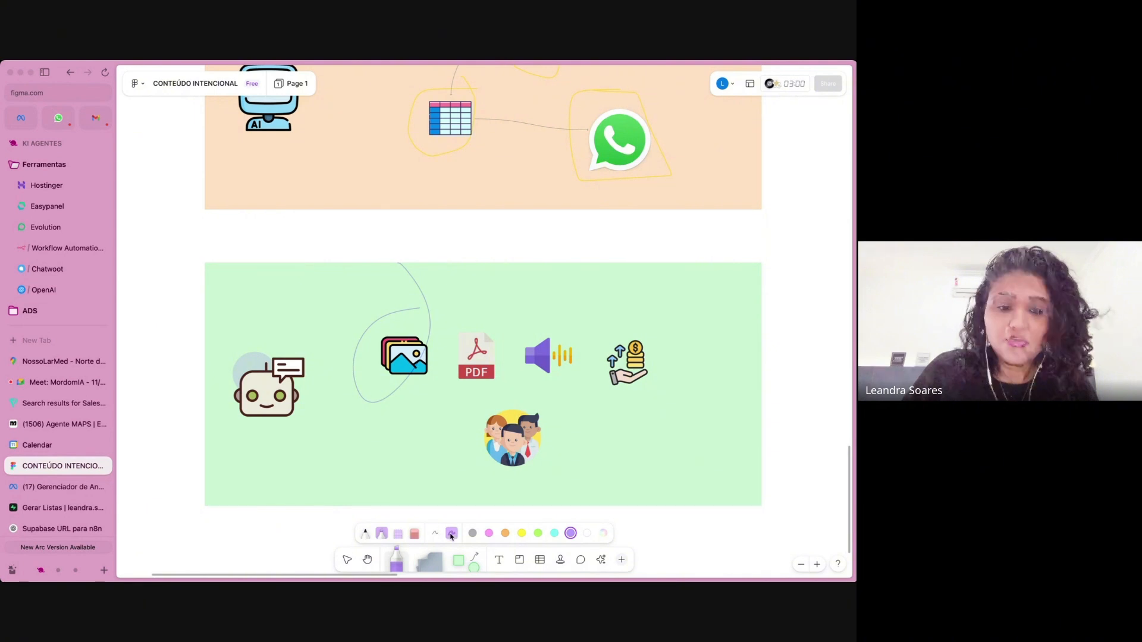
mouse_move(484, 304)
left_mouse_down()
mouse_move(475, 443)
mouse_move(490, 339)
left_mouse_up()
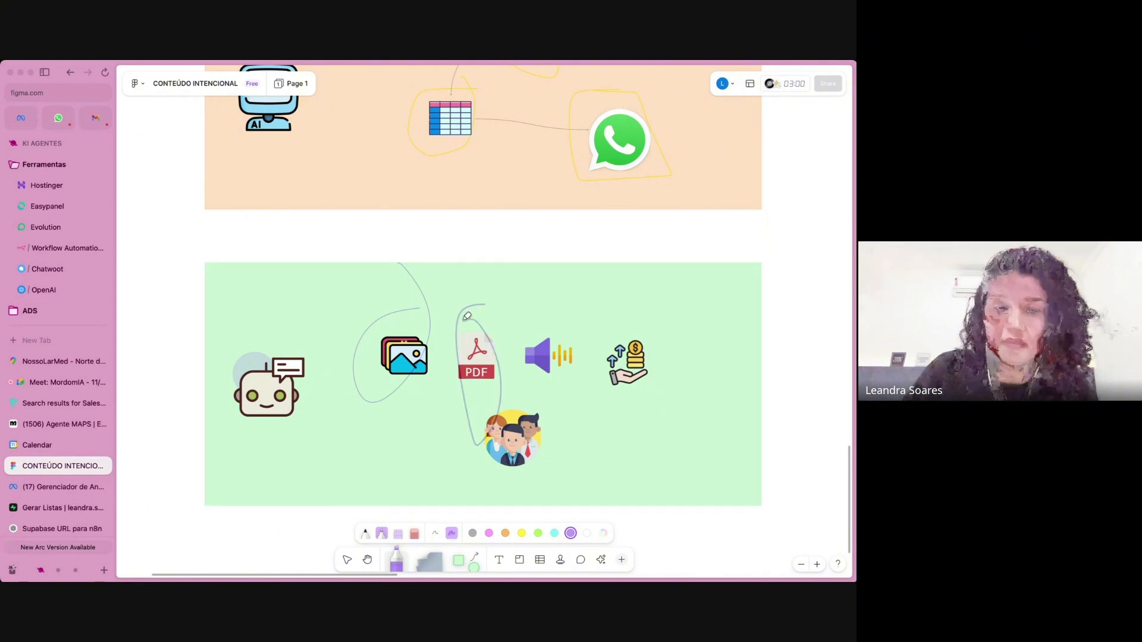
mouse_move(561, 317)
left_mouse_down()
mouse_move(546, 318)
mouse_move(553, 380)
mouse_move(548, 303)
left_mouse_up()
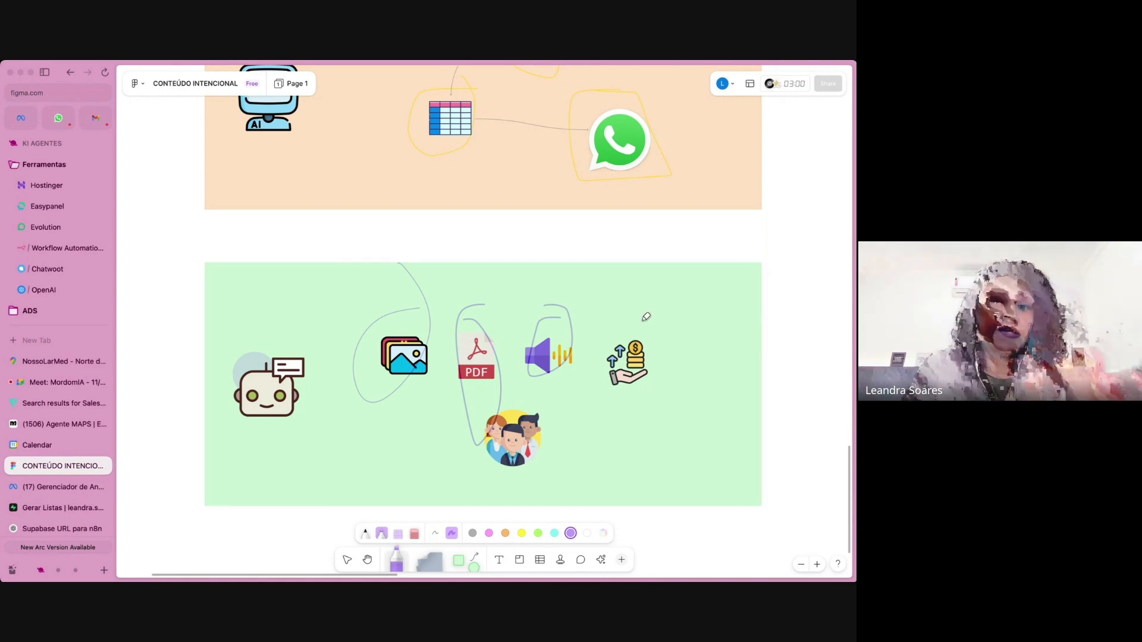
mouse_move(641, 320)
left_mouse_down()
mouse_move(670, 340)
mouse_move(629, 306)
left_mouse_up()
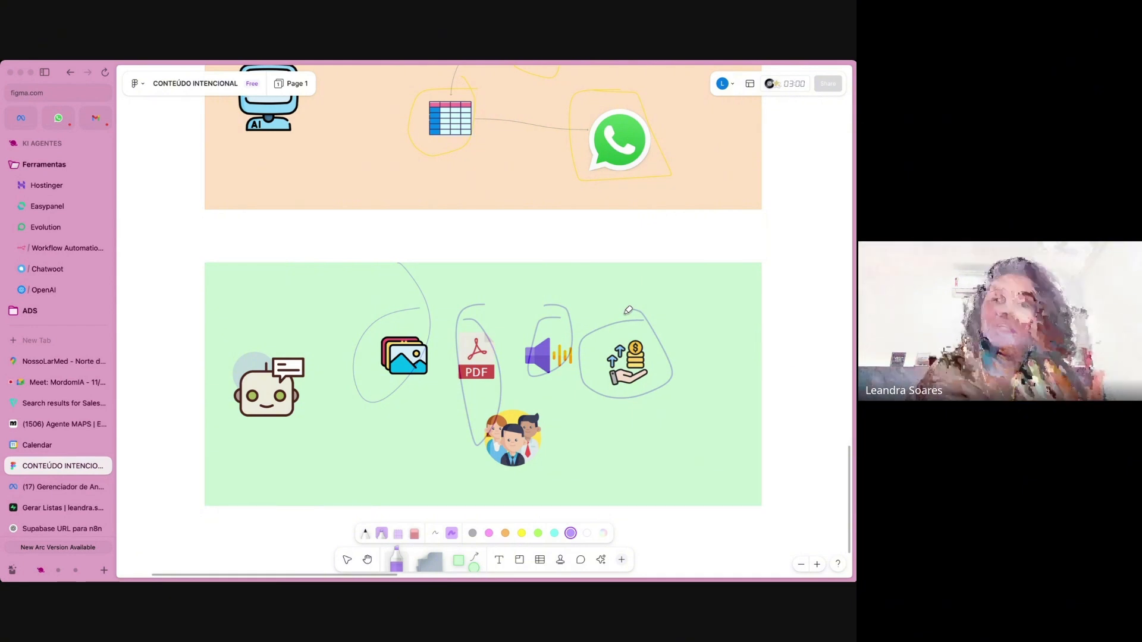
Undo the purple highlighter strokes in the green panel and the yellow outline around the WhatsApp icon.
key("super+z")
key("super+z")
key("super+z")
key("super+z")
key("super+z")
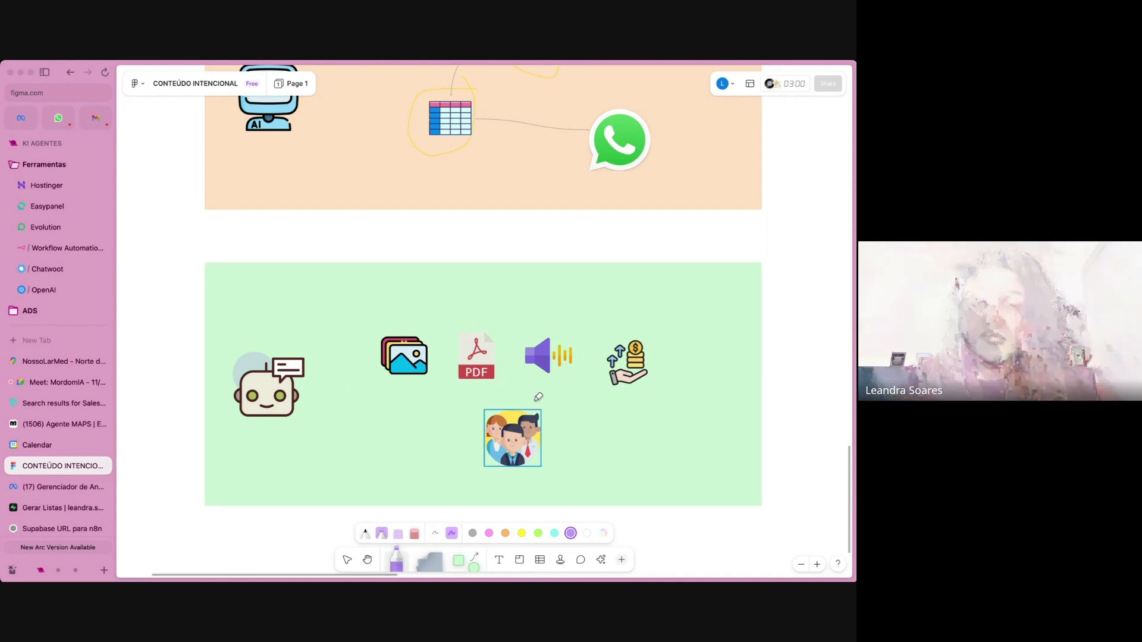
Circle the group-of-people icon in purple, then undo the stroke and put the highlighter away.
mouse_move(538, 396)
left_mouse_down()
mouse_move(481, 404)
mouse_move(462, 423)
mouse_move(566, 458)
mouse_move(560, 423)
mouse_move(522, 397)
left_mouse_up()
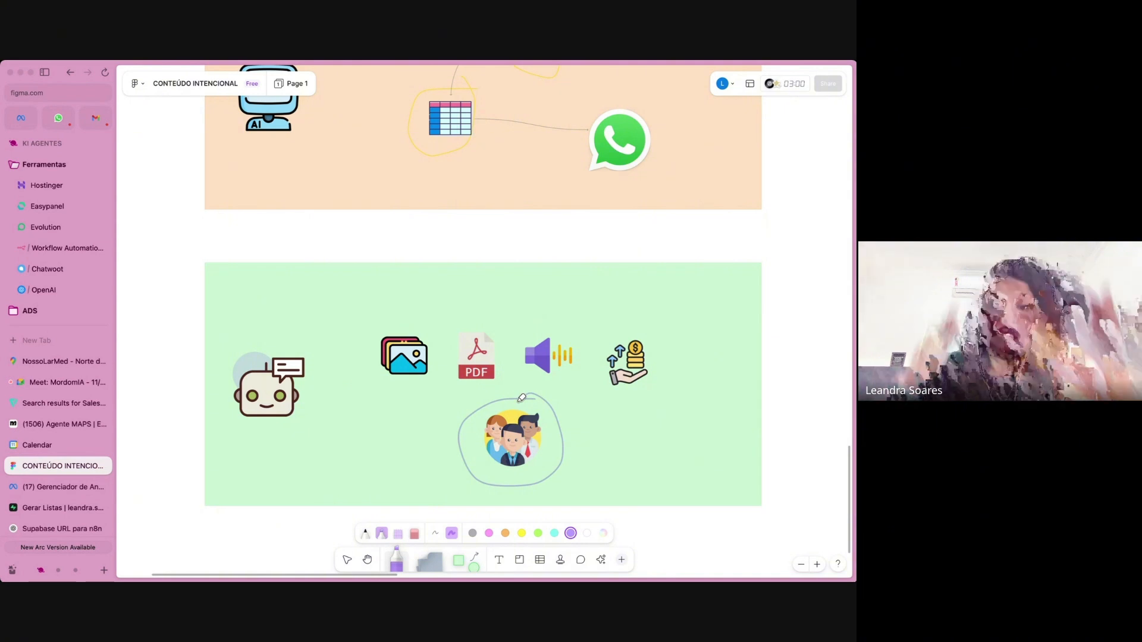
key("super+z")
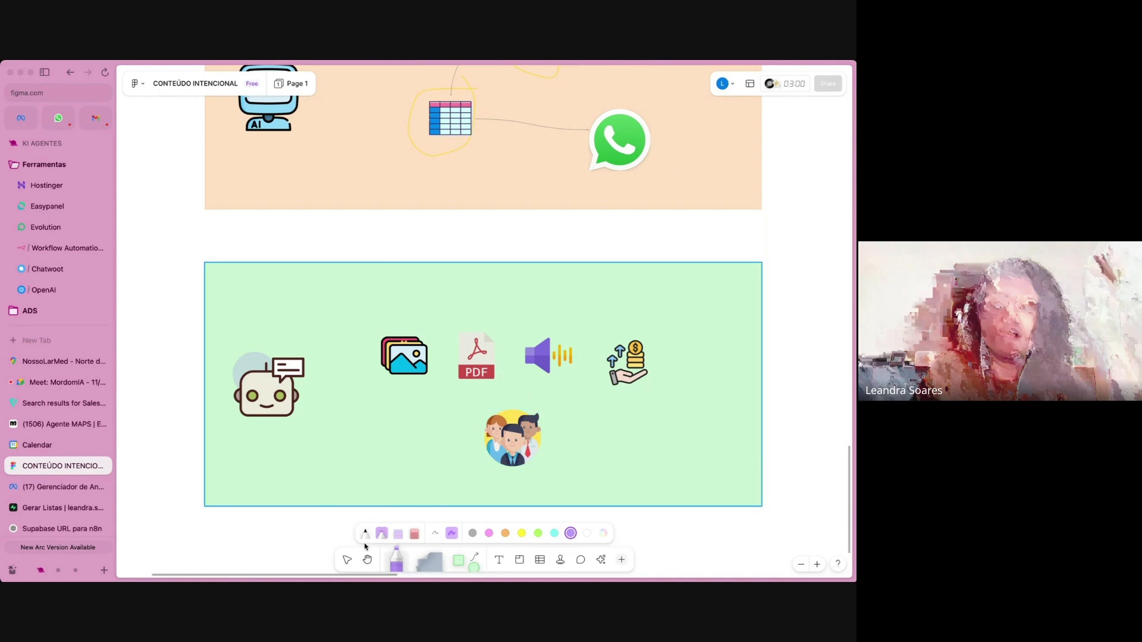
left_click(346, 560)
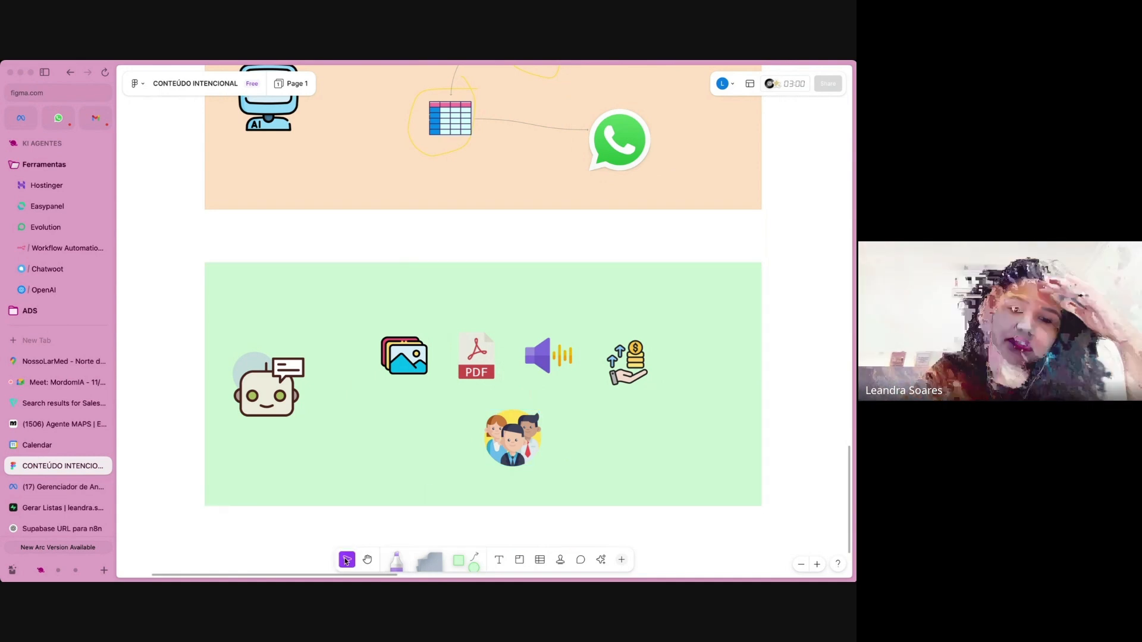
Switch to n8n, go to the workflows overview and open the Personal project.
scroll(216, 241, "up", 5)
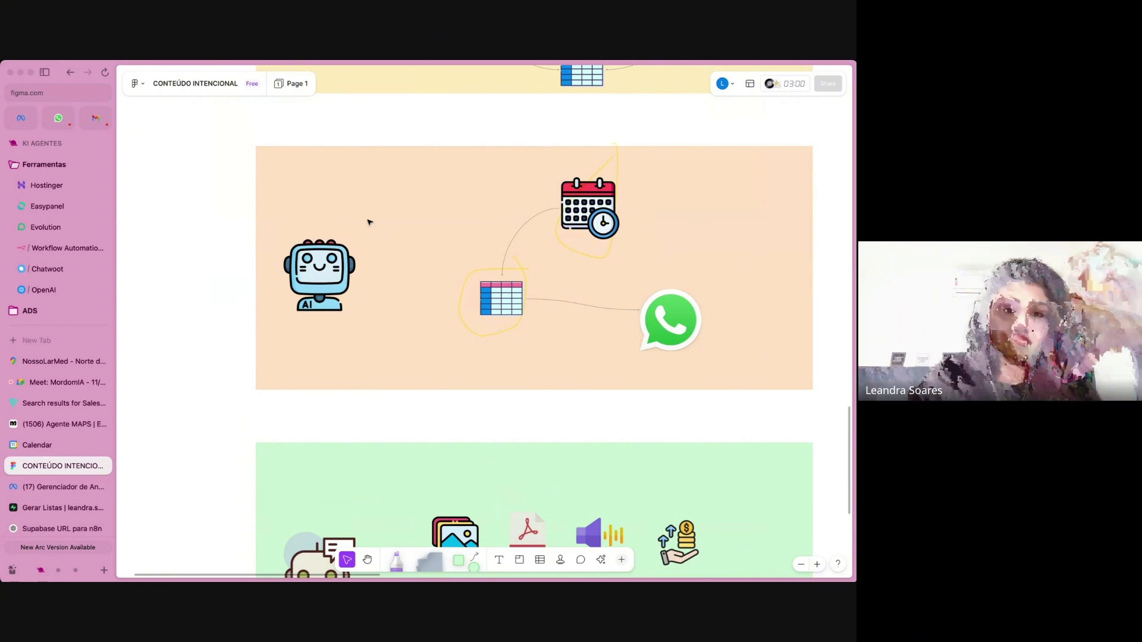
left_click(61, 382)
left_click(65, 248)
left_click(133, 125)
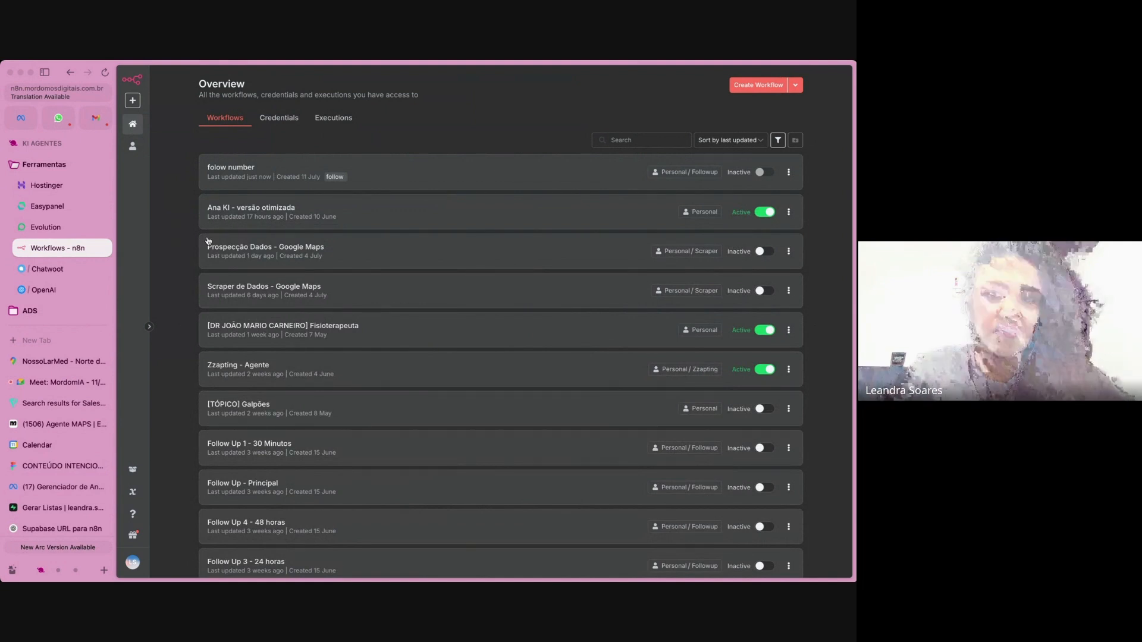
left_click(131, 147)
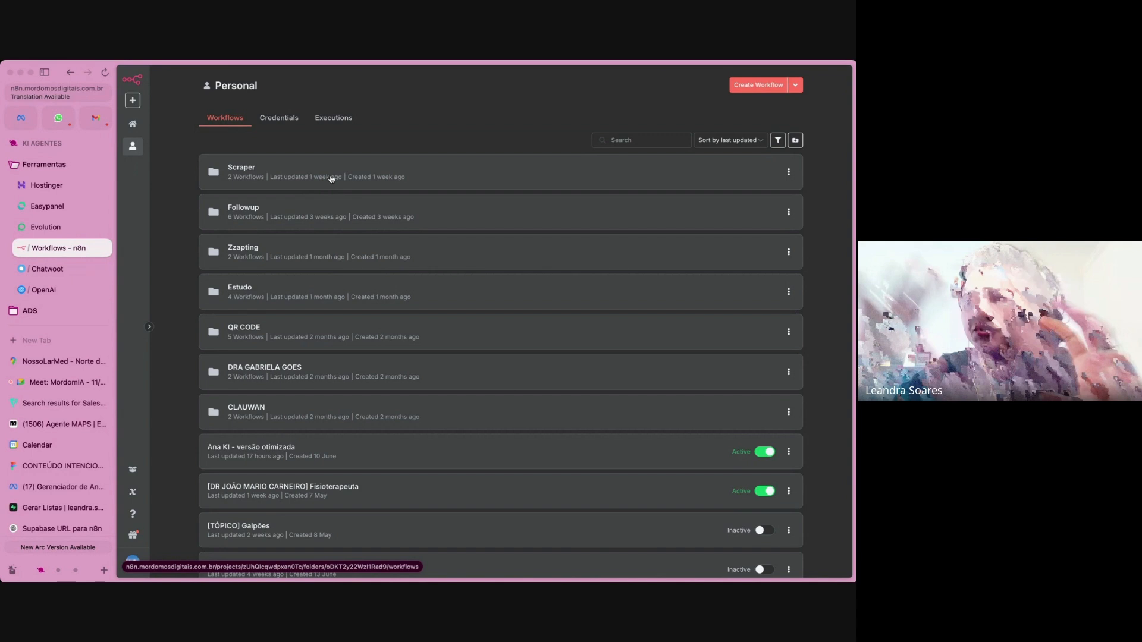
Open the Scraper folder, then switch to the CONTEÚDO INTENCIONAL FigJam board and point out the map icon in the yellow panel.
left_click(301, 168)
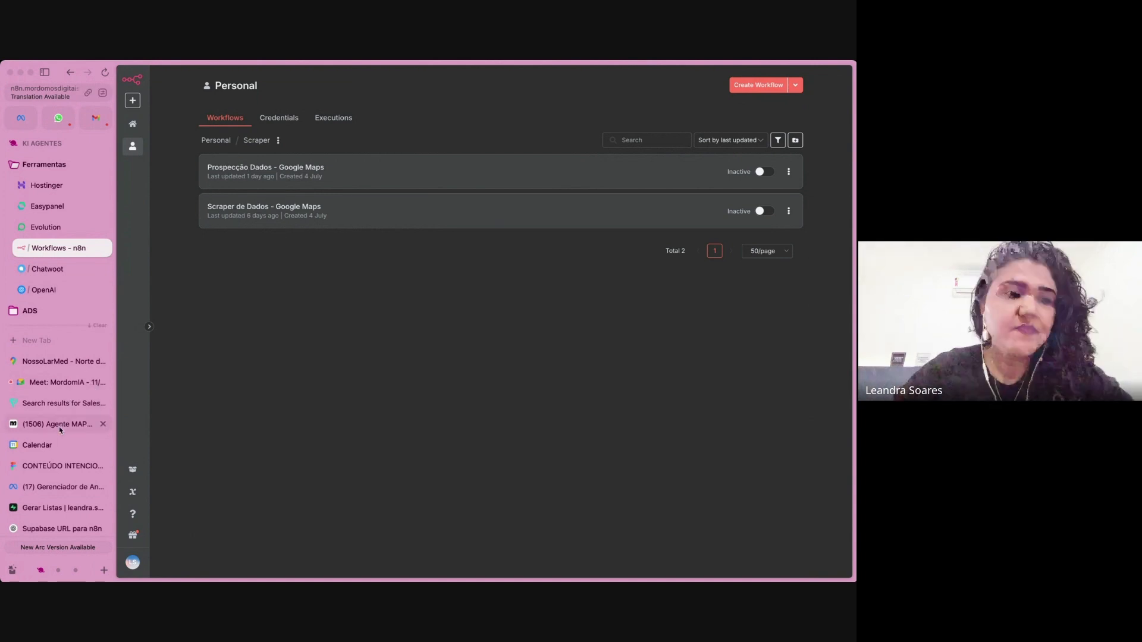
left_click(52, 465)
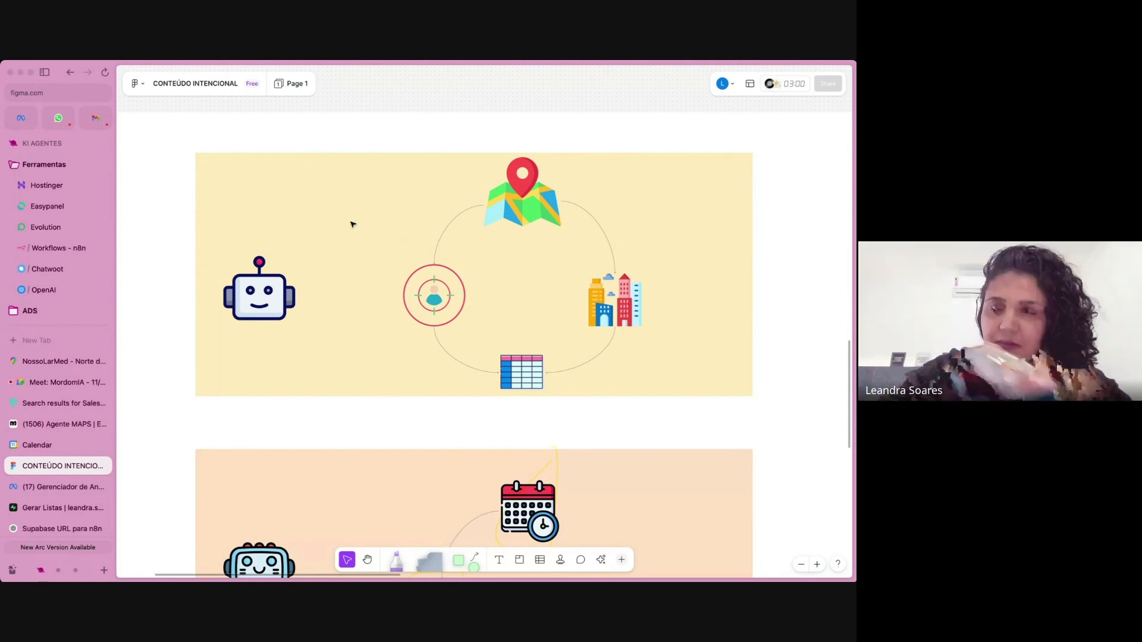
left_click(523, 194)
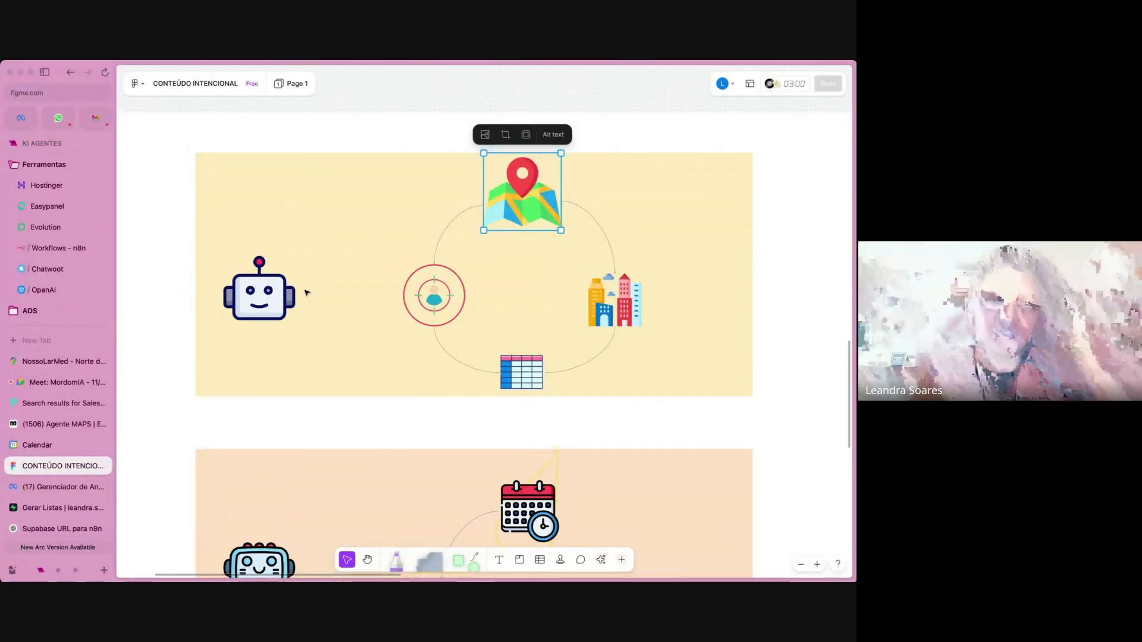
left_click(146, 289)
scroll(157, 321, "down", 2)
scroll(158, 321, "down", 2)
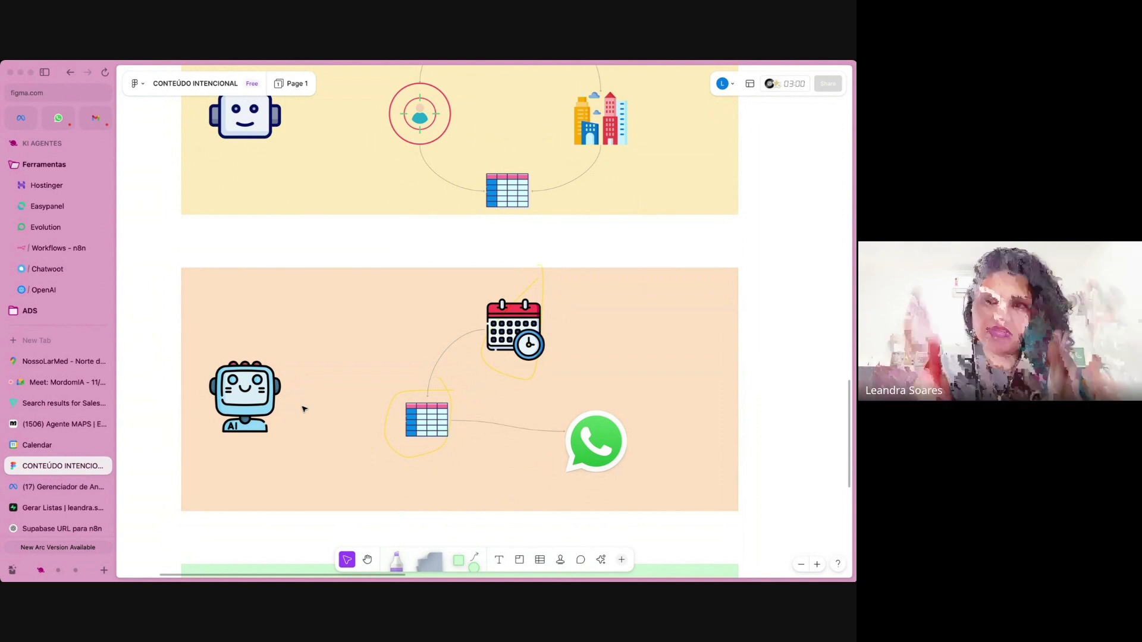
Return to n8n and open the Scraper de Dados - Google Maps workflow.
left_click(68, 249)
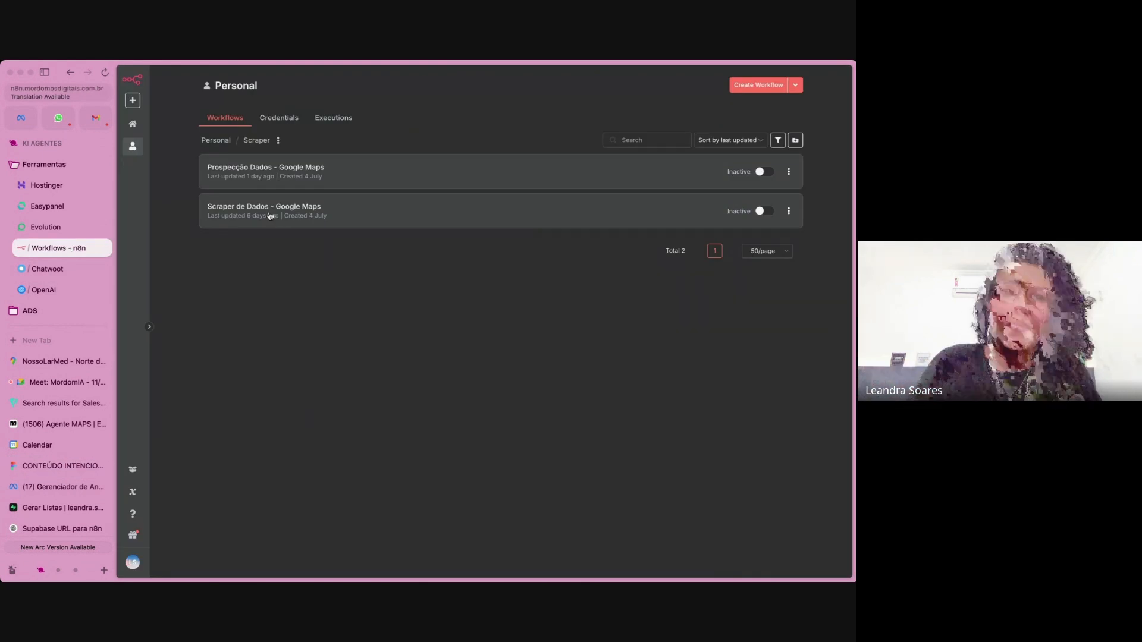
scroll(234, 217, "up", 5)
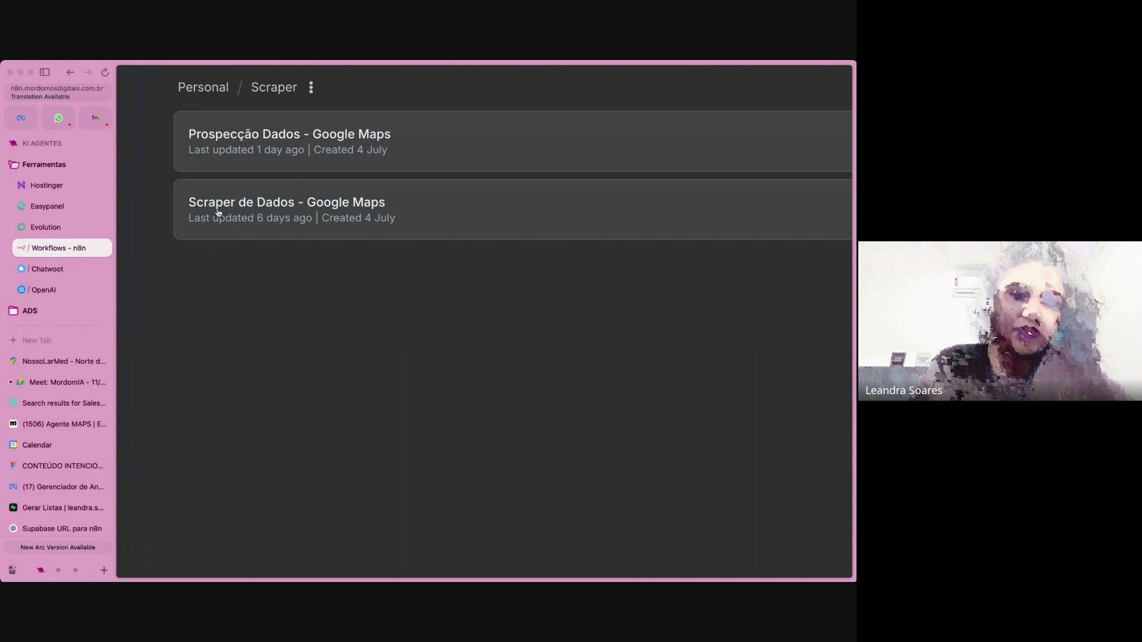
left_click(255, 218)
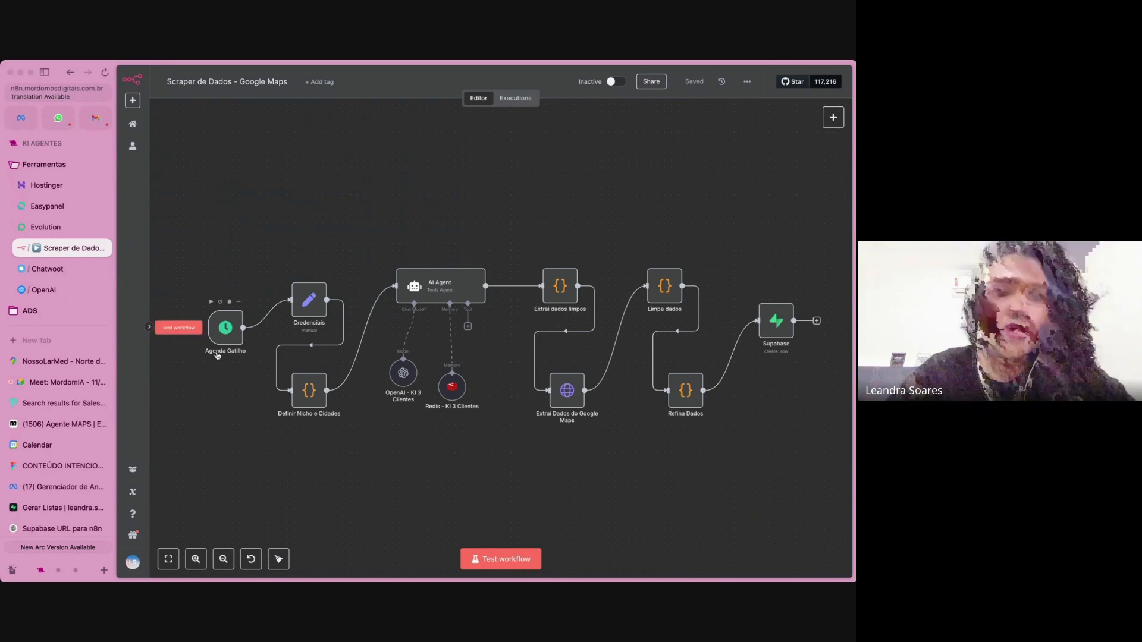
Inspect the trigger rules of the Agenda Gatilho node and return to the canvas.
scroll(217, 319, "up", 5)
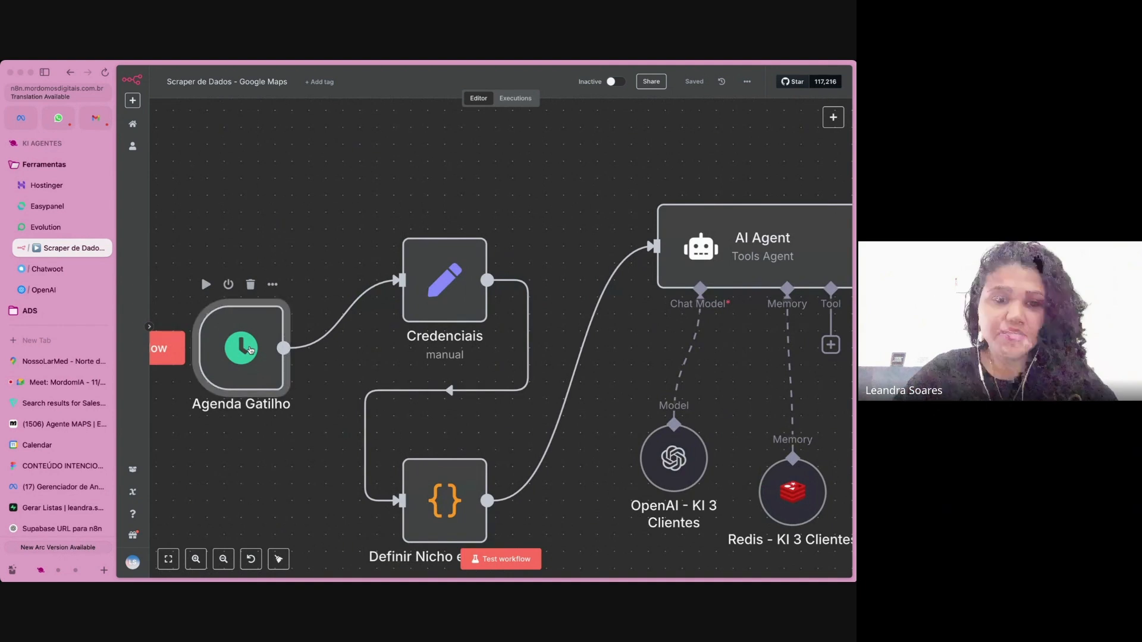
double_click(250, 349)
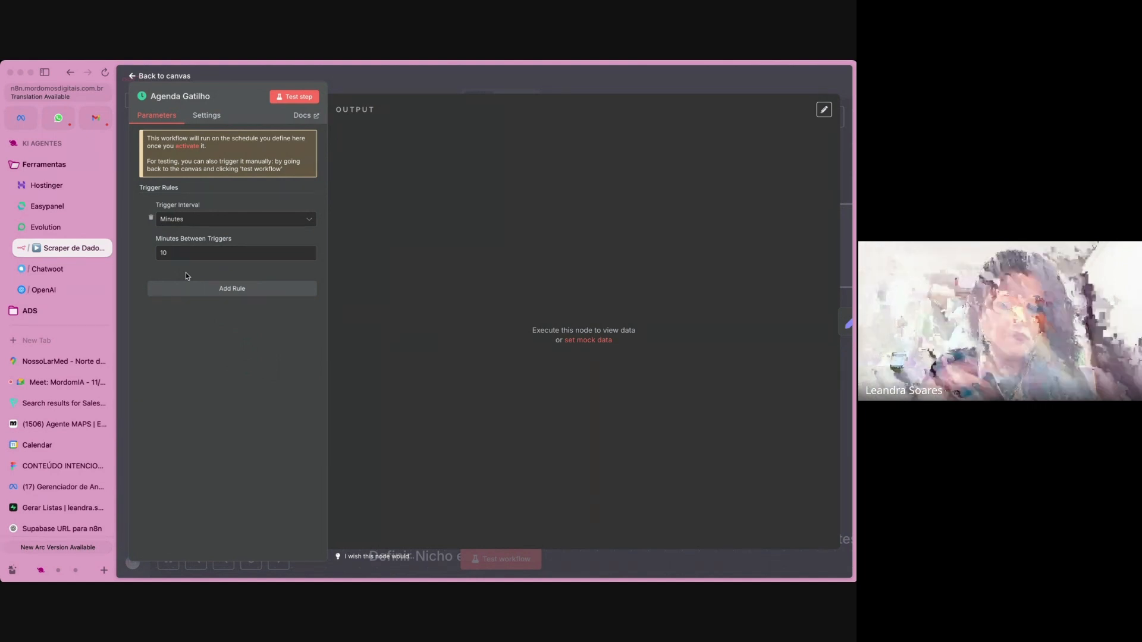
left_click(451, 79)
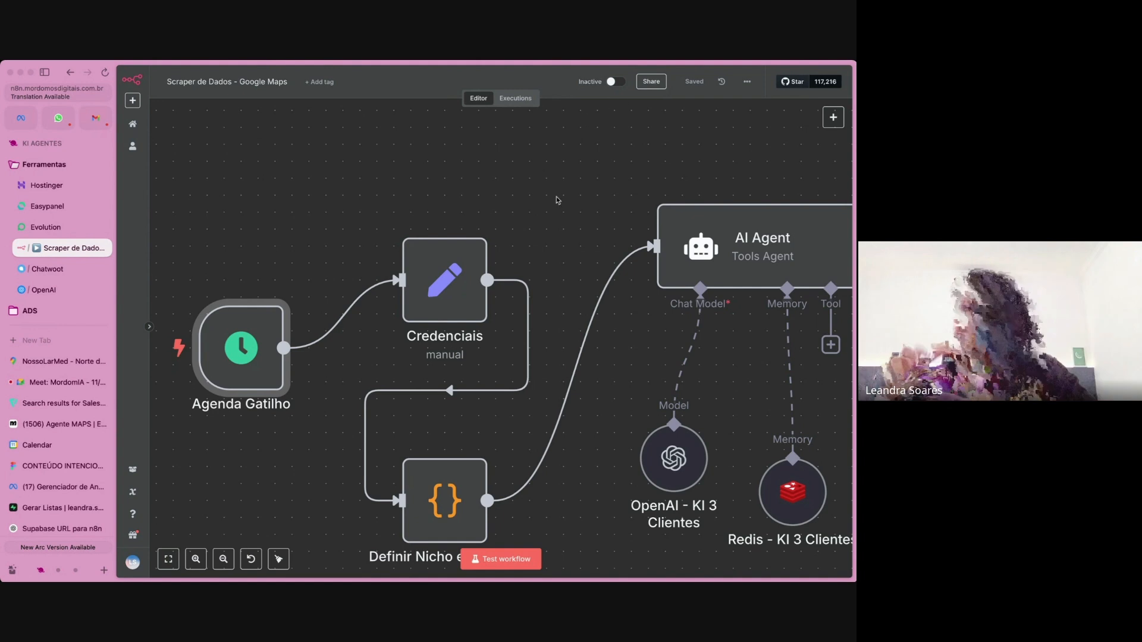
Open the Credenciais node, hide the browser sidebar, review the node's API key and Supabase fields, and return to the canvas.
mouse_move(446, 277)
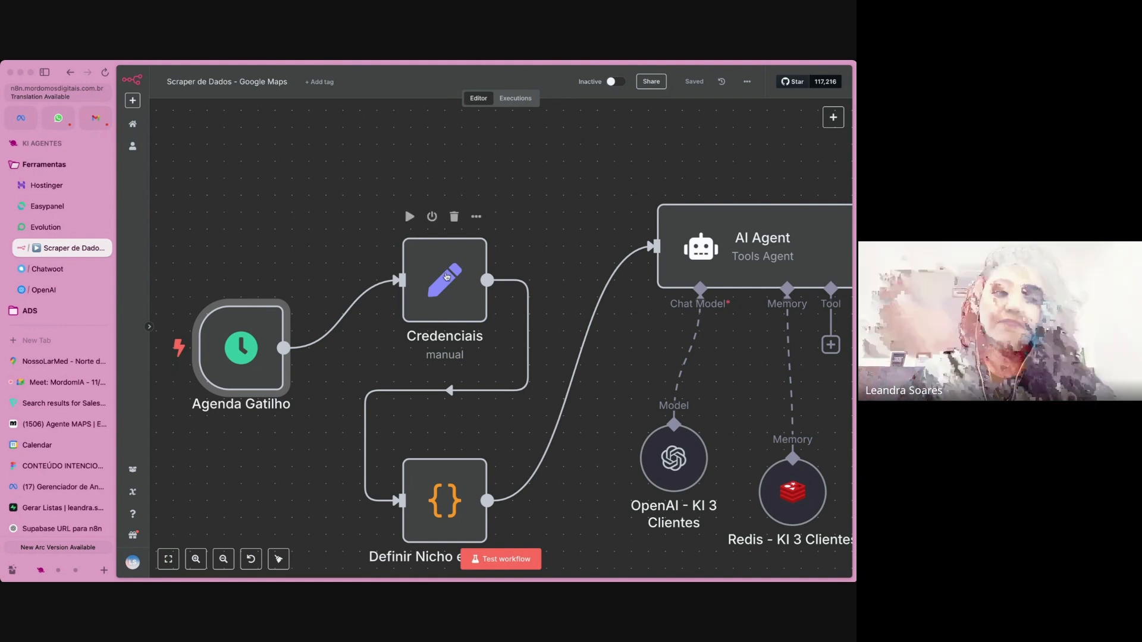
scroll(447, 276, "down", 5)
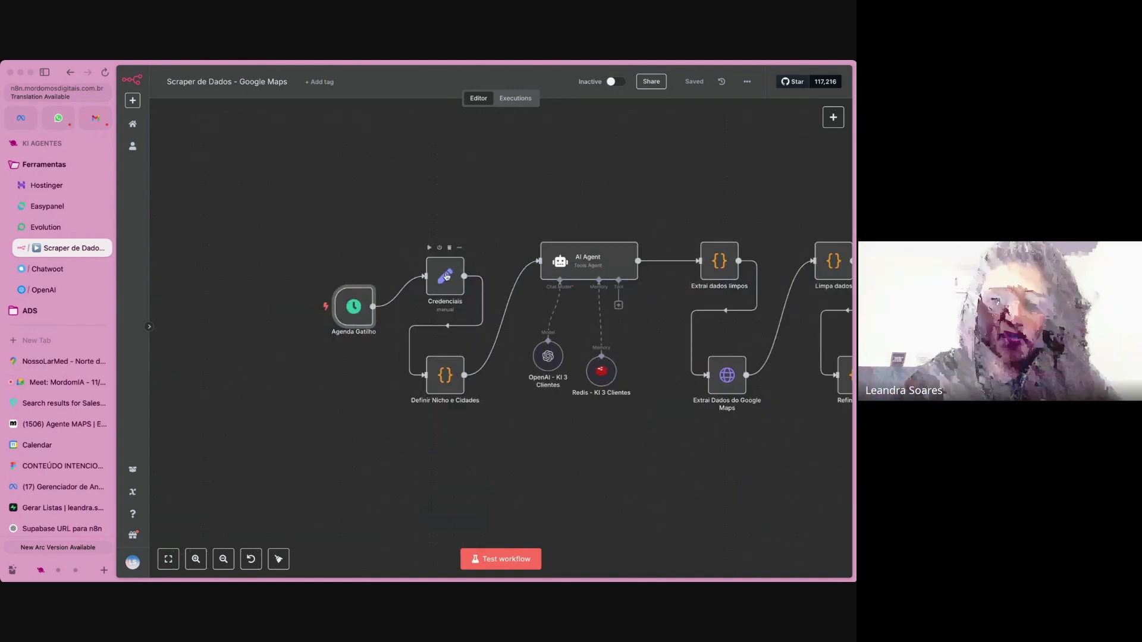
scroll(447, 276, "right", 3)
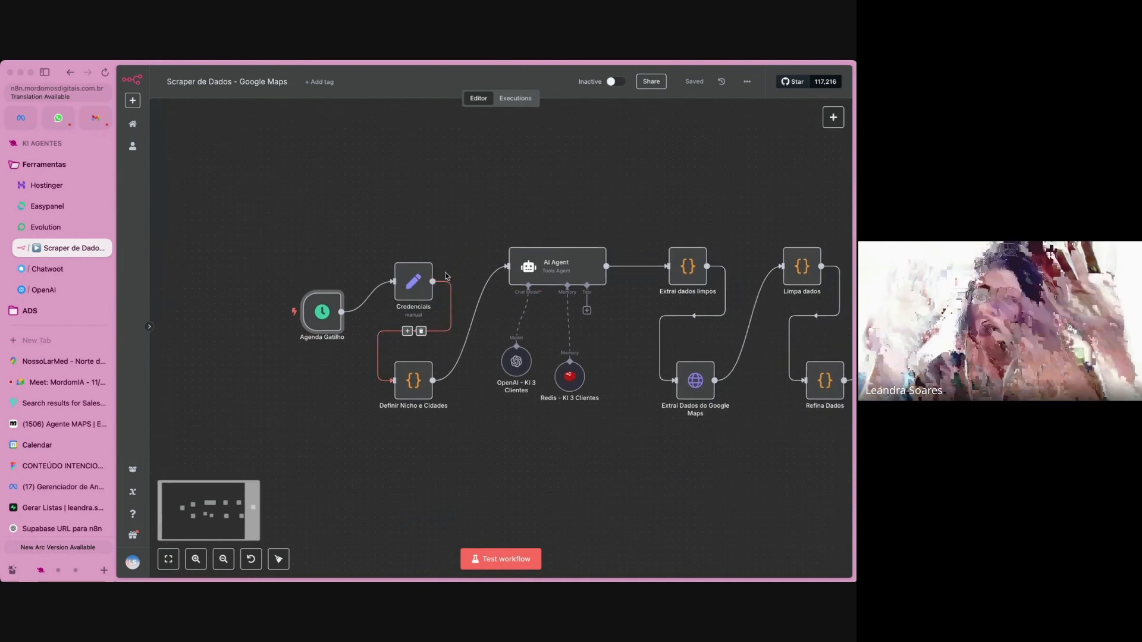
scroll(447, 277, "right", 3)
scroll(447, 276, "right", 5)
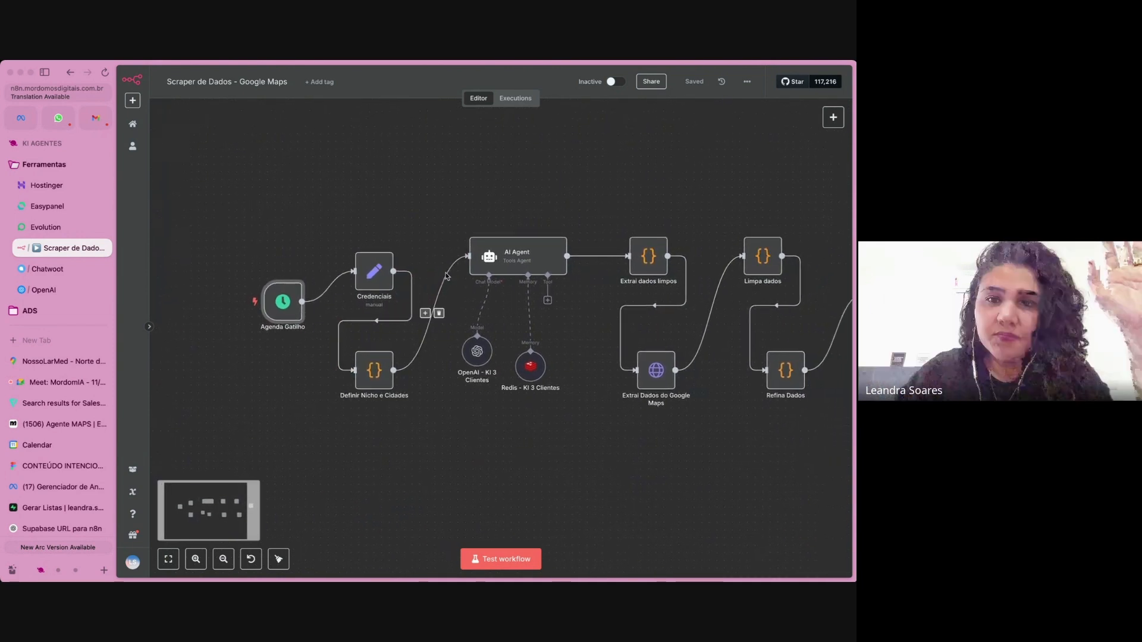
scroll(446, 276, "right", 5)
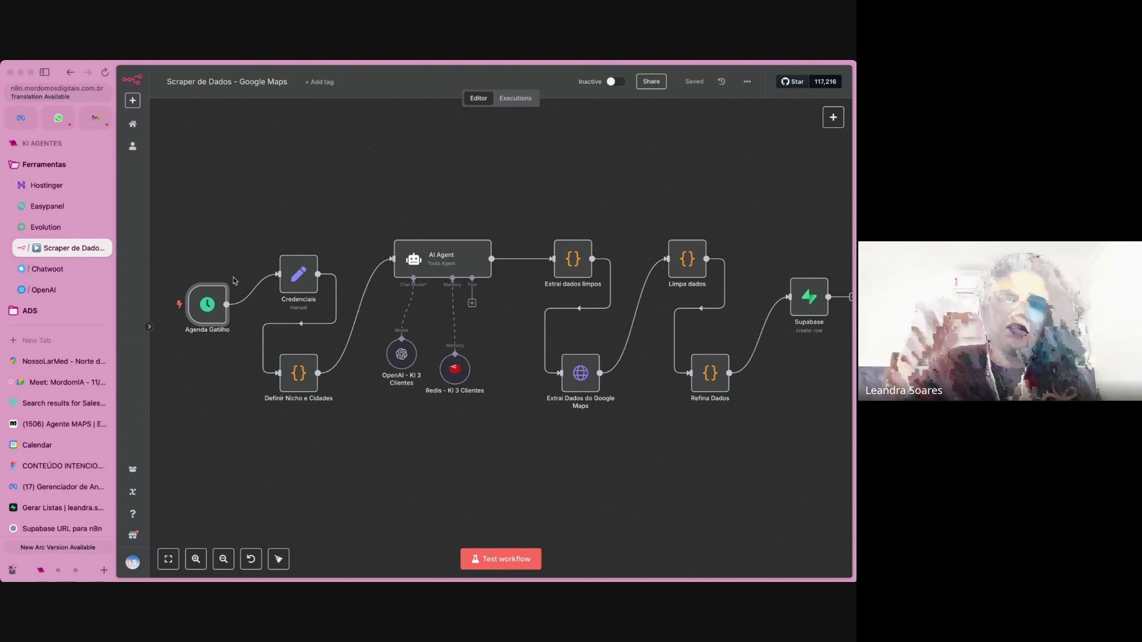
left_click(301, 278)
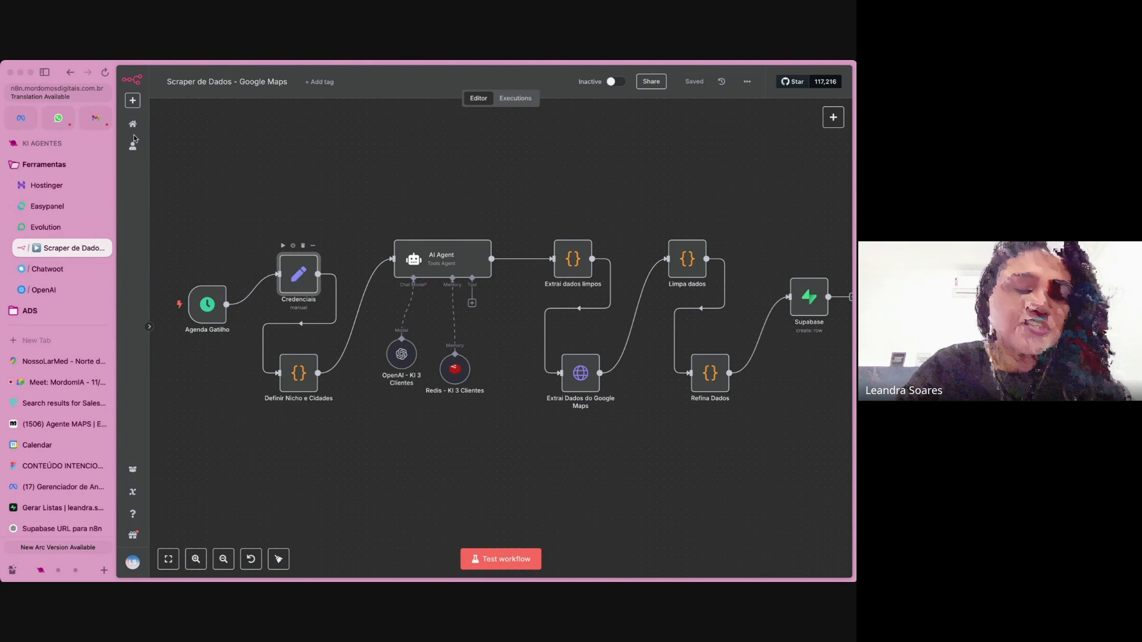
key("Return")
key("super+s")
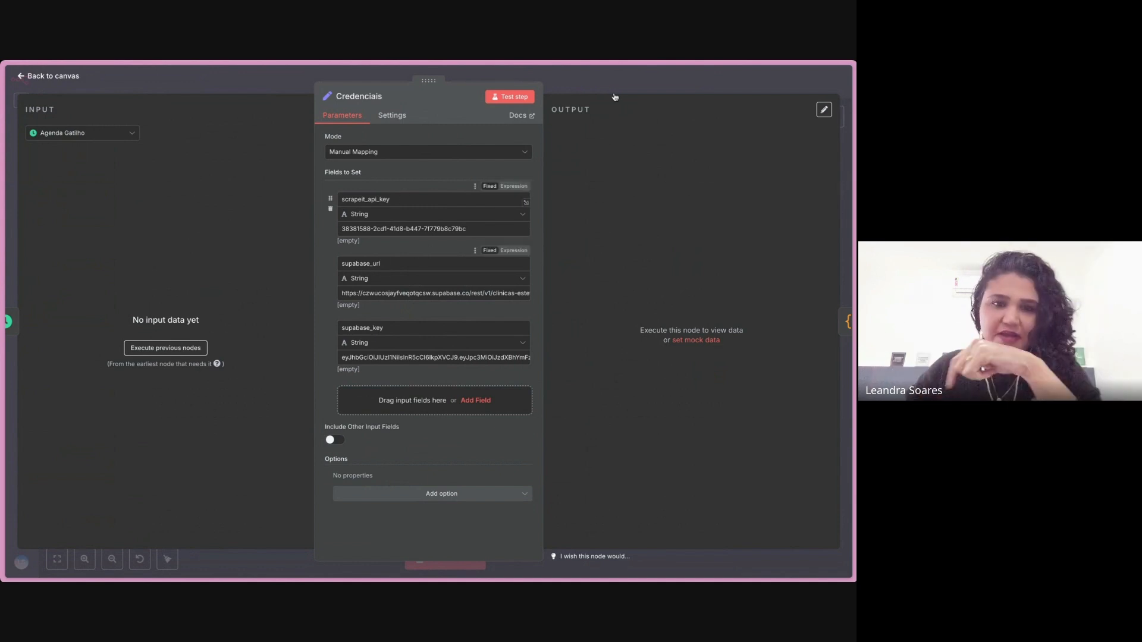
key("Escape")
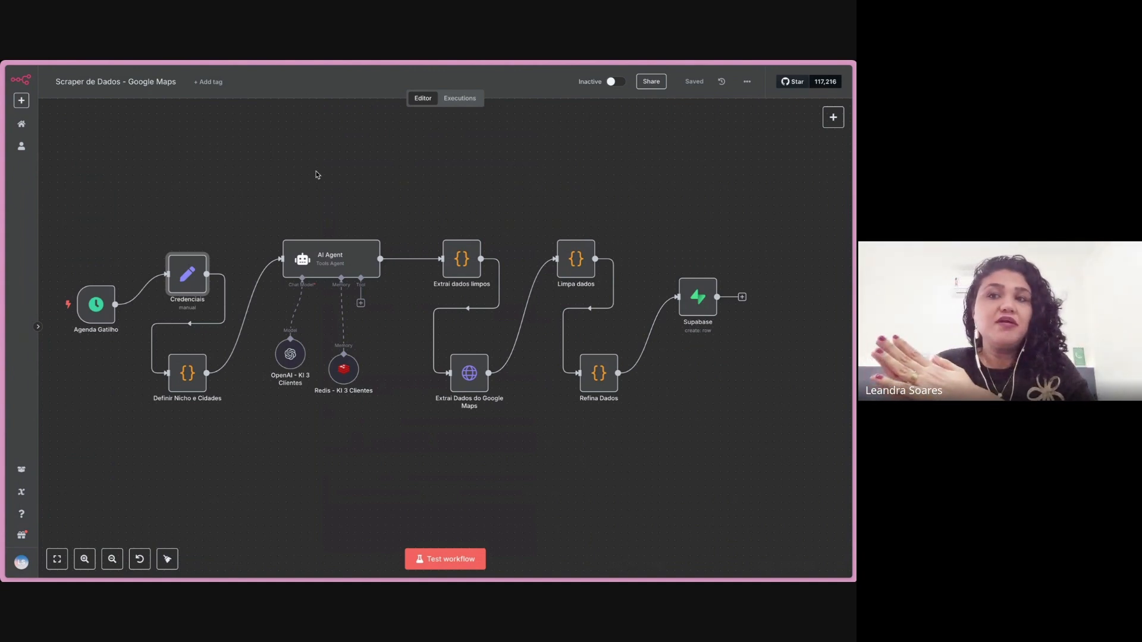
Restore the browser sidebar and switch to the KI AULAS space to show the SerpApi and HasData websites.
mouse_move(3, 156)
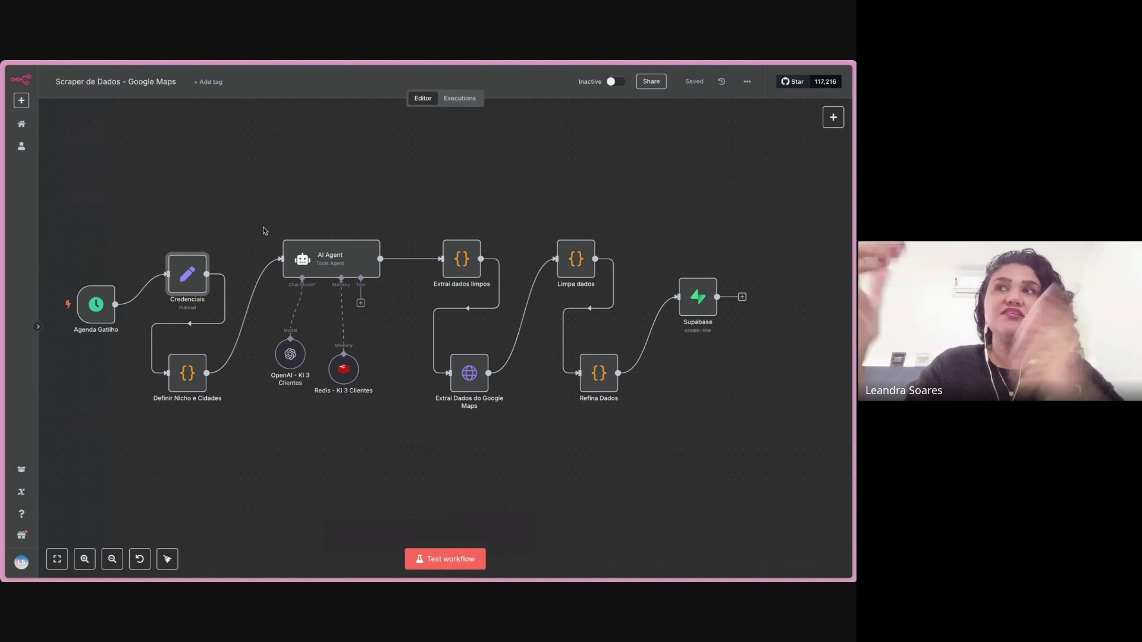
mouse_move(3, 186)
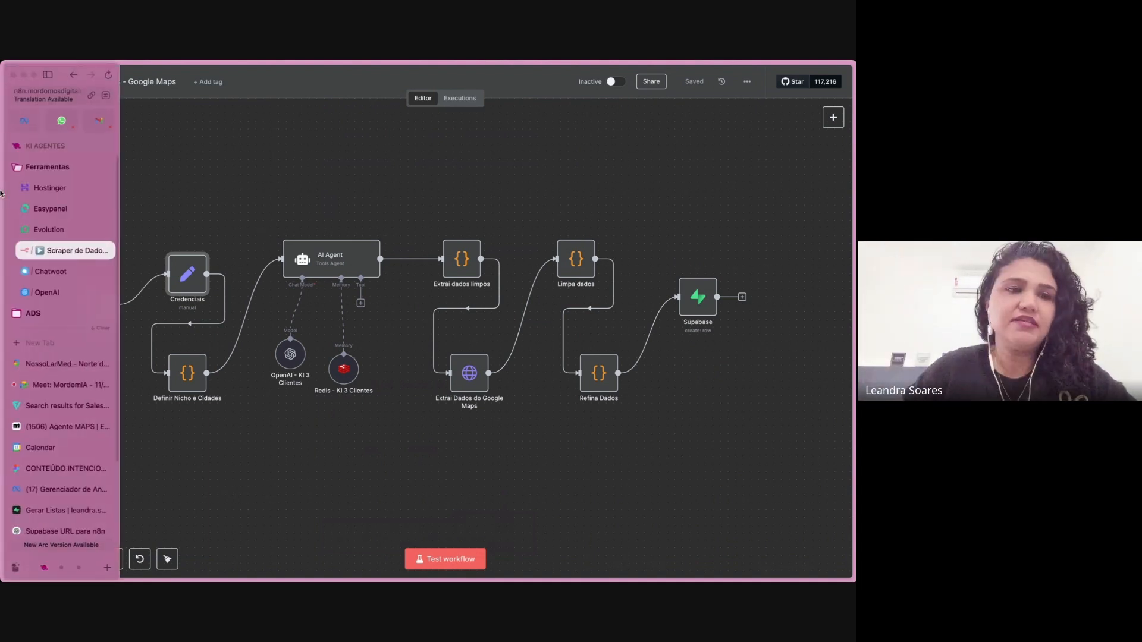
left_click(47, 75)
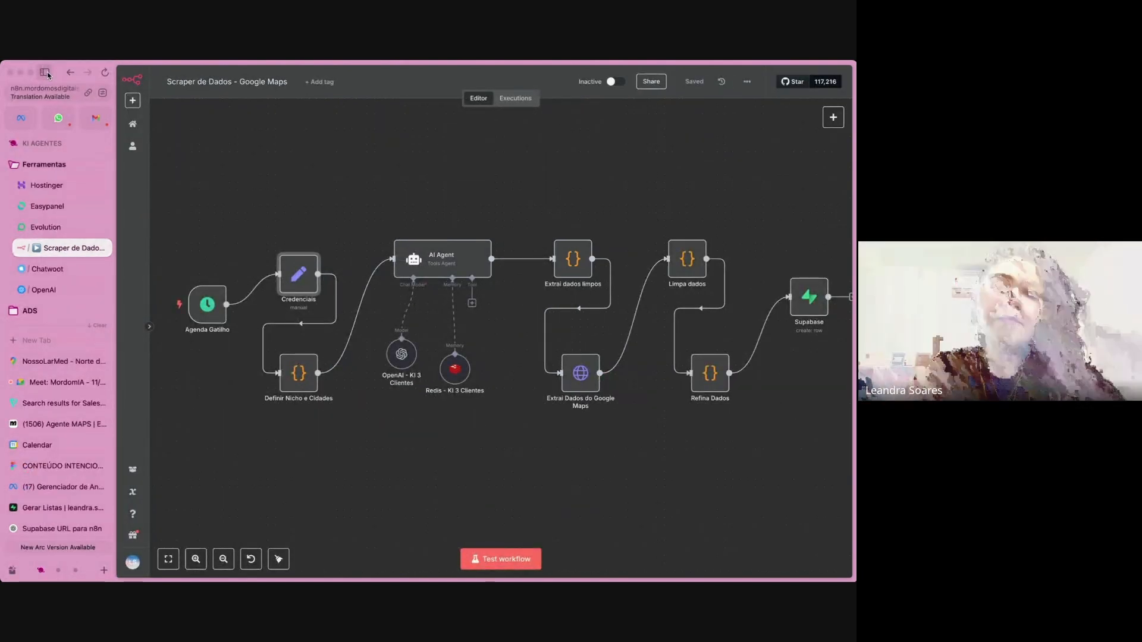
left_click(57, 570)
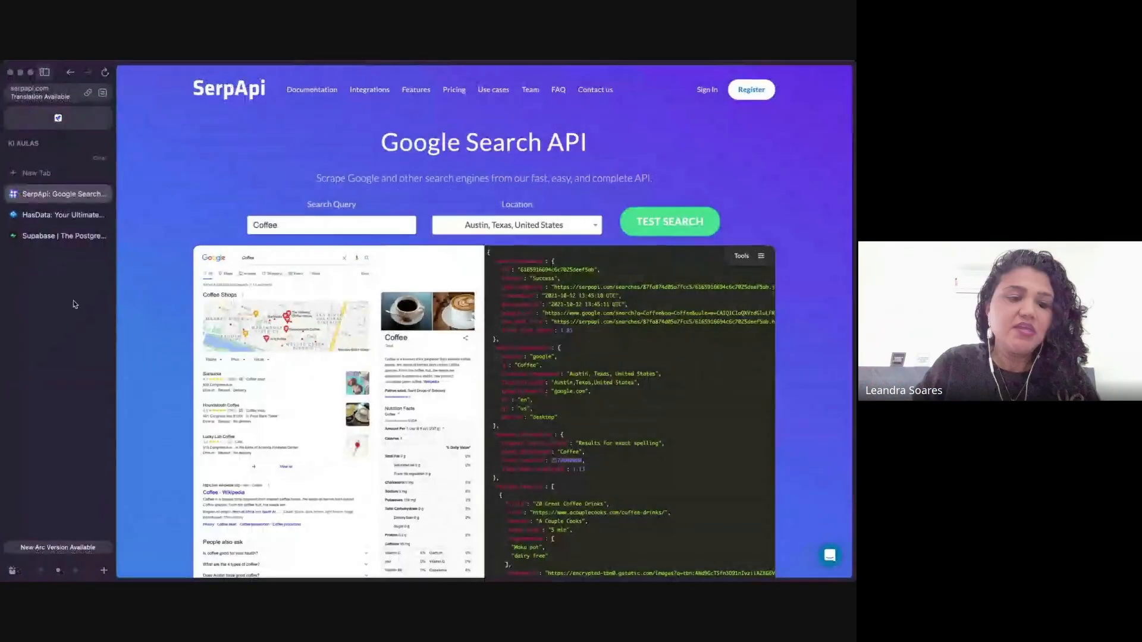
left_click(58, 215)
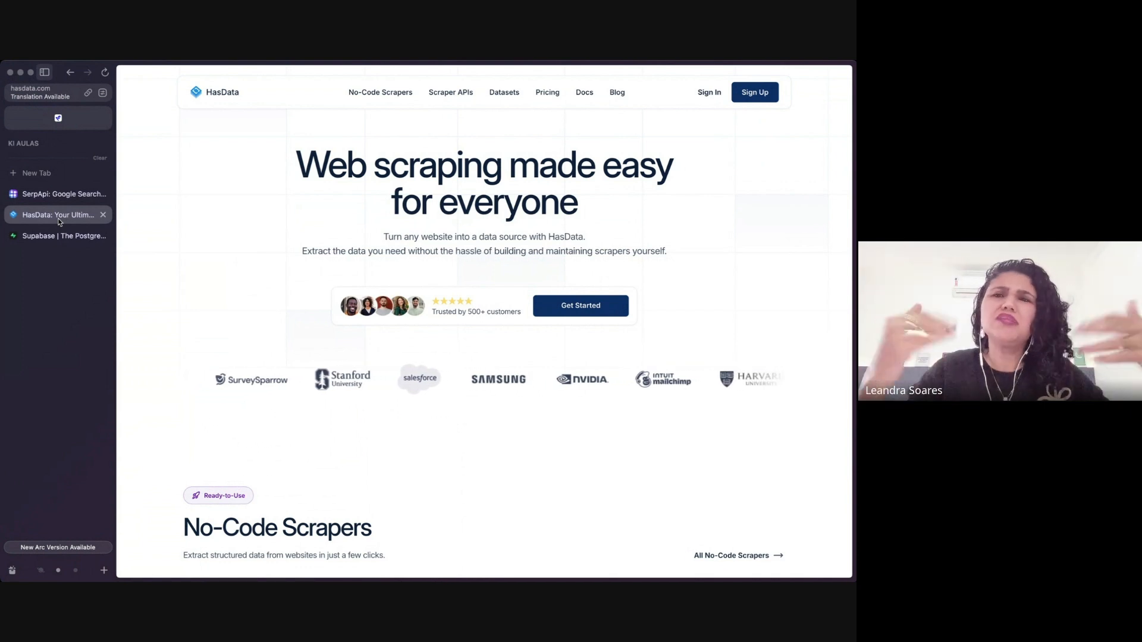
Return to the KI AGENTES space and open the HasData dashboard at app.hasdata.com/dashboard in a new tab.
left_click(43, 571)
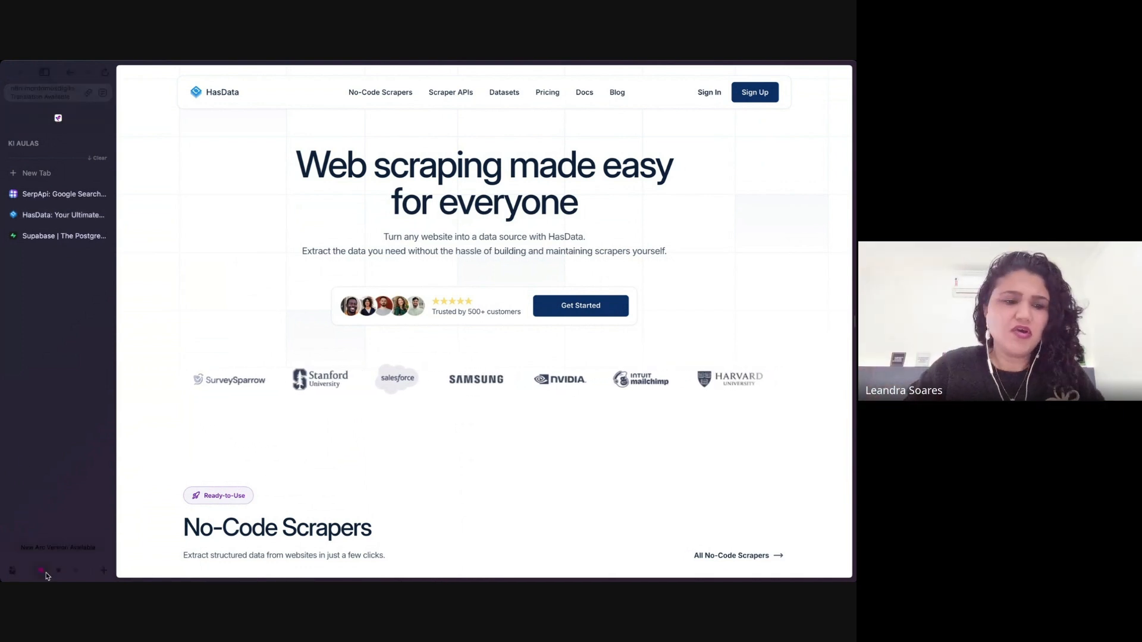
key("super+t")
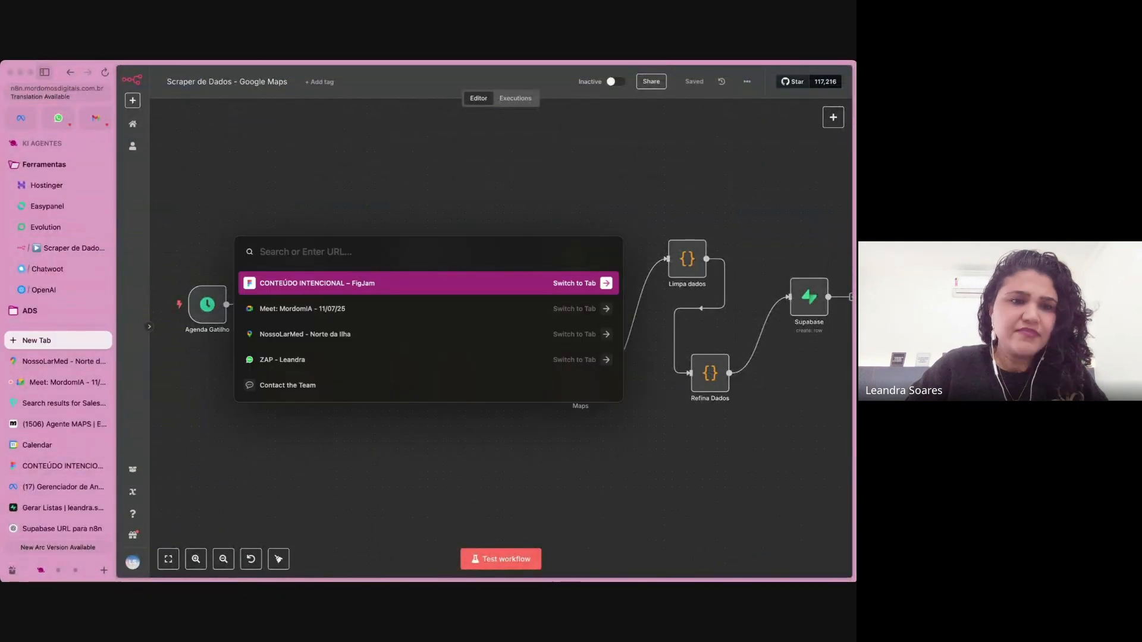
type("hasdata.com")
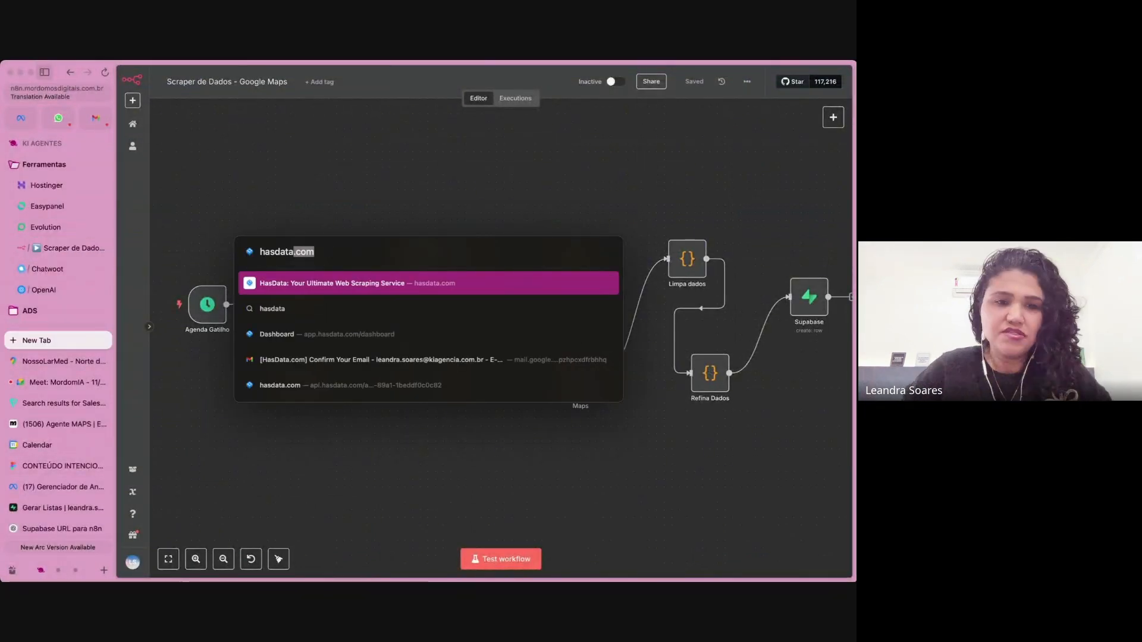
key("Down")
key("Down")
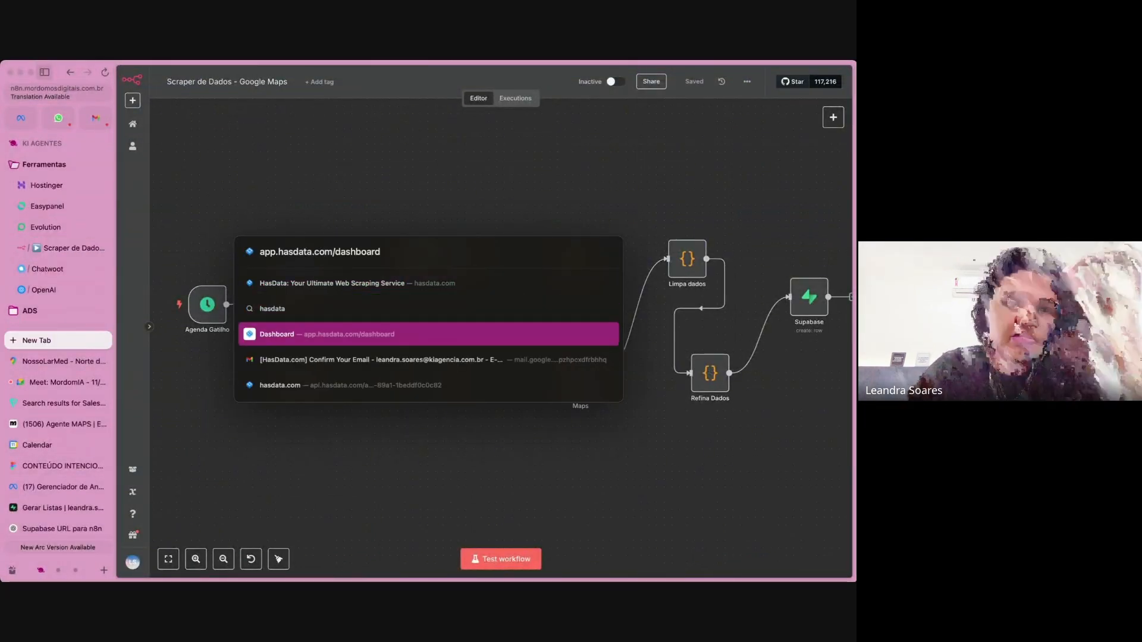
key("Return")
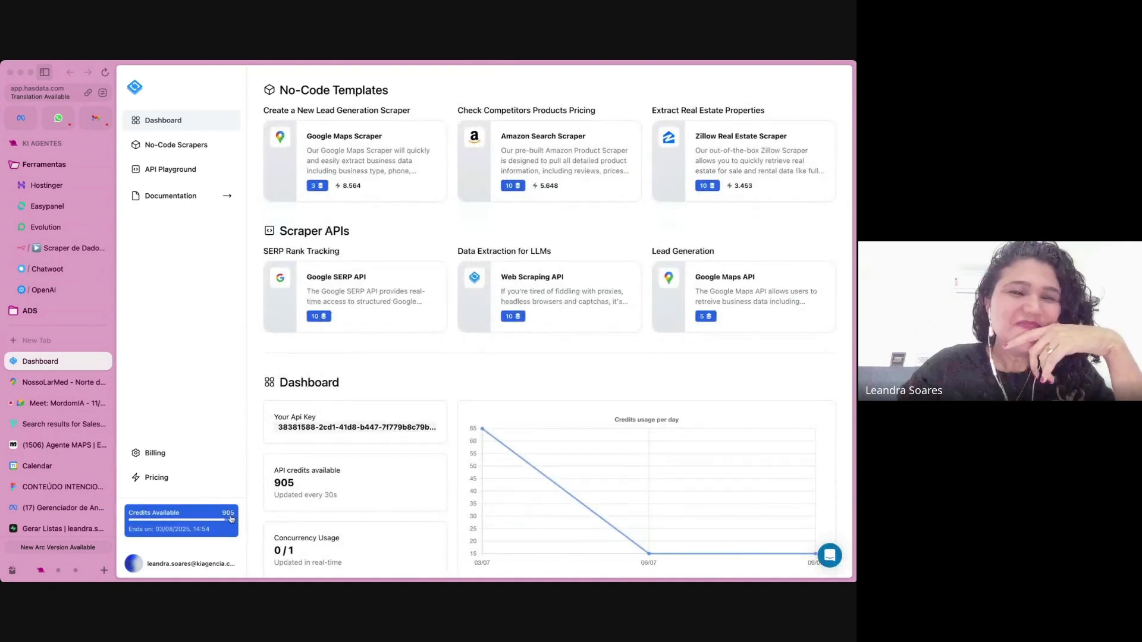
Examine the available credits and their end date on the HasData dashboard.
scroll(194, 527, "up", 3)
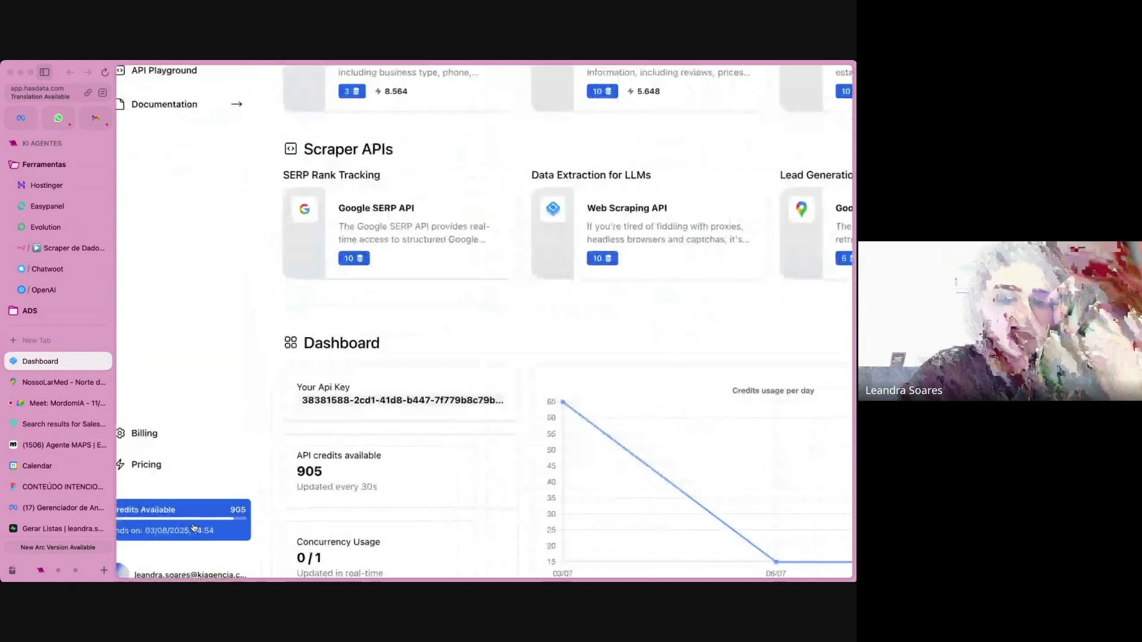
scroll(194, 527, "up", 3)
scroll(230, 519, "left", 3)
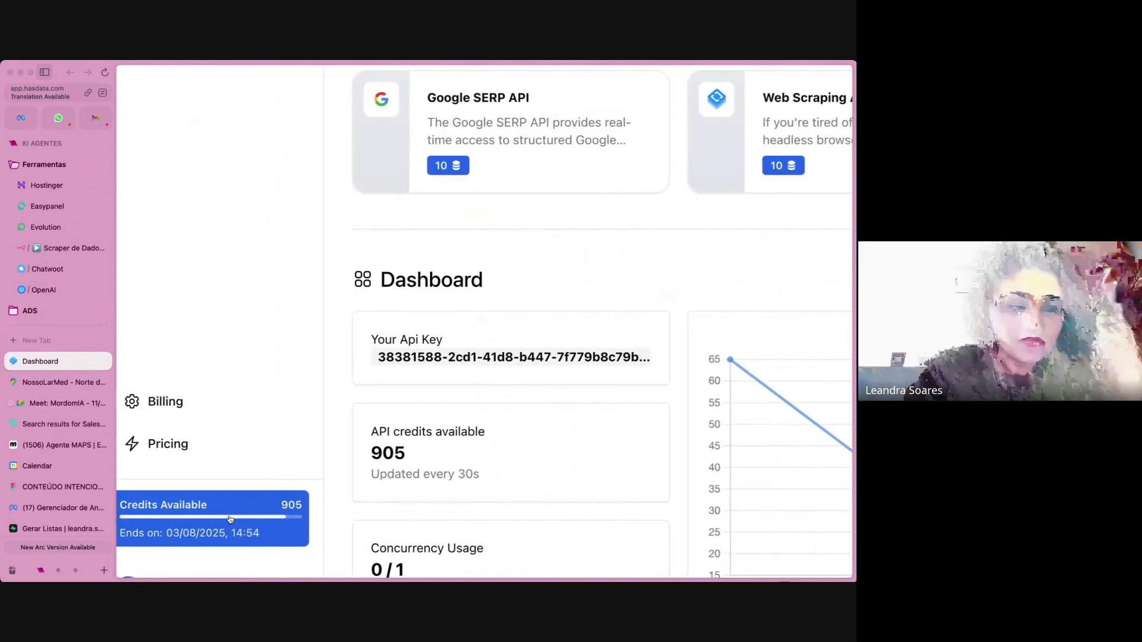
scroll(330, 495, "left", 2)
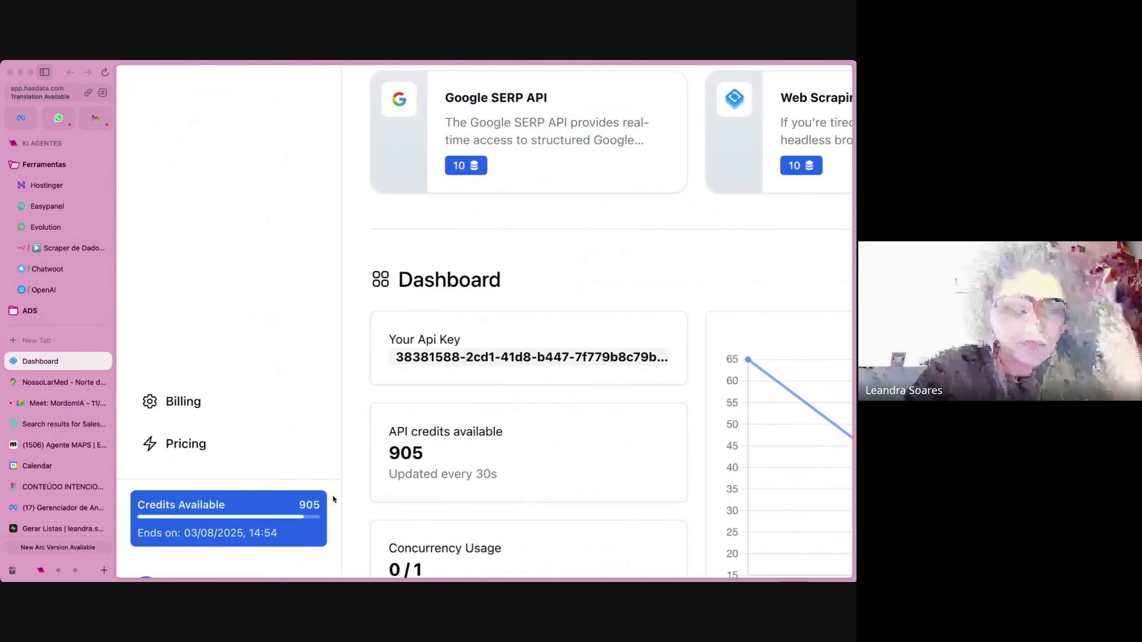
scroll(333, 500, "down", 5)
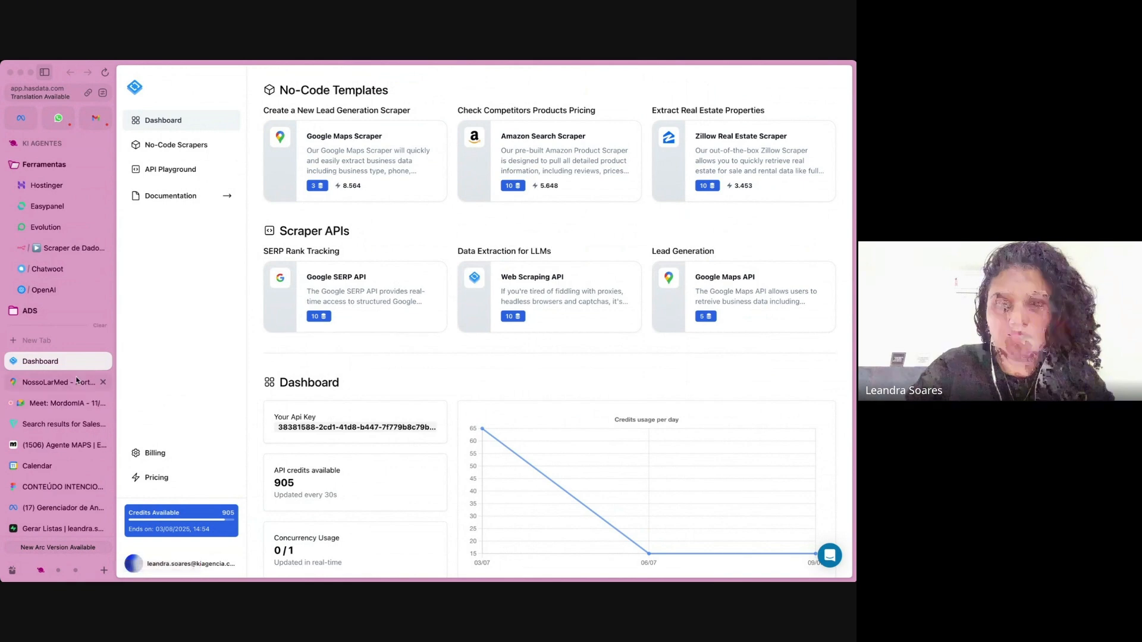
Switch to the KI AULAS space, show the SerpApi site, and set its demo search query to "clinica de estética".
left_click(57, 571)
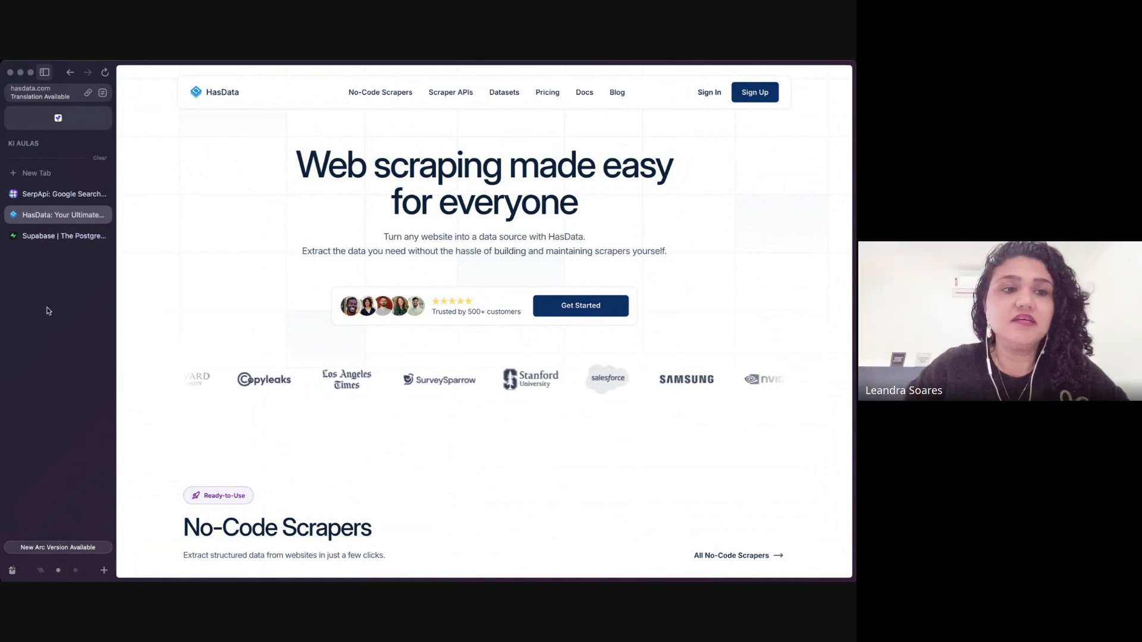
left_click(69, 195)
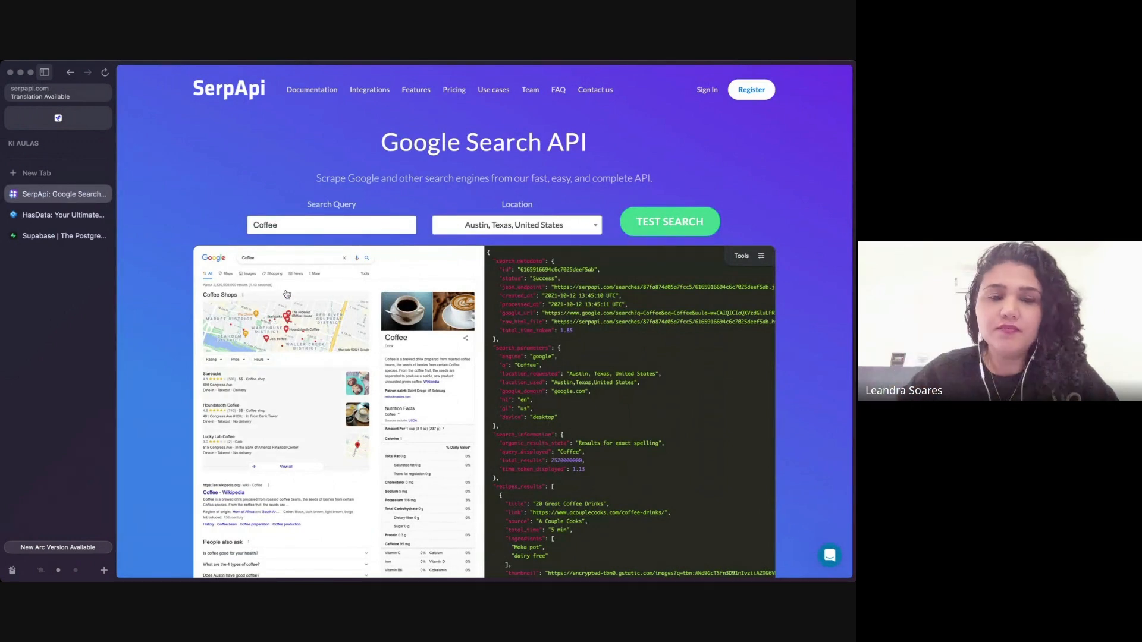
double_click(308, 224)
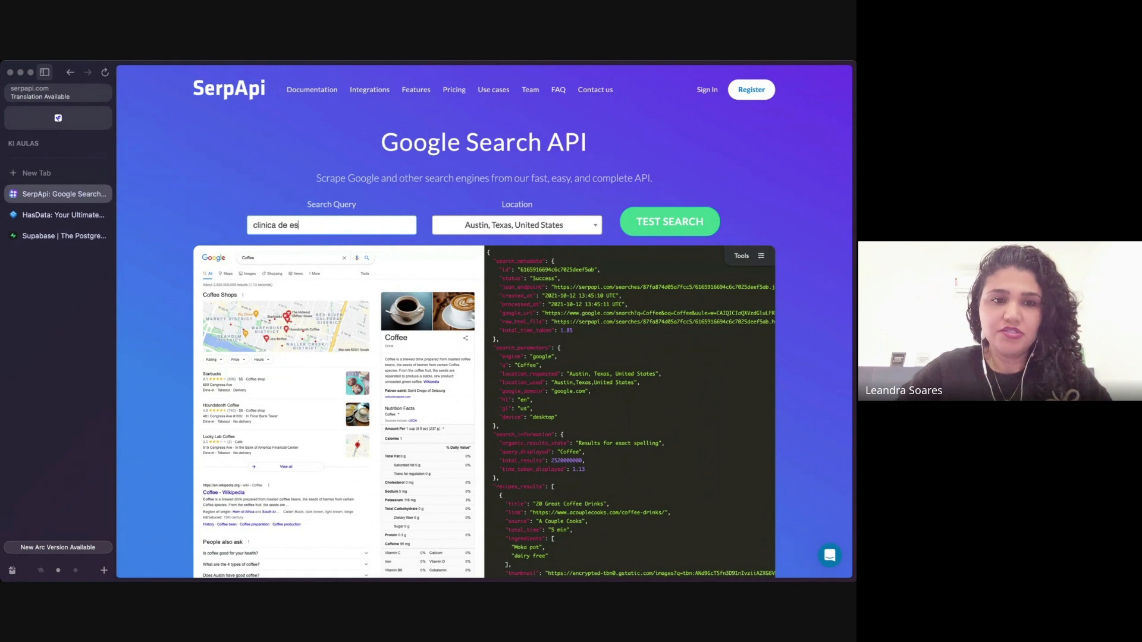
Set the demo search location to Florianopolis, State of Santa Catarina, Brazil.
left_click(538, 232)
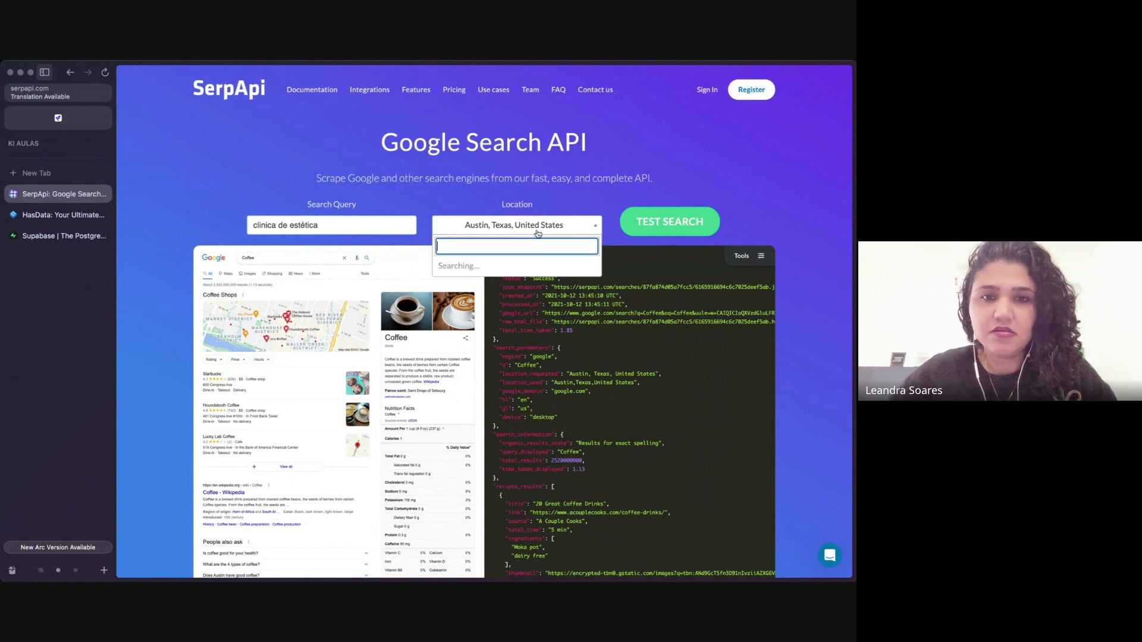
type("floriano")
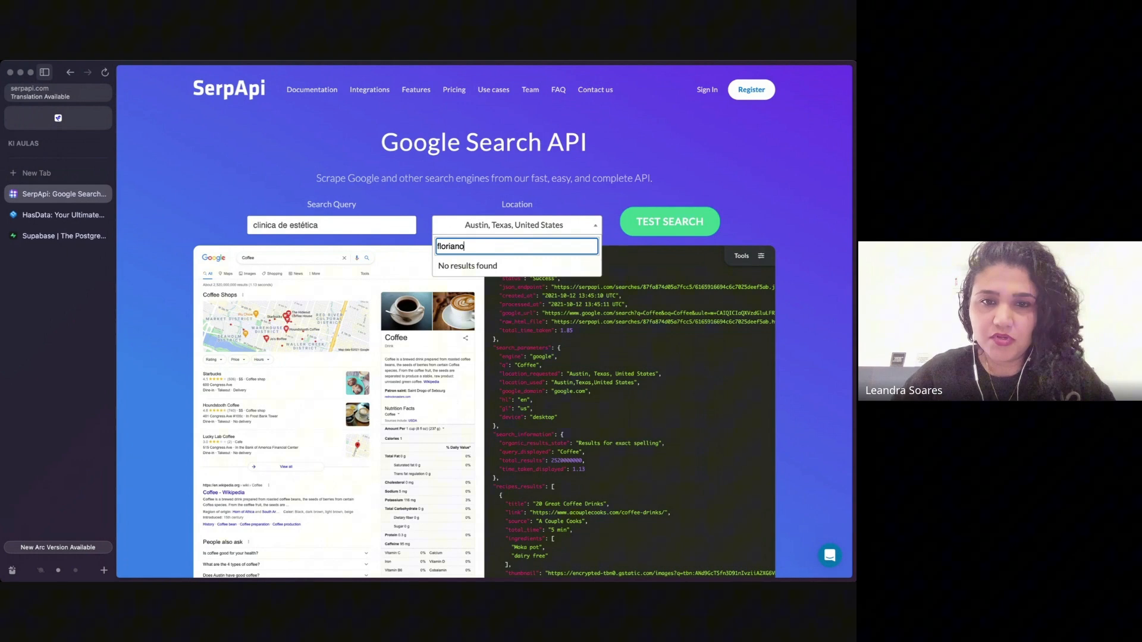
key("BackSpace")
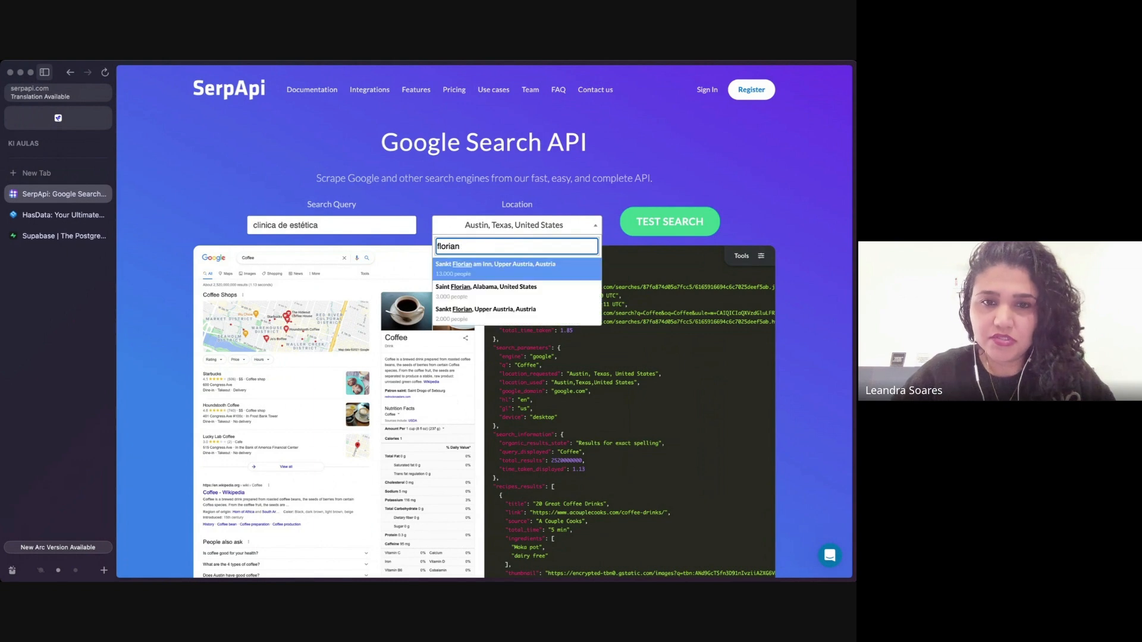
type("ópolis")
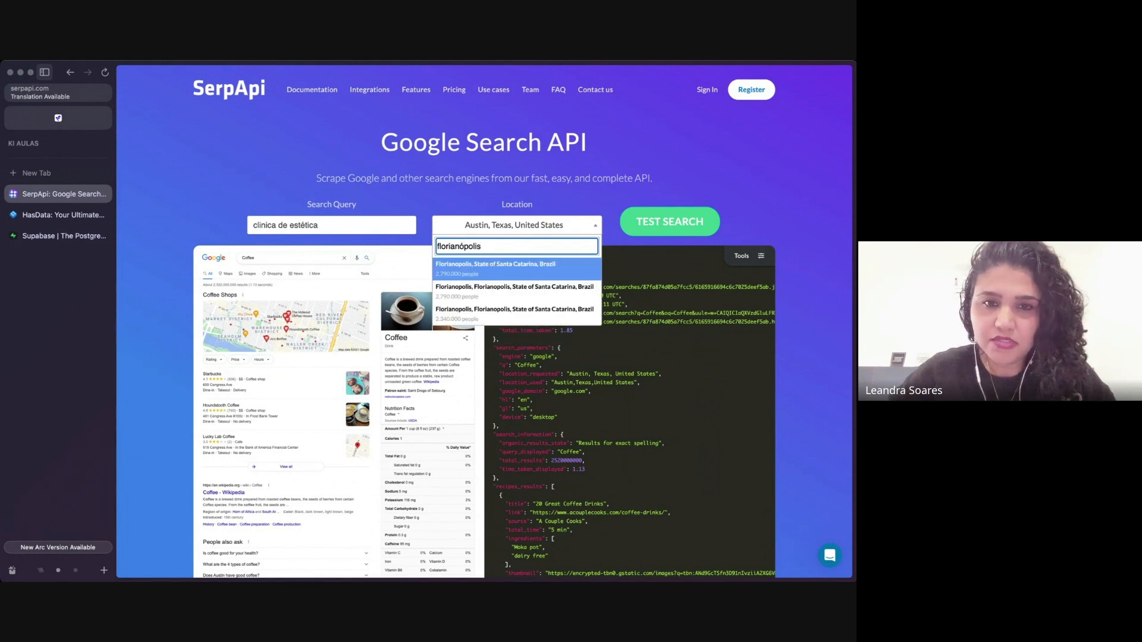
left_click(503, 277)
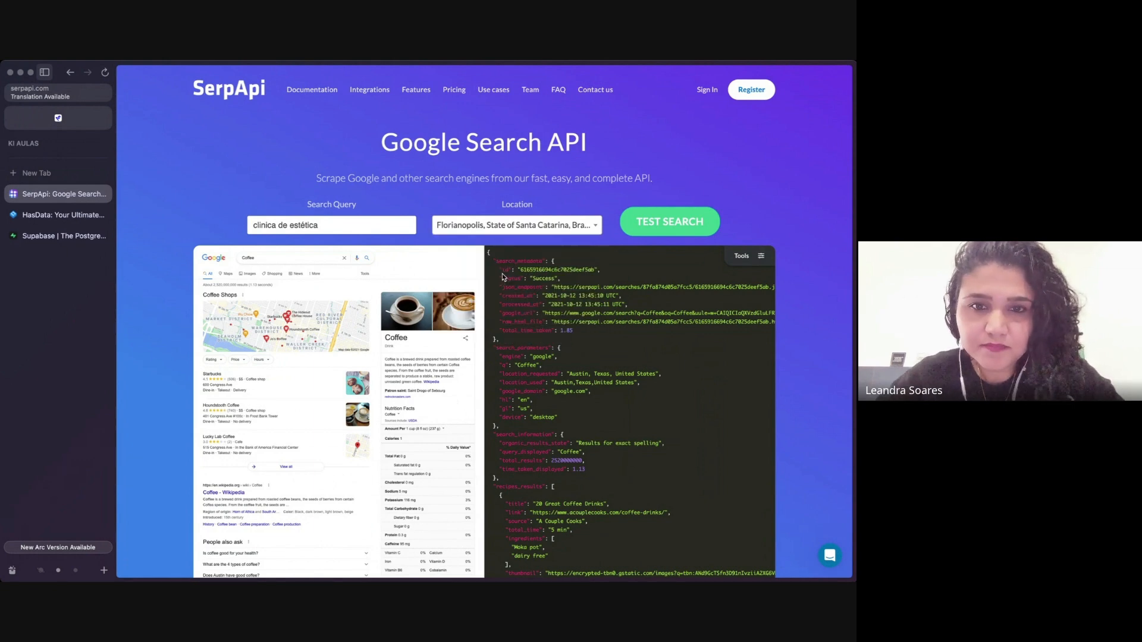
Start the test search and select all the bicycle images in the verification challenge.
left_click(682, 223)
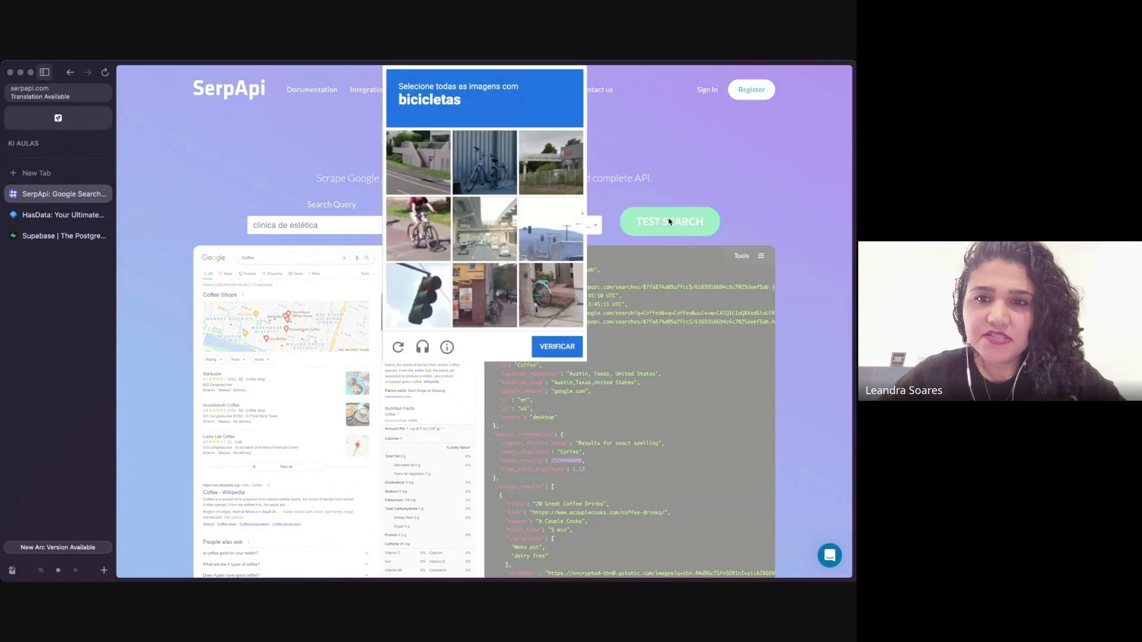
left_click(402, 205)
left_click(476, 156)
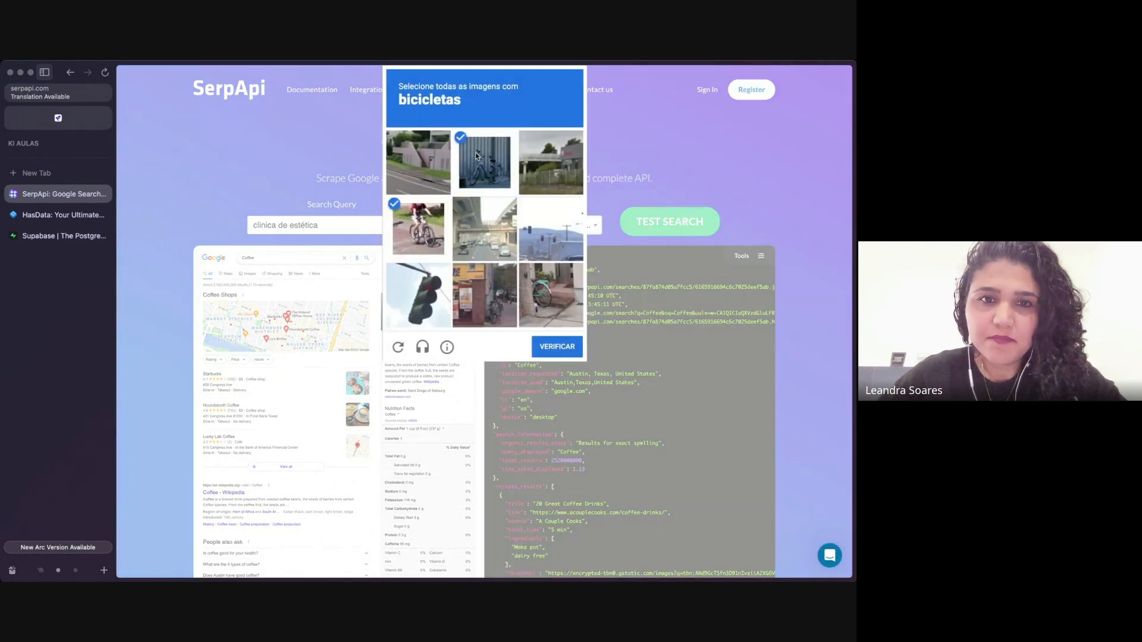
left_click(543, 303)
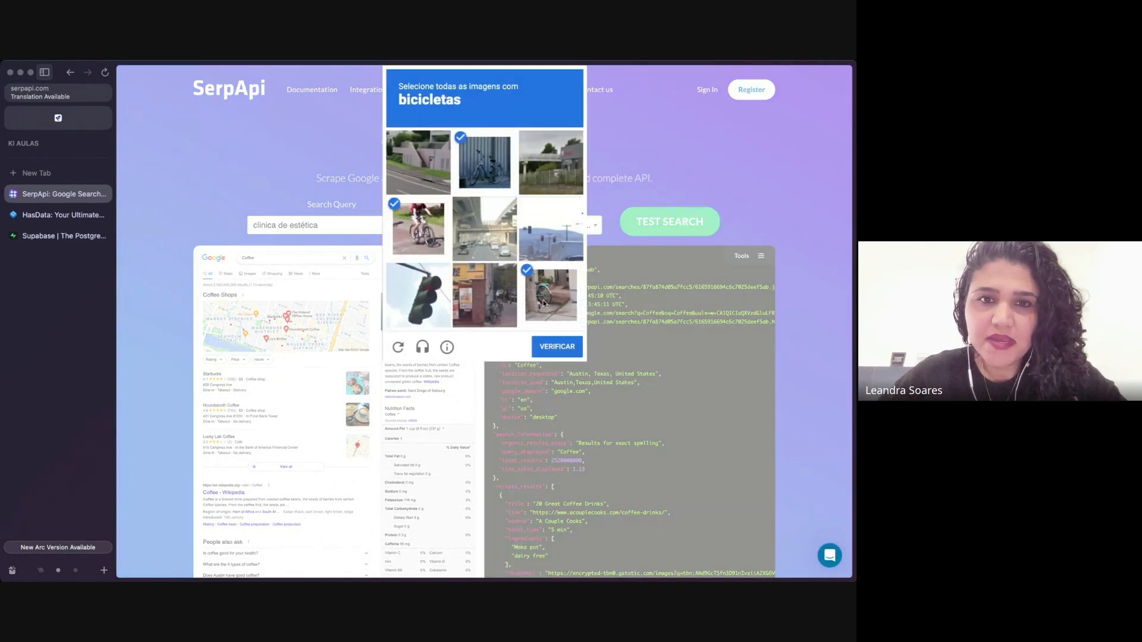
left_click(489, 303)
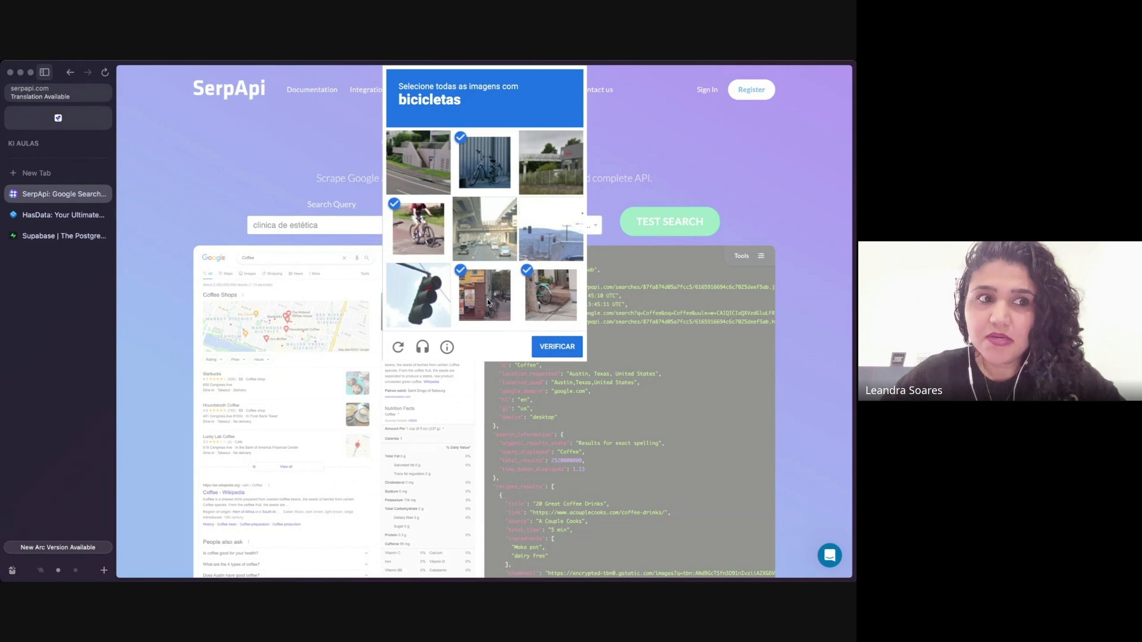
Switch to the KI AGENTES space, open the Scraper de Dados workflow, review the Credenciais node's key fields, and return to the canvas.
left_click(42, 571)
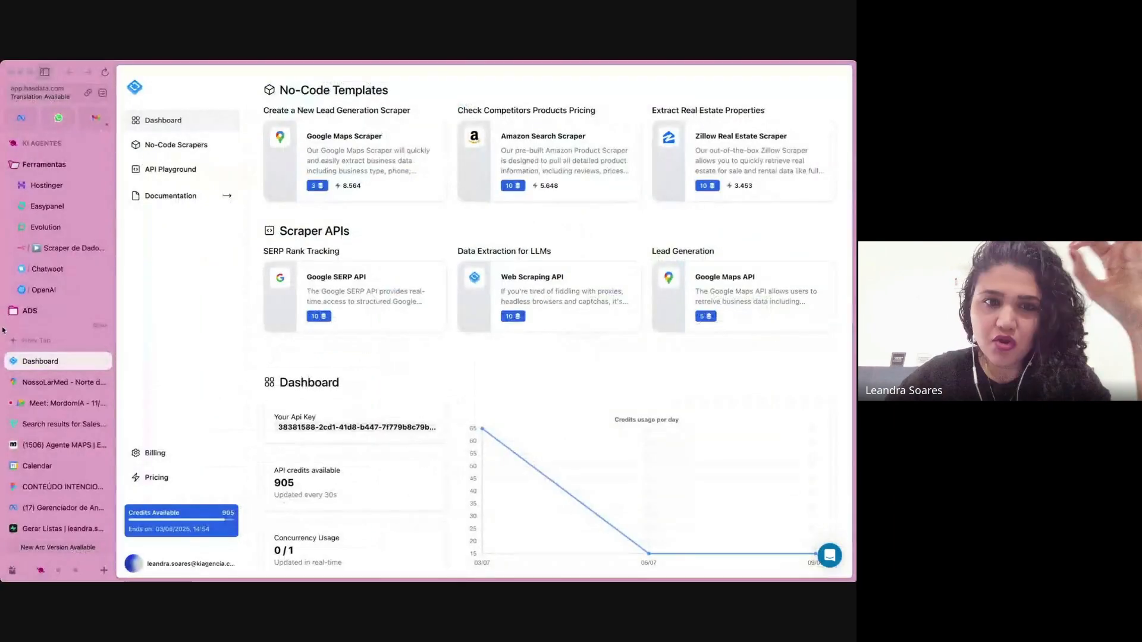
left_click(70, 250)
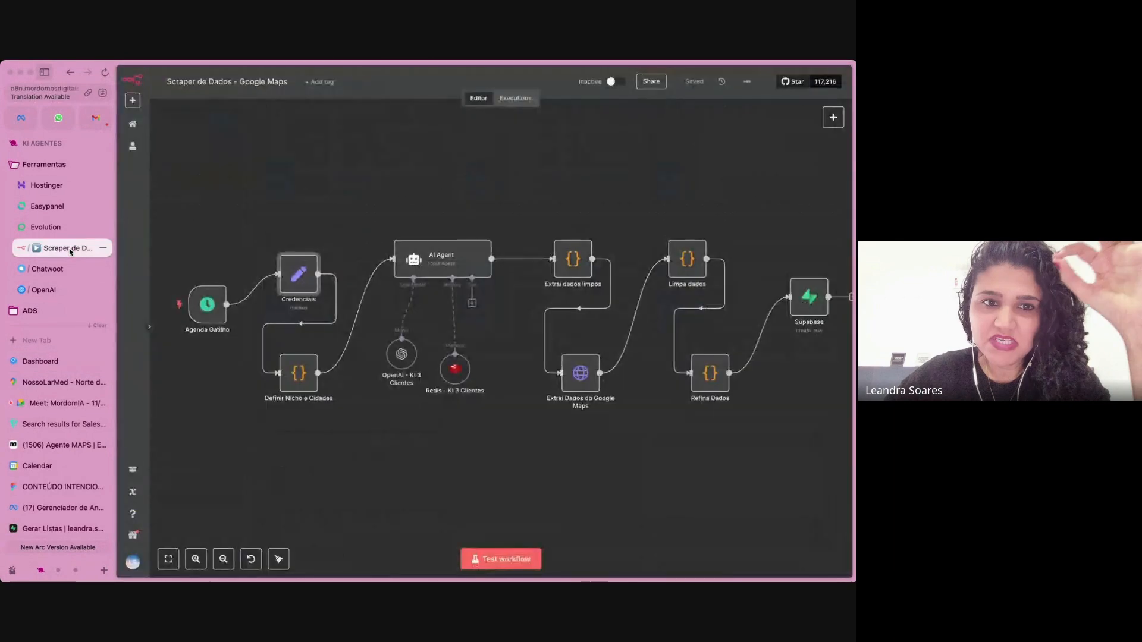
double_click(297, 276)
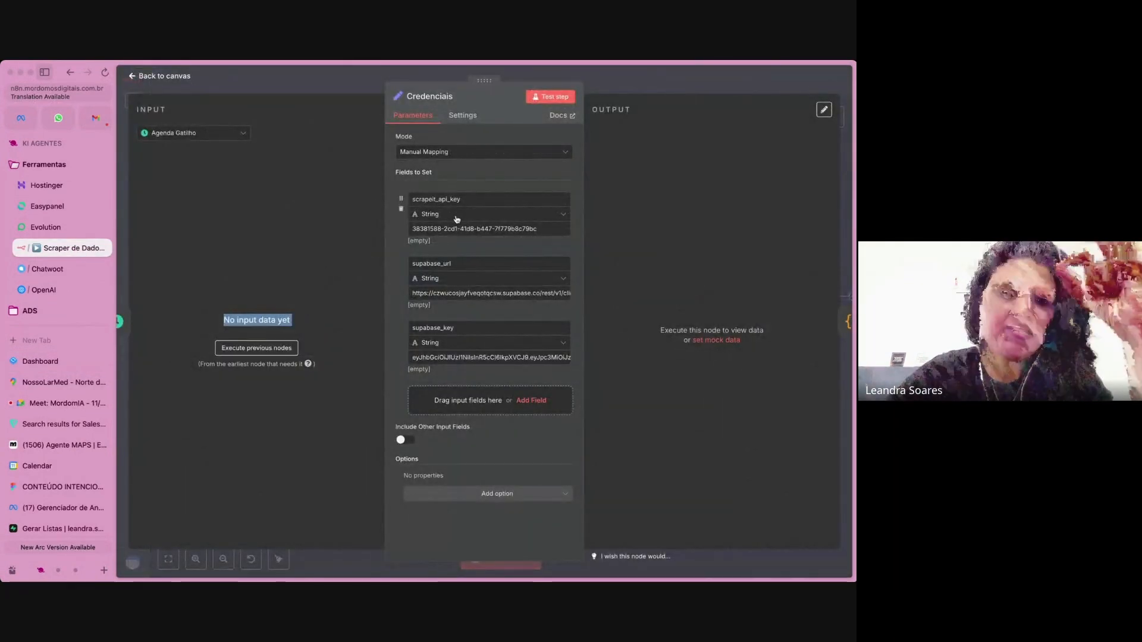
scroll(457, 219, "up", 5)
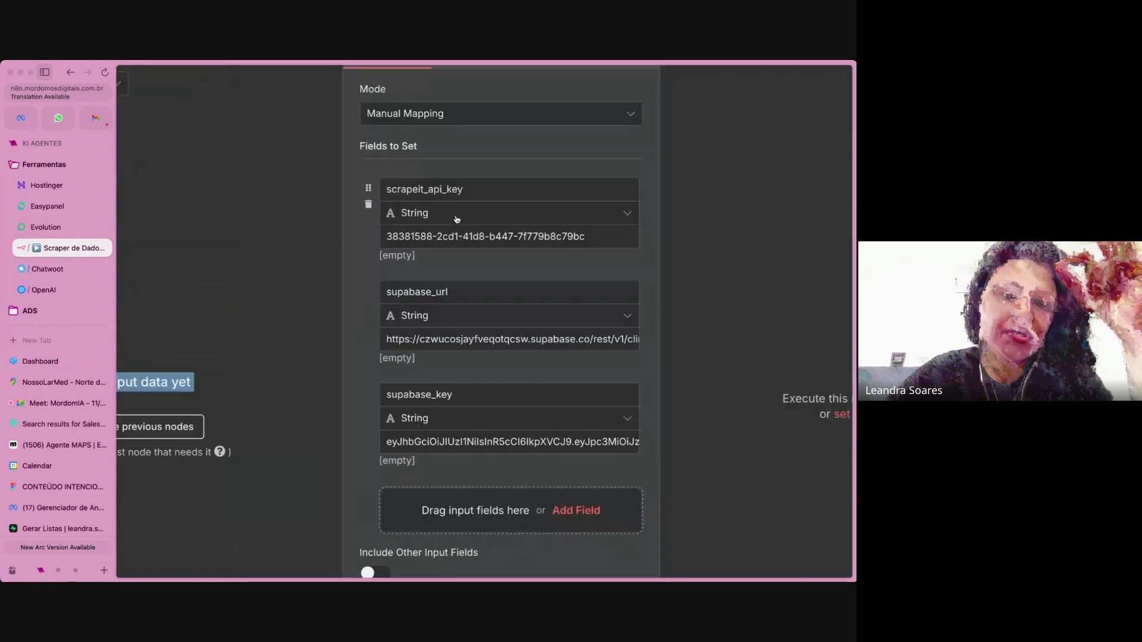
scroll(456, 219, "down", 5)
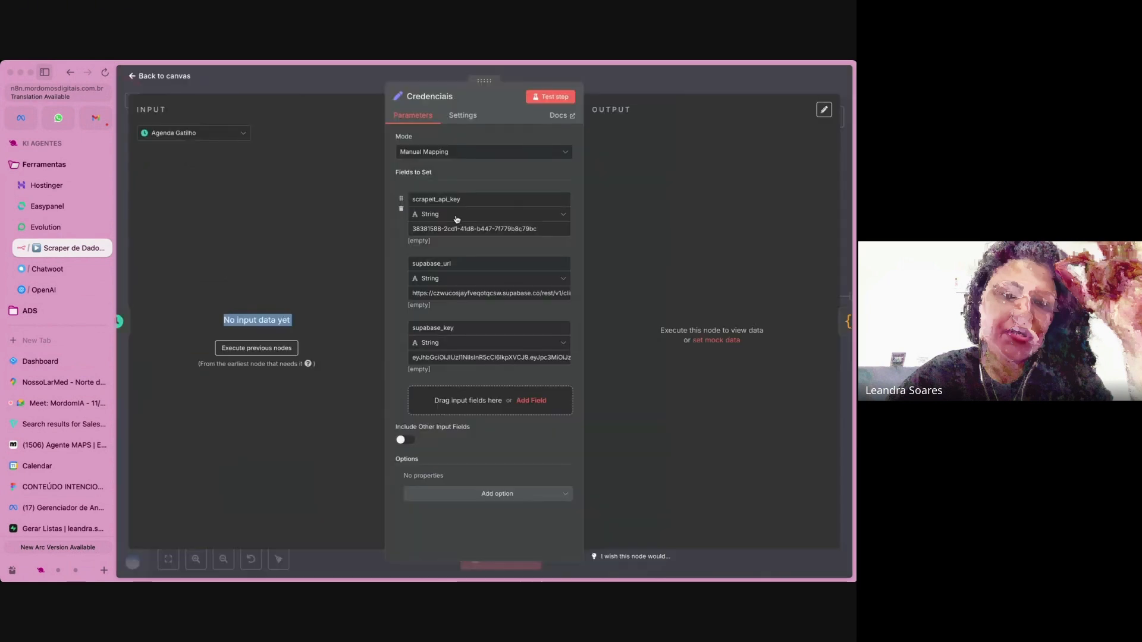
left_click(644, 87)
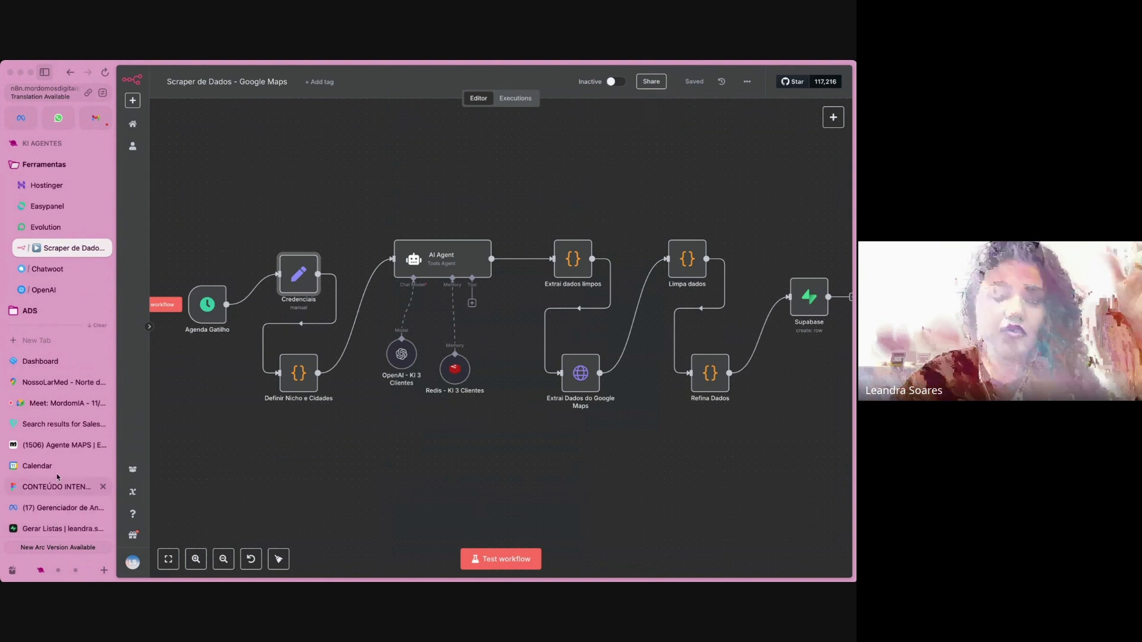
Return to SerpApi in the KI AULAS space and submit the image verification to complete the clinic search.
left_click(58, 570)
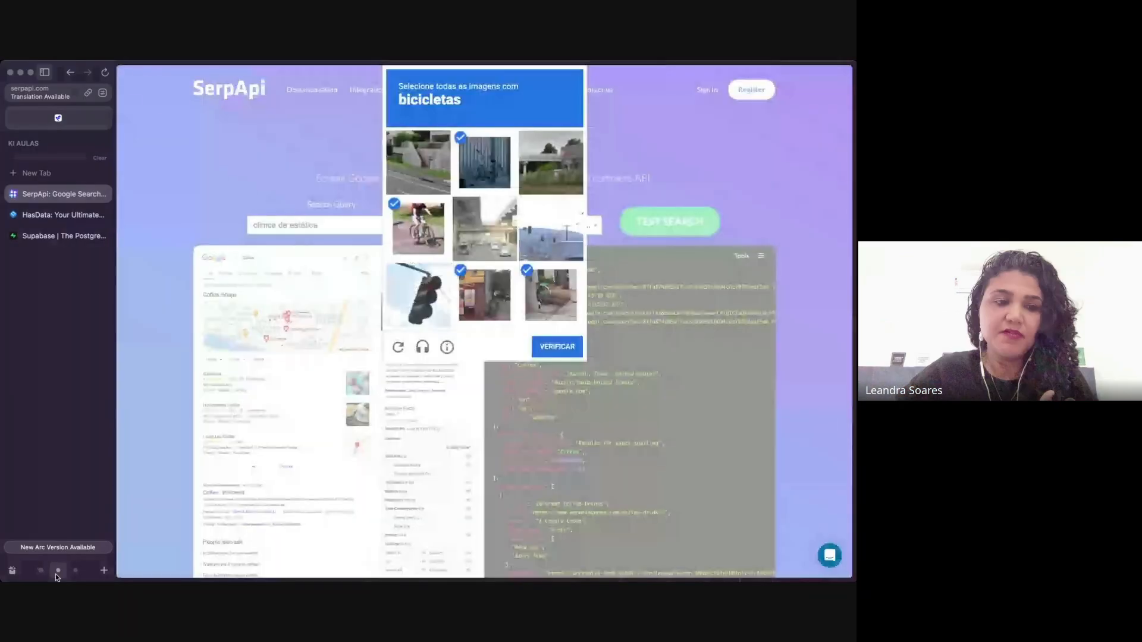
left_click(556, 345)
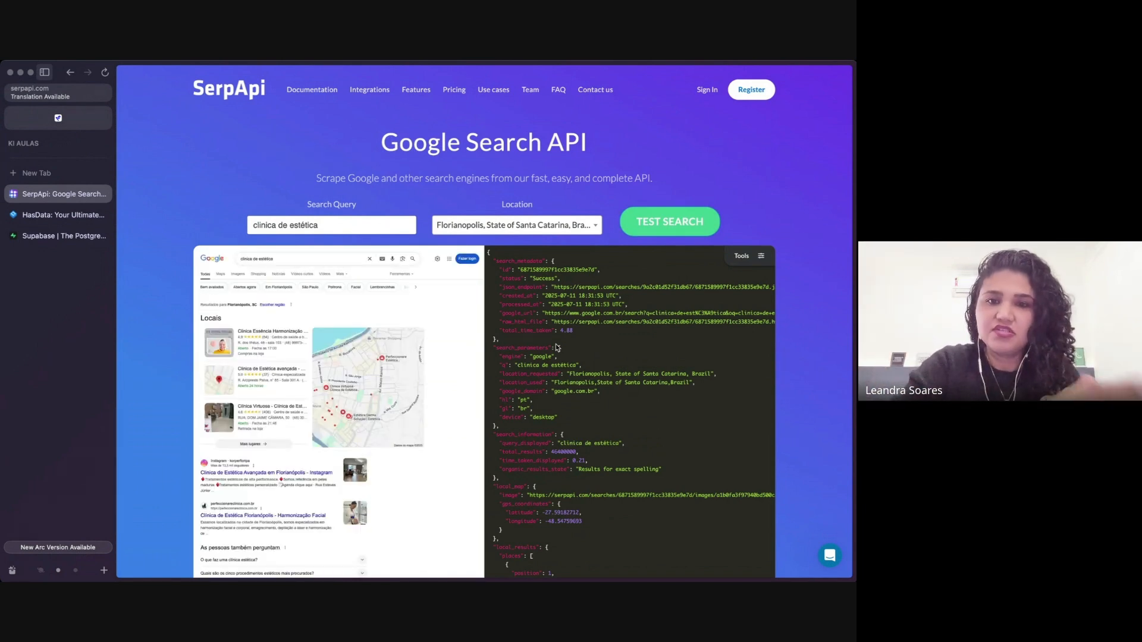
Examine the local results in the JSON output, including each clinic's title, type, phone, address, hours, rating and reviews.
scroll(627, 363, "down", 3)
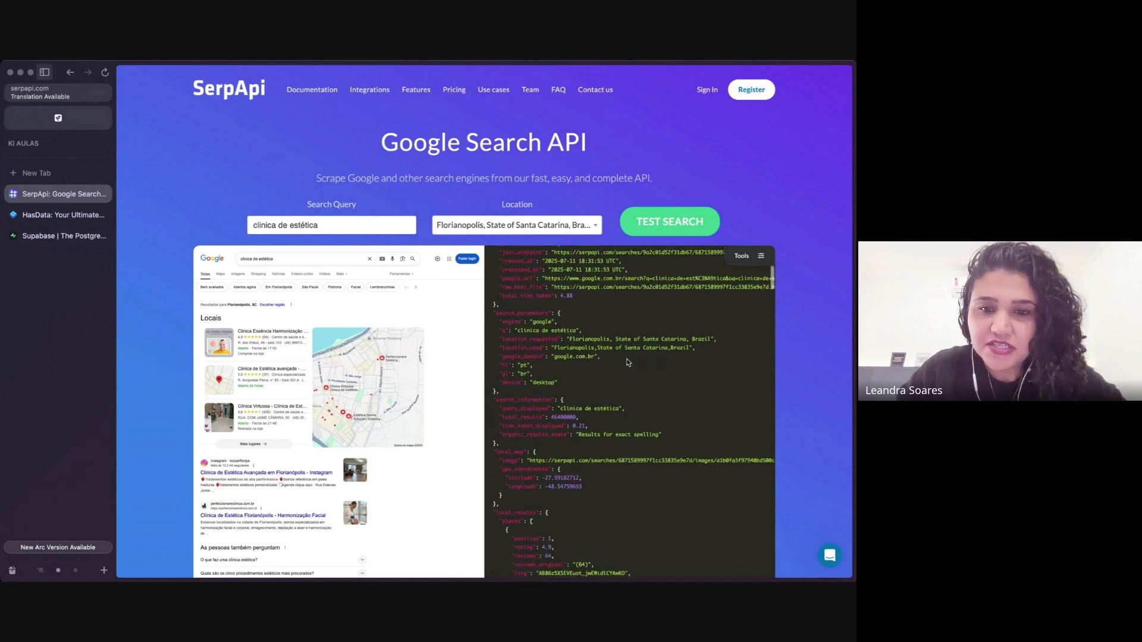
scroll(628, 362, "down", 7)
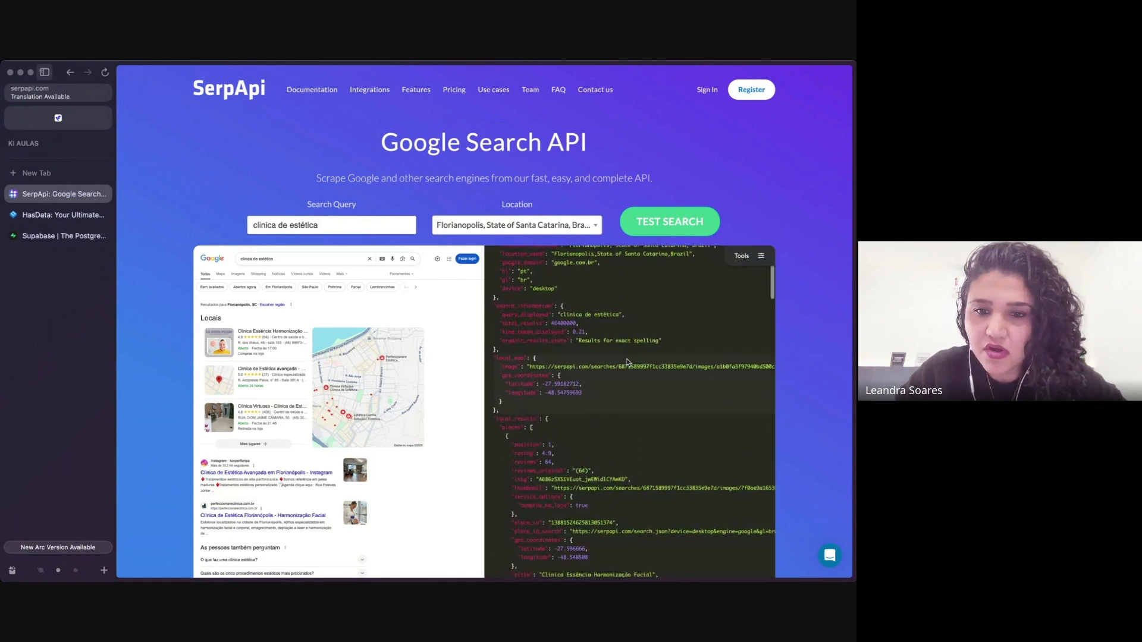
scroll(627, 362, "down", 7)
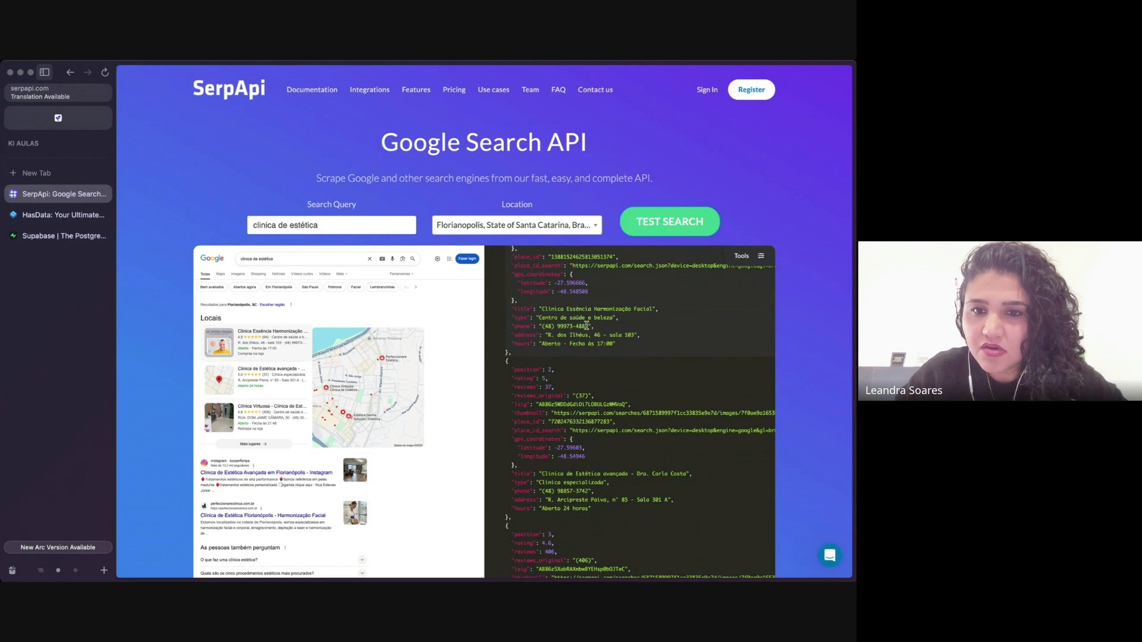
scroll(586, 325, "up", 5)
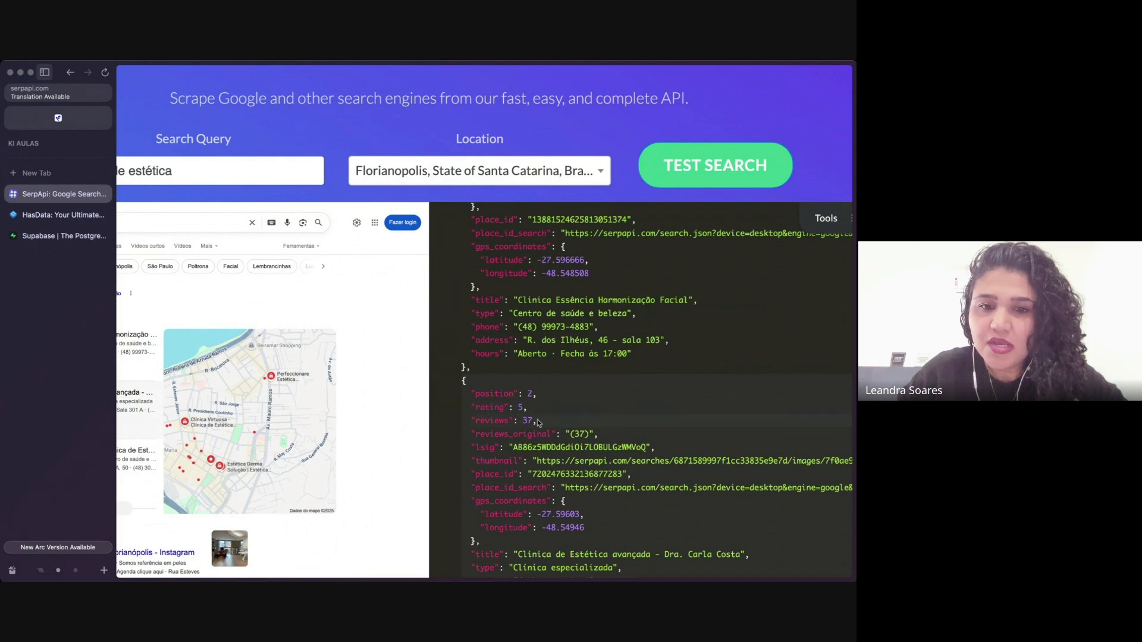
scroll(530, 421, "up", 2)
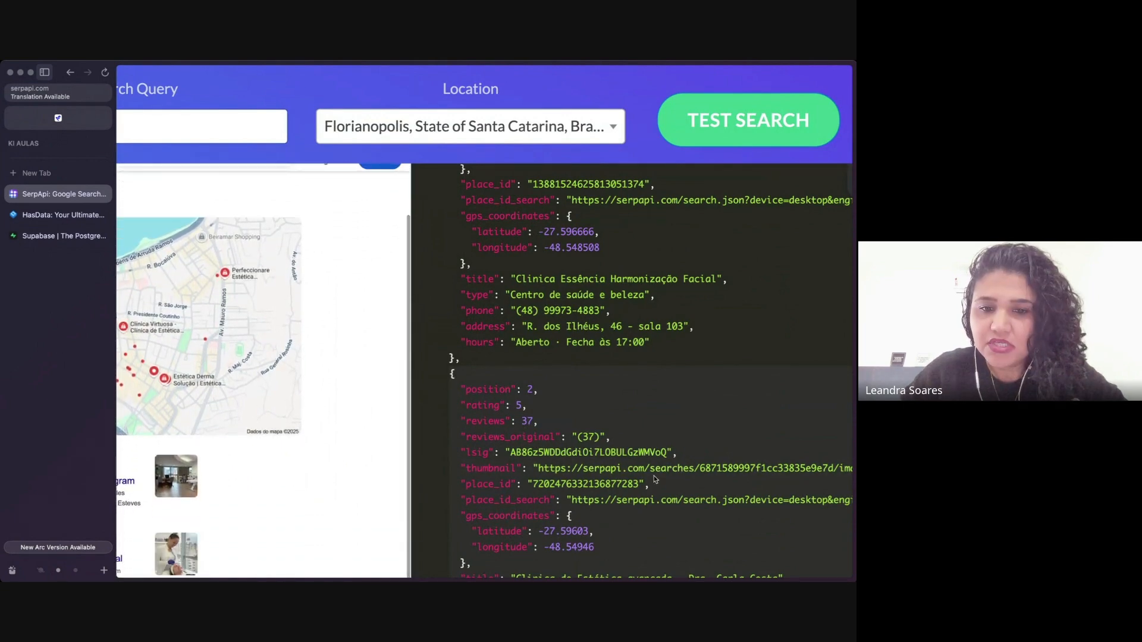
scroll(654, 479, "down", 3)
scroll(654, 480, "down", 2)
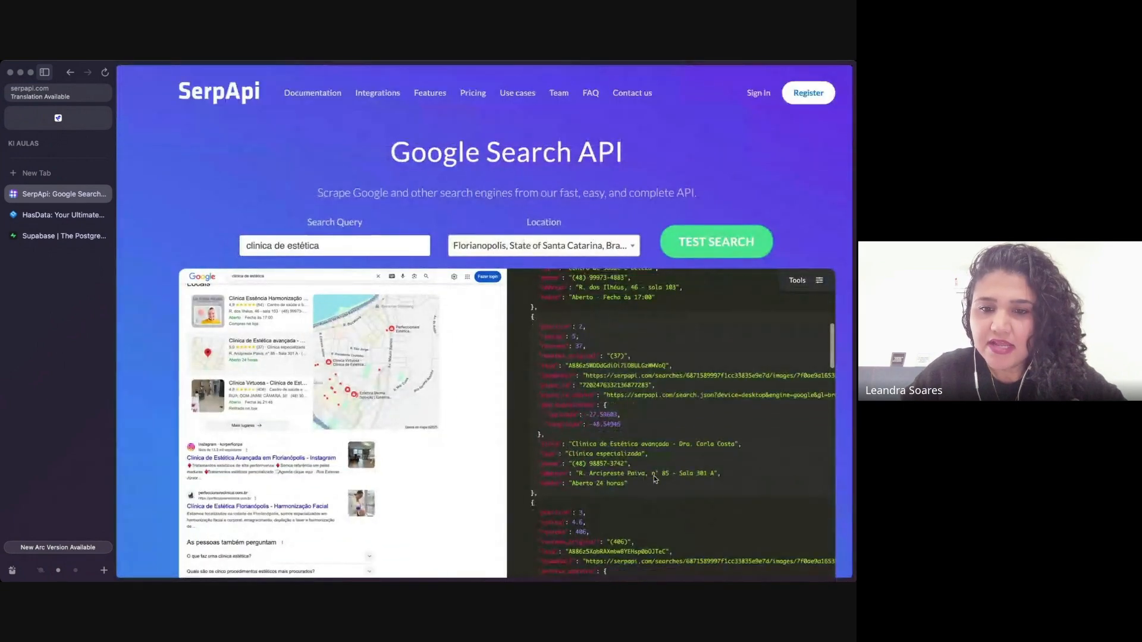
scroll(652, 385, "down", 1)
scroll(652, 385, "down", 2)
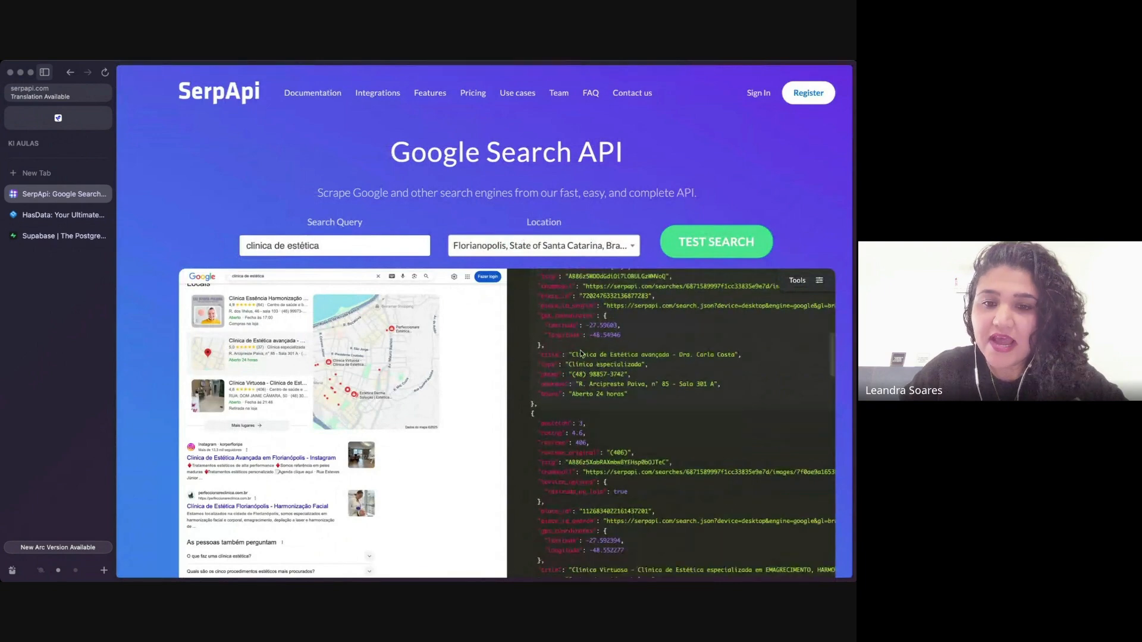
scroll(587, 394, "up", 2)
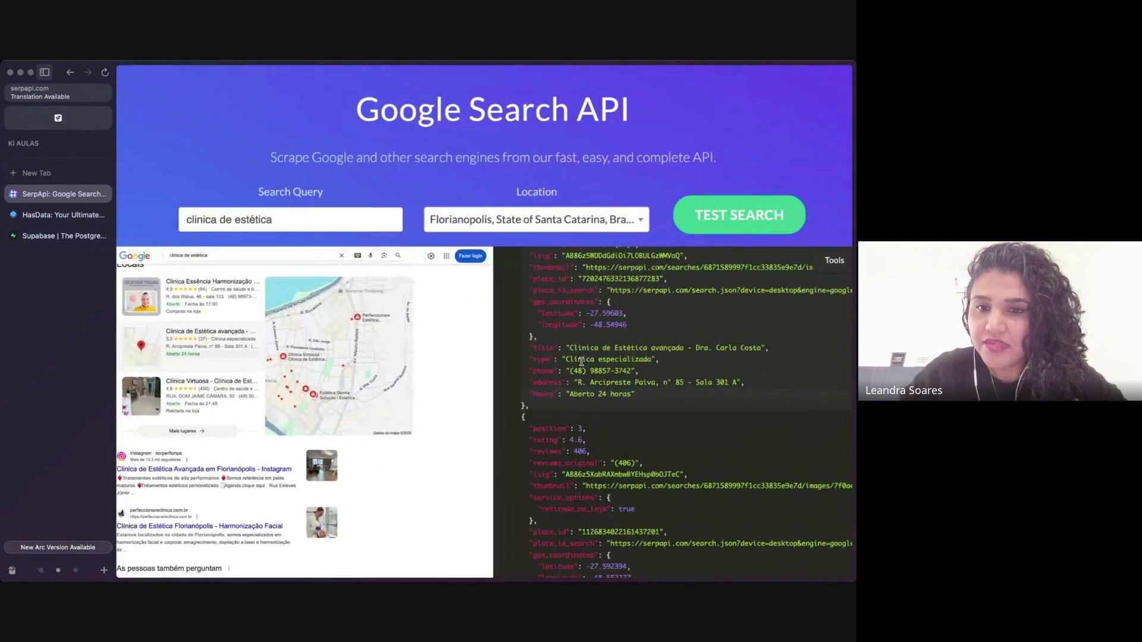
scroll(691, 382, "down", 2)
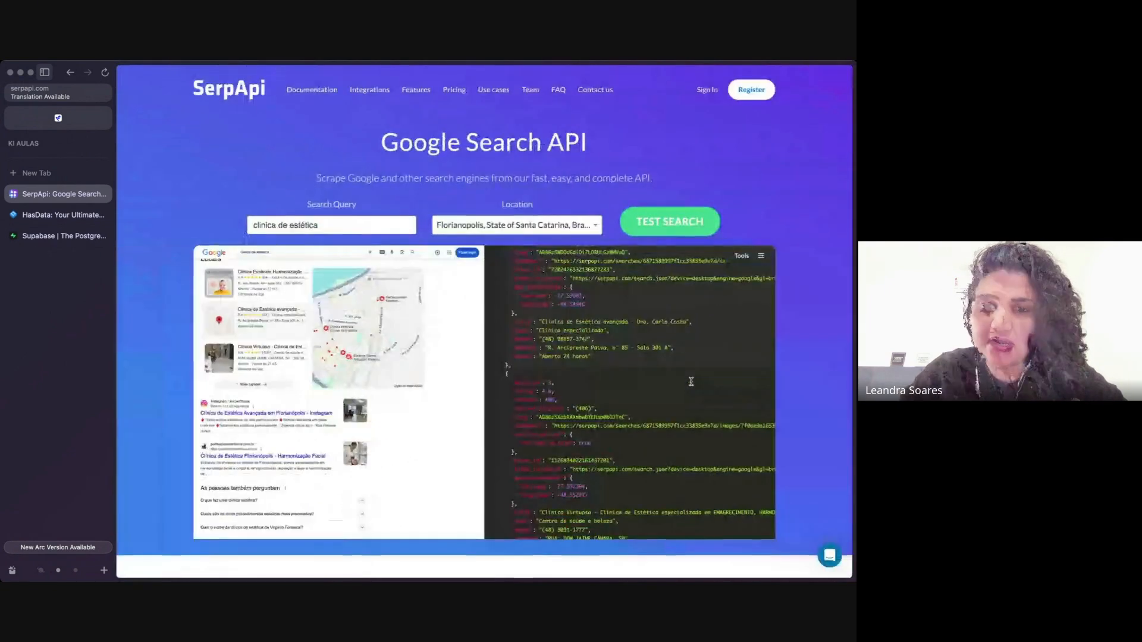
Examine the remaining clinic entry and the related questions in the JSON output beside the matching Google results.
scroll(593, 409, "down", 5)
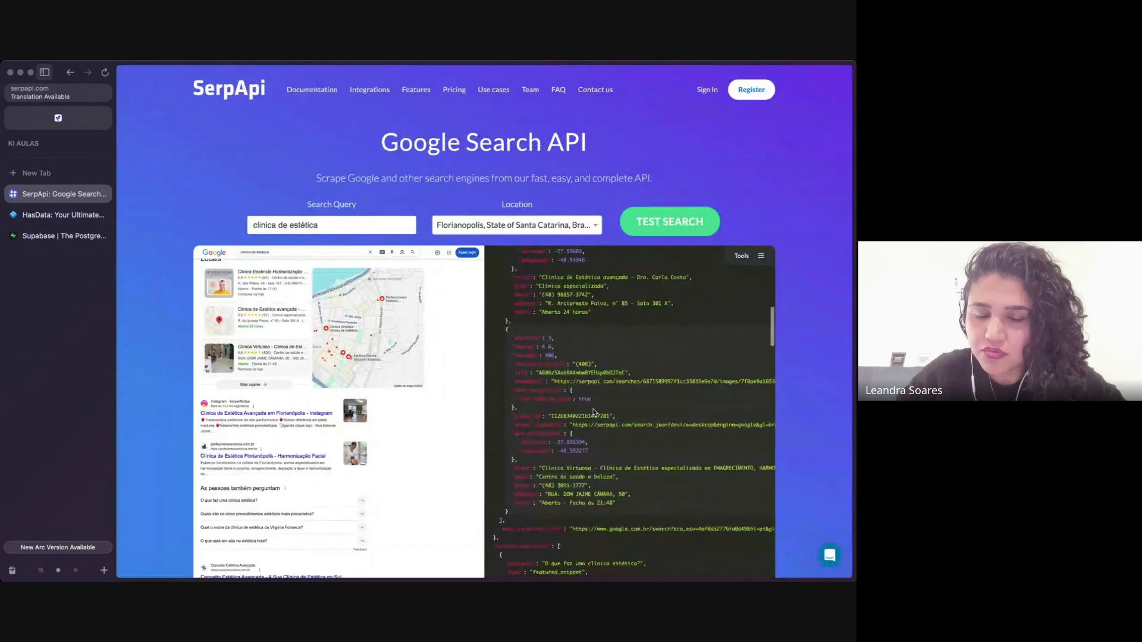
scroll(589, 404, "down", 3)
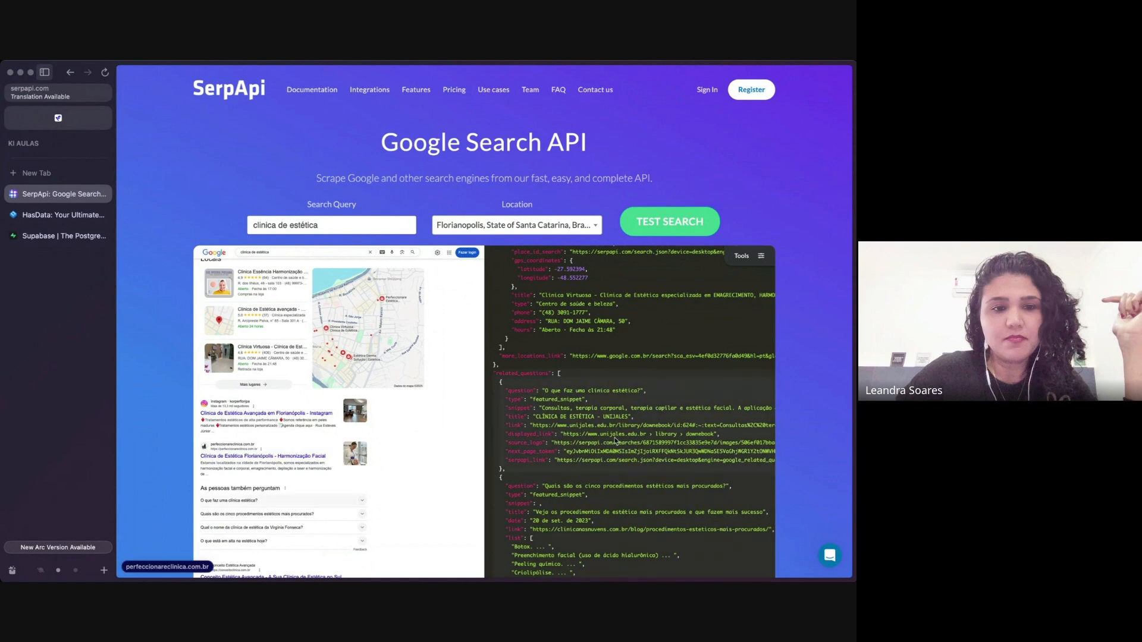
scroll(660, 437, "up", 5)
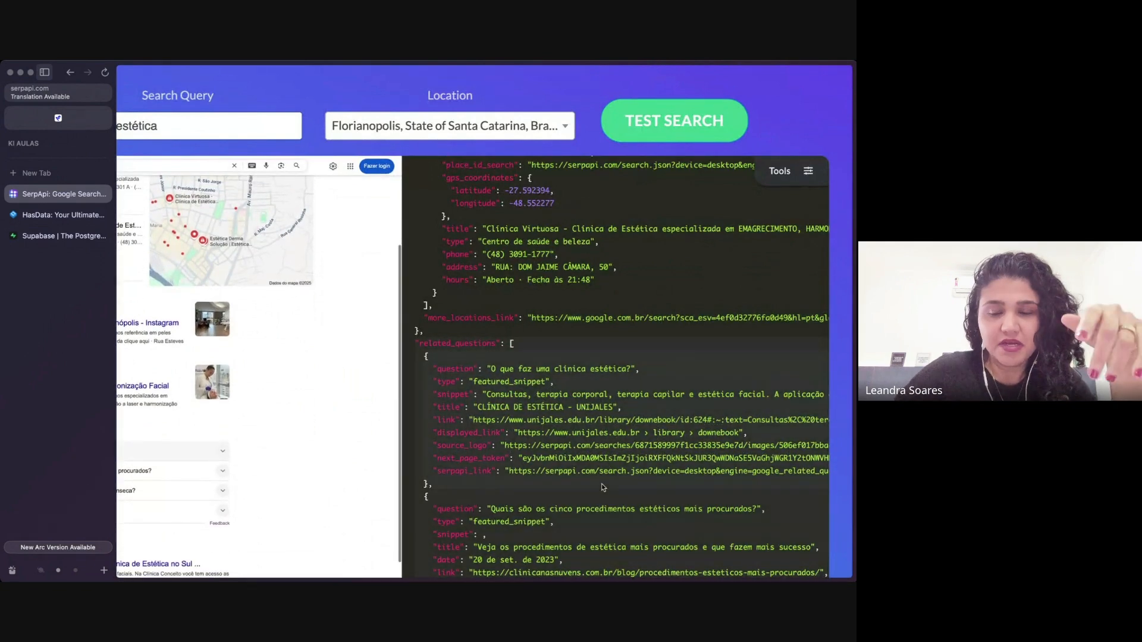
scroll(603, 488, "down", 5)
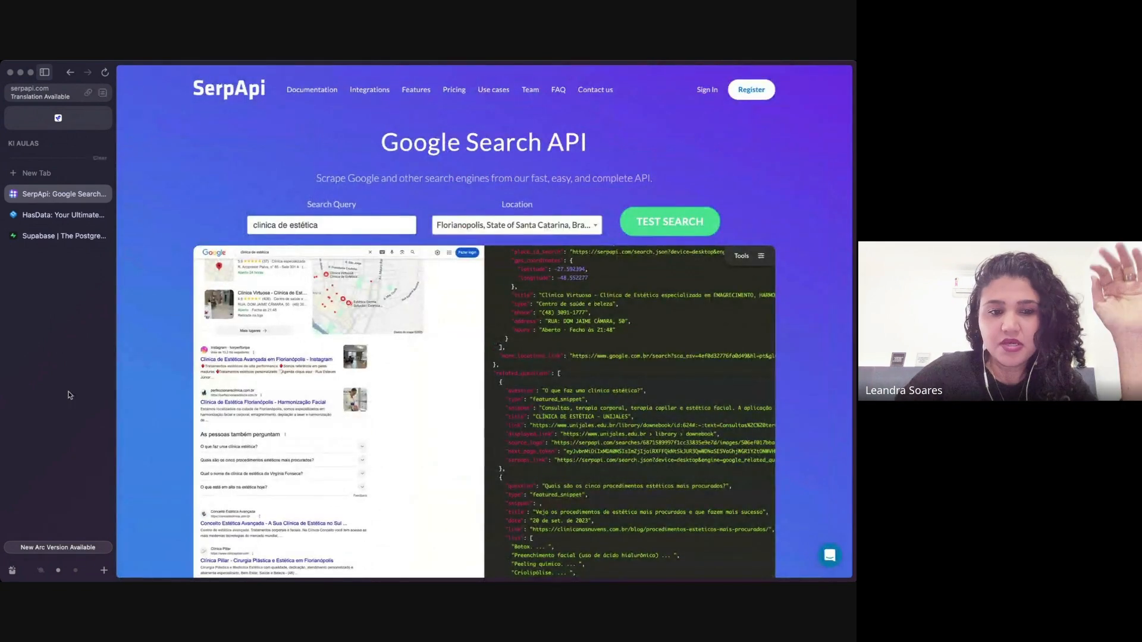
Show the HasData website and review its No-Code Scrapers section with the Google Maps scraper.
left_click(37, 215)
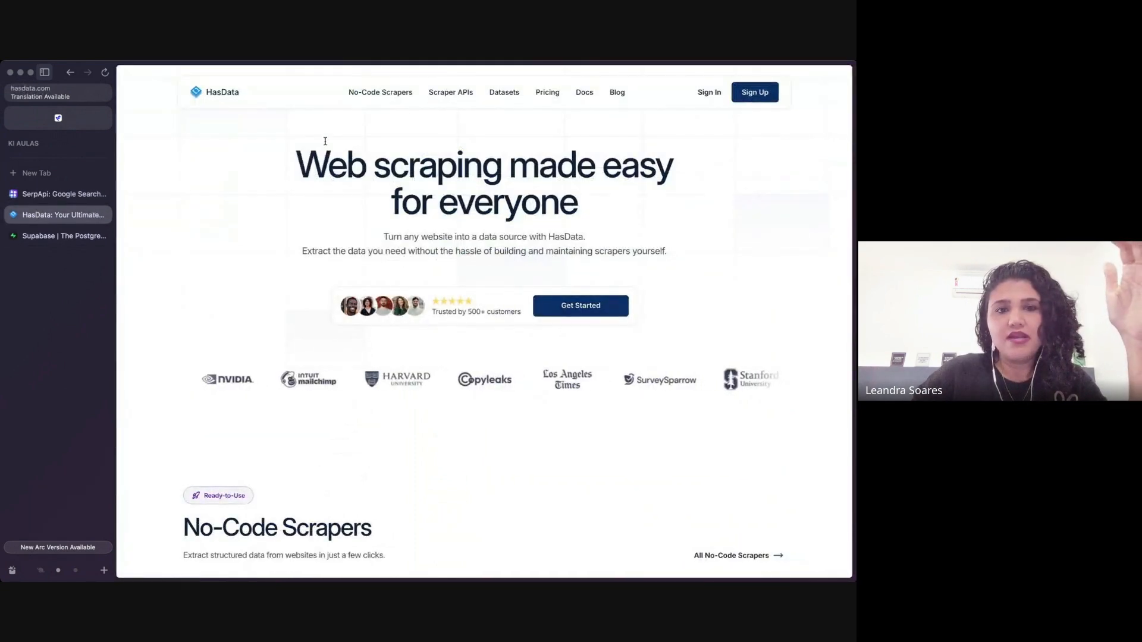
scroll(398, 260, "down", 6)
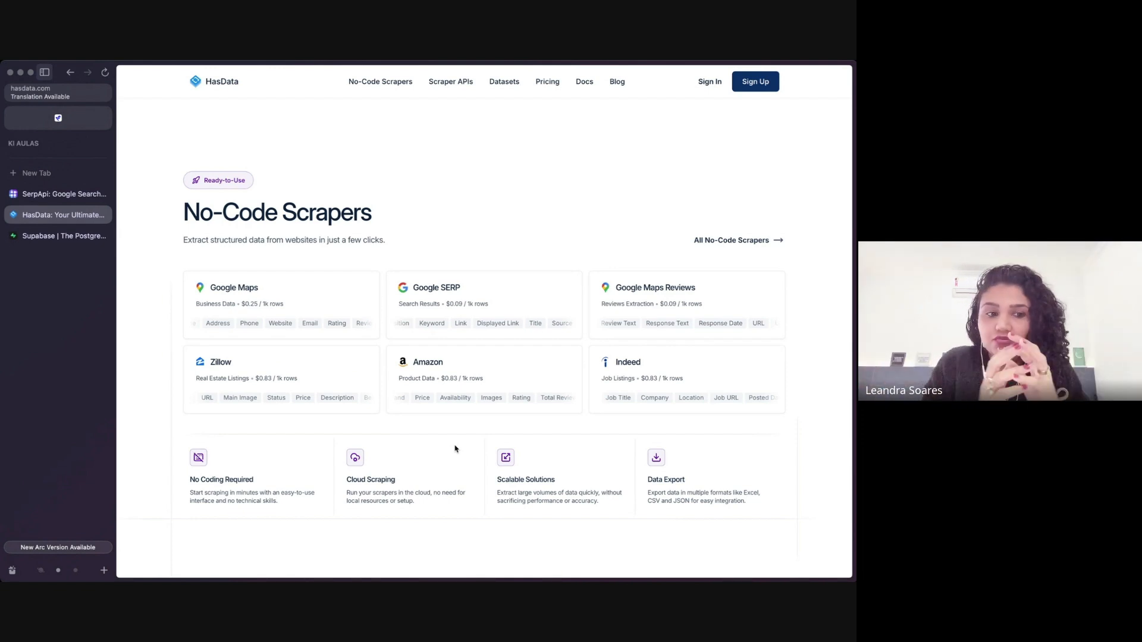
Bring up the Supabase website in the KI AULAS space.
left_click(41, 571)
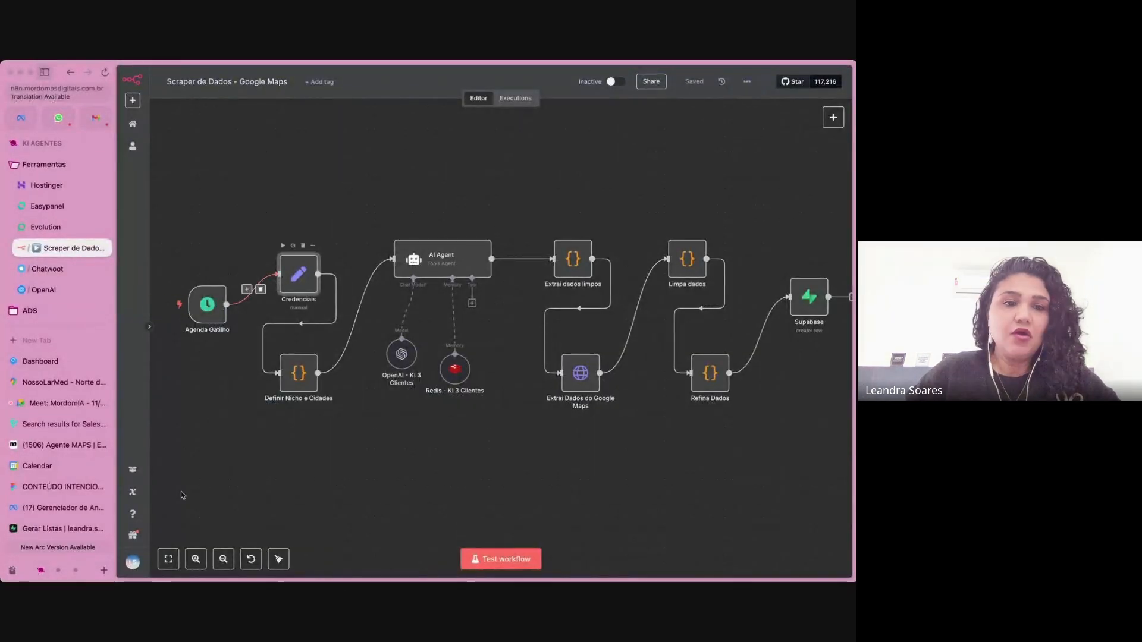
left_click(58, 571)
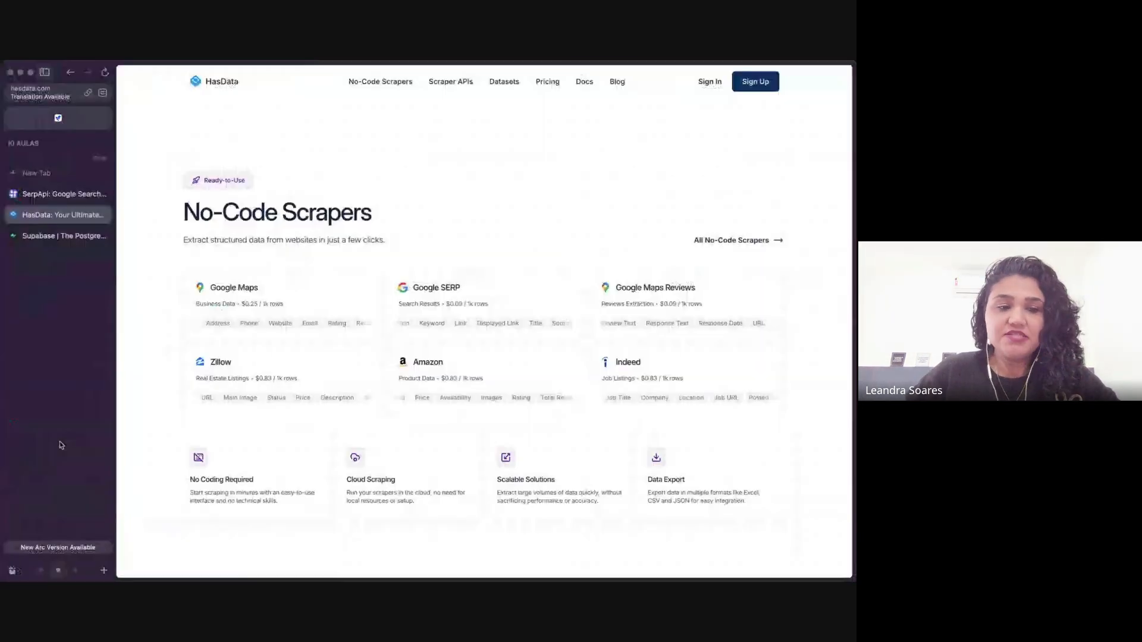
left_click(48, 235)
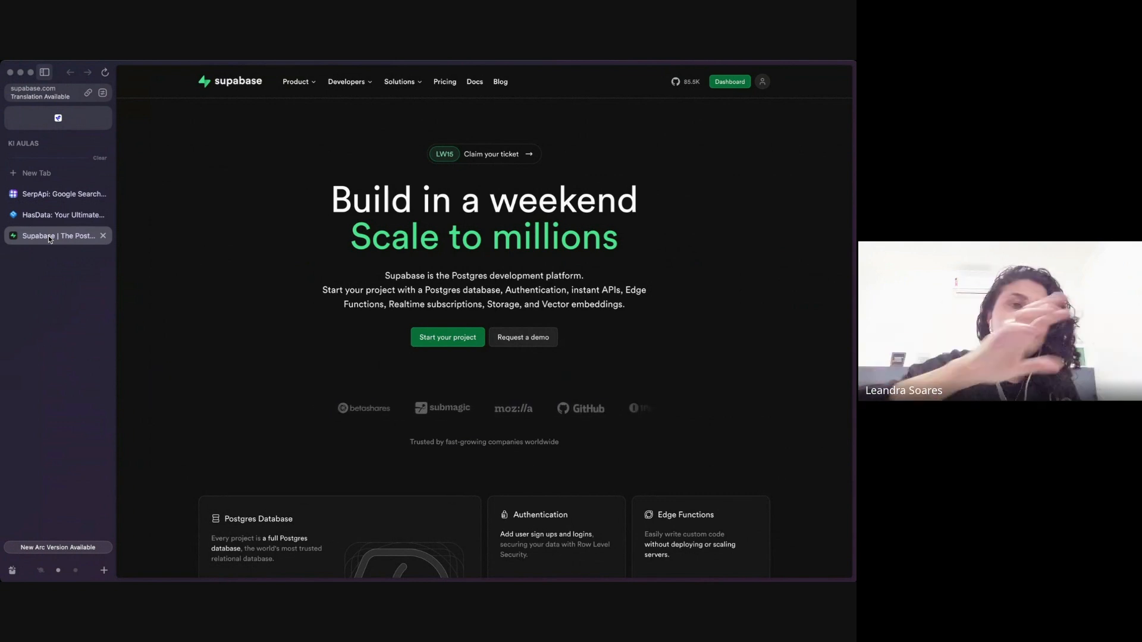
Return to the Google Maps scraper workflow in n8n and open the Credenciais node to show its API key and Supabase fields.
scroll(49, 237, "left", 5)
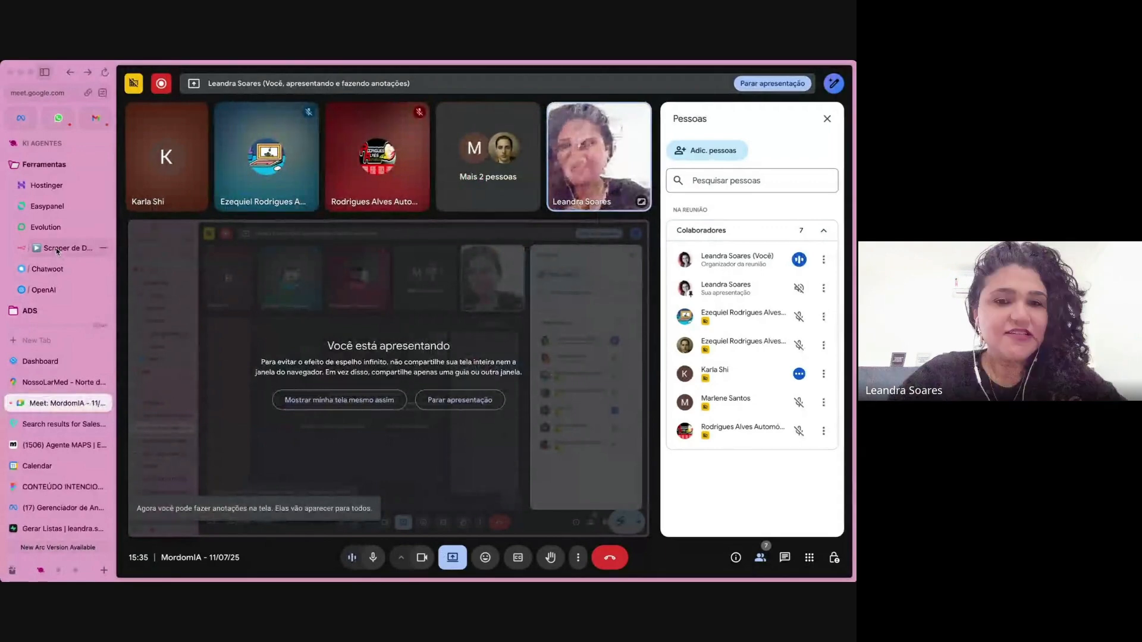
left_click(57, 249)
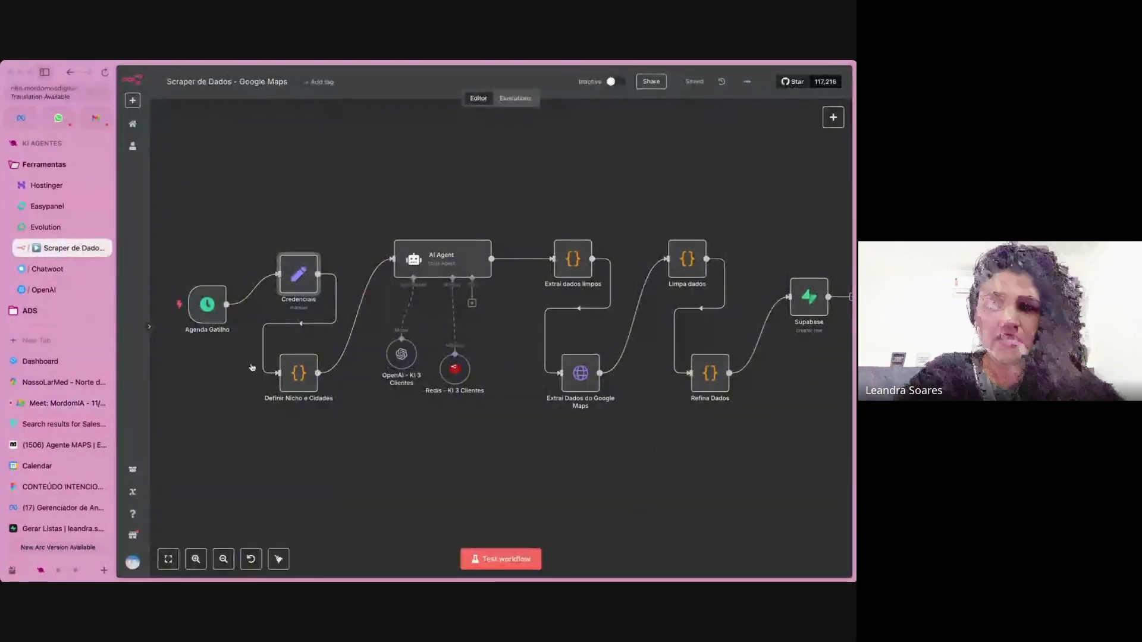
double_click(299, 277)
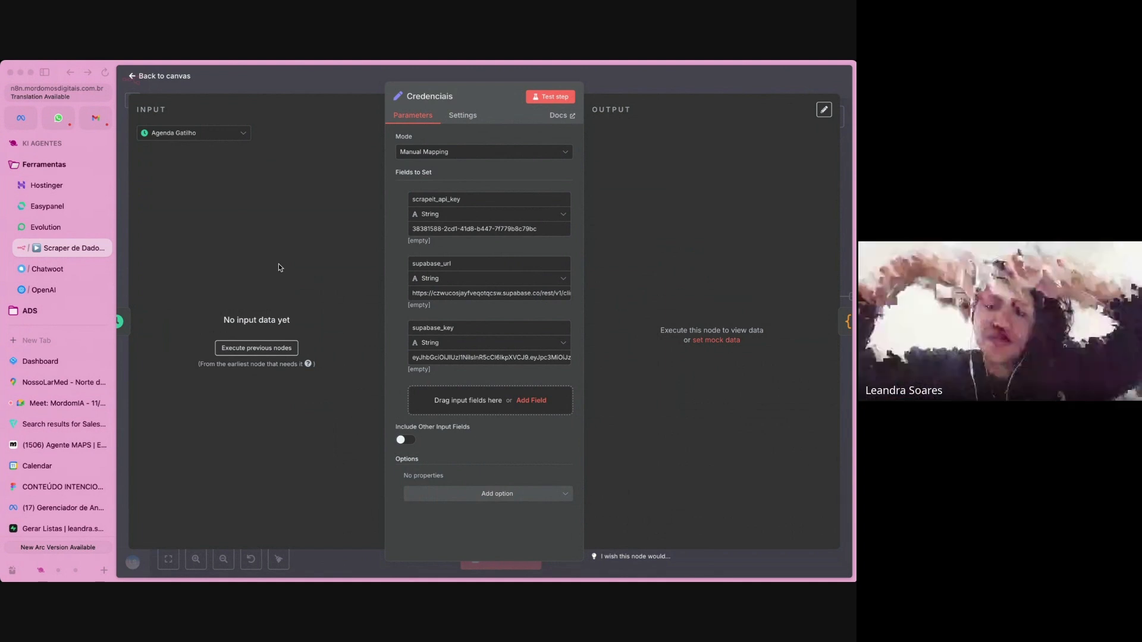
Review the Google Maps prospecting agent diagram in the CONTEÚDO INTENCIONAL board, then return to the Credenciais node in n8n.
left_click(49, 487)
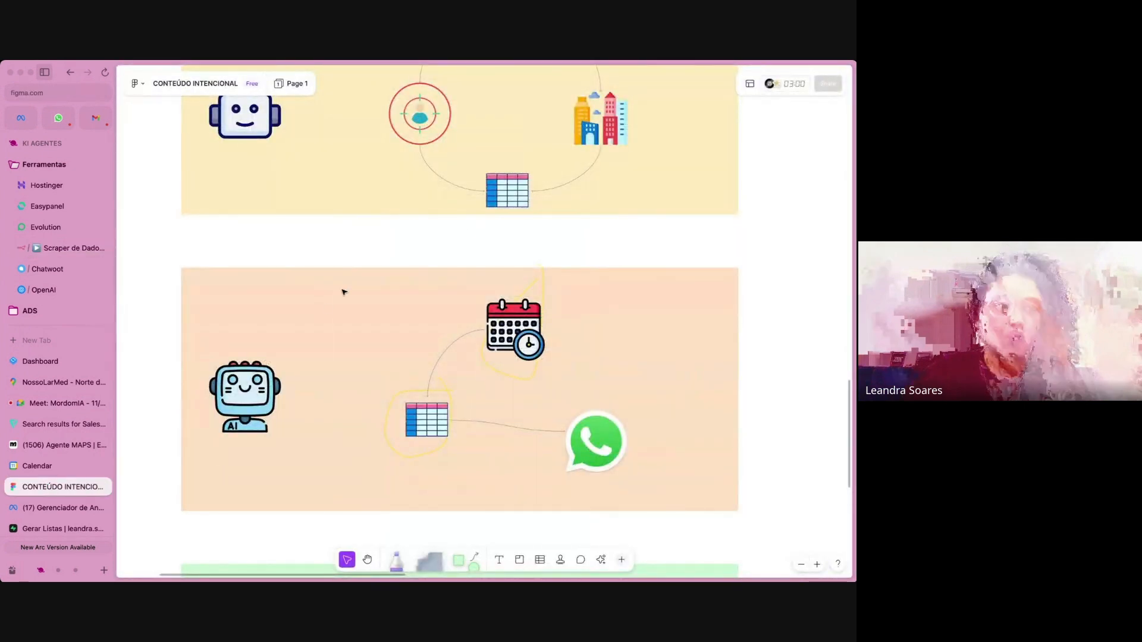
scroll(383, 268, "up", 2)
scroll(395, 297, "up", 3)
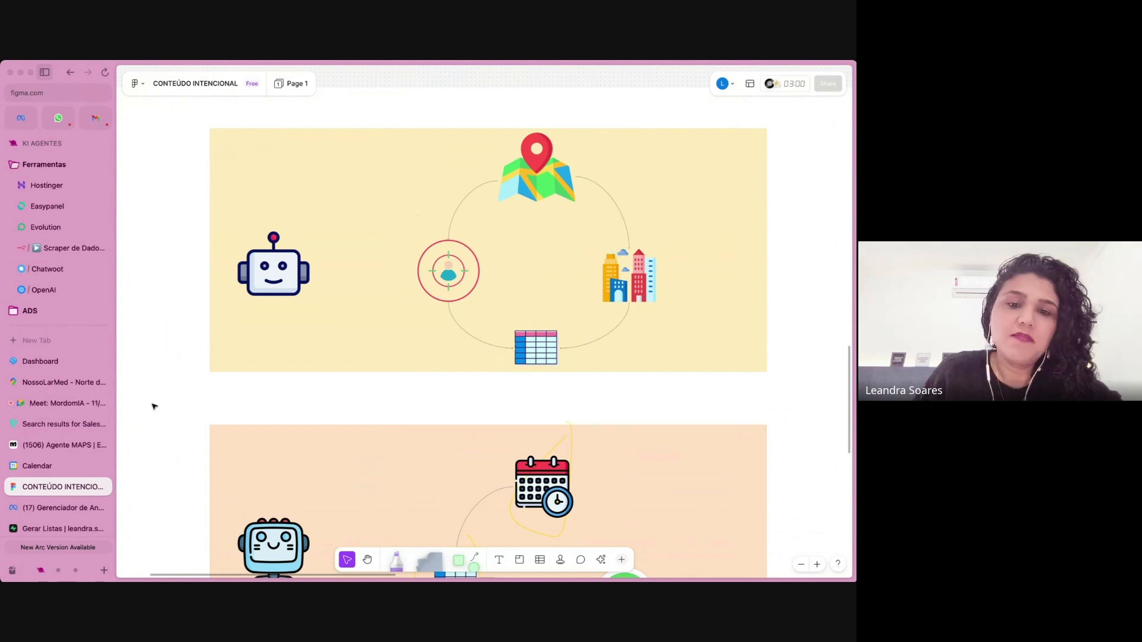
left_click(51, 253)
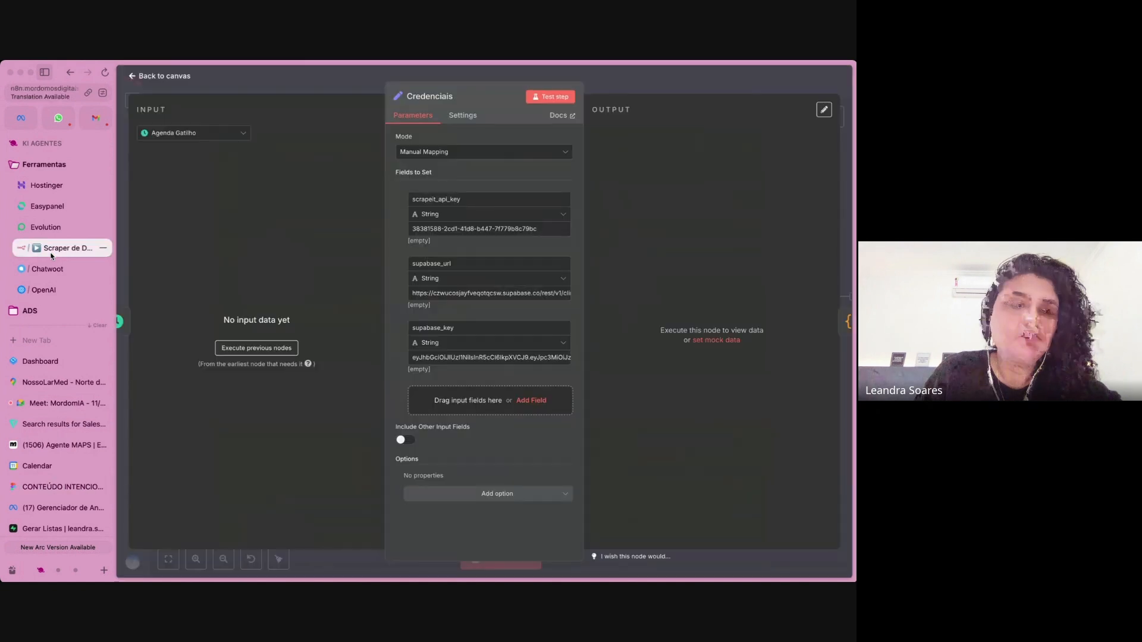
Close the Credenciais node, open Definir Nicho e Cidades and copy its entire JavaScript code with the cities and niche.
left_click(631, 80)
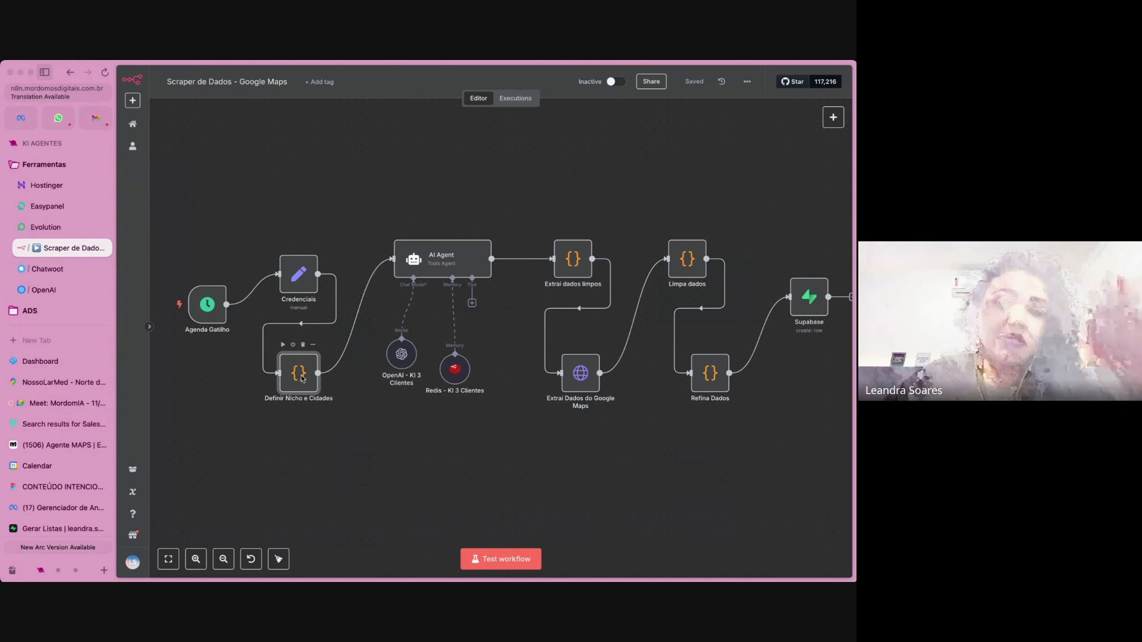
double_click(299, 374)
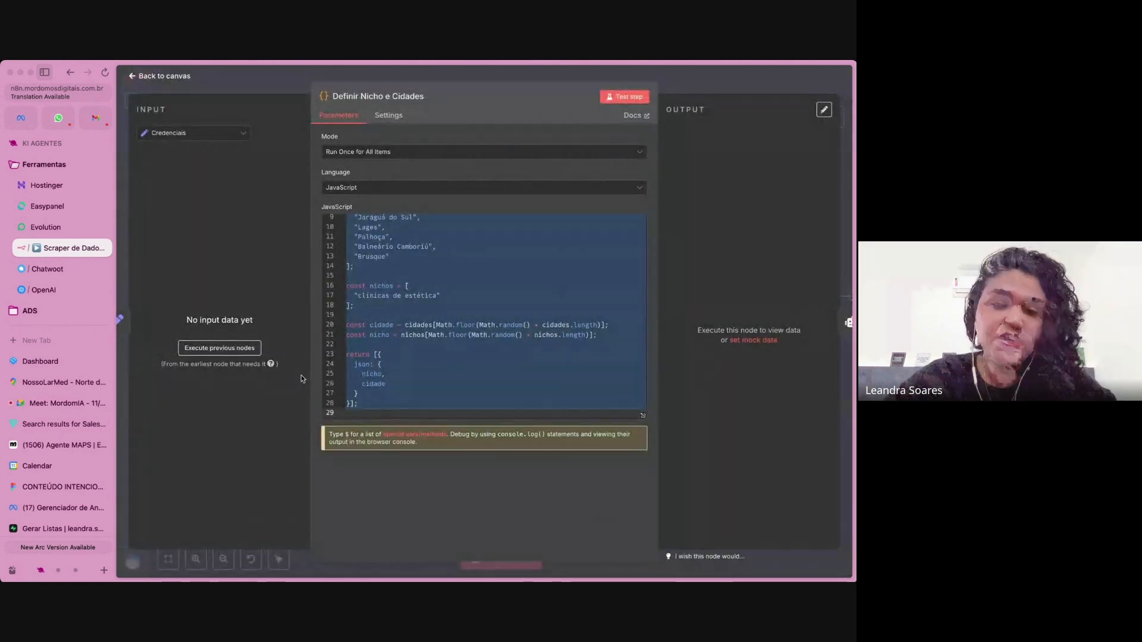
scroll(446, 309, "up", 3)
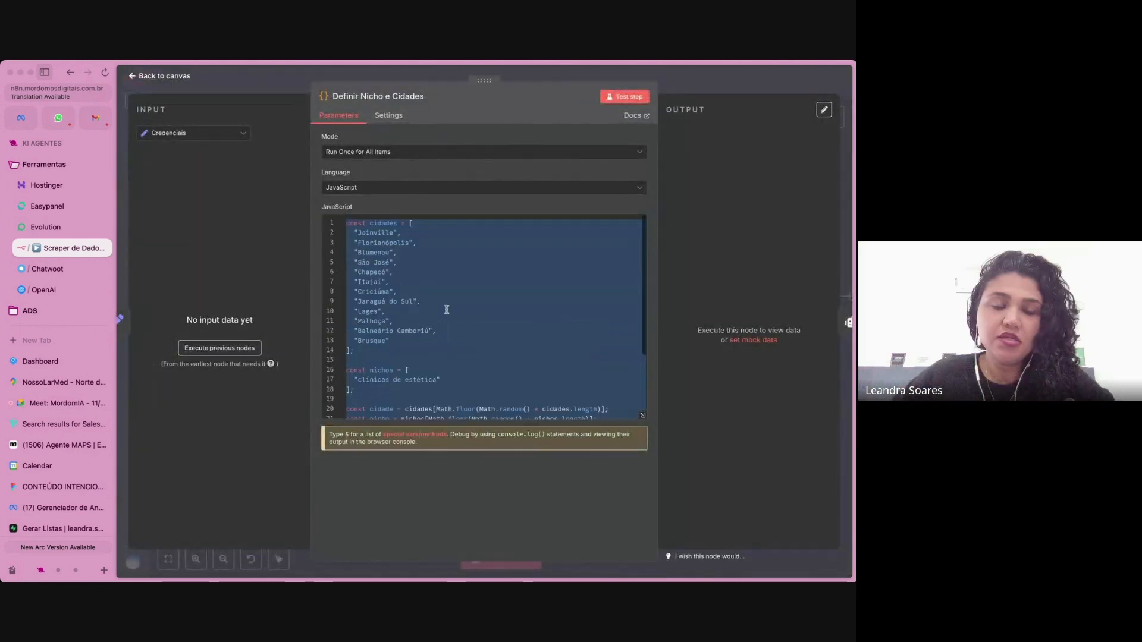
left_click(402, 300)
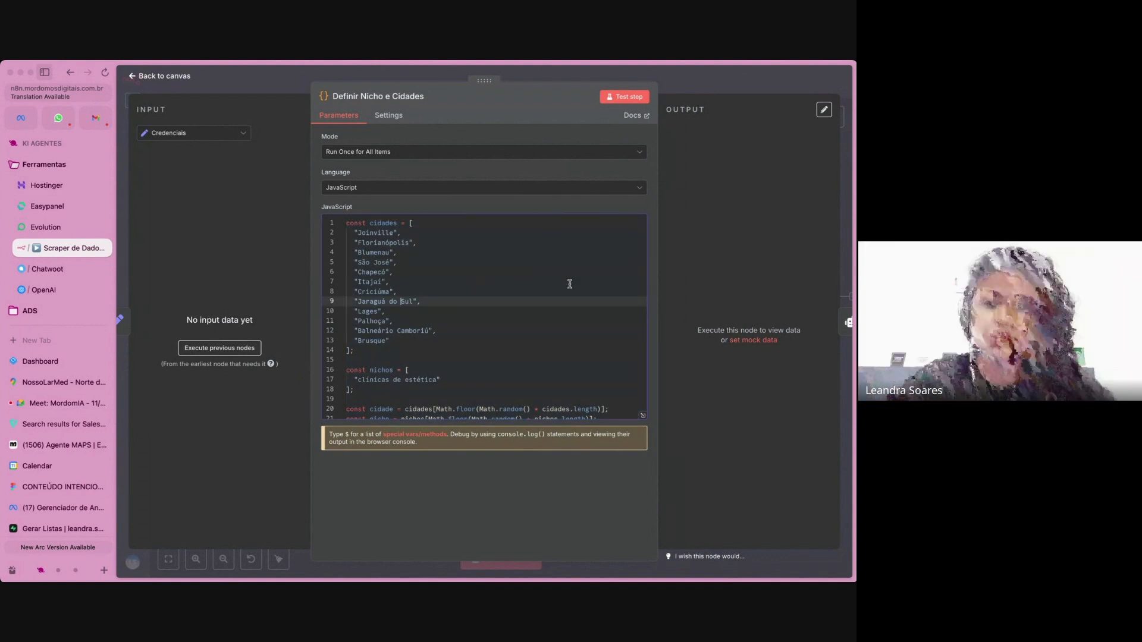
key("super+a")
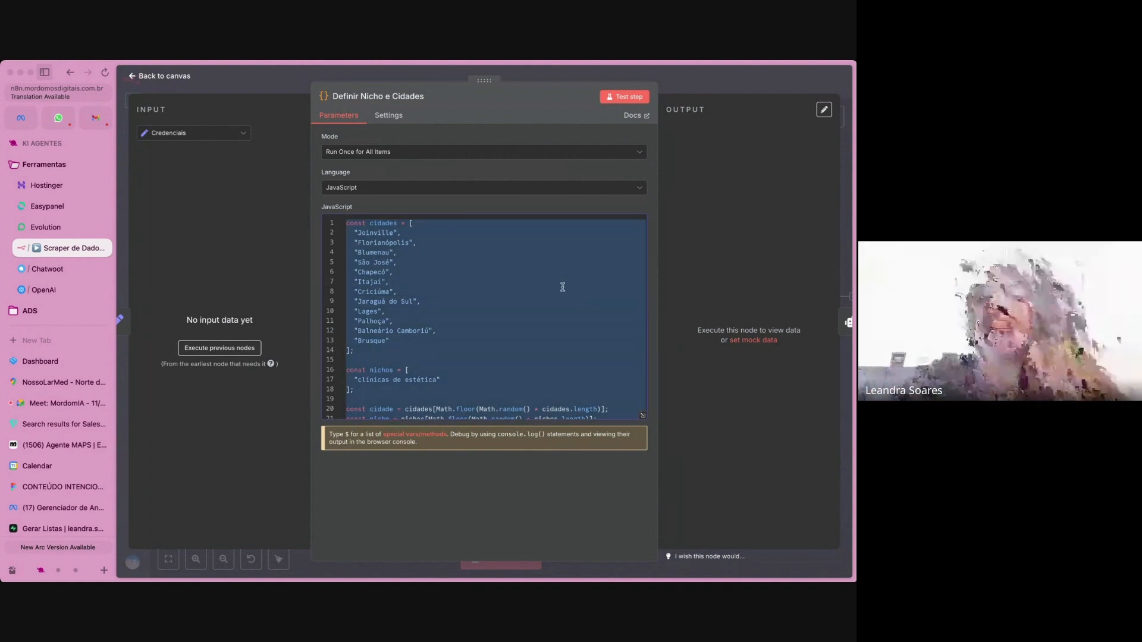
In the ChatGPT chat "Supabase URL para n8n", write a request in Portuguese to replace the listed cities with ones having "mais de 100 mil habitantes".
scroll(71, 463, "down", 2)
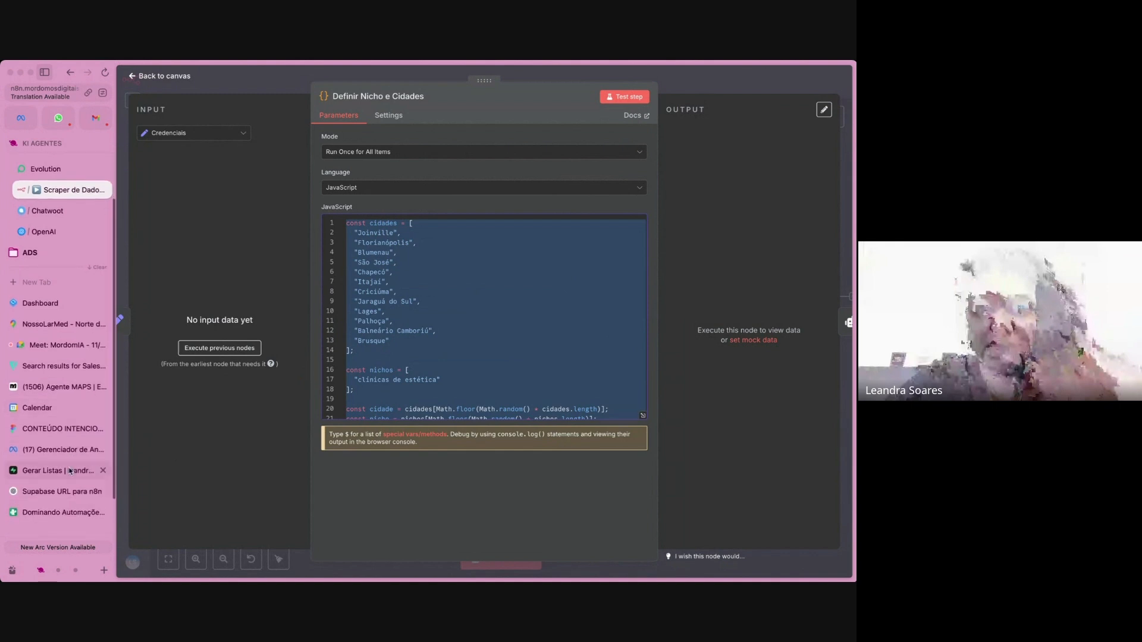
left_click(61, 494)
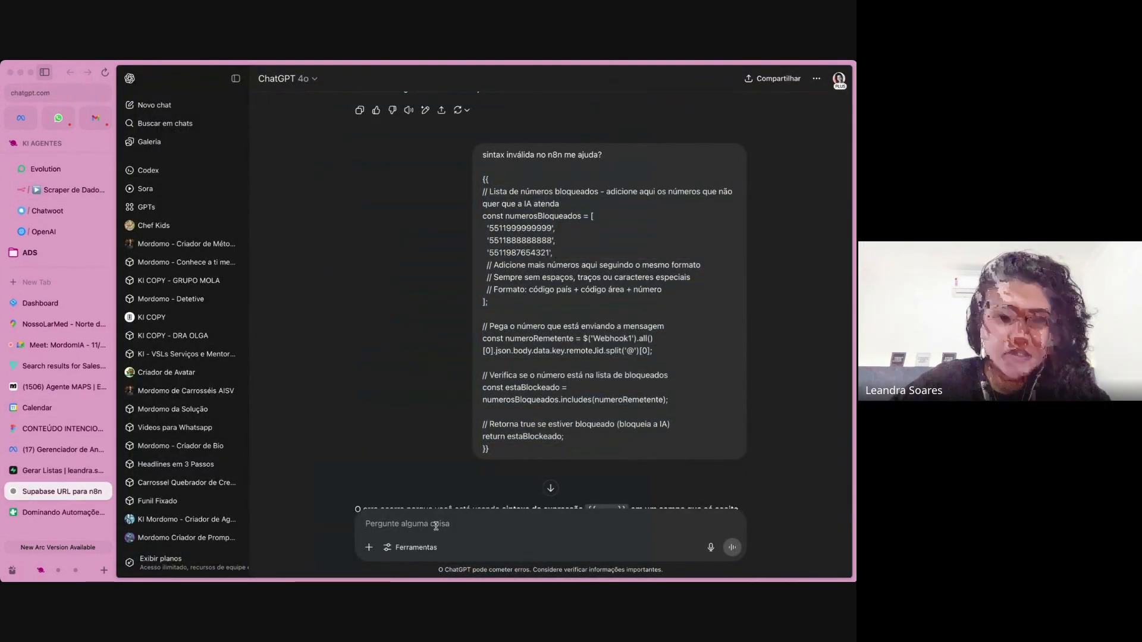
type("eu quero ")
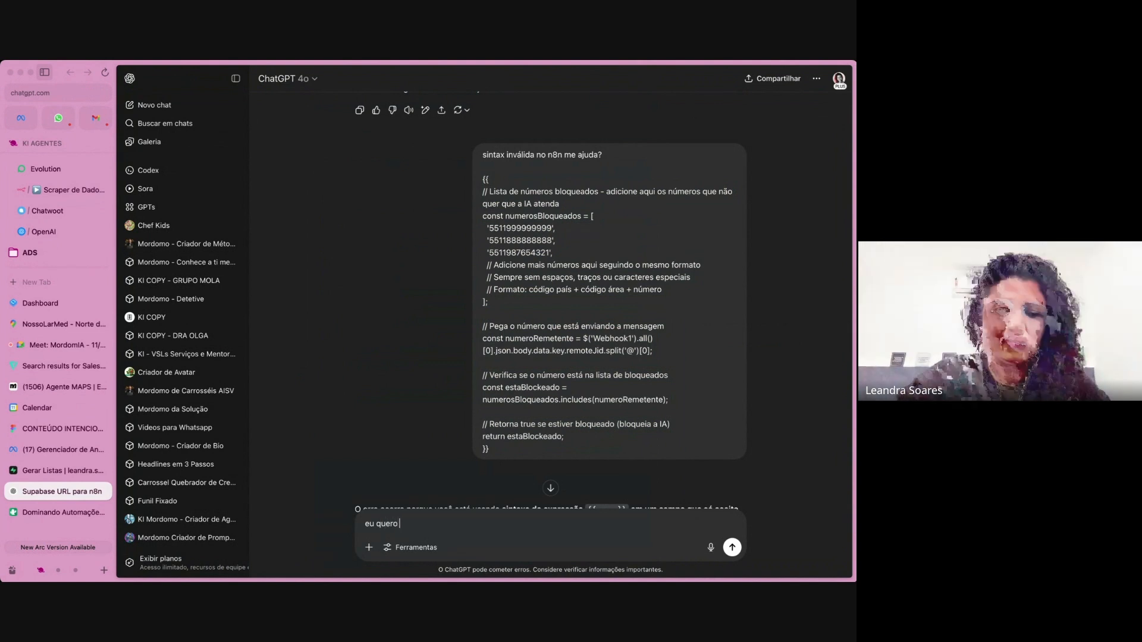
type("substituir as cidasde")
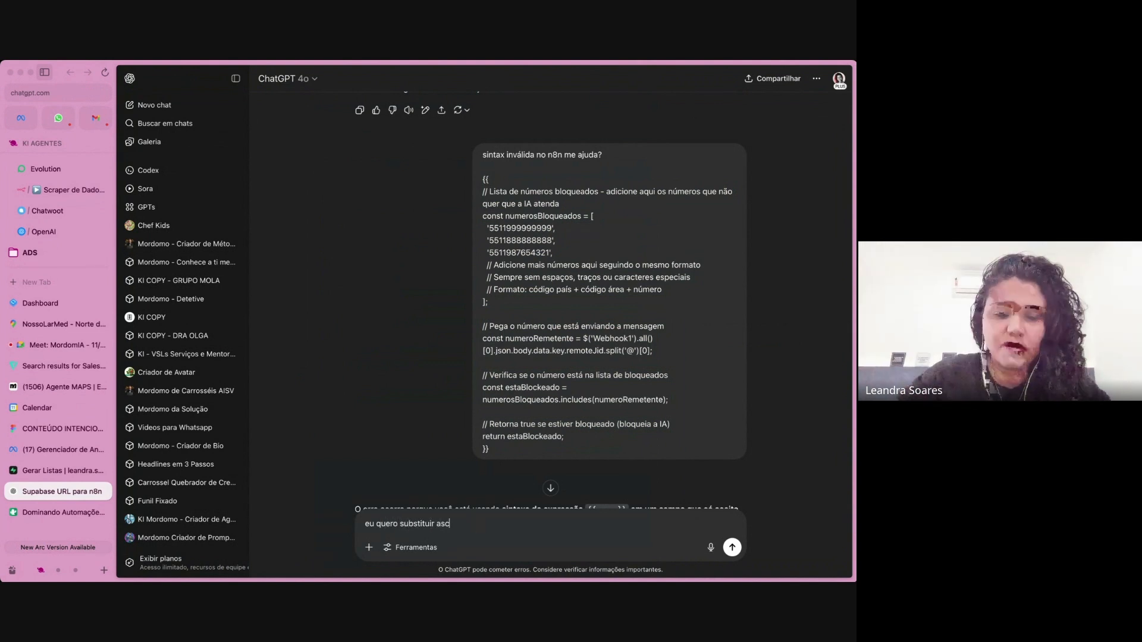
type("s ")
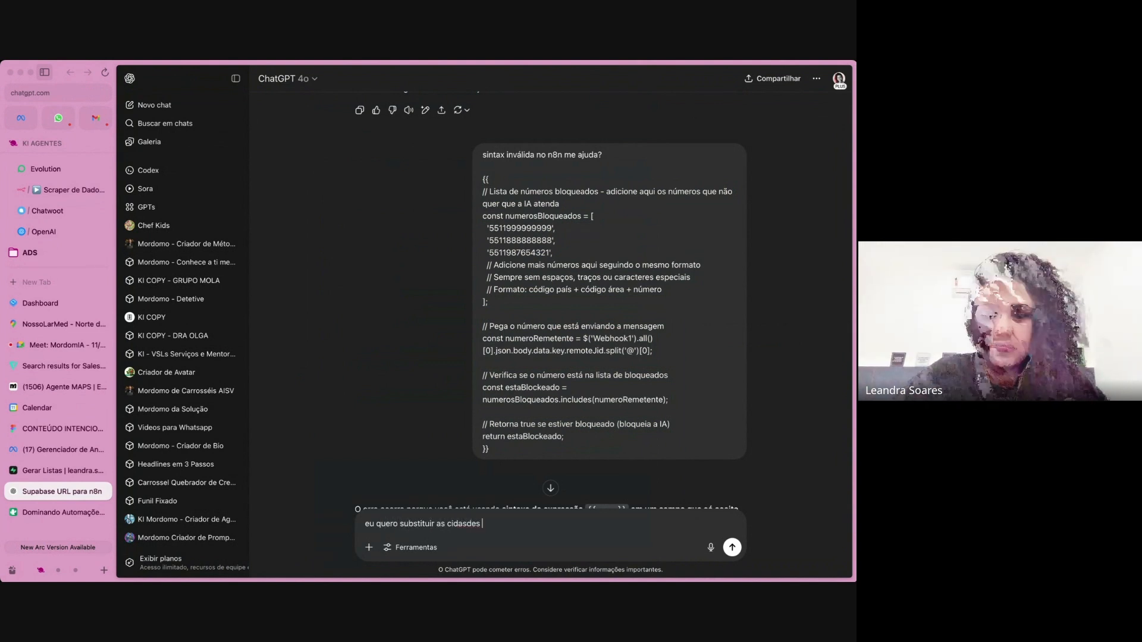
type("que tem aqui, por ")
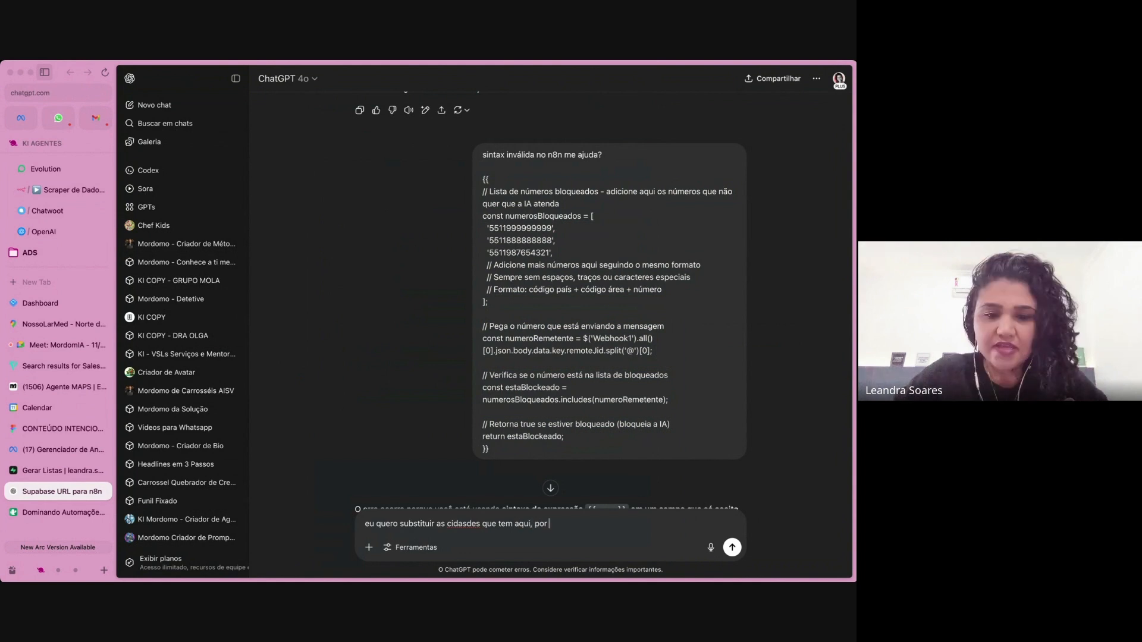
type("cidades com mai")
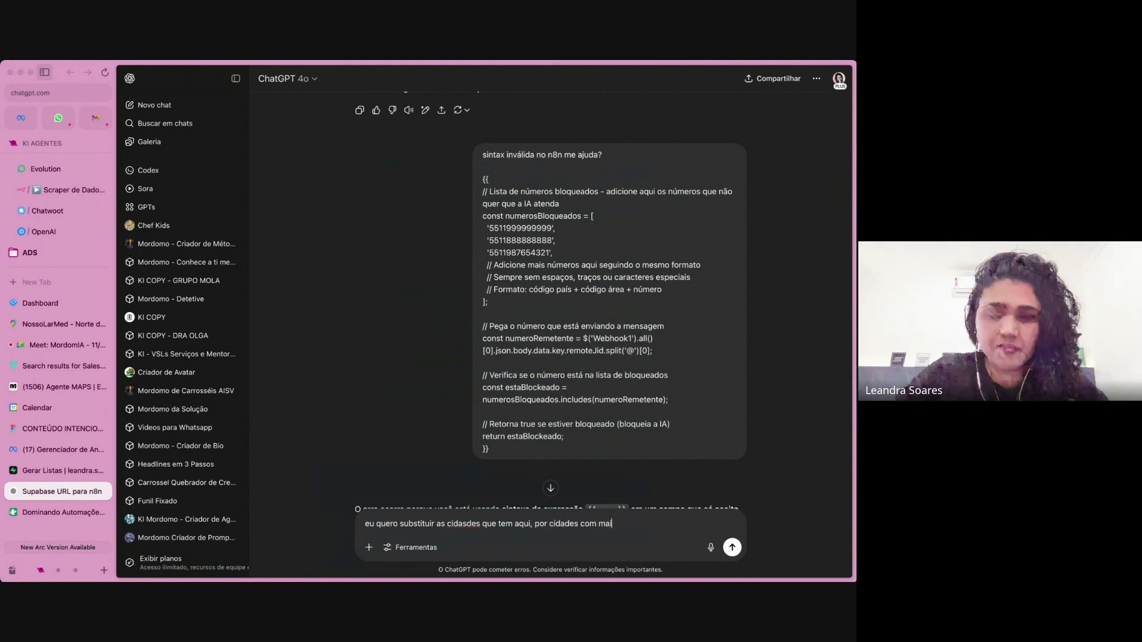
type("s de 100 mil habitante")
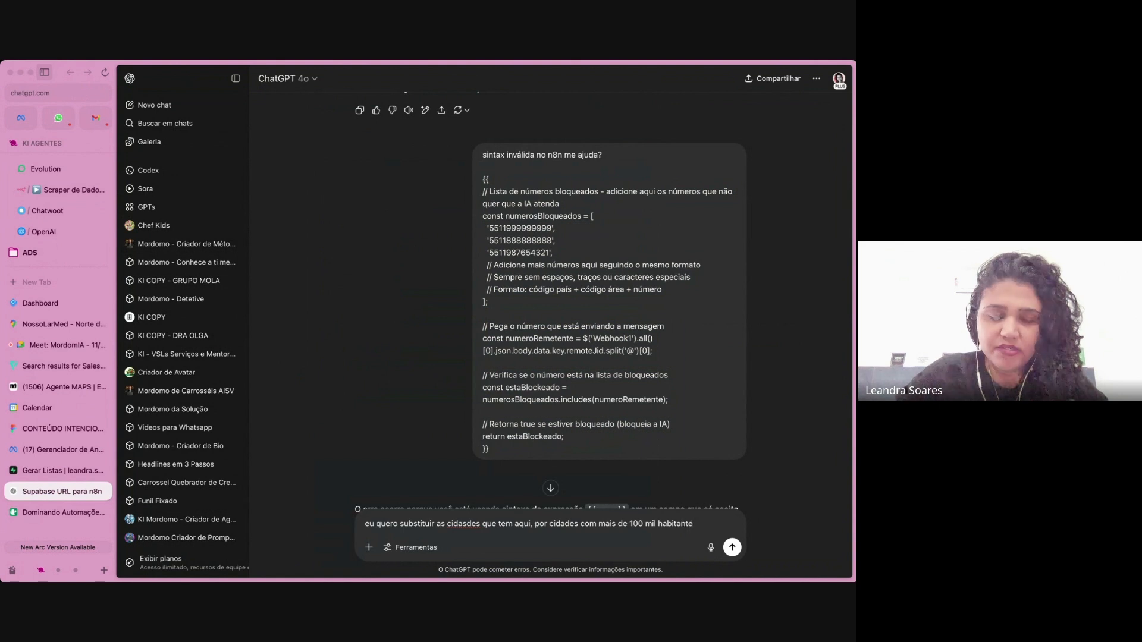
type("s")
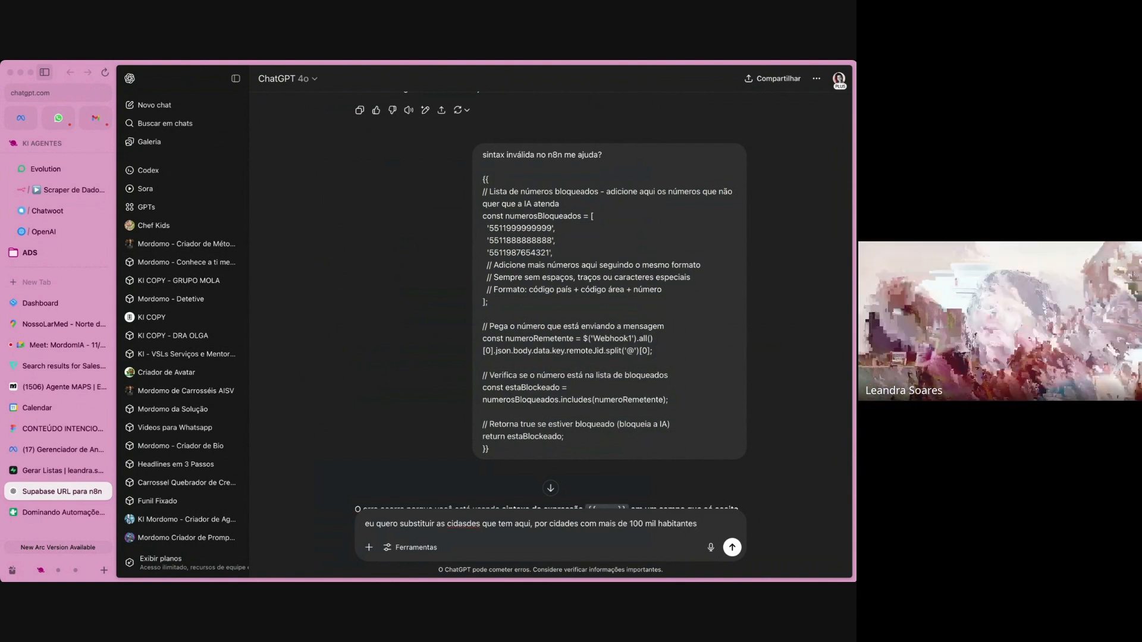
Extend the request with changing the niche to "clinica odontologica", paste the copied node code below it and send the message.
type("e m")
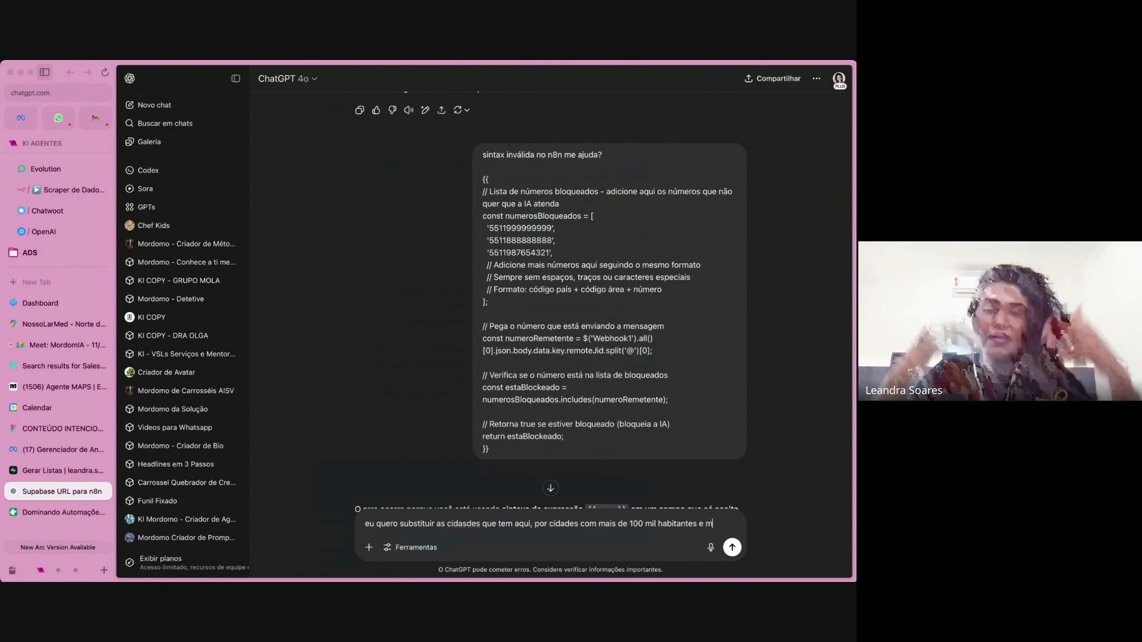
type("ude o nicho par")
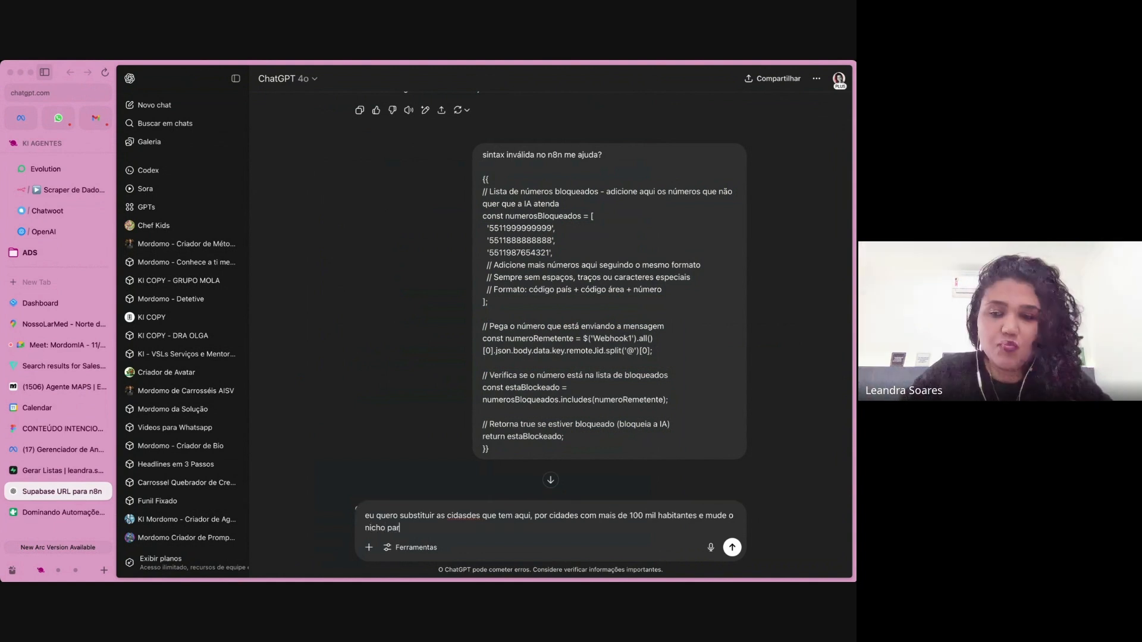
type("a clinica odontologi")
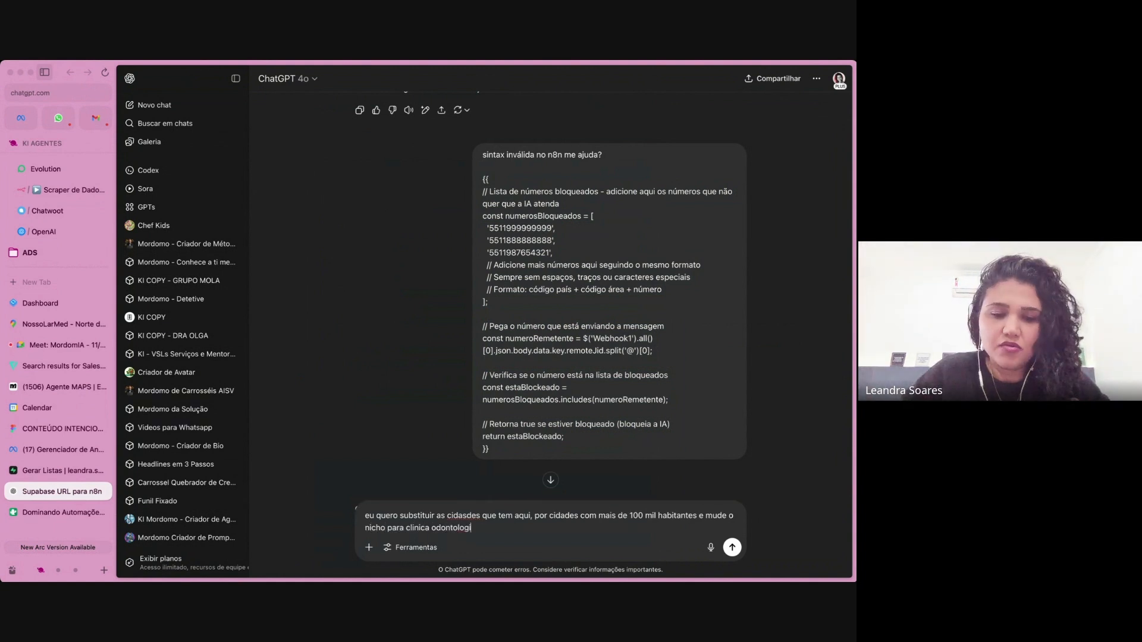
type("ca")
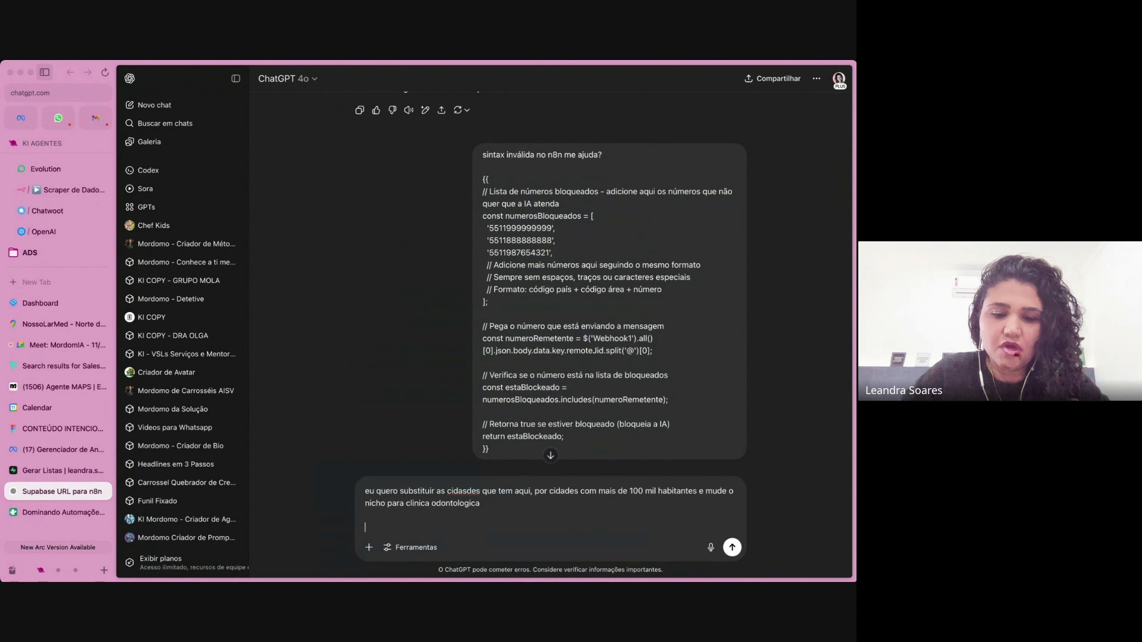
key("super+v")
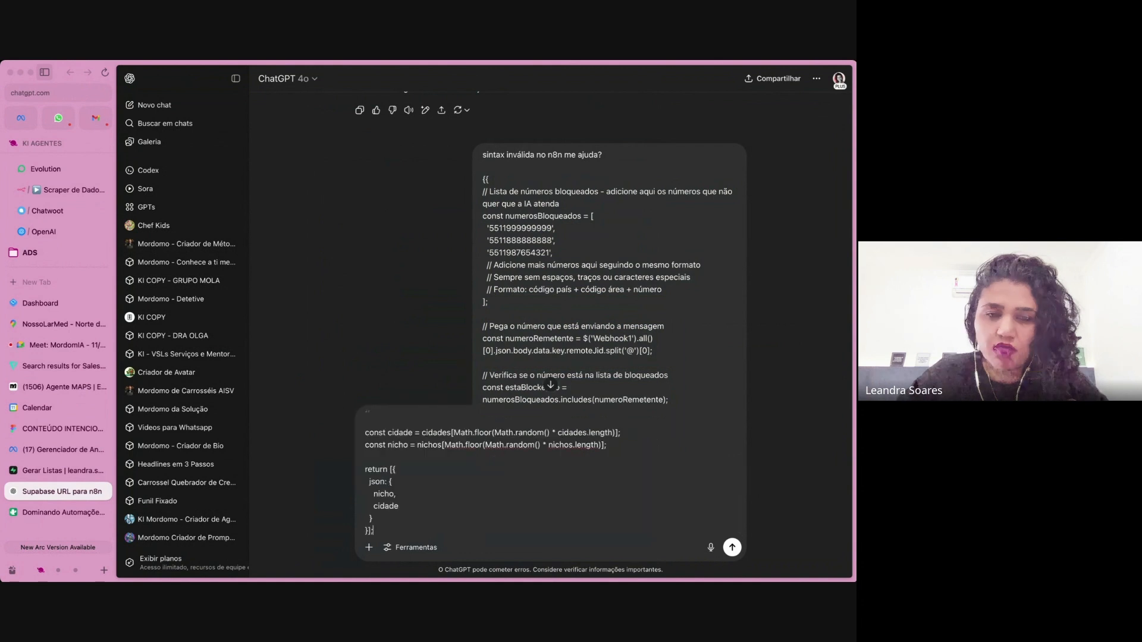
left_click(730, 547)
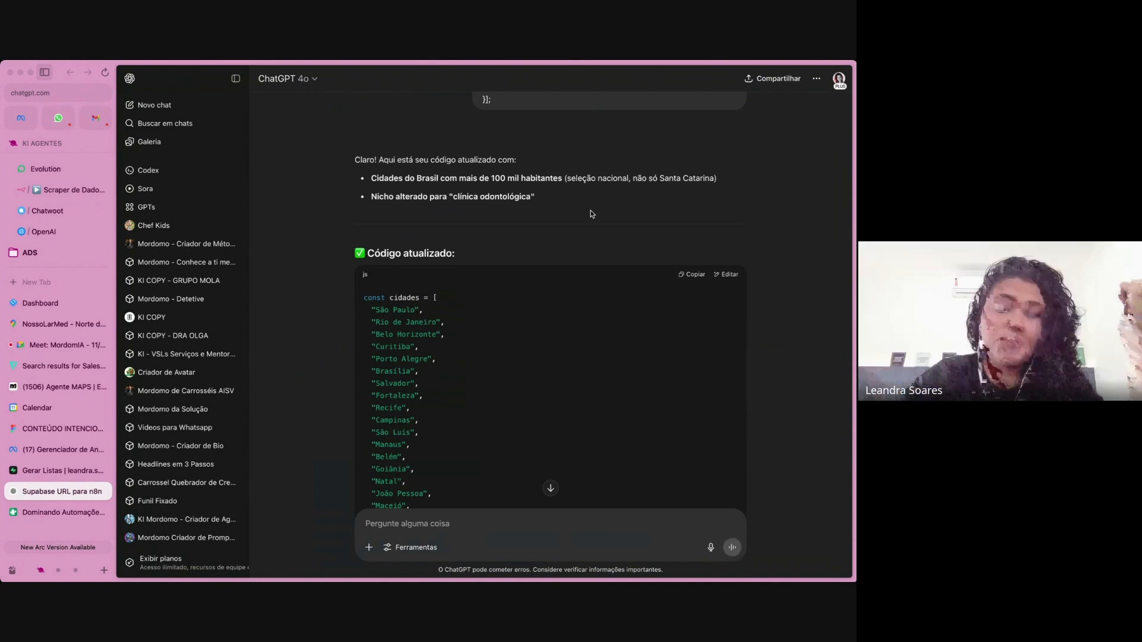
Review the updated code and send the follow-up "desculpe, mais de 100 mil habotantes em minas gerais" in the same ChatGPT chat.
scroll(590, 213, "down", 3)
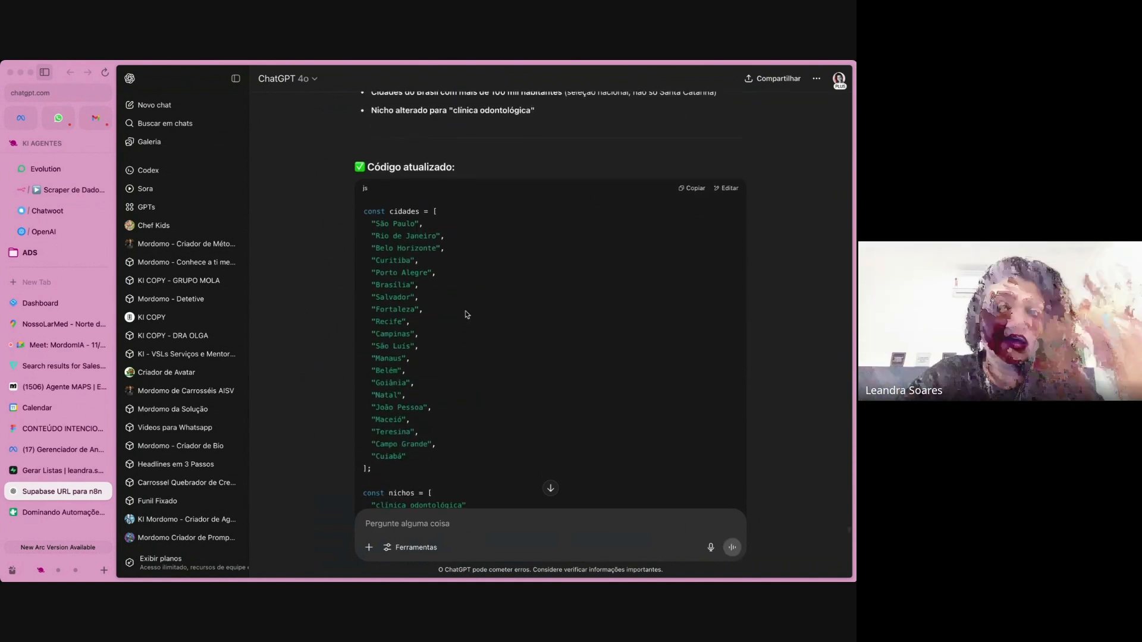
scroll(464, 314, "down", 3)
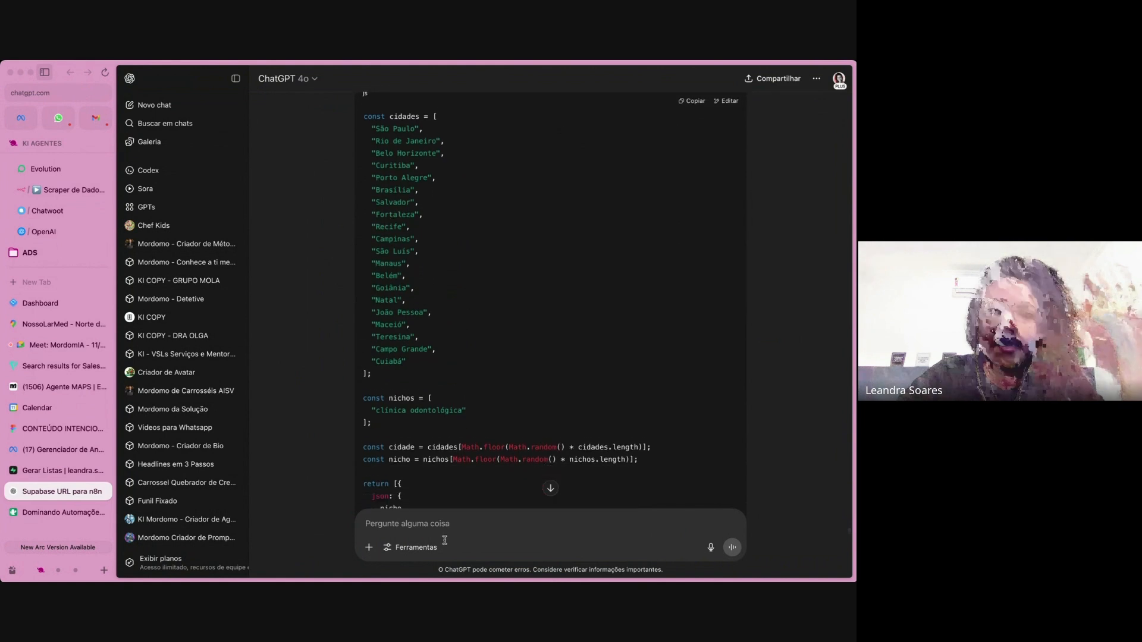
left_click(434, 523)
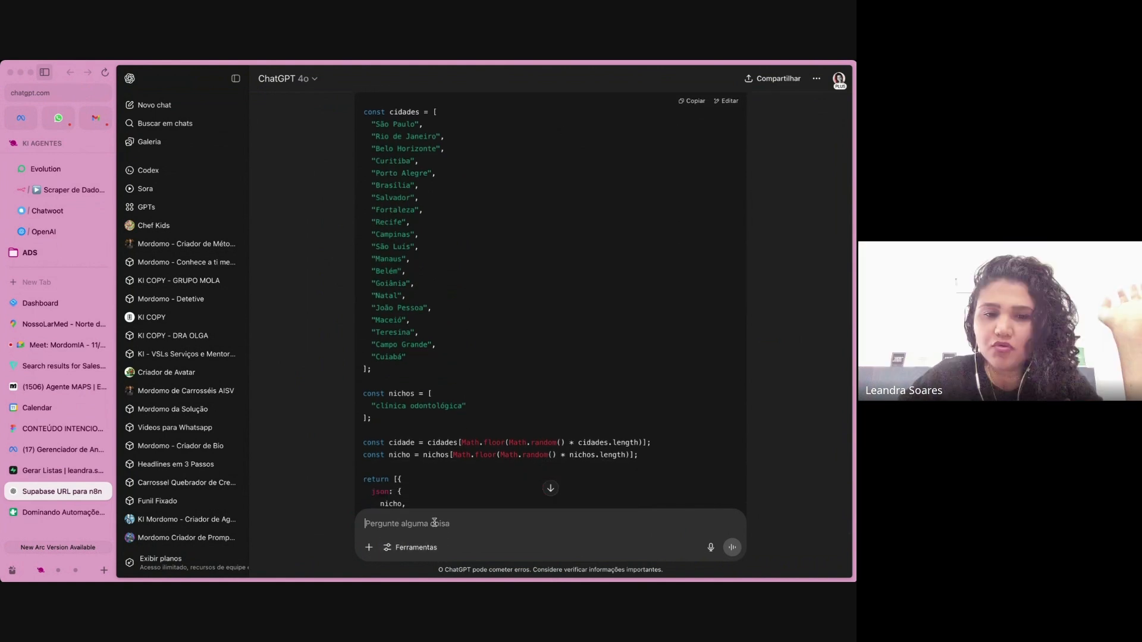
type("de")
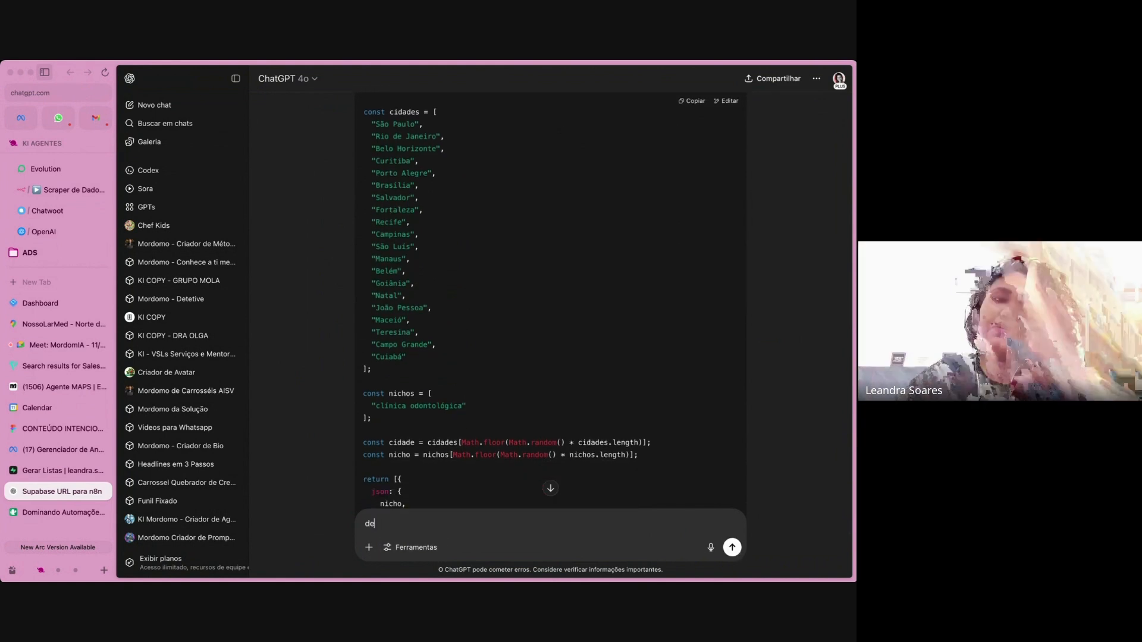
type("sculpe, mais de ")
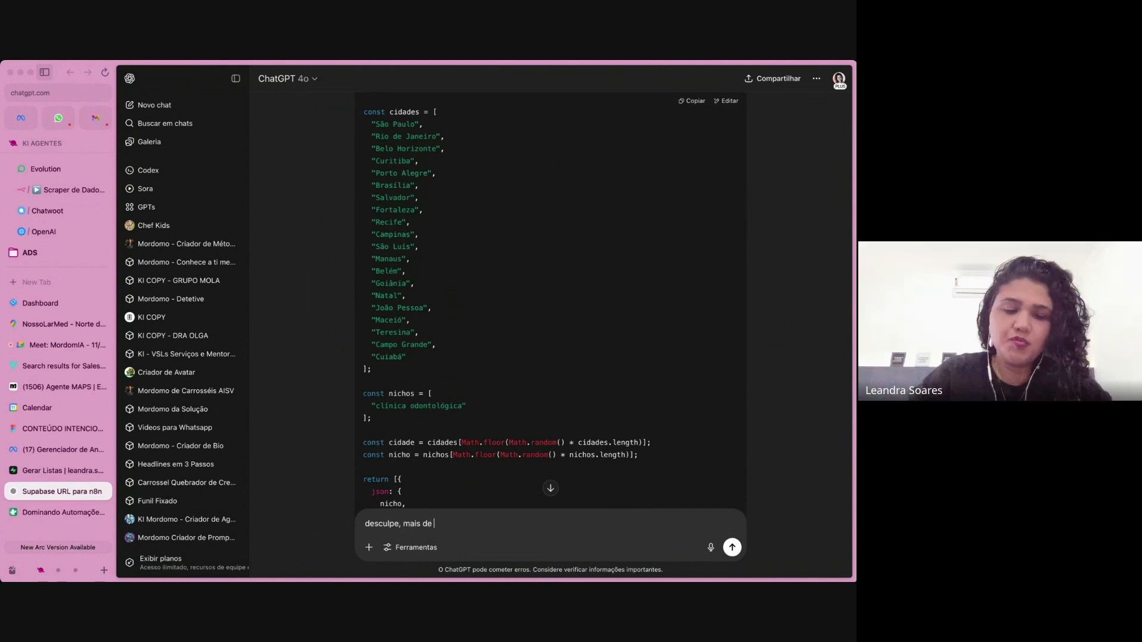
type("100 mil habo")
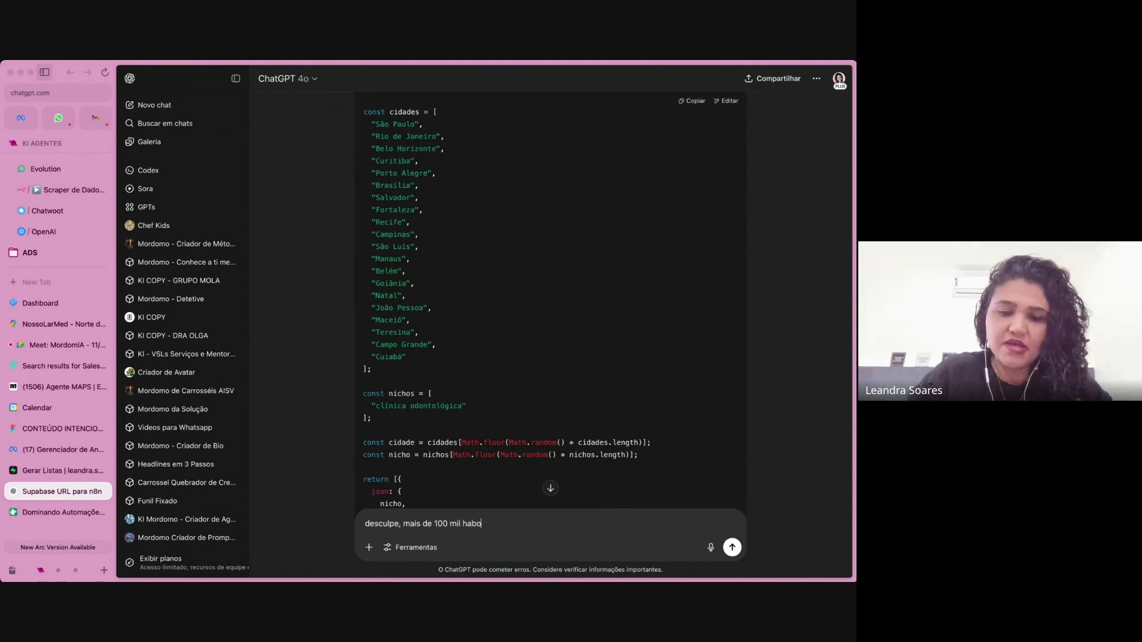
type("tantes em min")
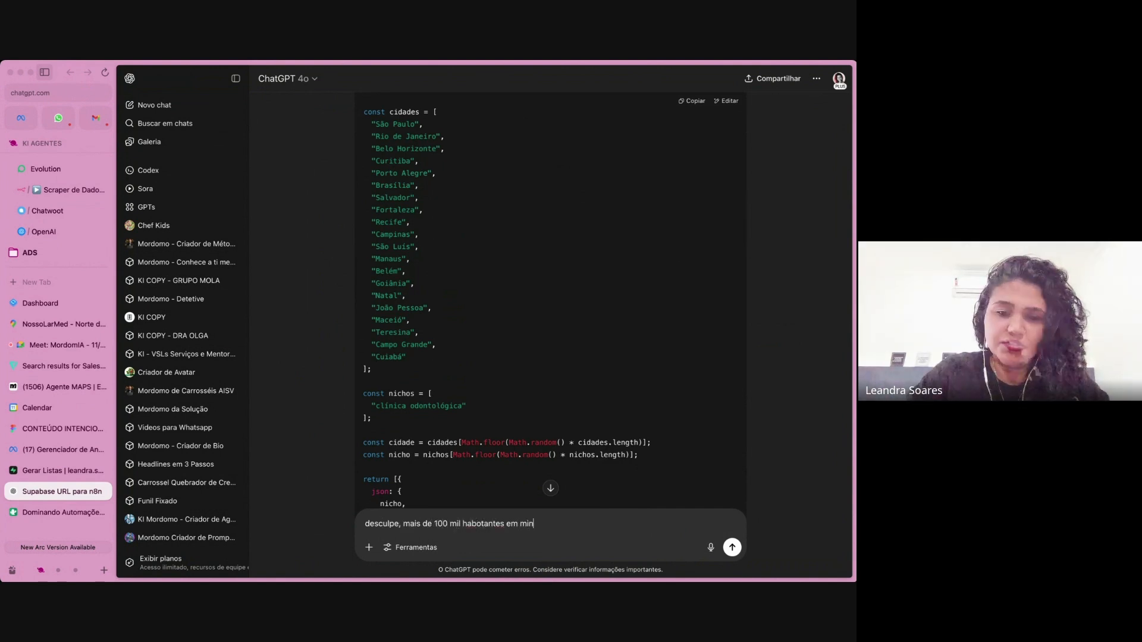
type("as gerais")
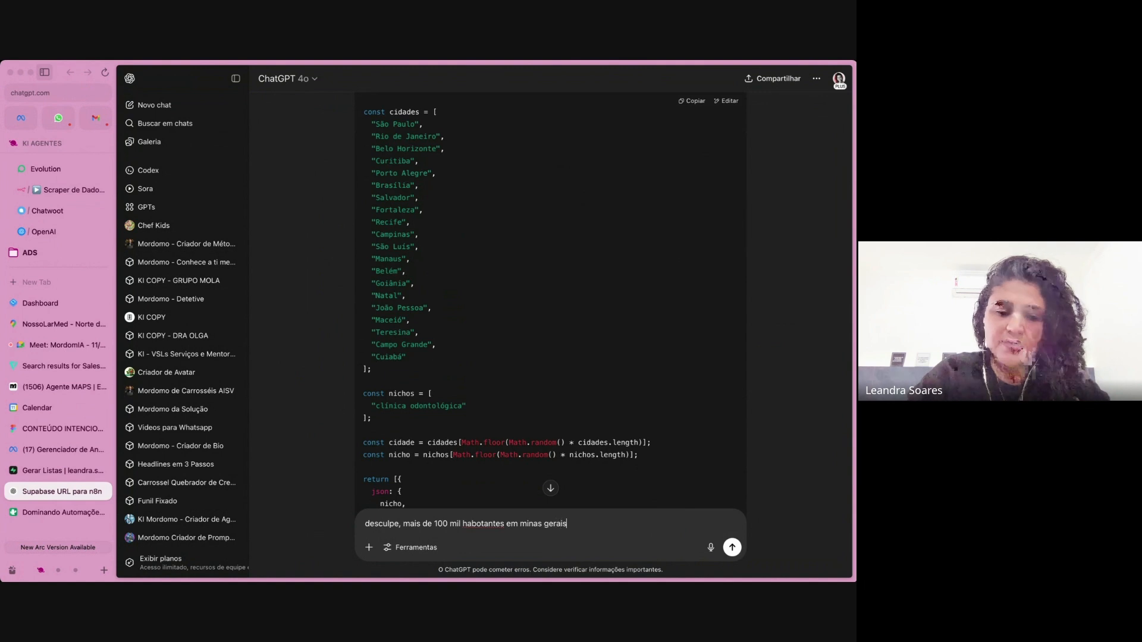
key("Return")
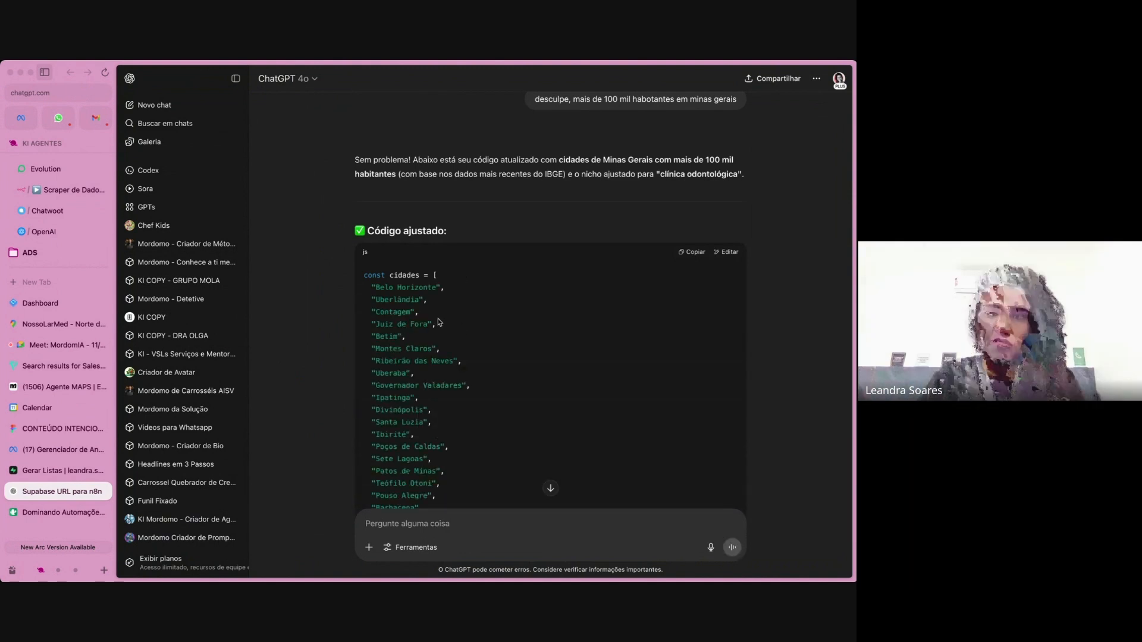
Check the adjusted Minas Gerais city list and niche in the reply, and copy the whole code block.
scroll(438, 322, "down", 3)
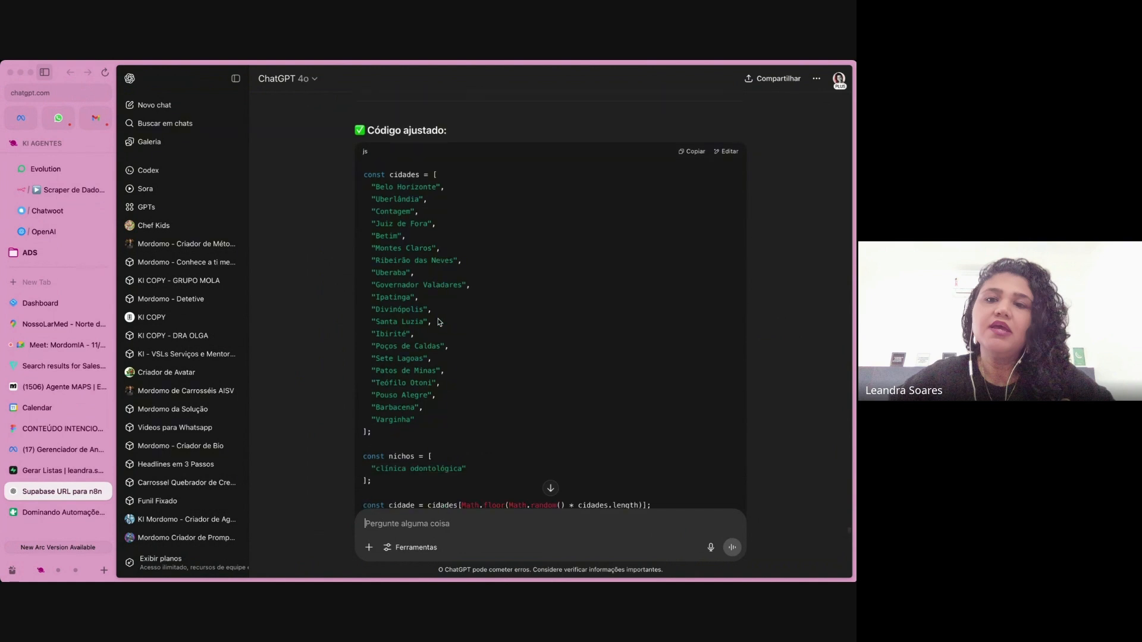
scroll(438, 321, "down", 3)
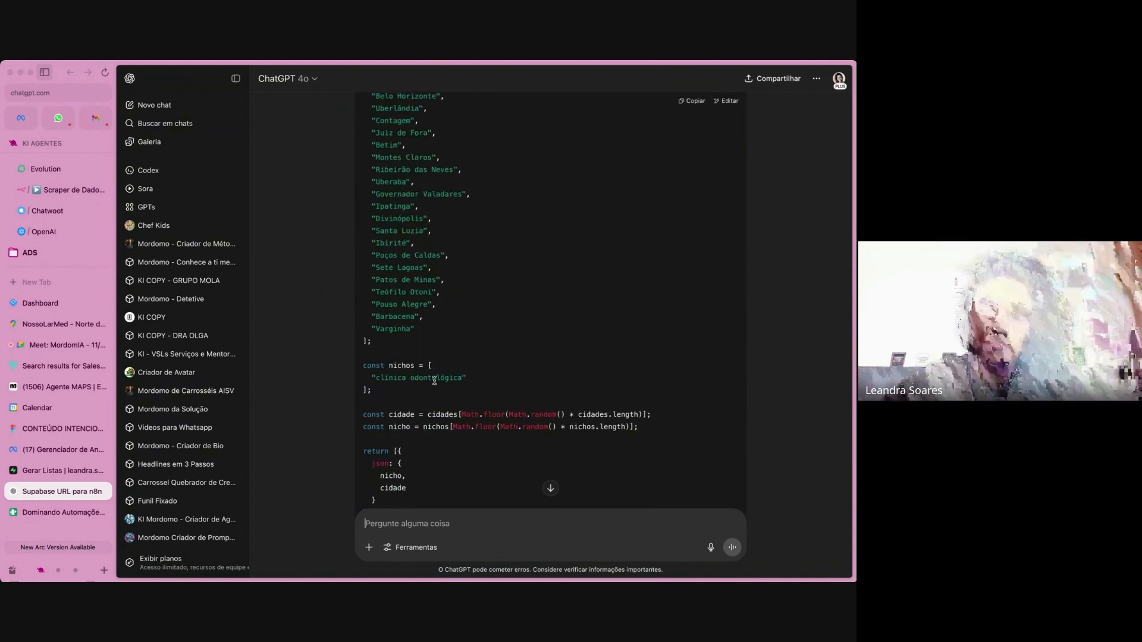
scroll(511, 309, "down", 1)
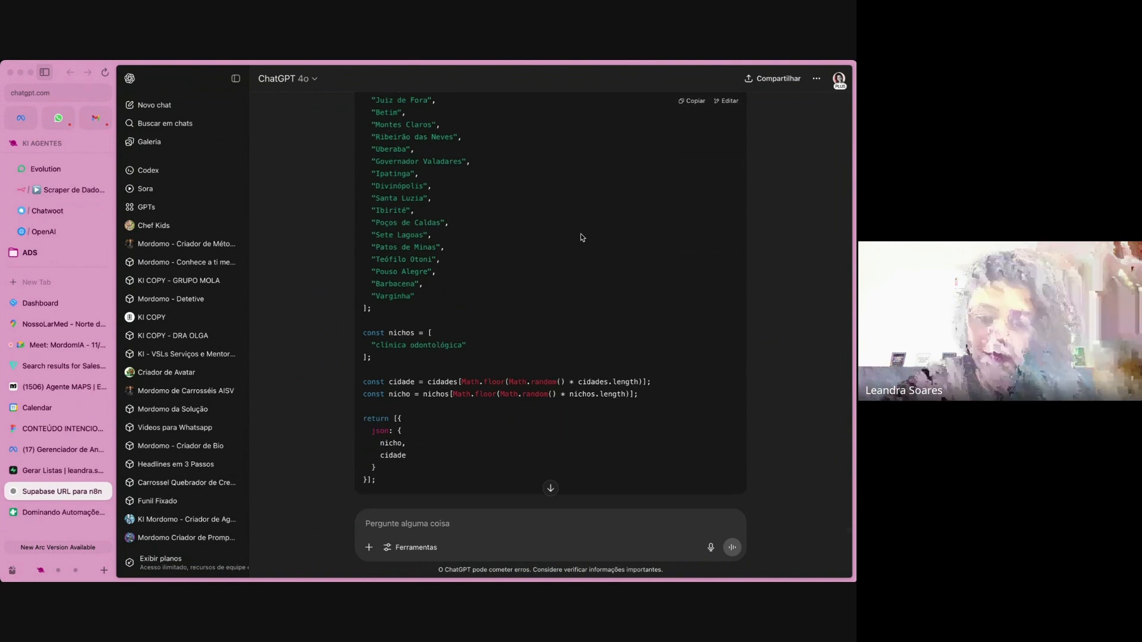
left_click(694, 101)
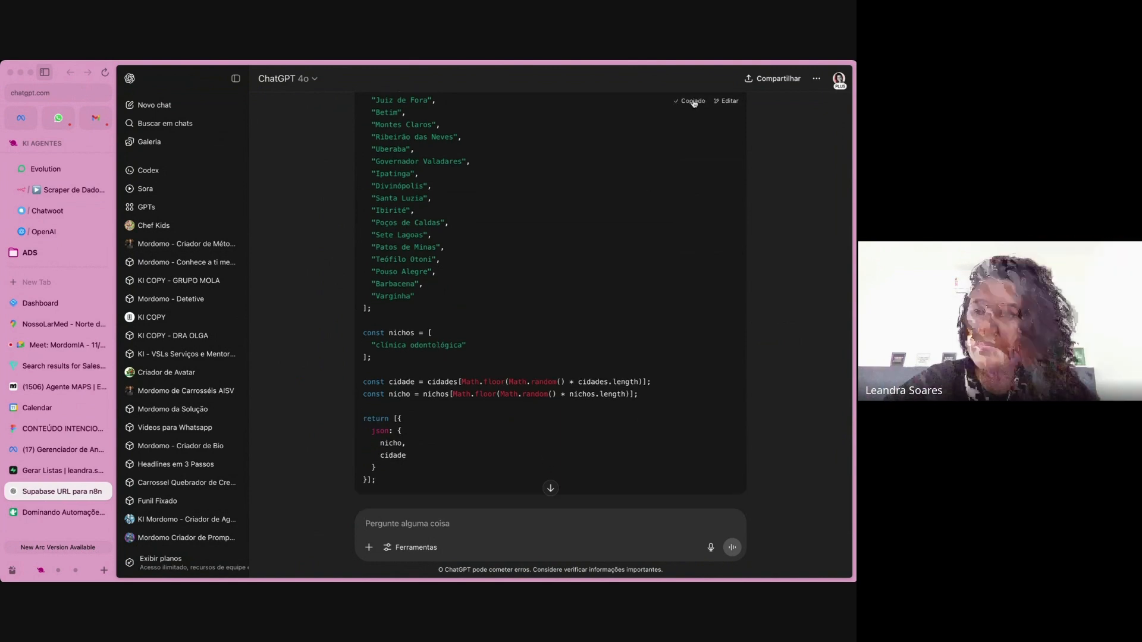
Return to the Definir Nicho e Cidades node in n8n, replace its entire JavaScript with the copied code and review the pasted lists.
left_click(67, 189)
left_click(426, 278)
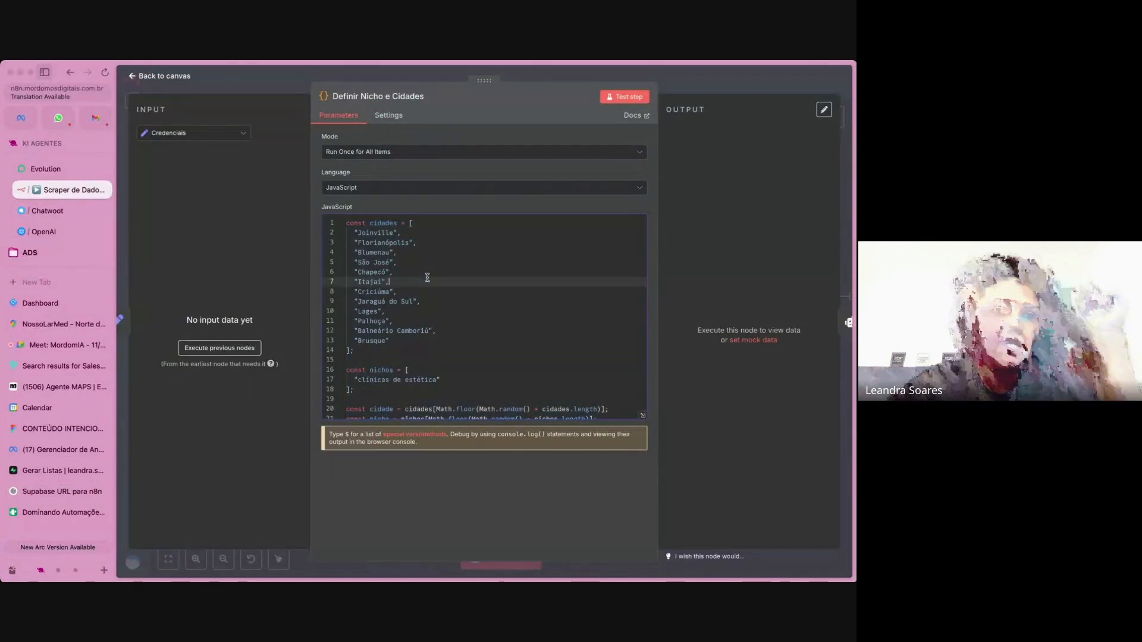
key("super+a")
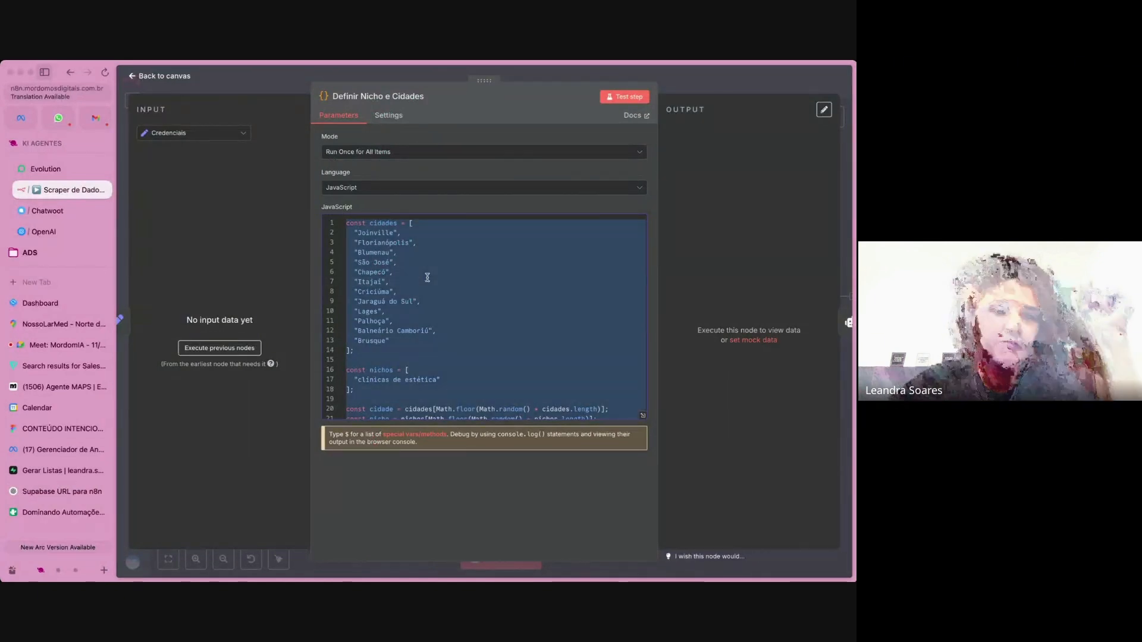
key("BackSpace")
key("super+v")
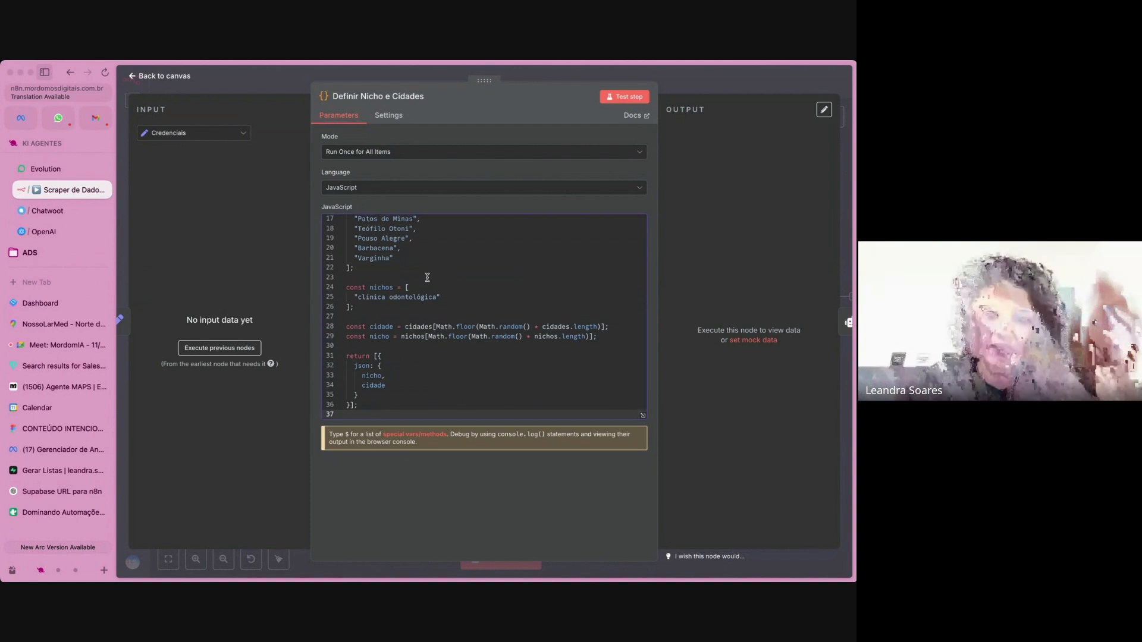
scroll(426, 277, "up", 2)
scroll(427, 277, "up", 2)
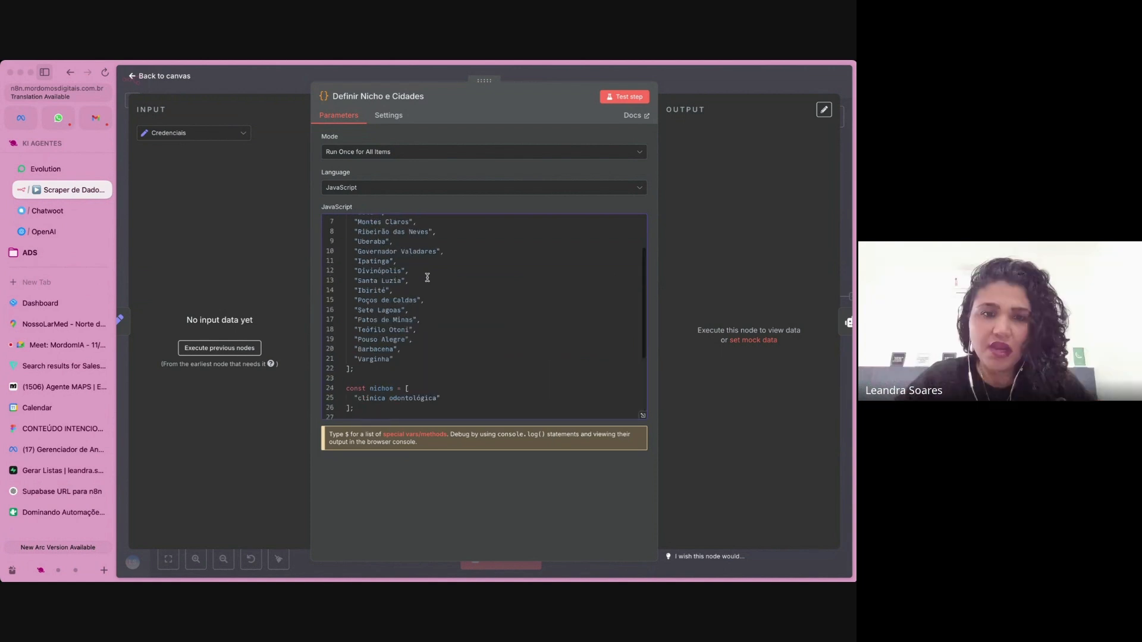
scroll(427, 278, "up", 3)
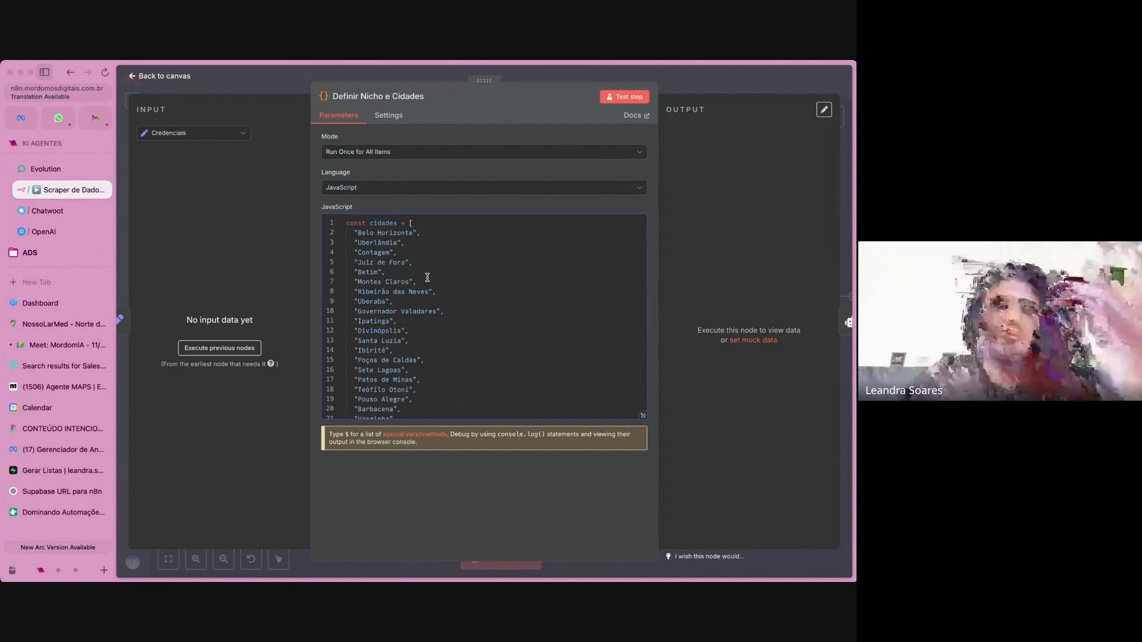
scroll(427, 278, "down", 4)
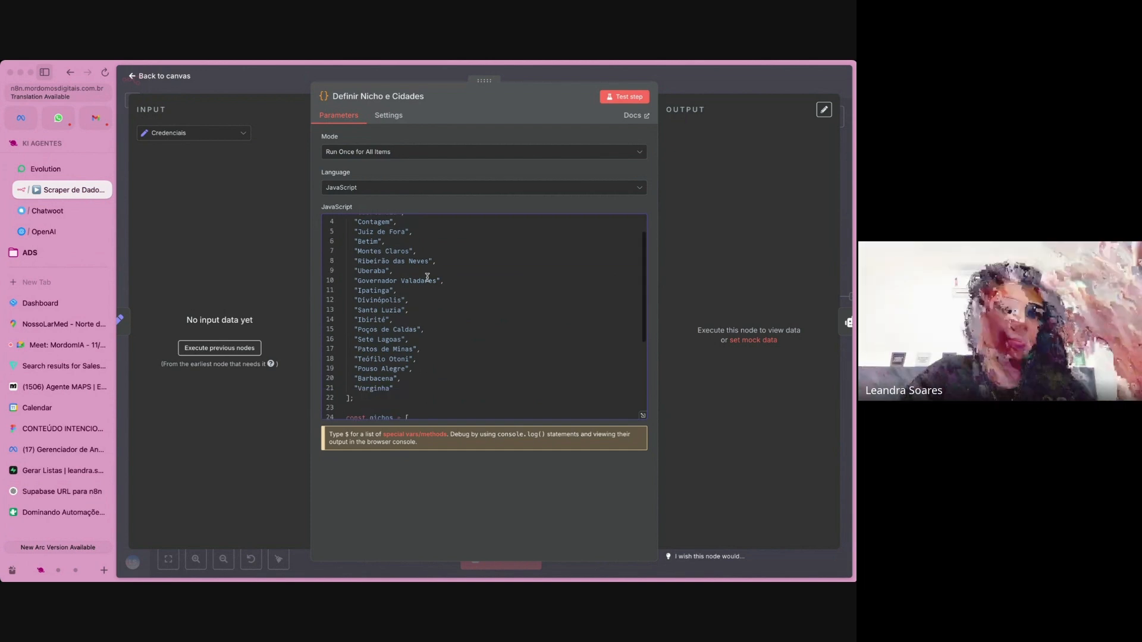
scroll(427, 278, "down", 2)
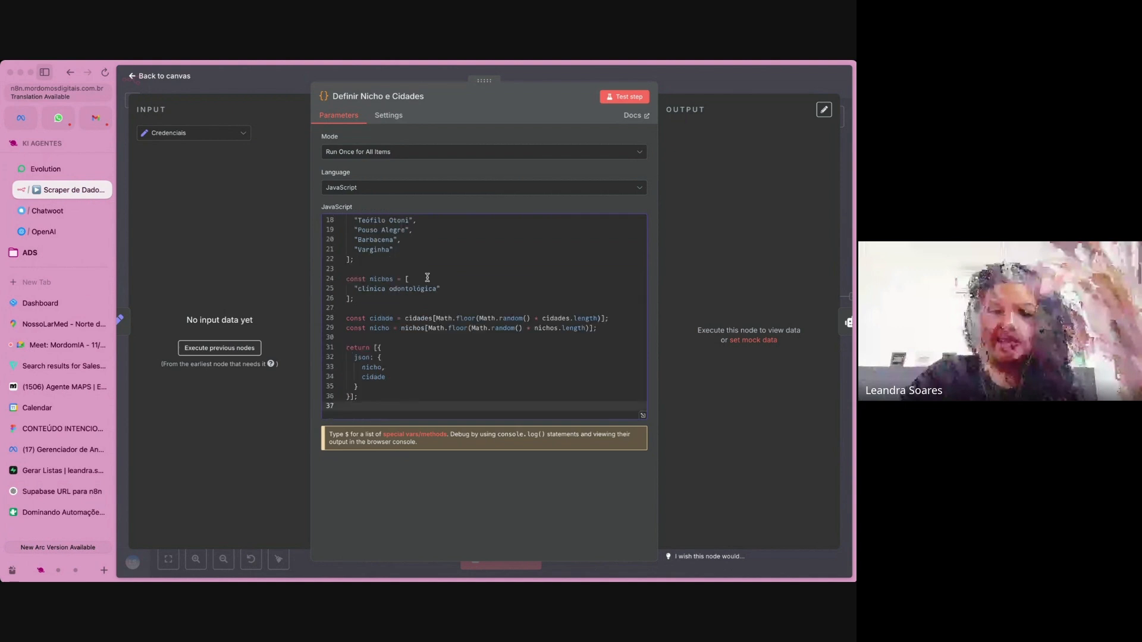
scroll(427, 278, "up", 6)
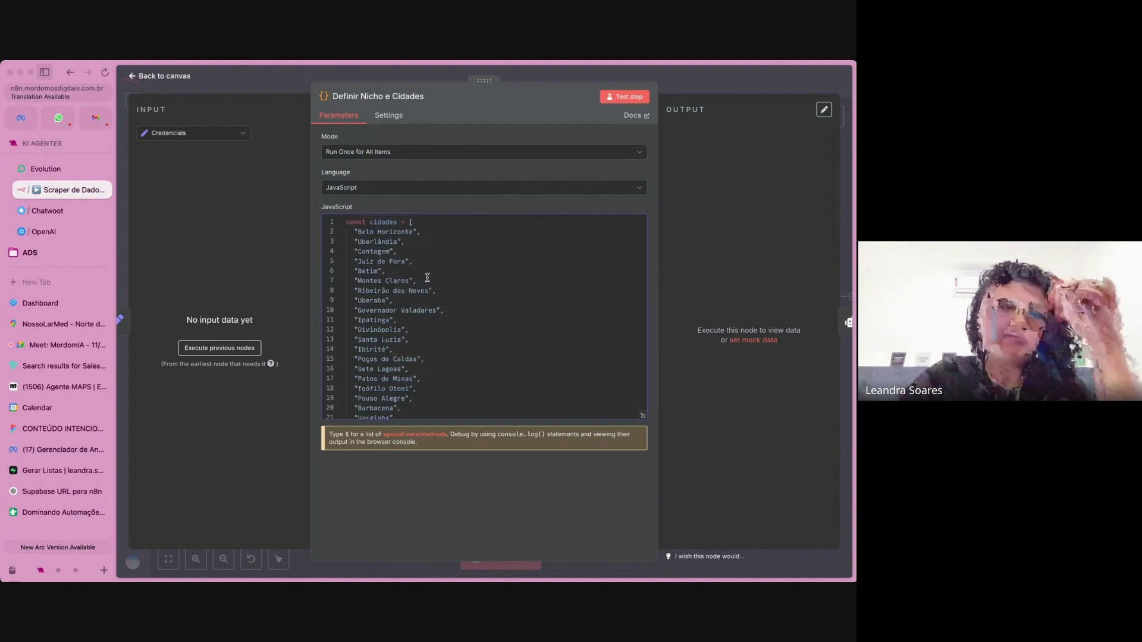
Undo the code replacement in the Definir Nicho e Cidades node to restore its original cities and niche.
left_click(427, 278)
key("super+z")
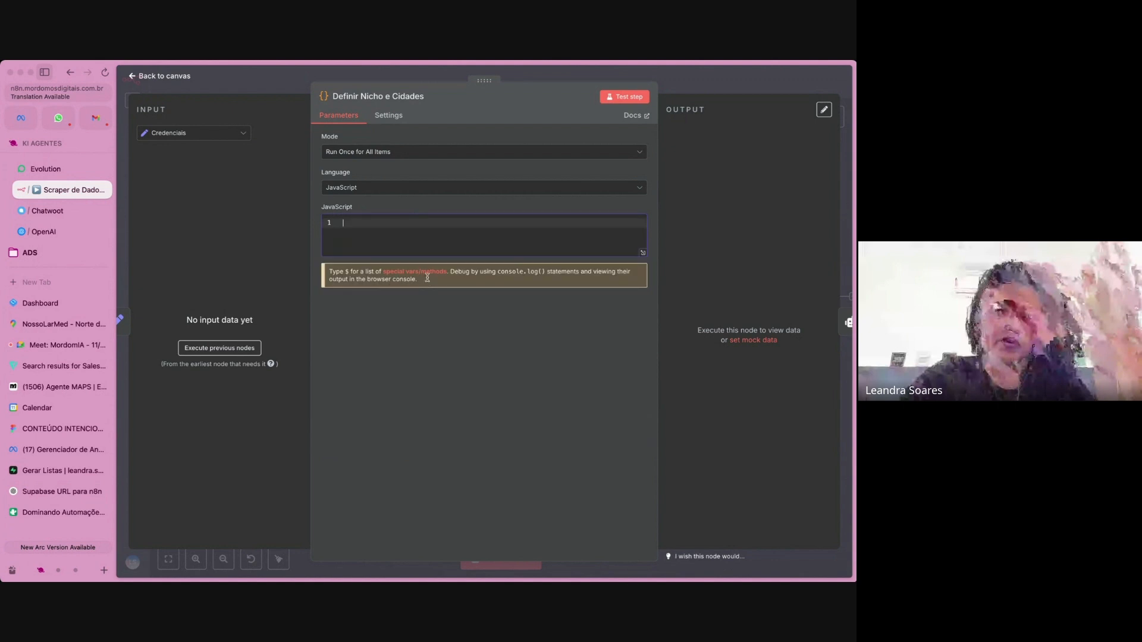
key("super+z")
left_click(442, 321)
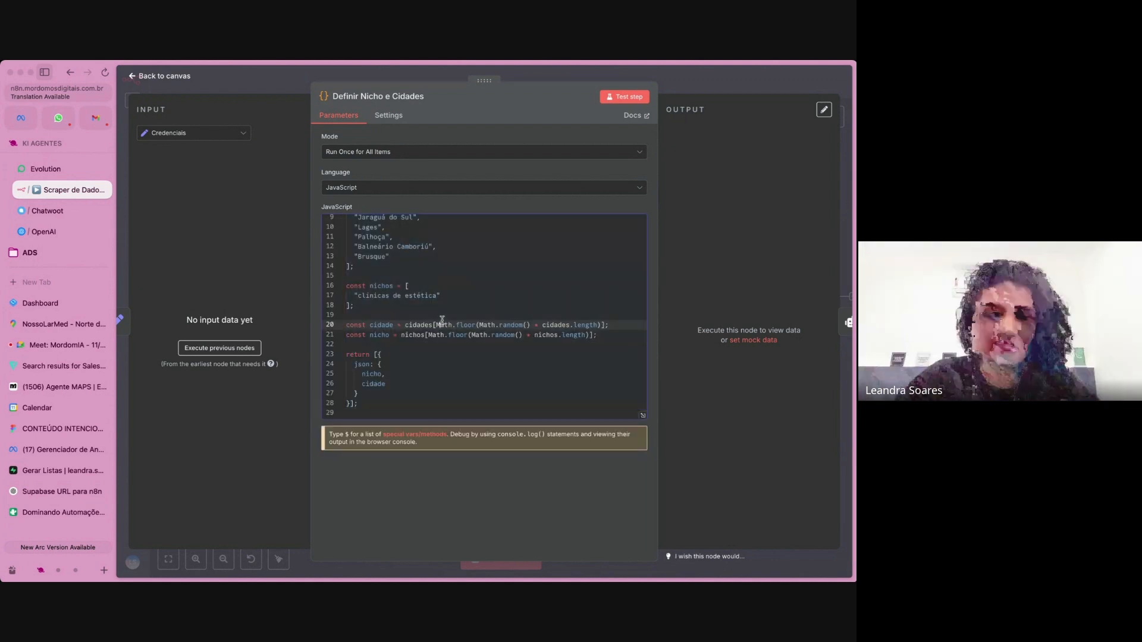
scroll(442, 321, "up", 3)
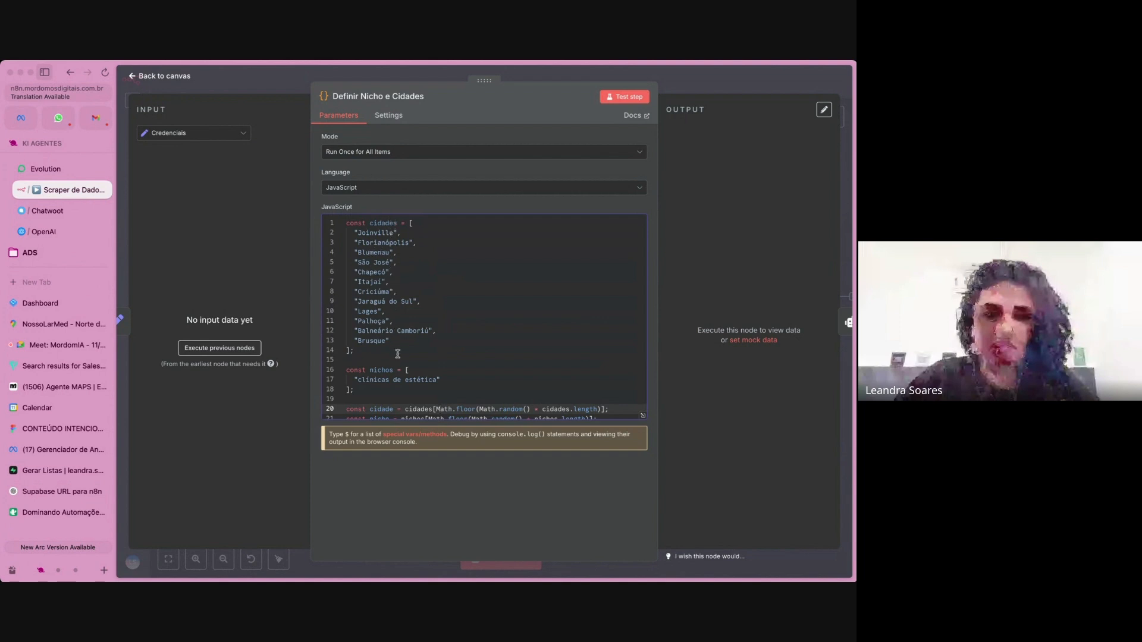
Try changing the niche in the nichos array directly to "clinicas odontologicas", and undo the edit.
scroll(385, 381, "down", 2)
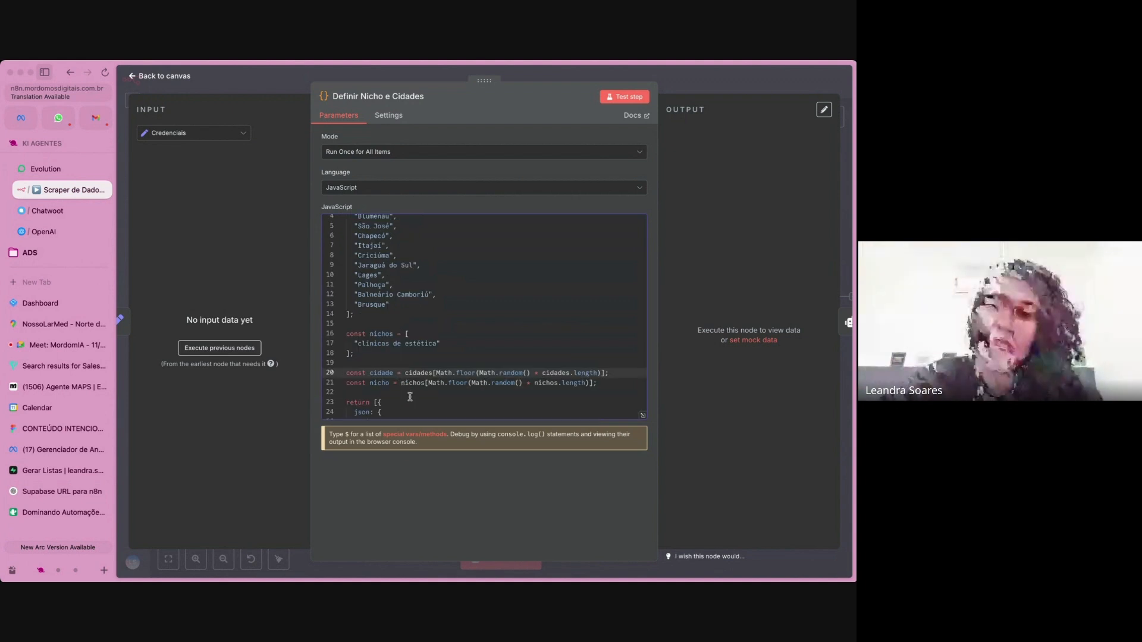
scroll(410, 396, "down", 3)
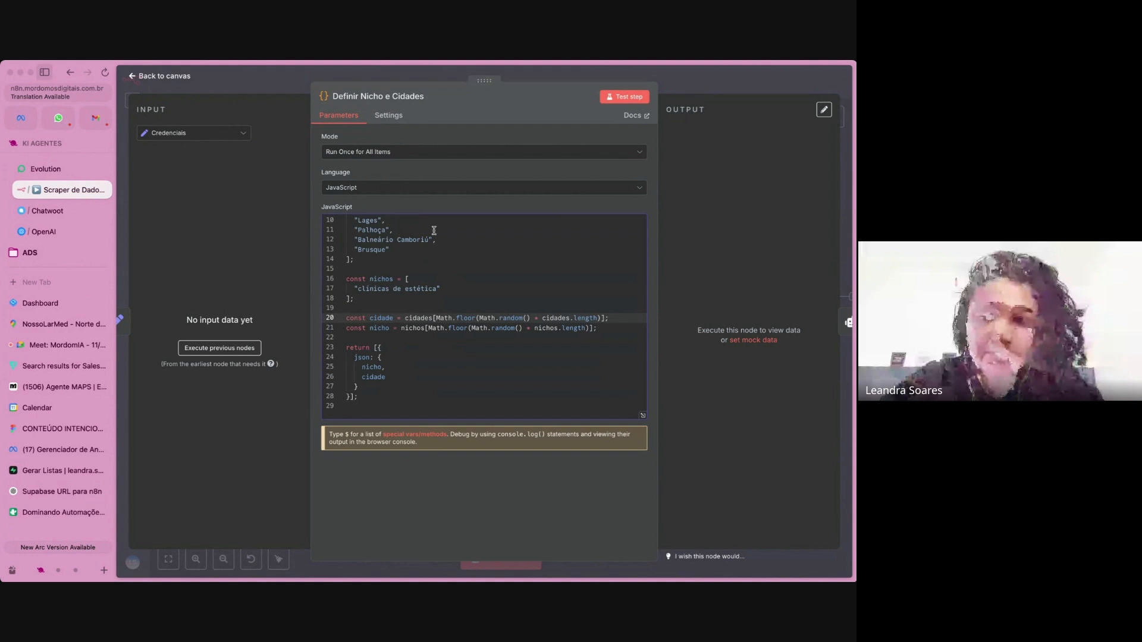
left_click(439, 280)
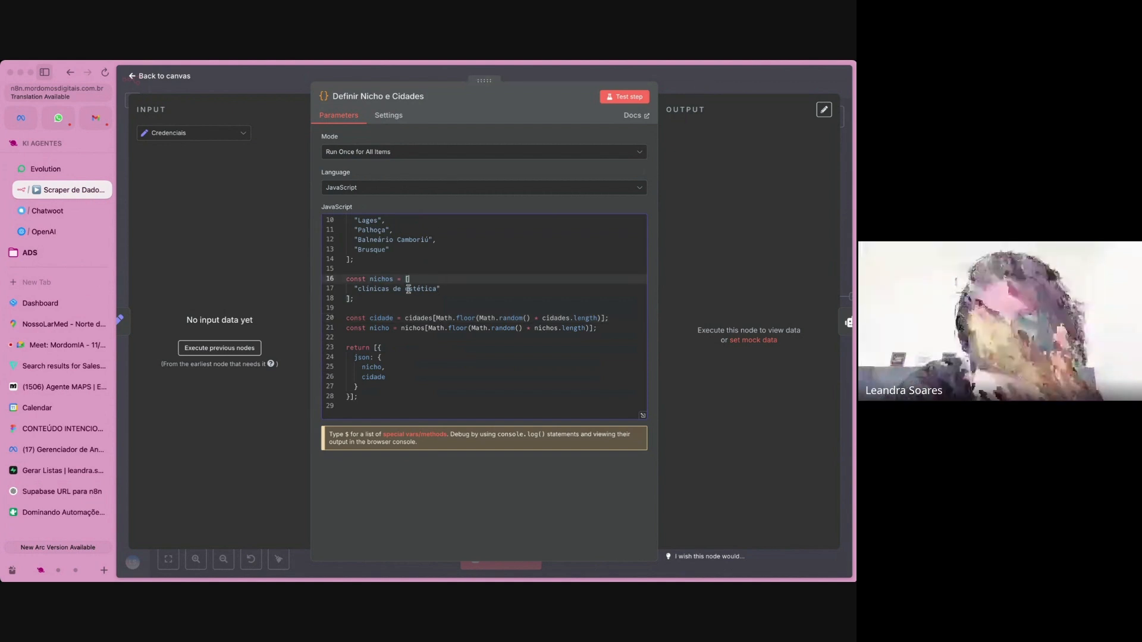
left_click(359, 291)
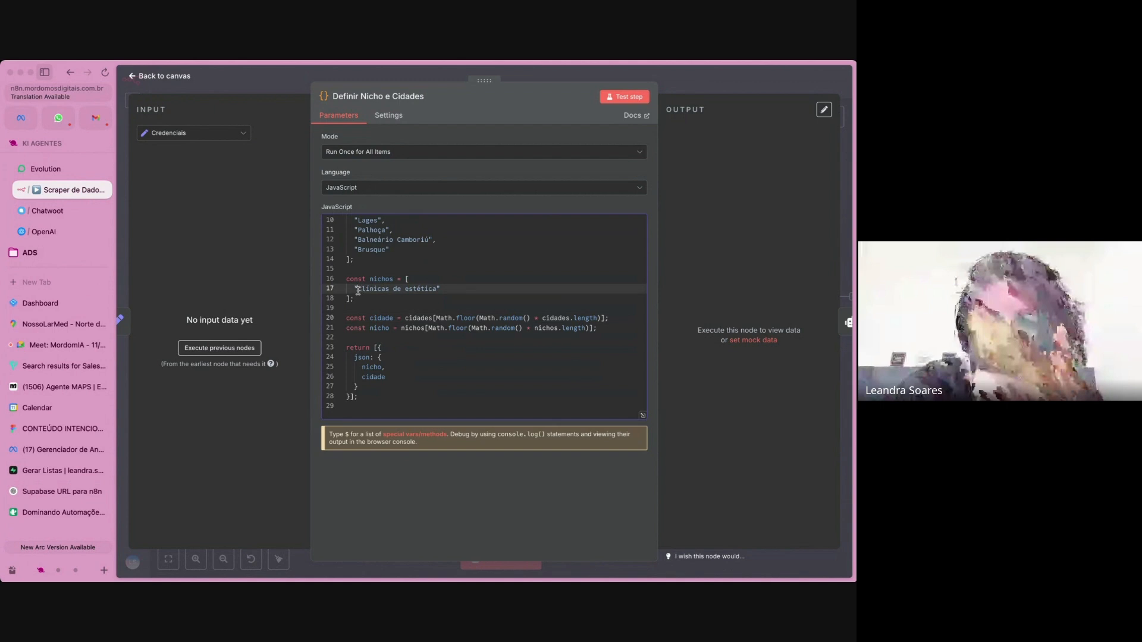
left_click_drag(357, 291, 433, 289)
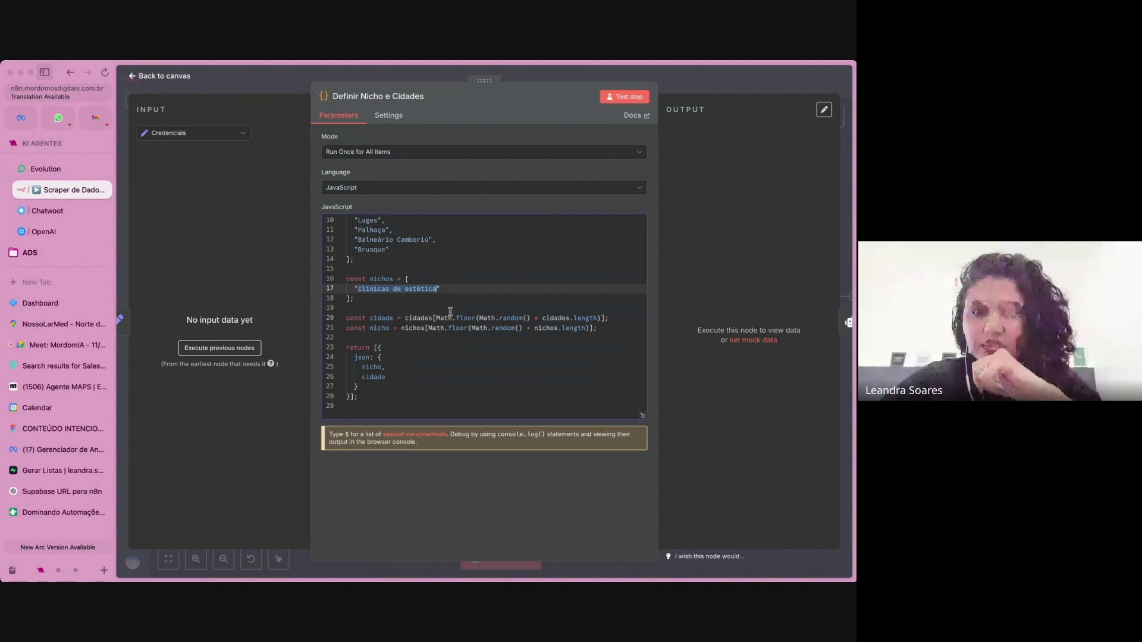
type("clinic")
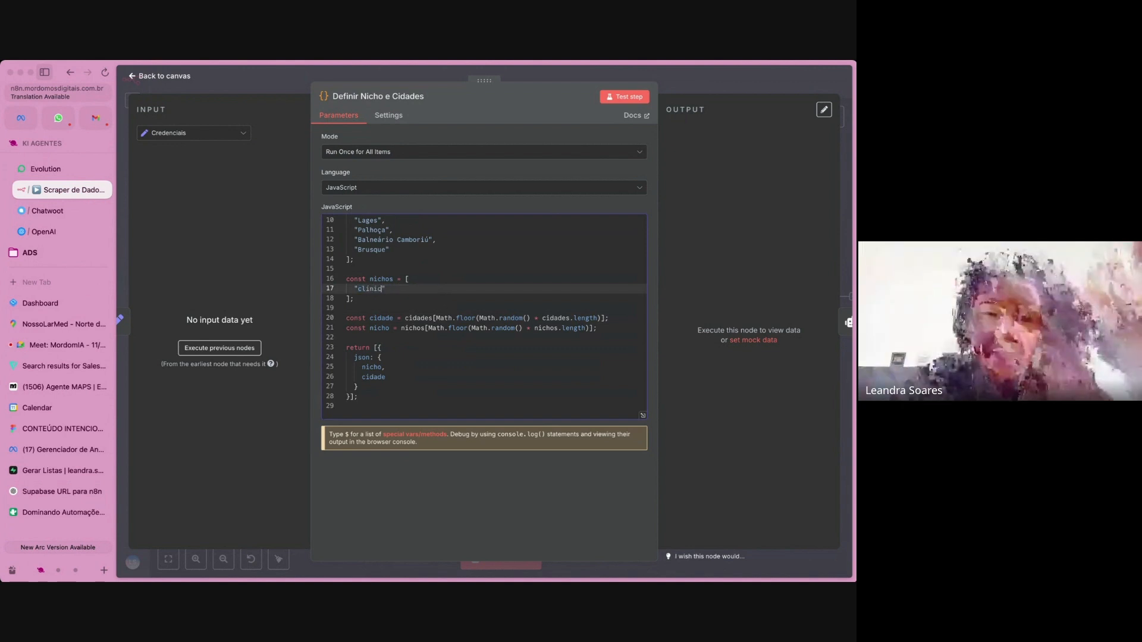
type("as ")
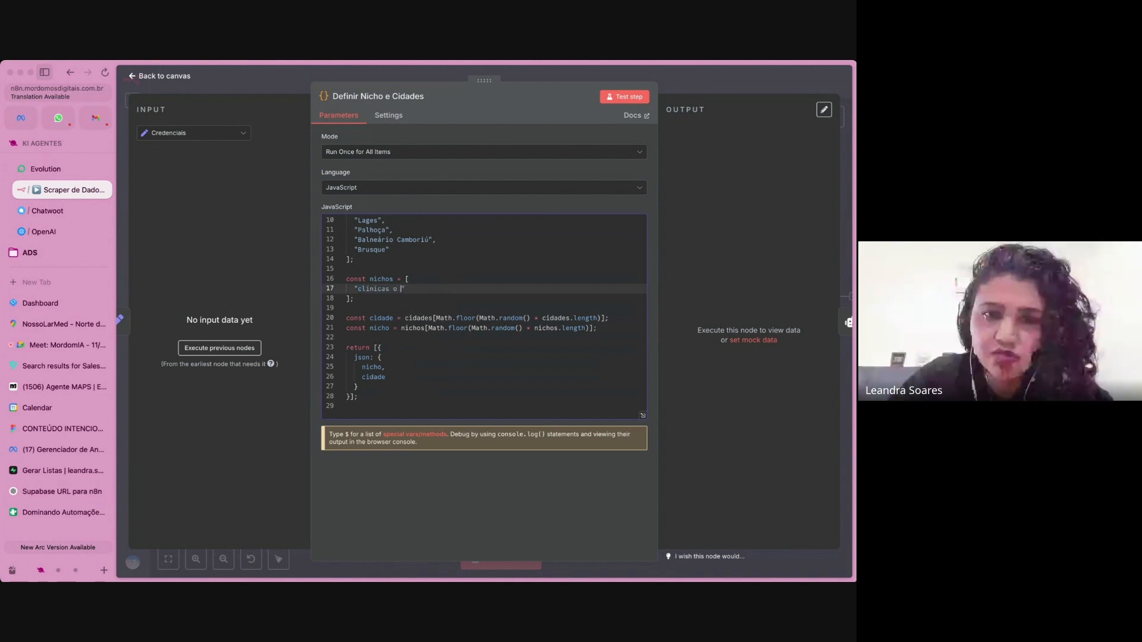
type("odon")
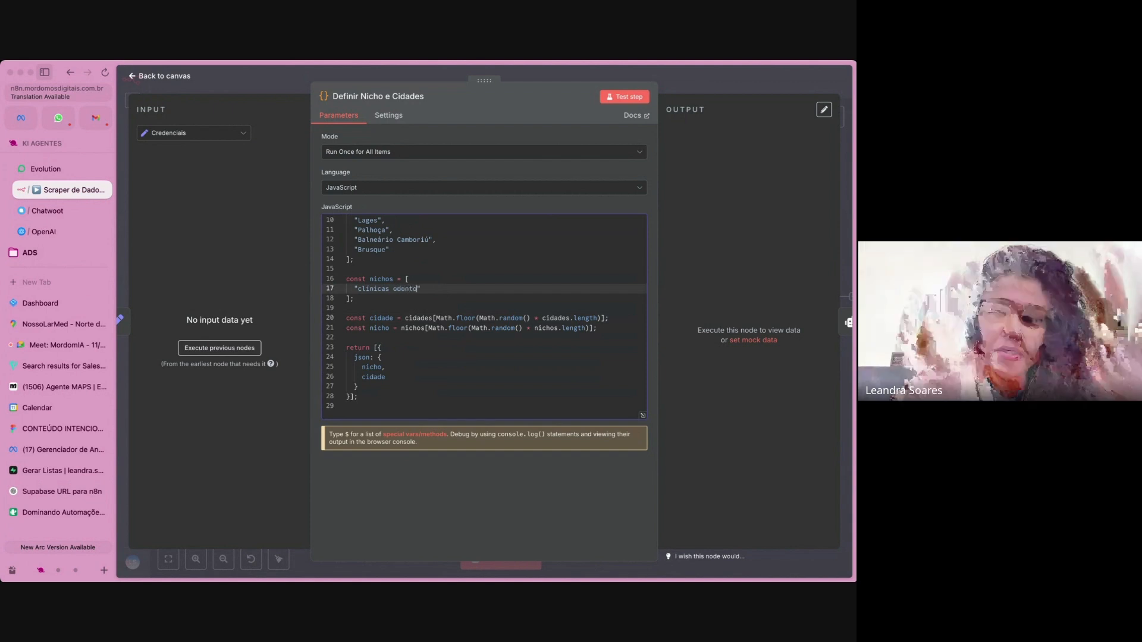
type("tologia")
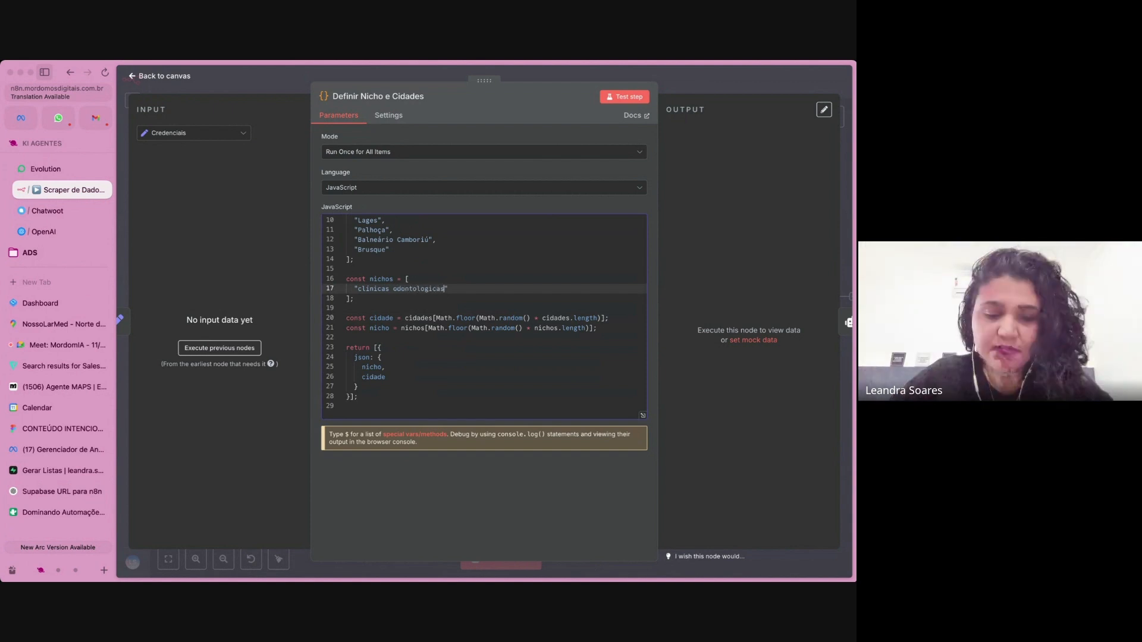
key("BackSpace")
key("BackSpace")
key("BackSpace")
key("BackSpace")
key("BackSpace")
key("BackSpace")
key("BackSpace")
key("BackSpace")
key("BackSpace")
key("BackSpace")
key("BackSpace")
key("BackSpace")
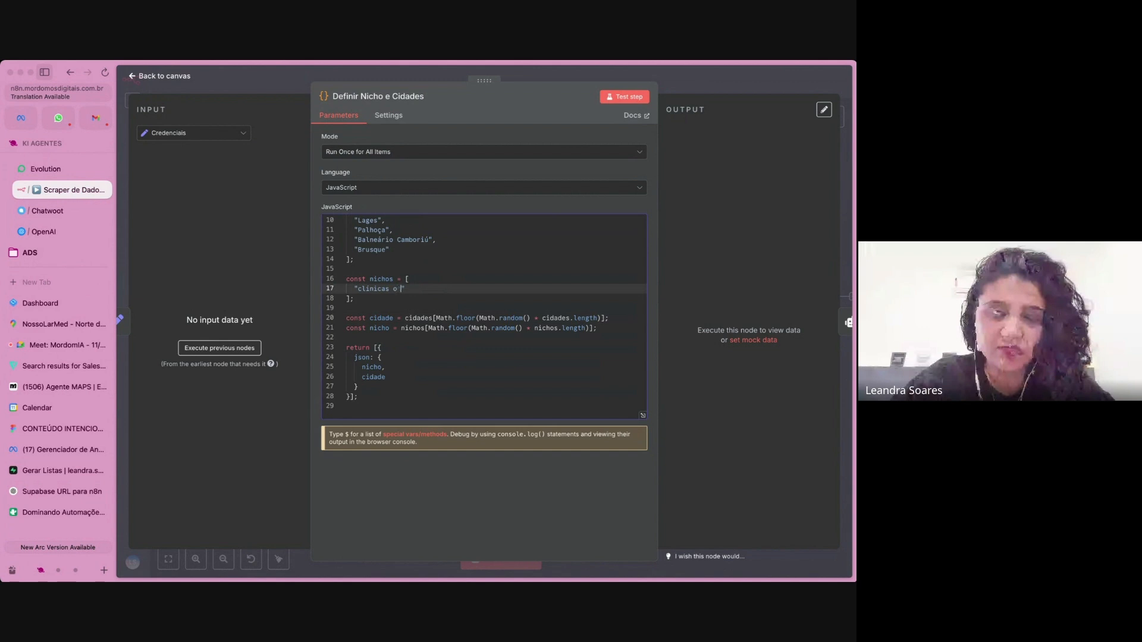
key("super+z")
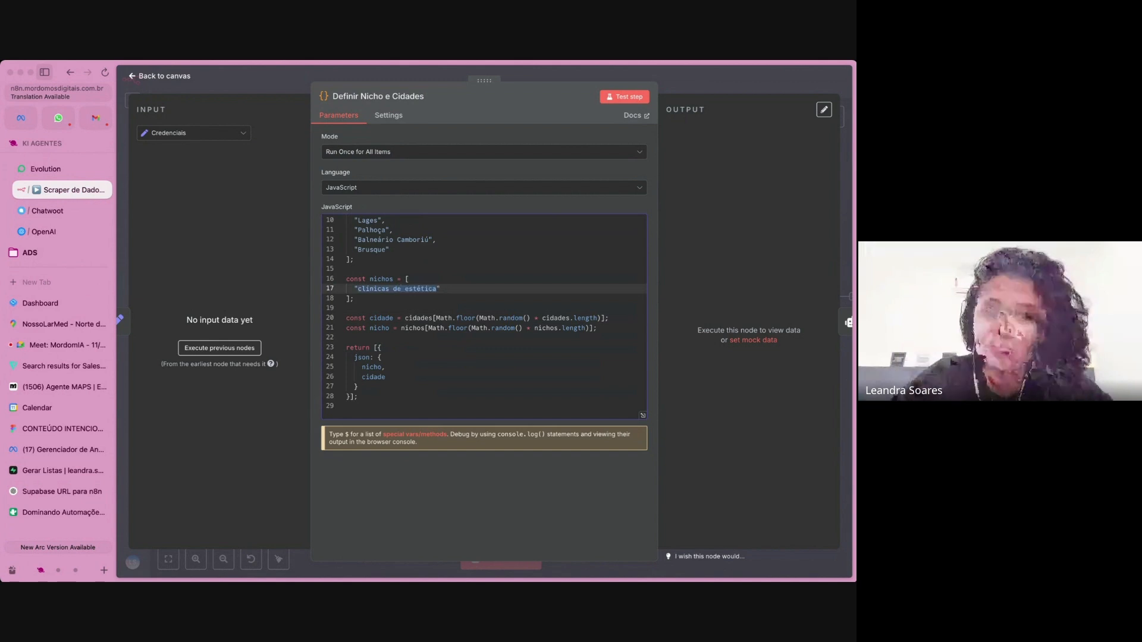
Close the Definir Nicho e Cidades node and review the agent diagrams on the CONTEÚDO INTENCIONAL board in Figma.
left_click(722, 73)
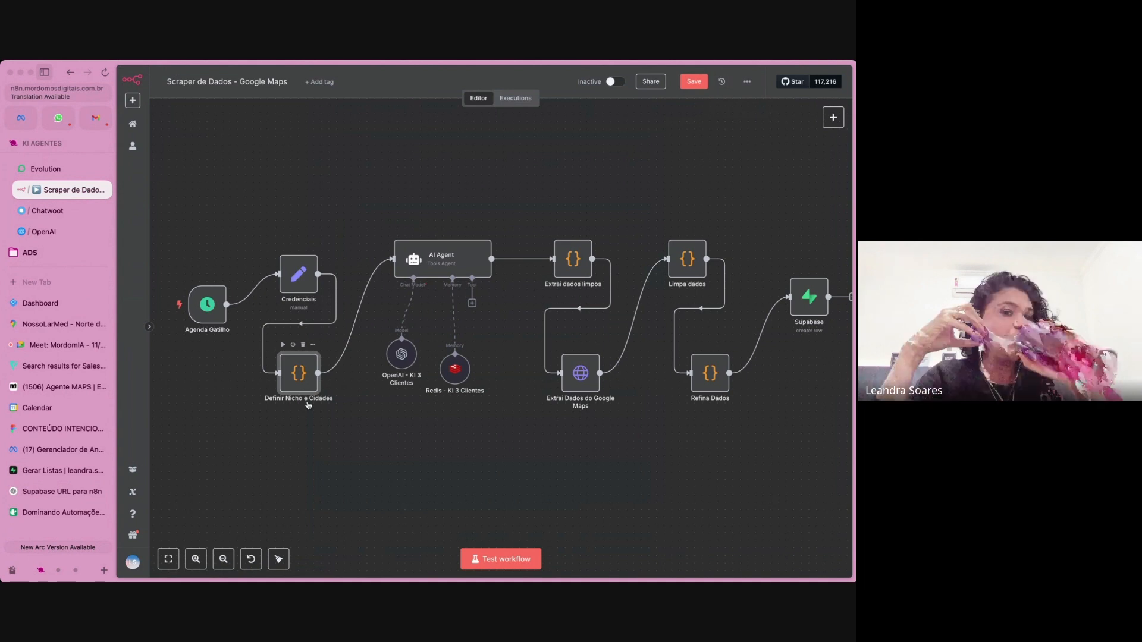
left_click(72, 430)
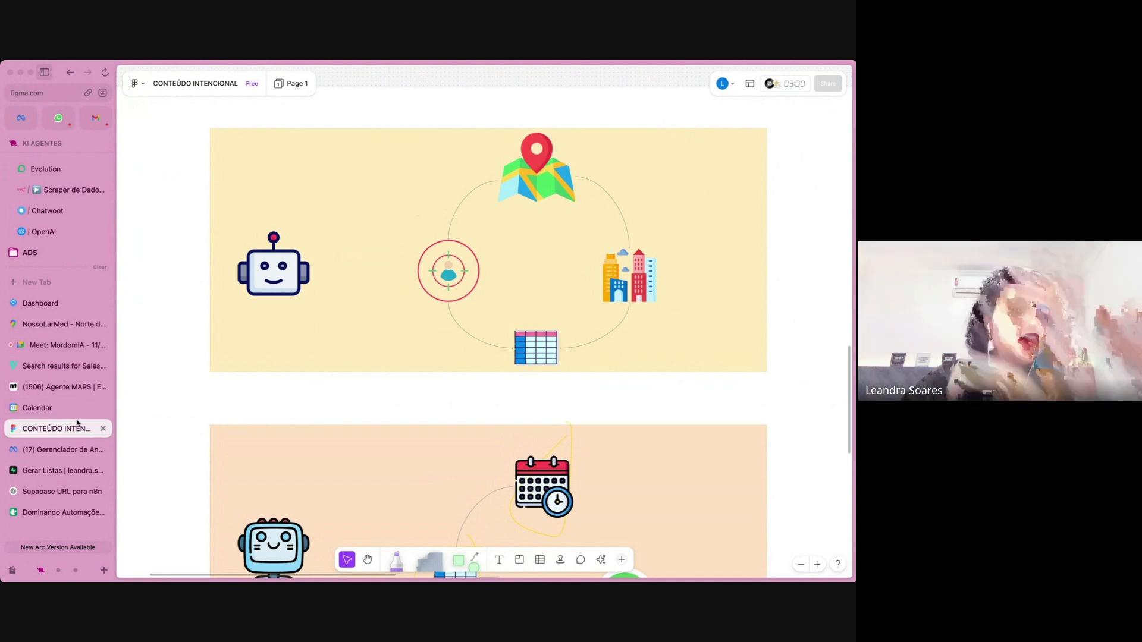
scroll(283, 441, "down", 3)
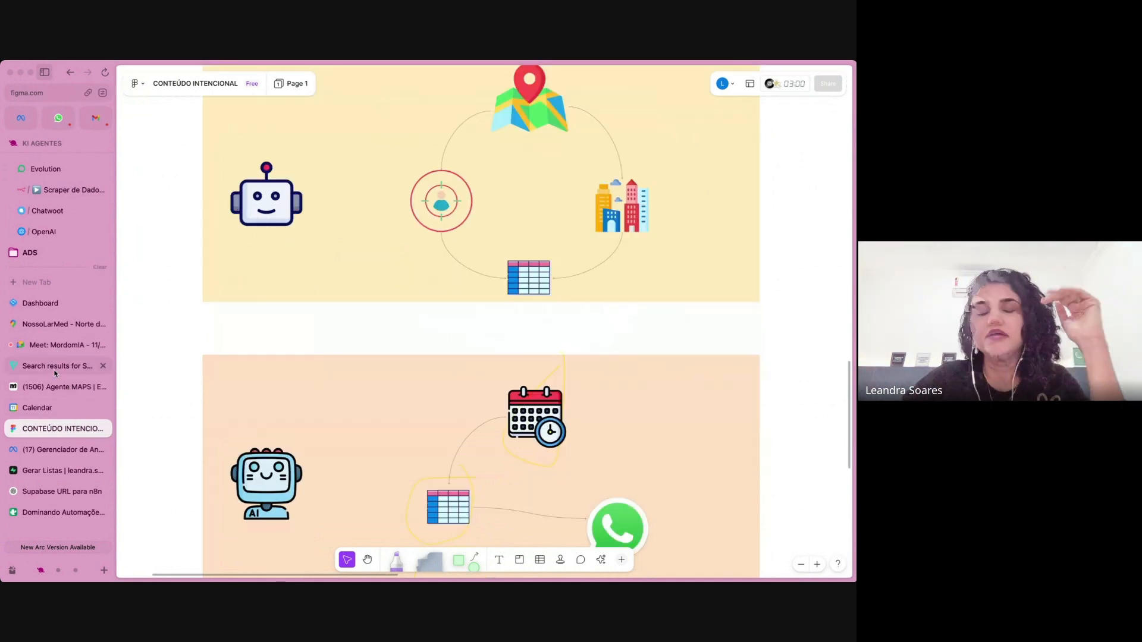
Return to the scraper workflow in n8n and examine the user message prompt of the AI Agent node.
left_click(74, 195)
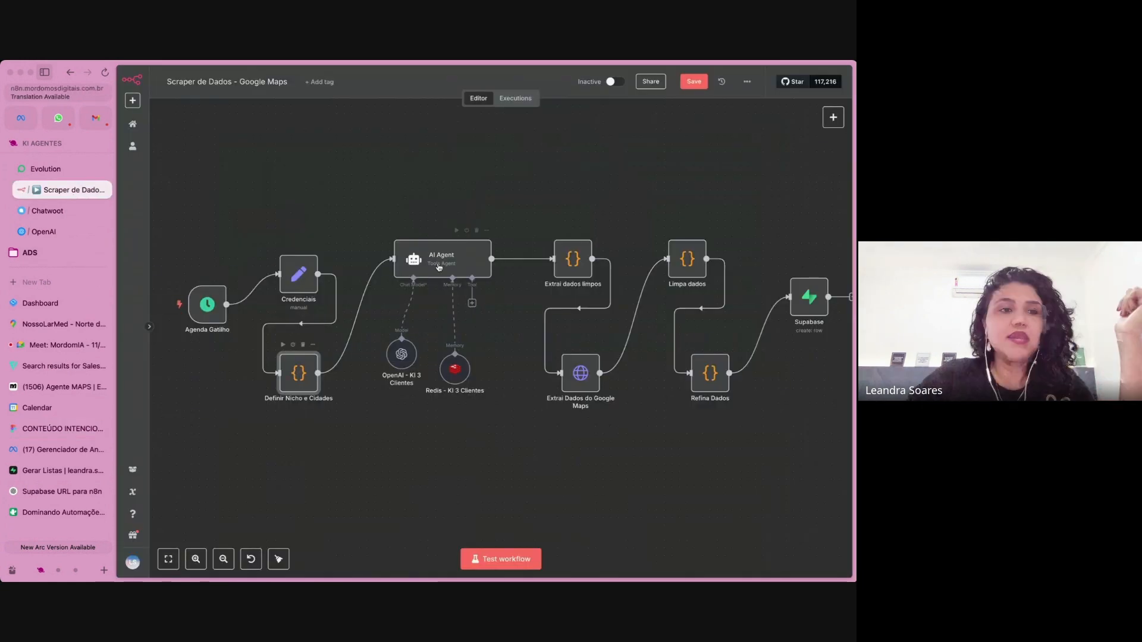
double_click(438, 265)
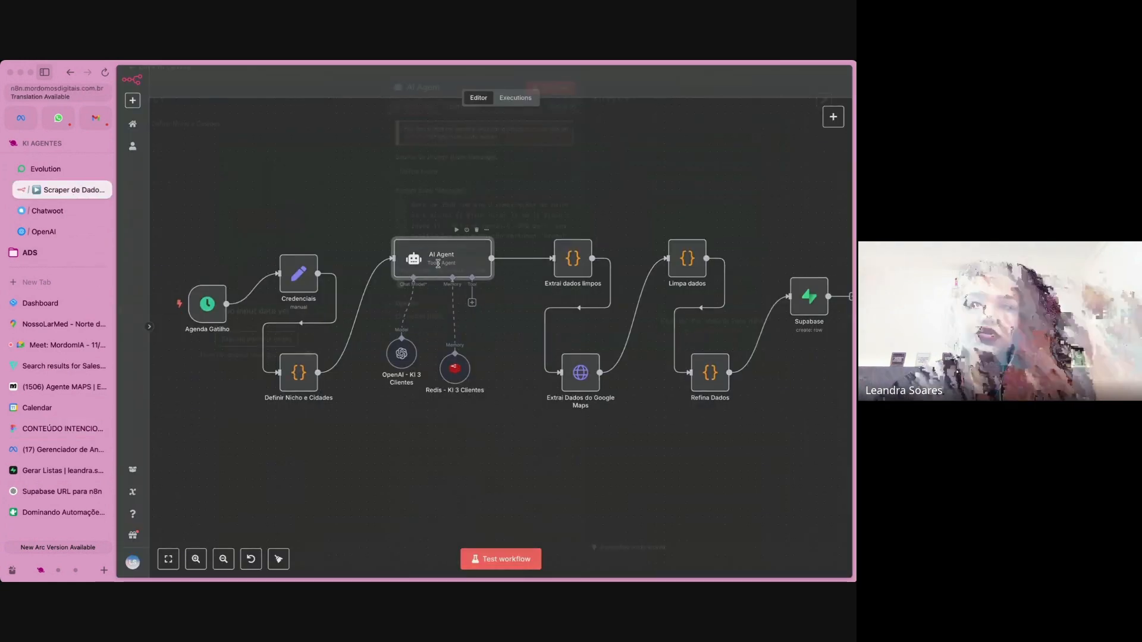
left_click(515, 253)
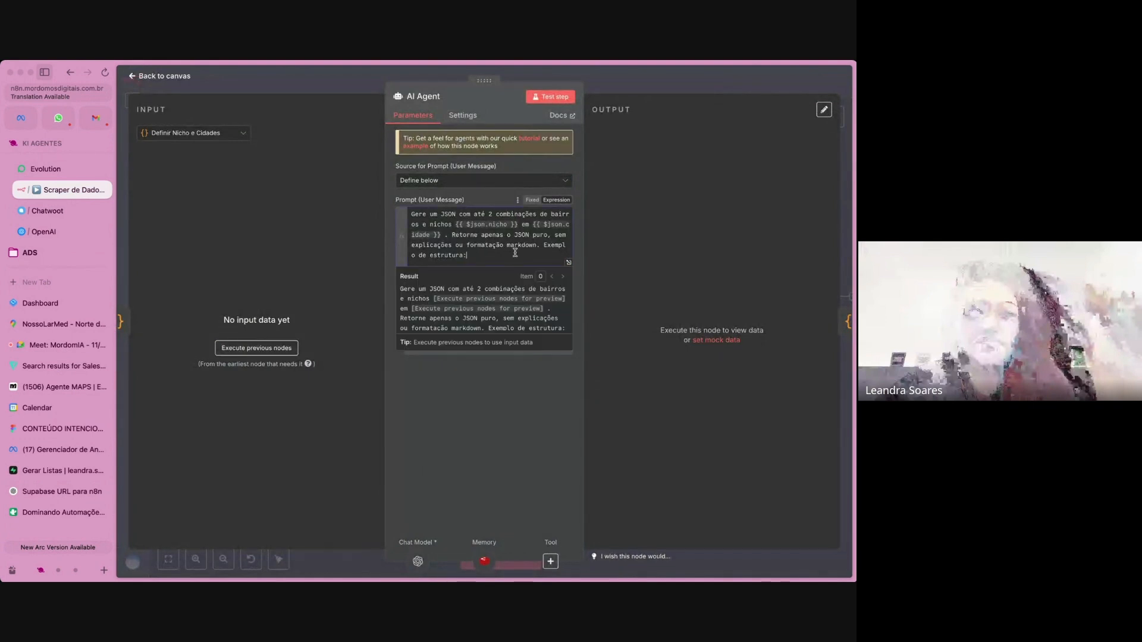
key("super+v")
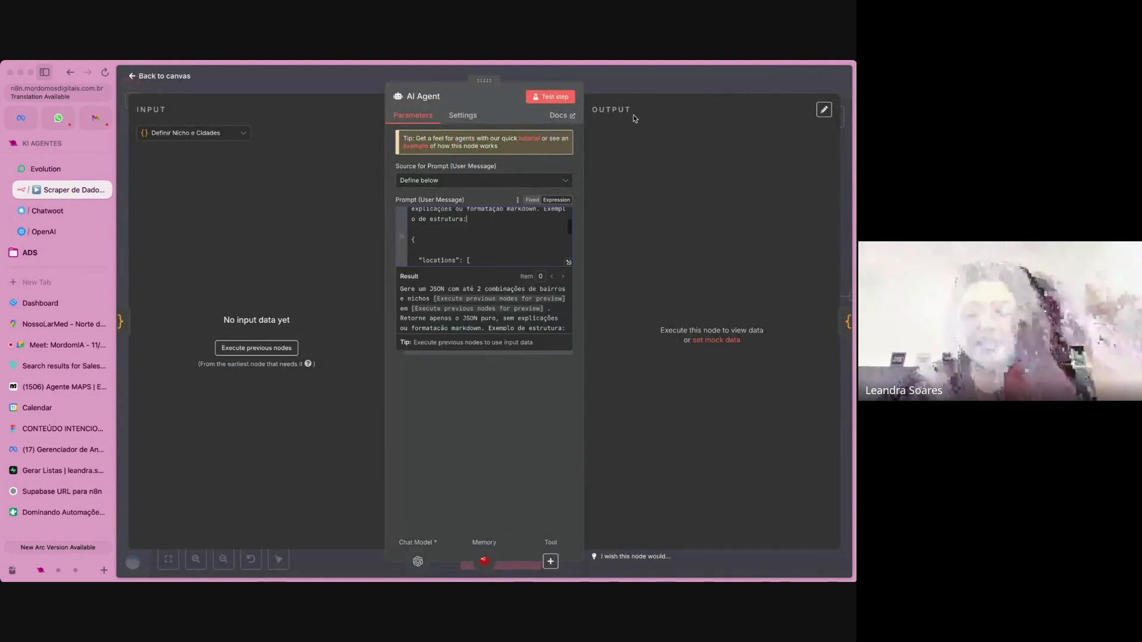
left_click(662, 77)
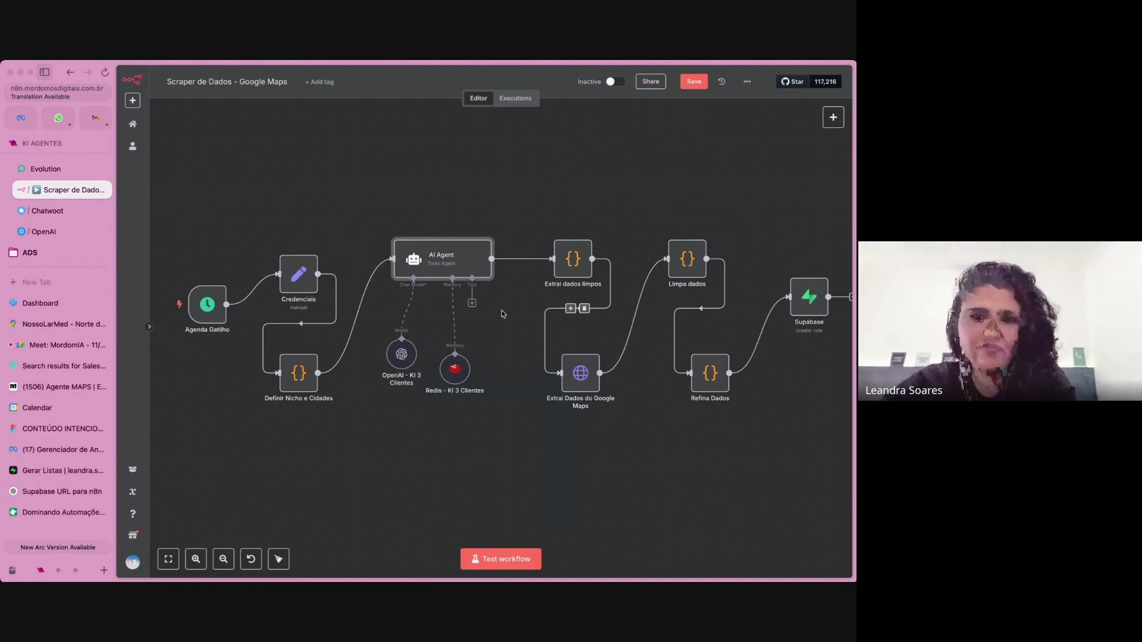
Examine the JavaScript of the Extrai dados limpos node from its first line, and return to the canvas.
left_click(570, 264)
double_click(571, 260)
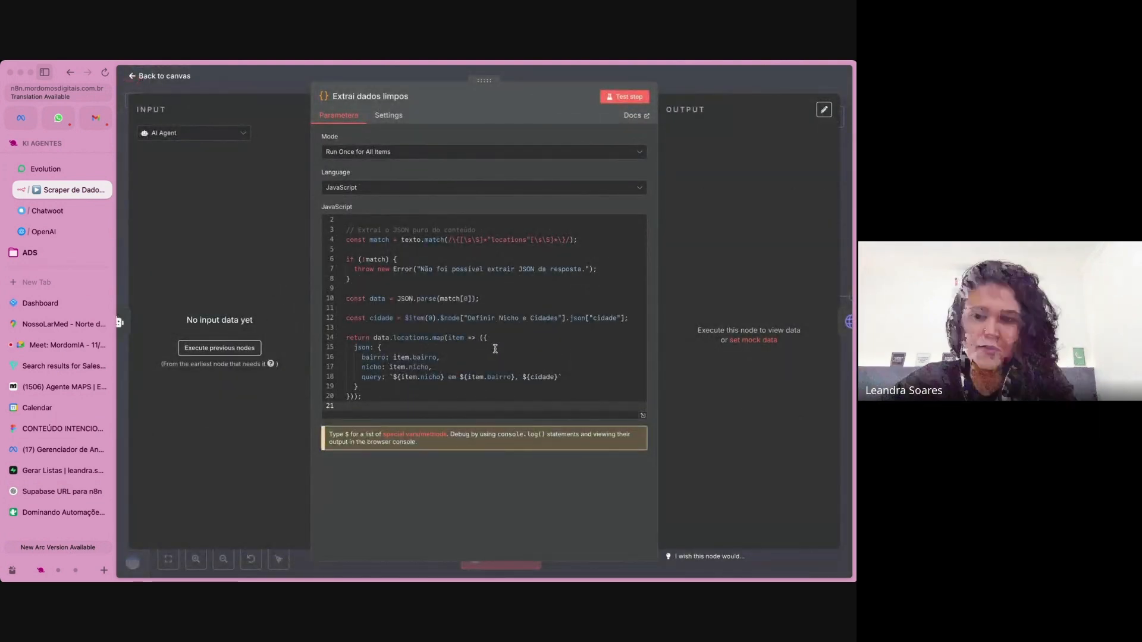
scroll(526, 336, "up", 1)
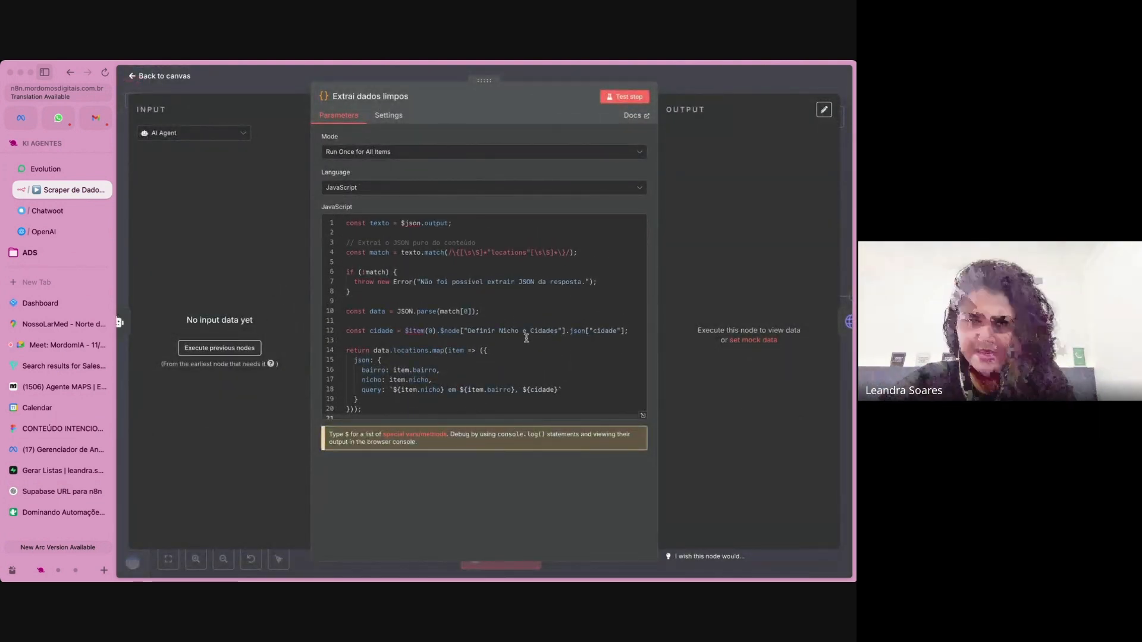
left_click(706, 86)
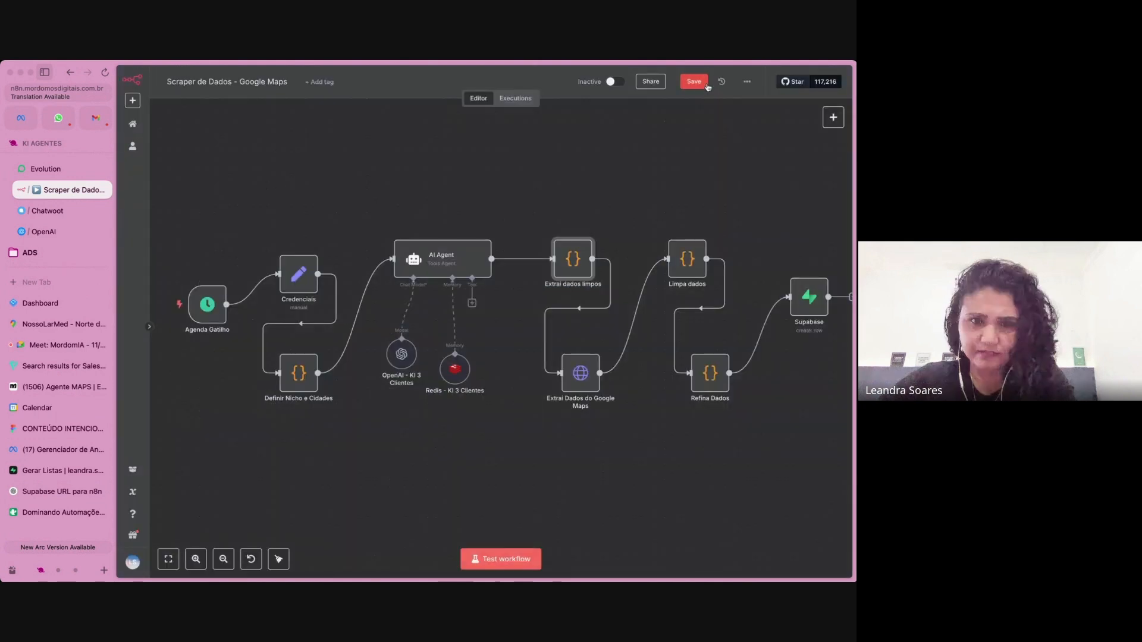
Examine the Limpa dados node's field mapping code alongside the raw JSON of the "clinica de estética" search demo on the SerpApi site.
double_click(690, 261)
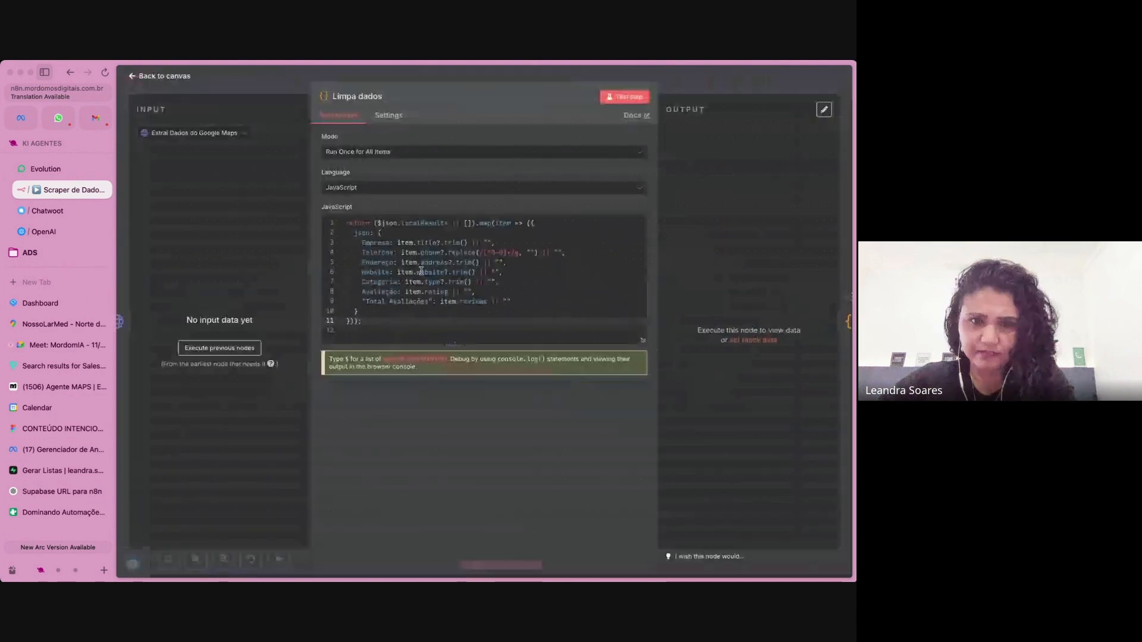
left_click(56, 571)
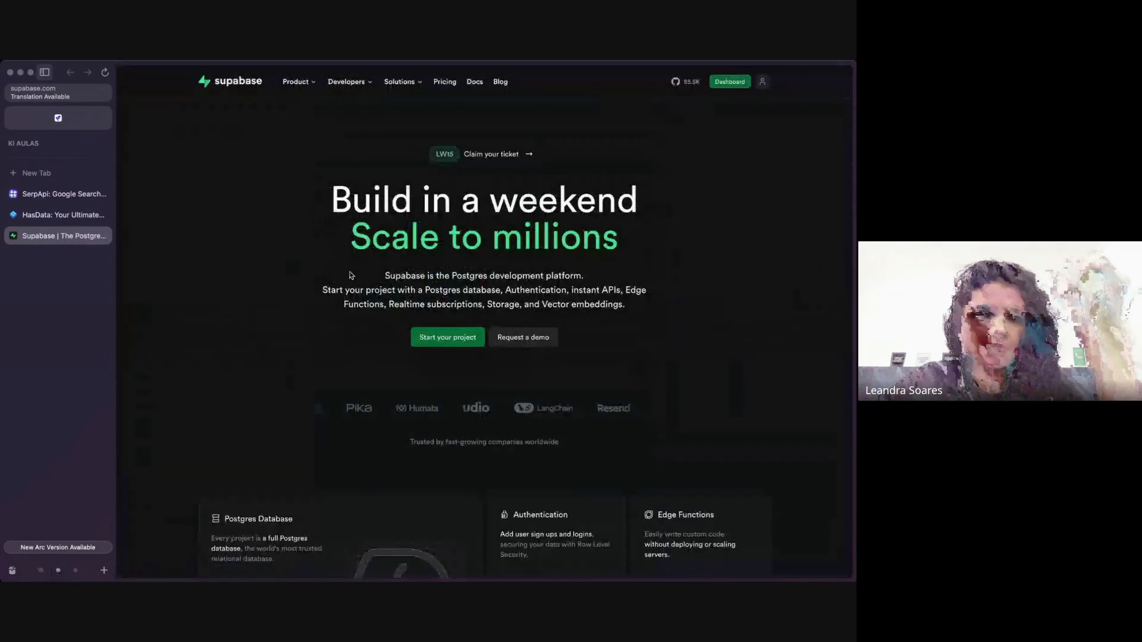
left_click(78, 194)
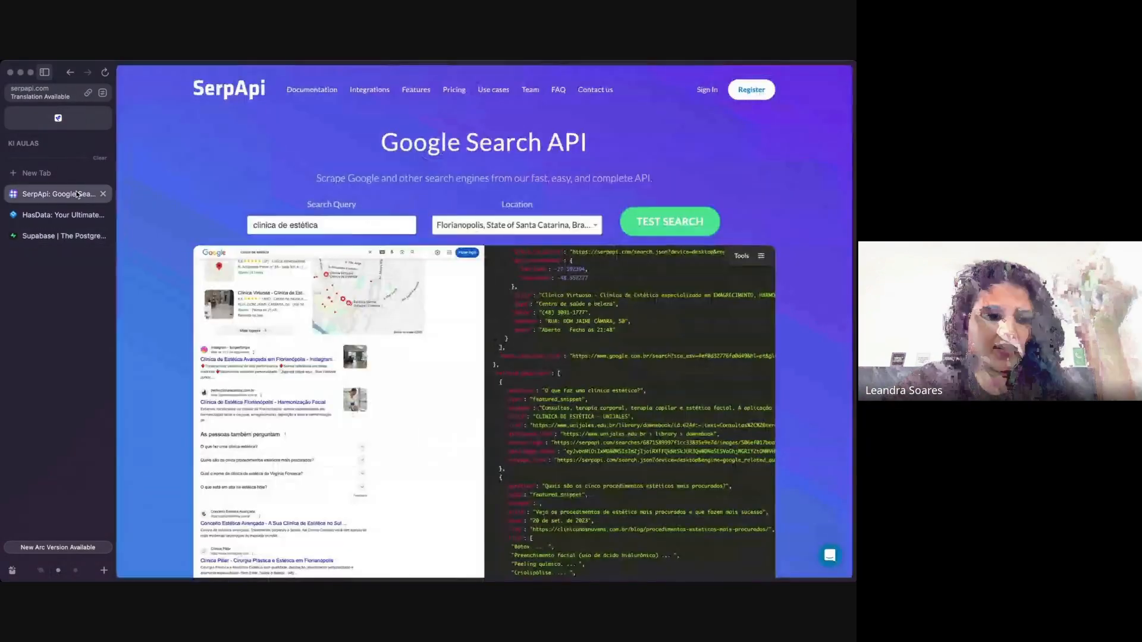
scroll(684, 370, "down", 3)
scroll(684, 370, "up", 10)
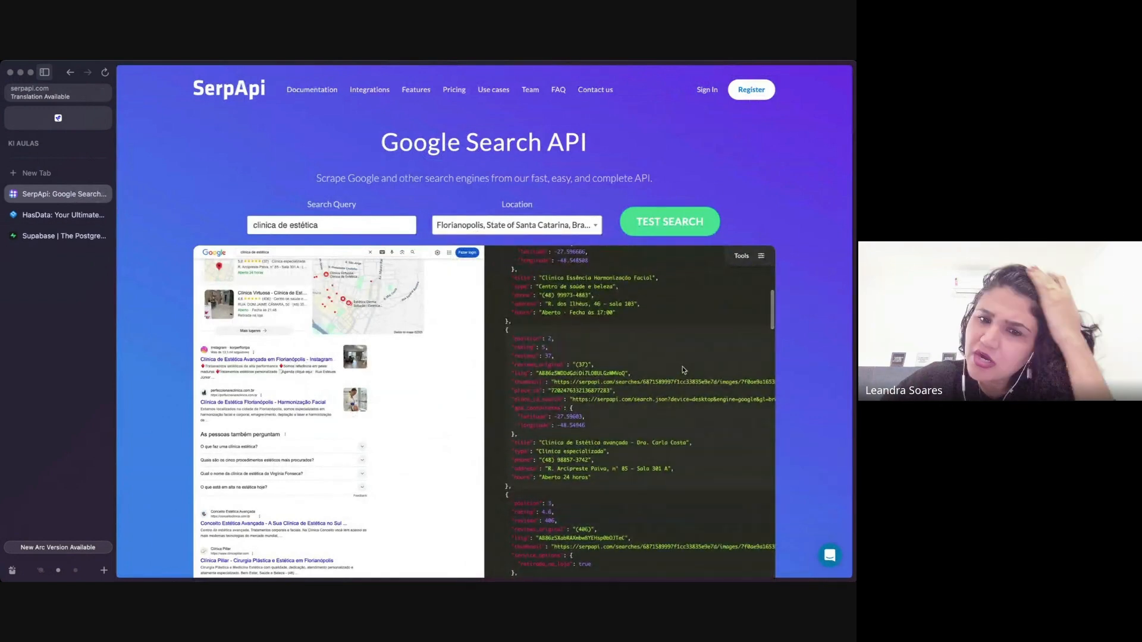
scroll(684, 370, "up", 5)
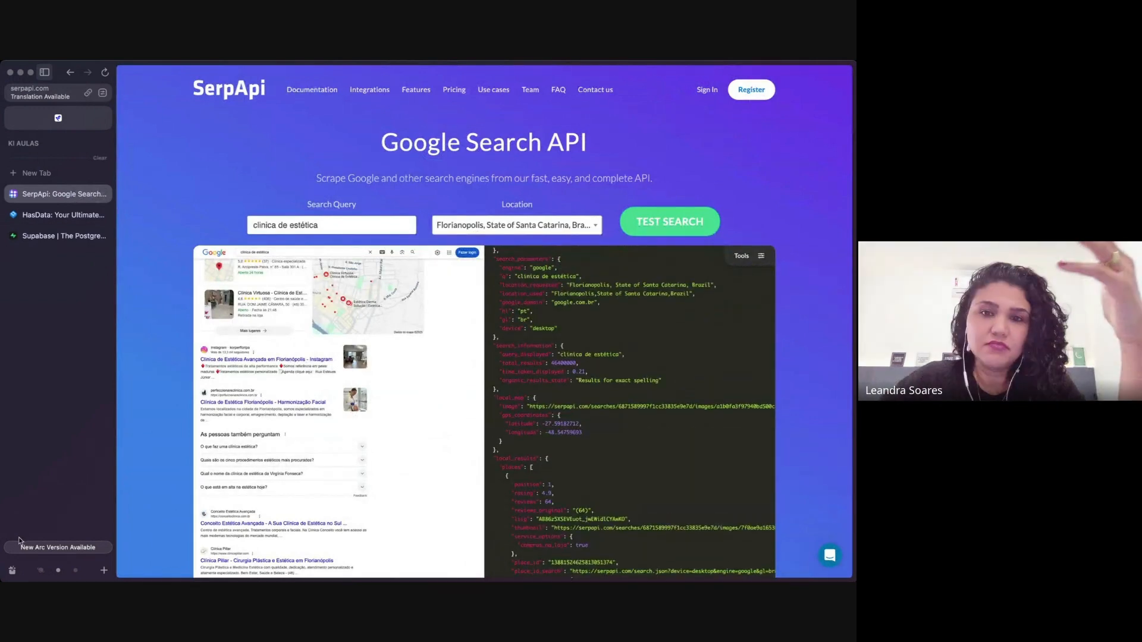
left_click(45, 572)
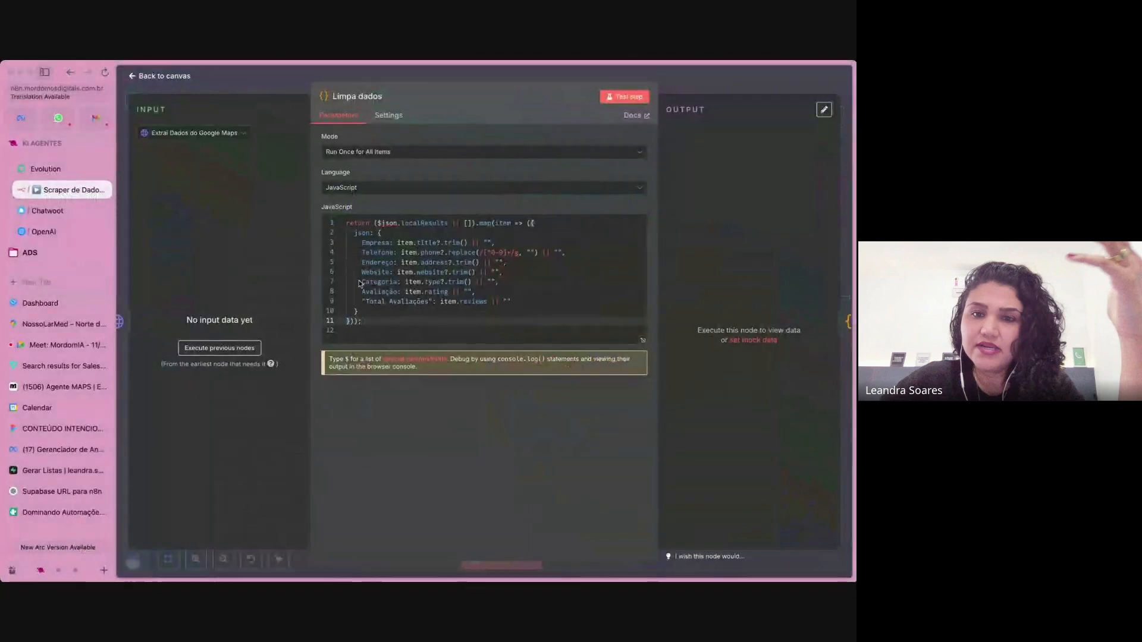
left_click(720, 89)
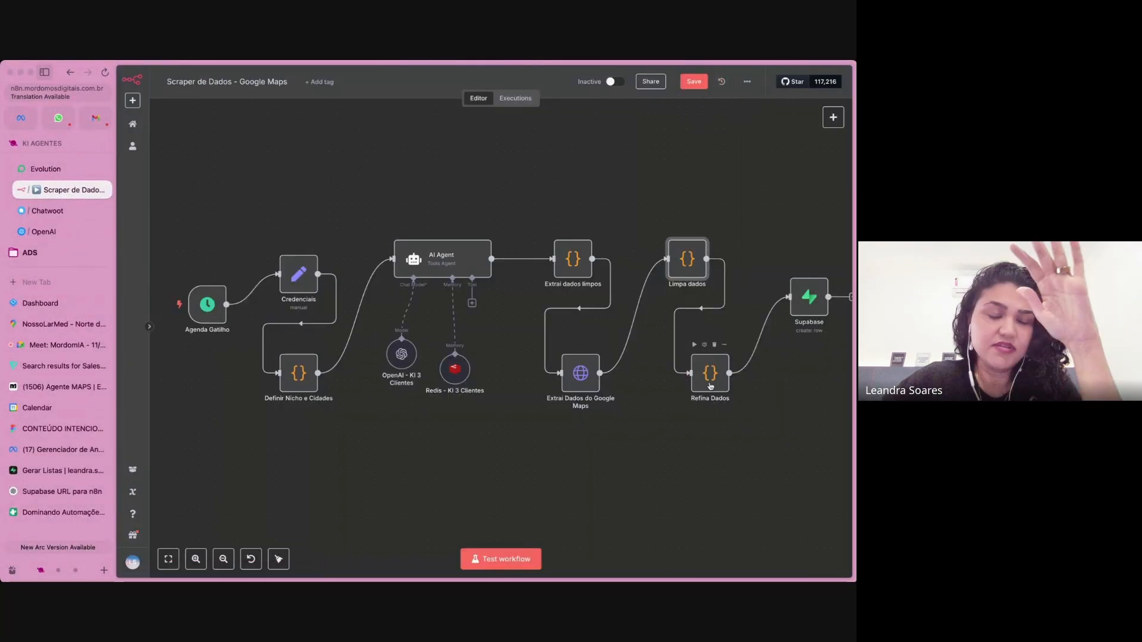
Go through the fields returned by the Refina Dados node's code, from Empresa and Telefone down to Total Avaliações and Email.
double_click(709, 383)
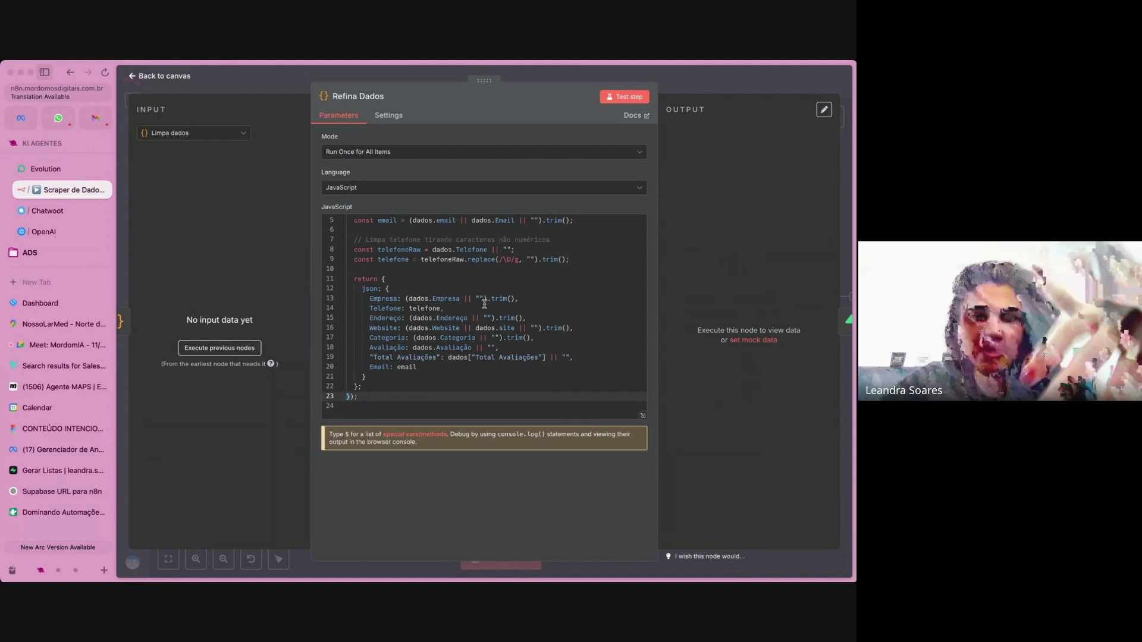
left_click(429, 300)
left_click(420, 308)
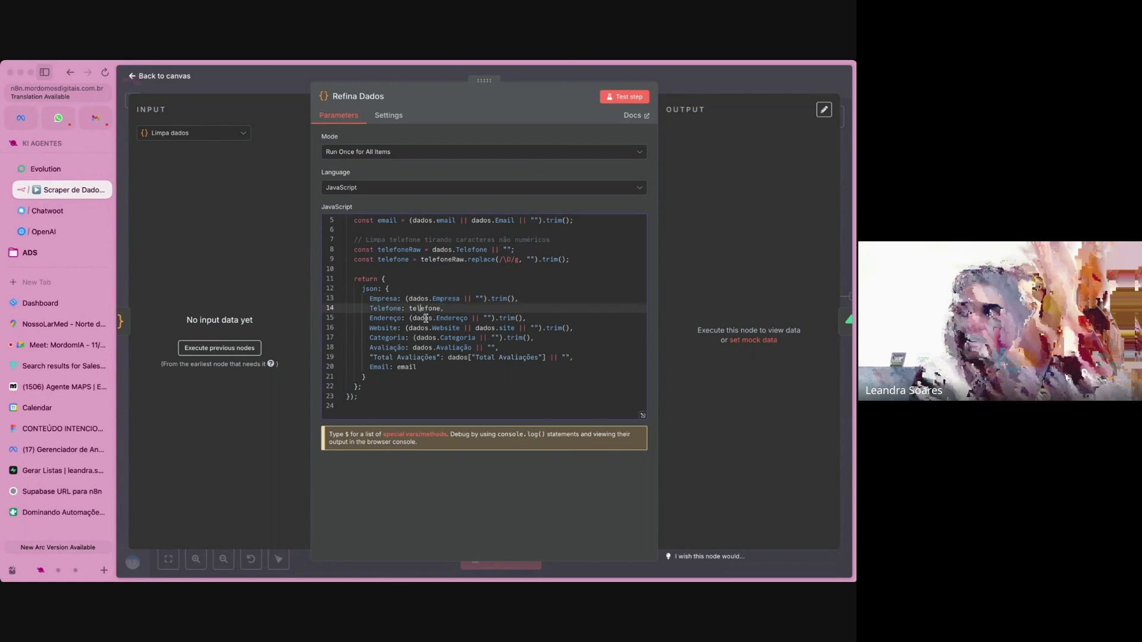
left_click(425, 318)
left_click(429, 328)
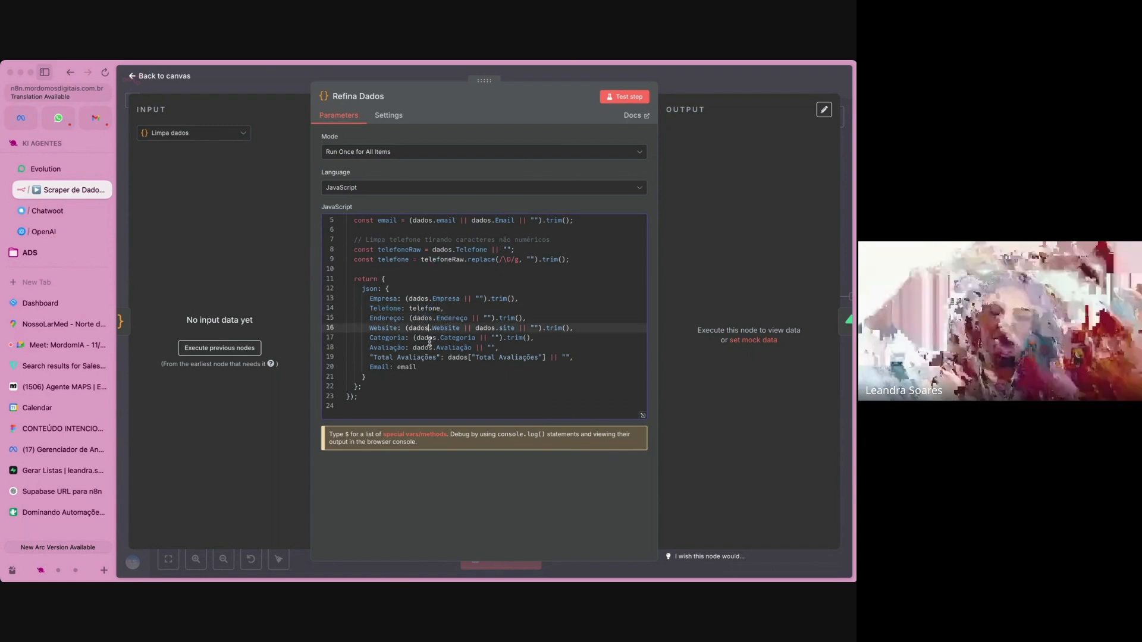
left_click(428, 338)
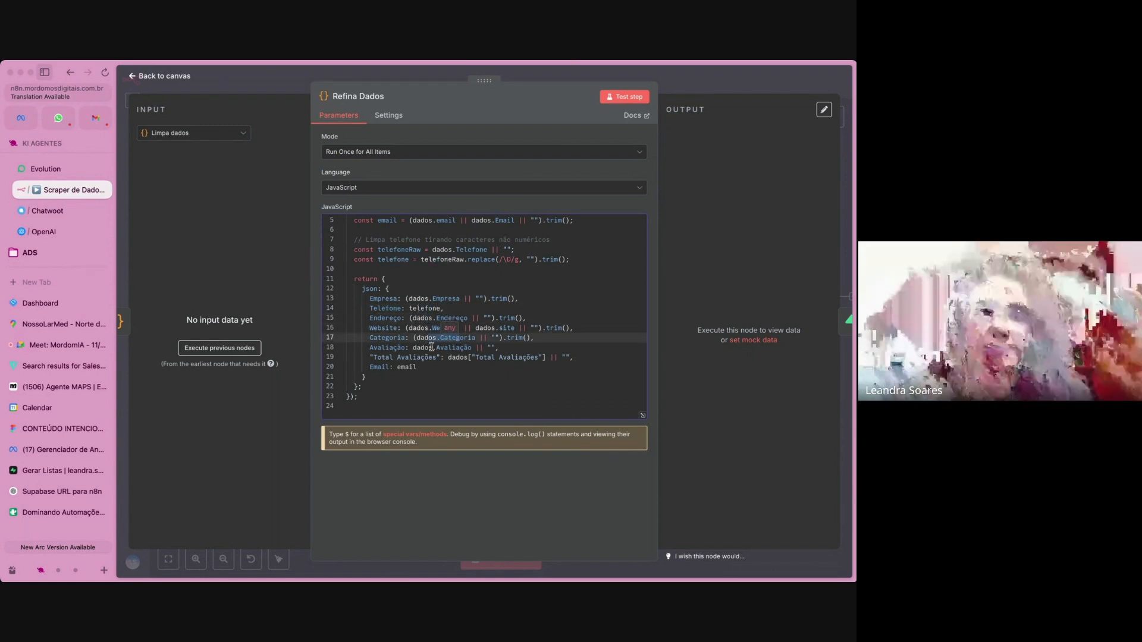
left_click_drag(428, 348, 463, 349)
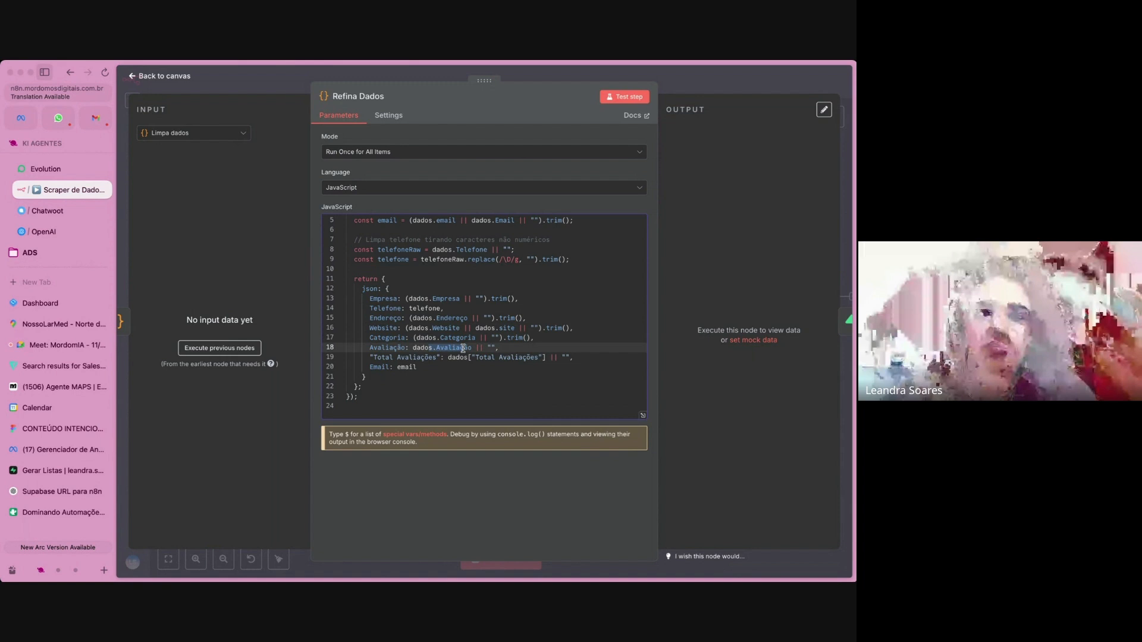
left_click(526, 357)
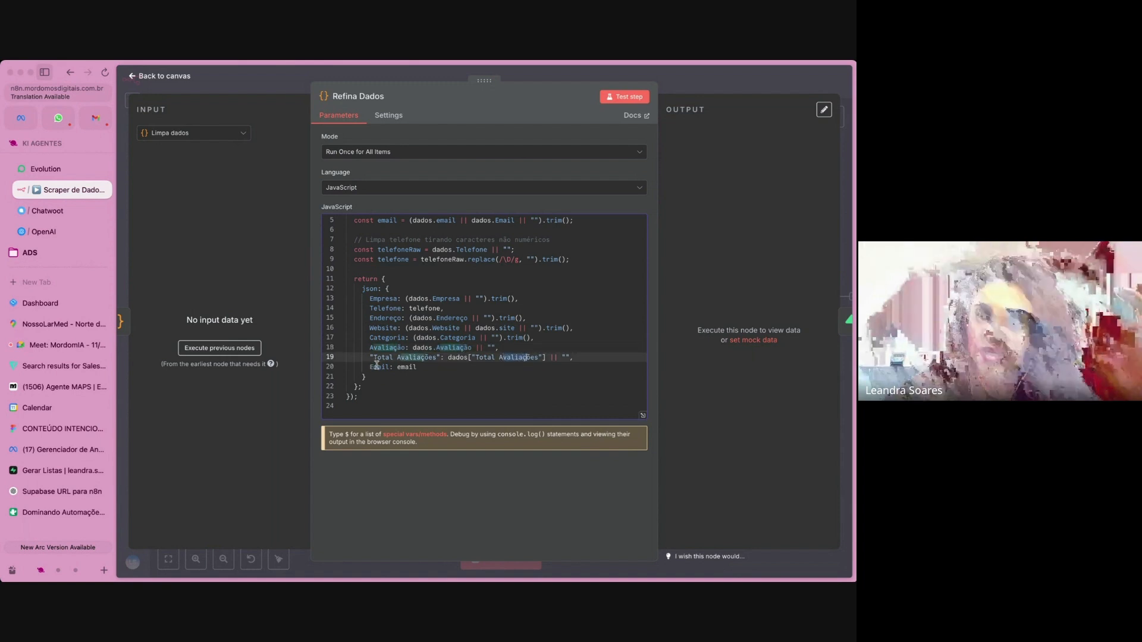
left_click(400, 367)
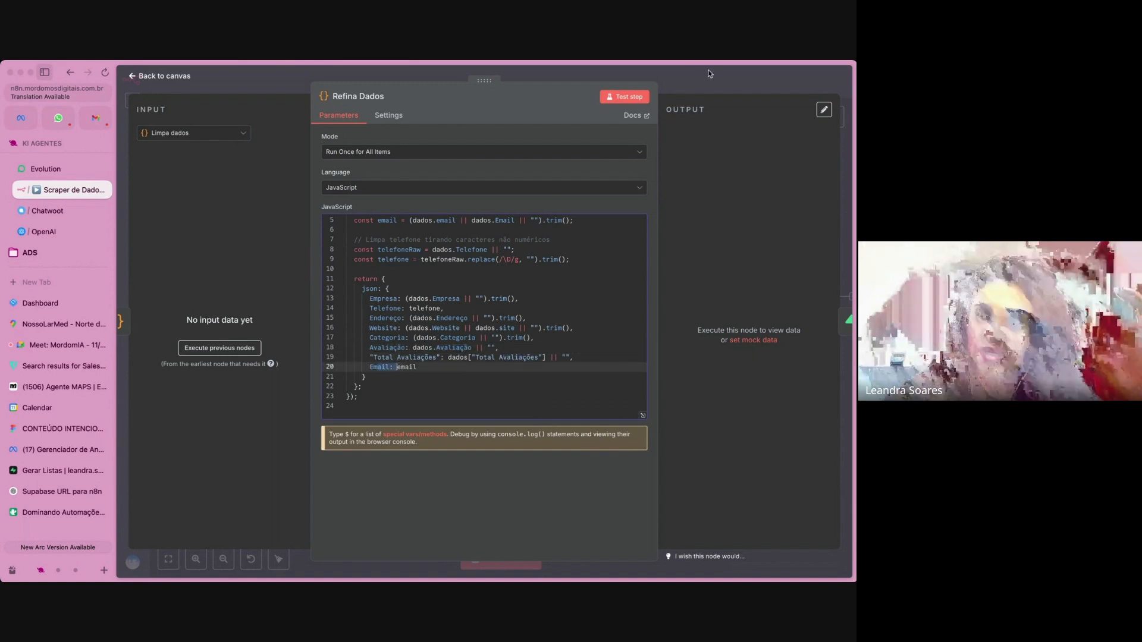
key("Escape")
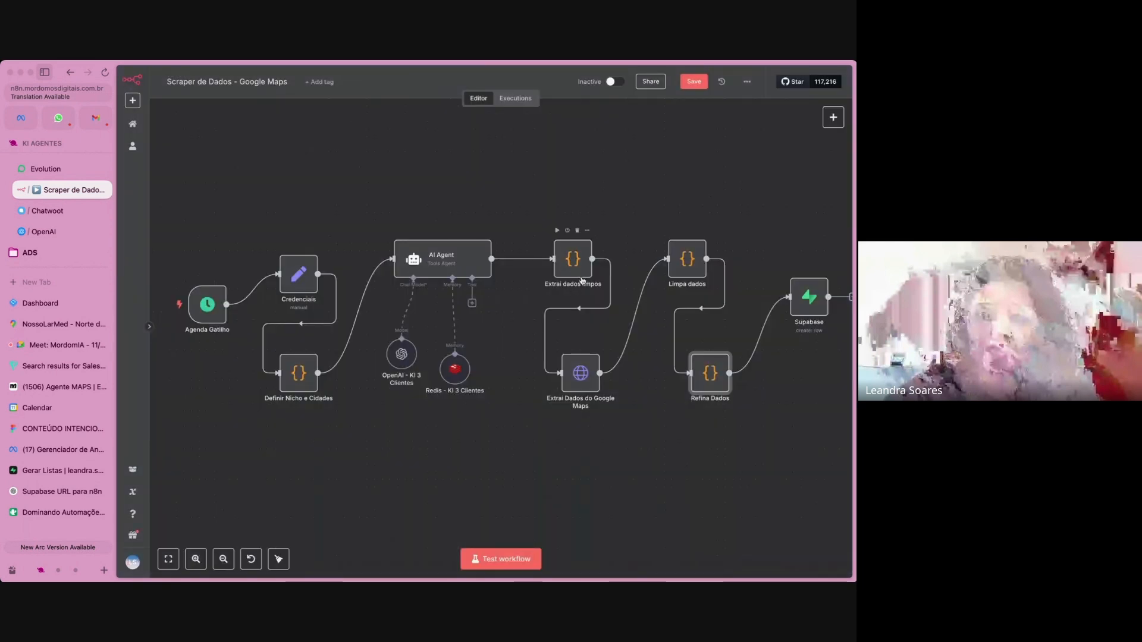
Leave the scraper workflow without saving its changes and reopen Scraper de Dados - Google Maps from the Scraper folder.
scroll(672, 446, "right", 2)
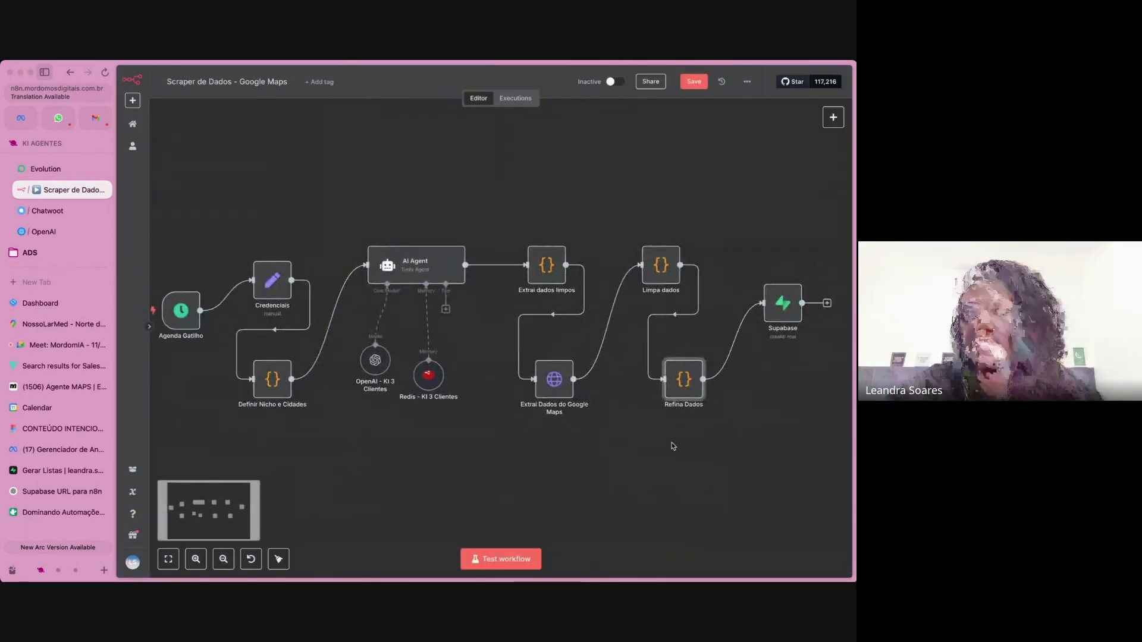
scroll(672, 446, "right", 2)
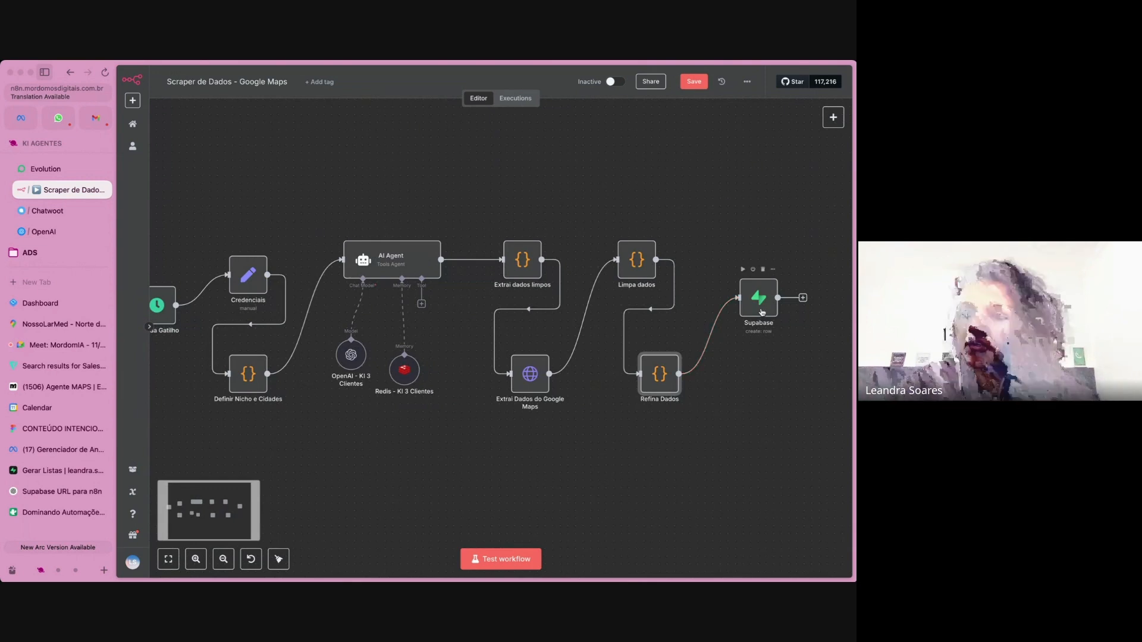
left_click(69, 75)
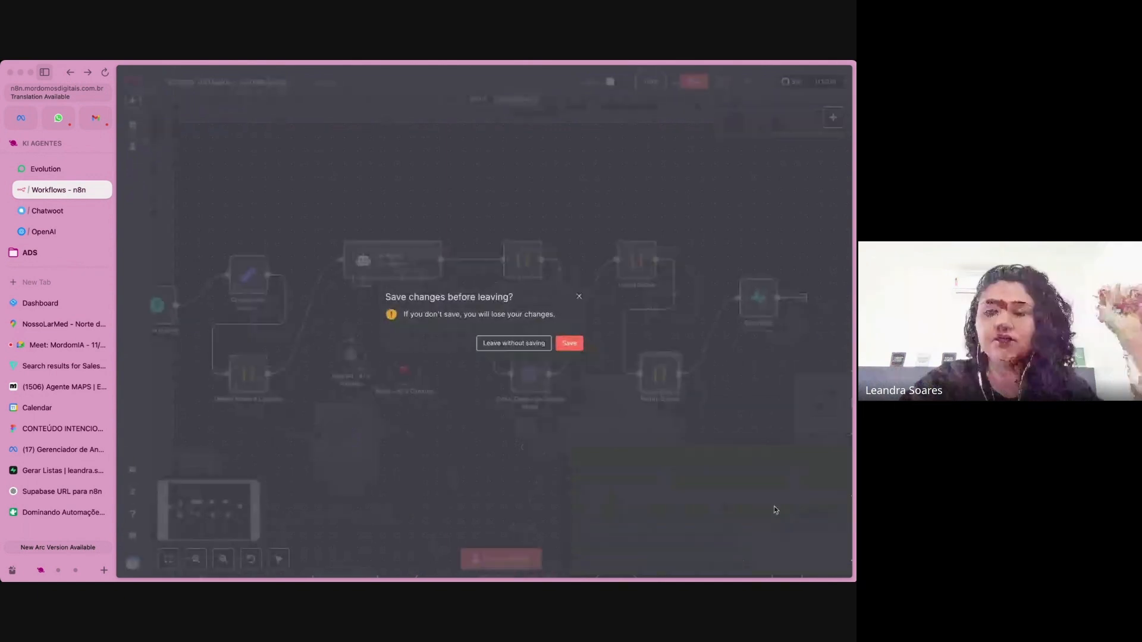
left_click(534, 345)
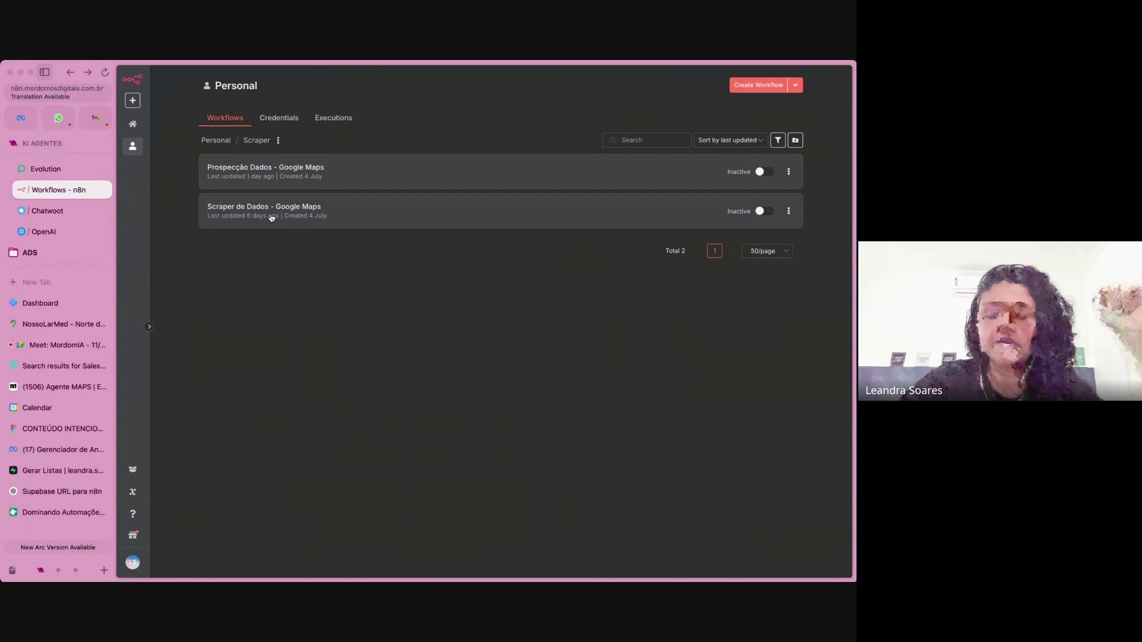
left_click(270, 214)
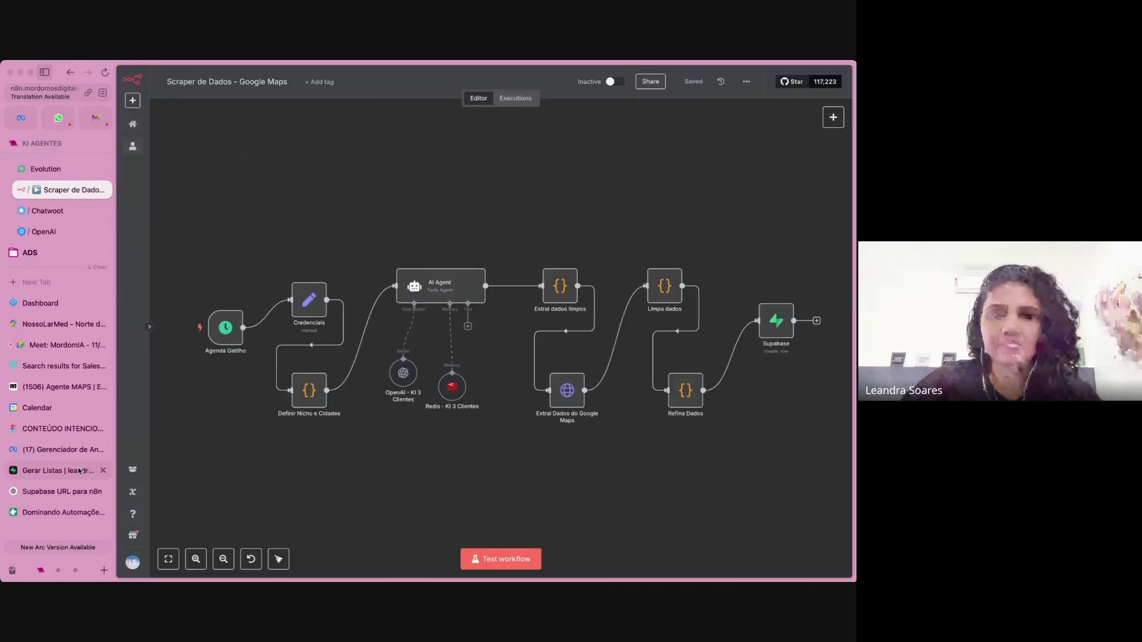
Review the clinicas-estetica-floripa table of the Gerar Listas project in Supabase, consulting the agent diagrams in Figma in between.
left_click(79, 471)
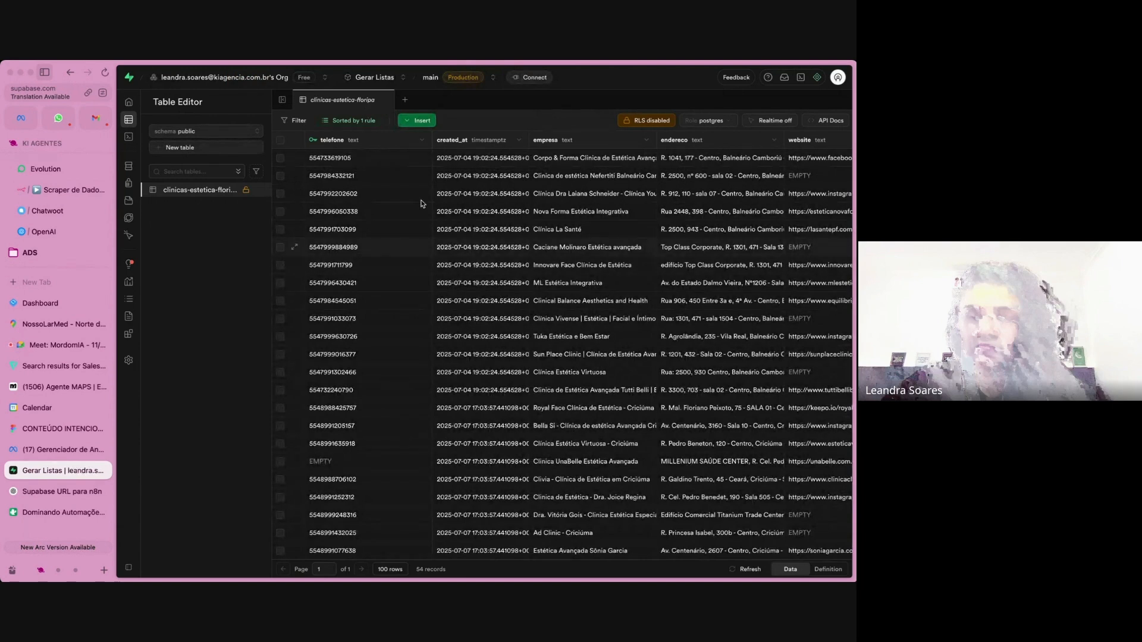
scroll(421, 204, "right", 3)
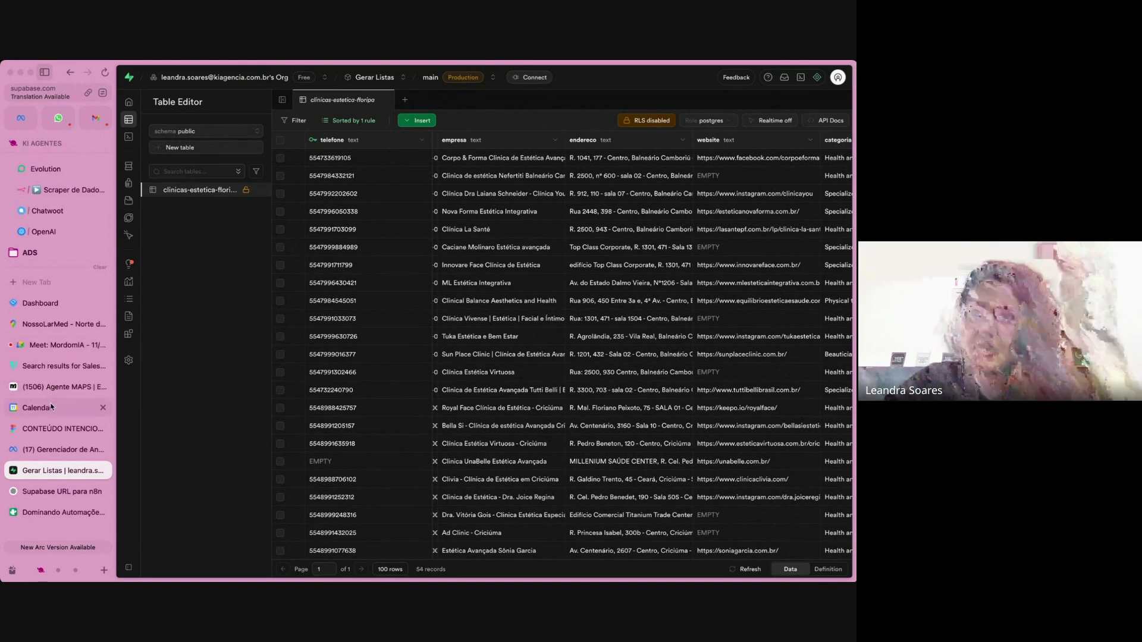
left_click(51, 429)
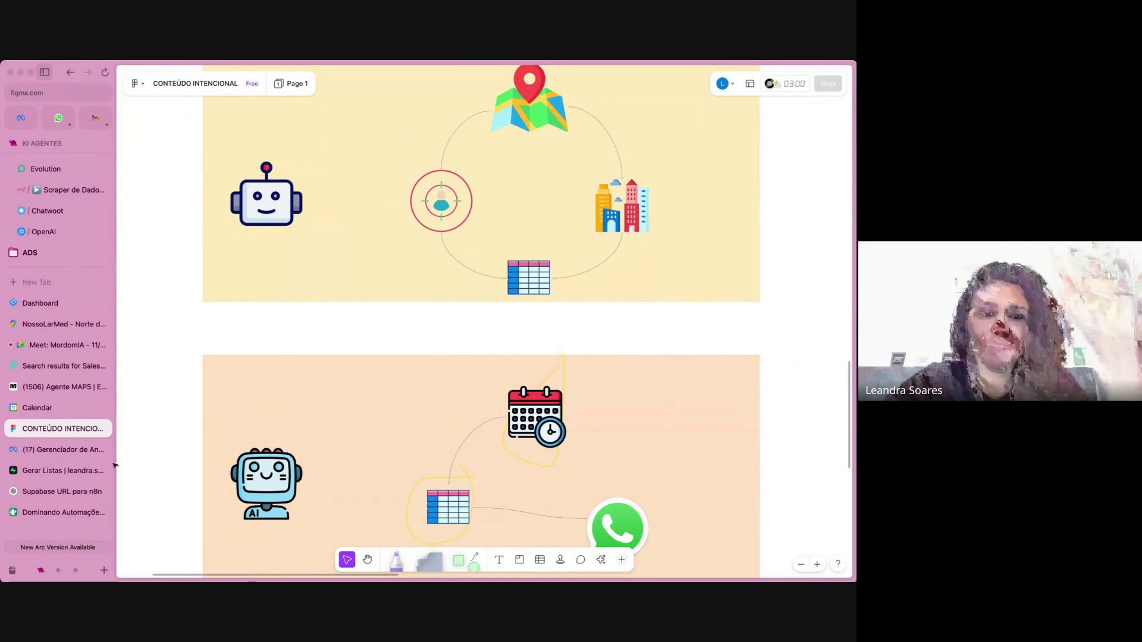
left_click(60, 470)
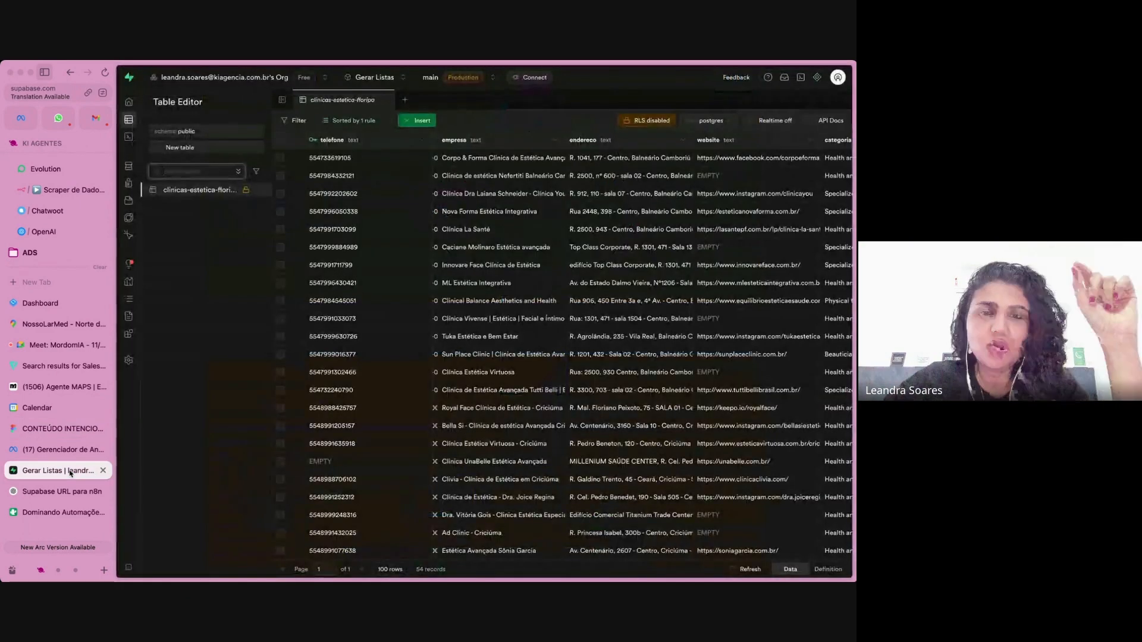
Review the remaining columns of the clinicas-estetica-floripa table, from categoria and avaliacao through mensagem_enviada_em, down to the last leads.
scroll(577, 267, "right", 5)
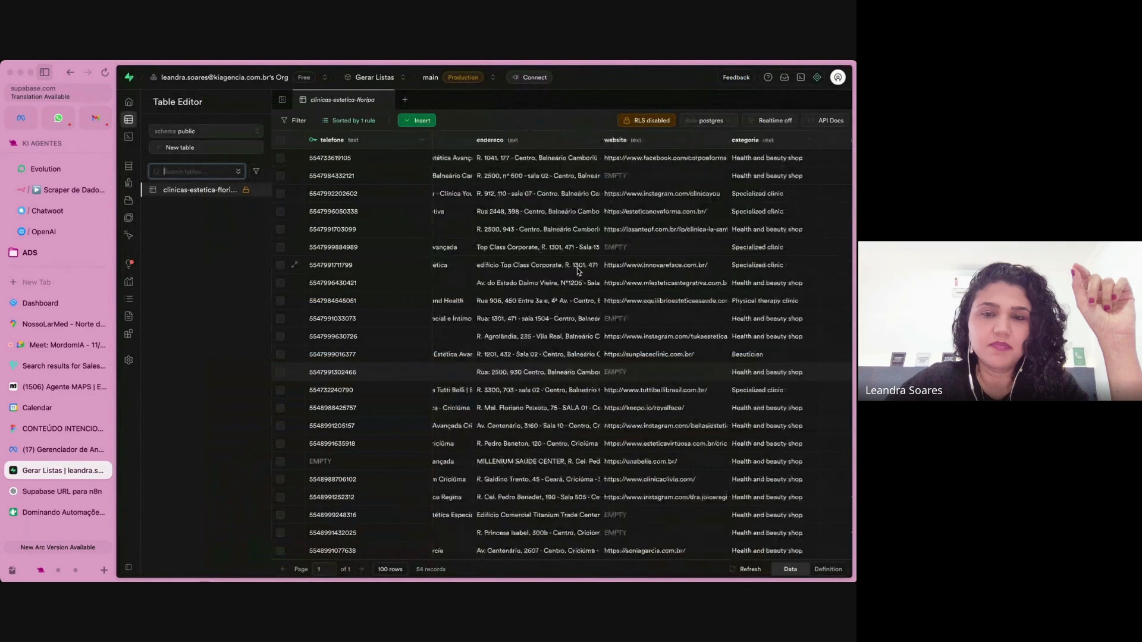
scroll(577, 272, "right", 3)
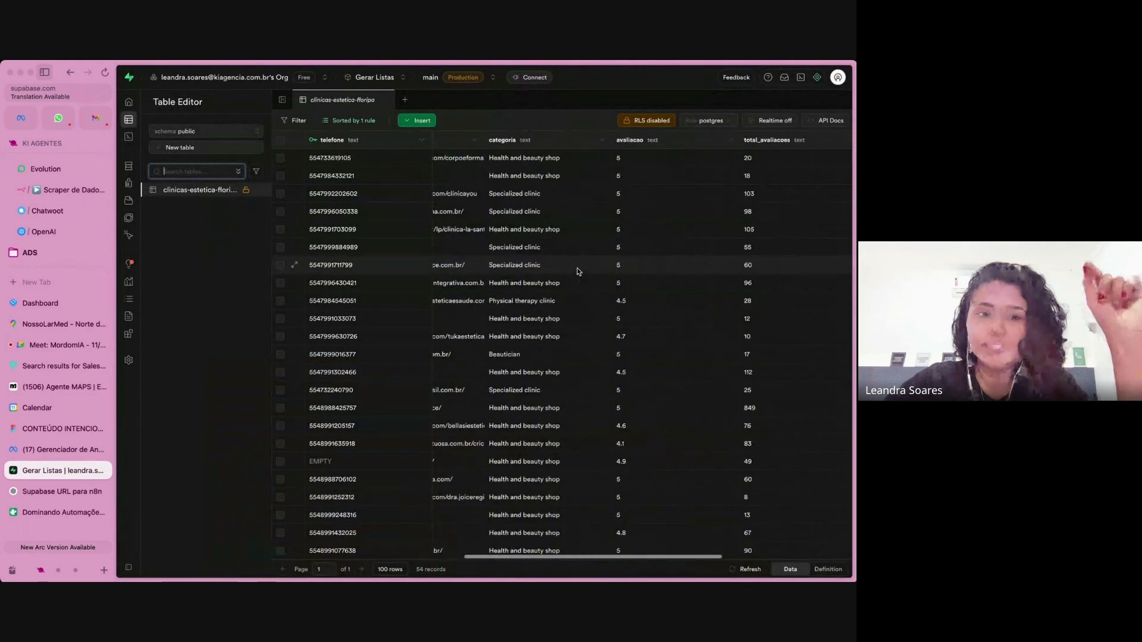
scroll(721, 184, "right", 2)
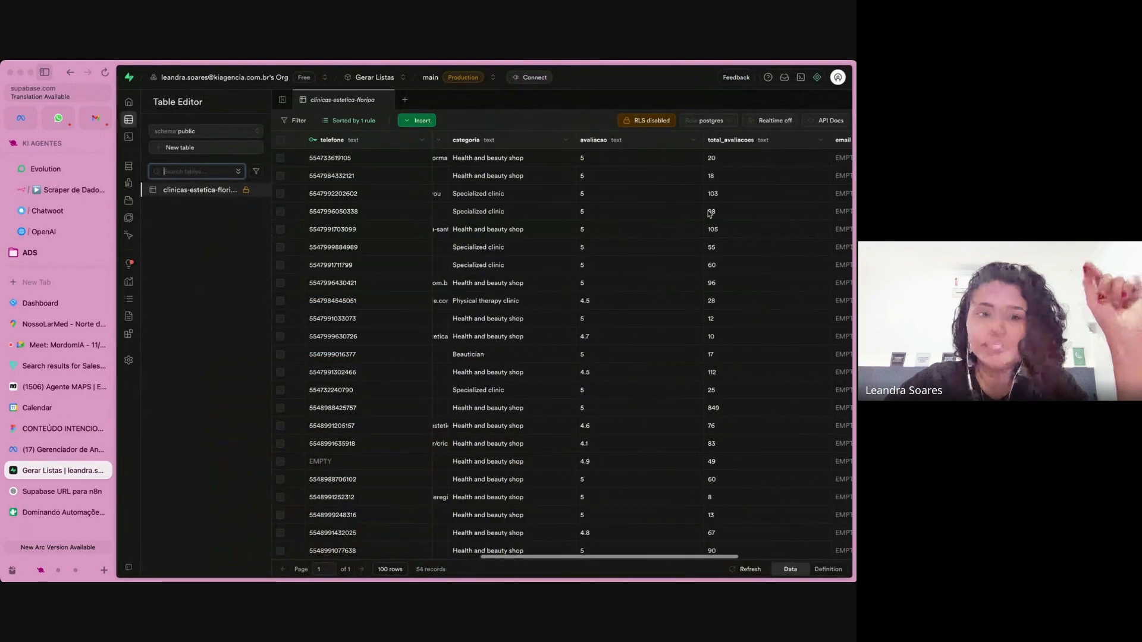
scroll(709, 214, "right", 5)
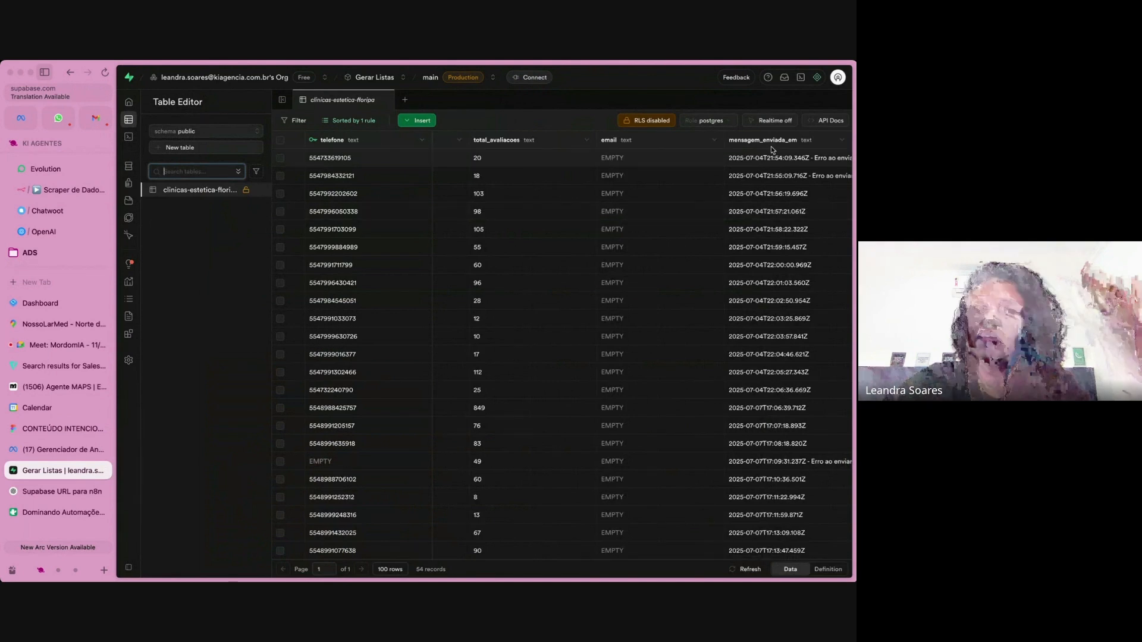
scroll(771, 289, "down", 15)
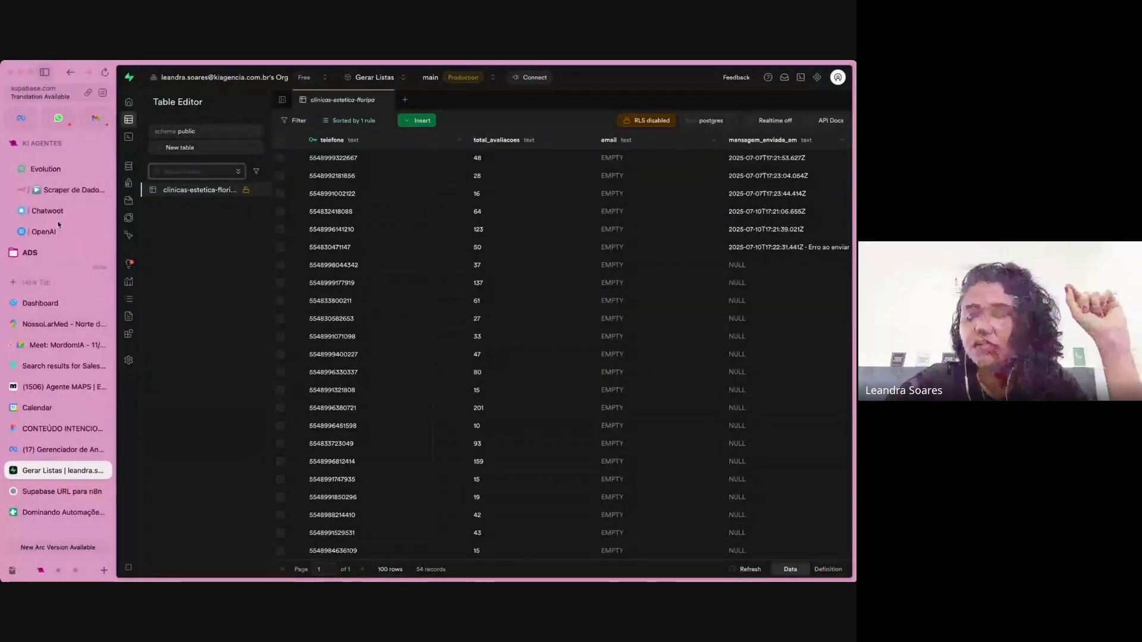
Test-run the Scraper de Dados - Google Maps workflow in n8n and refresh the clinicas-estetica-floripa table in Supabase to check for new leads.
left_click(74, 193)
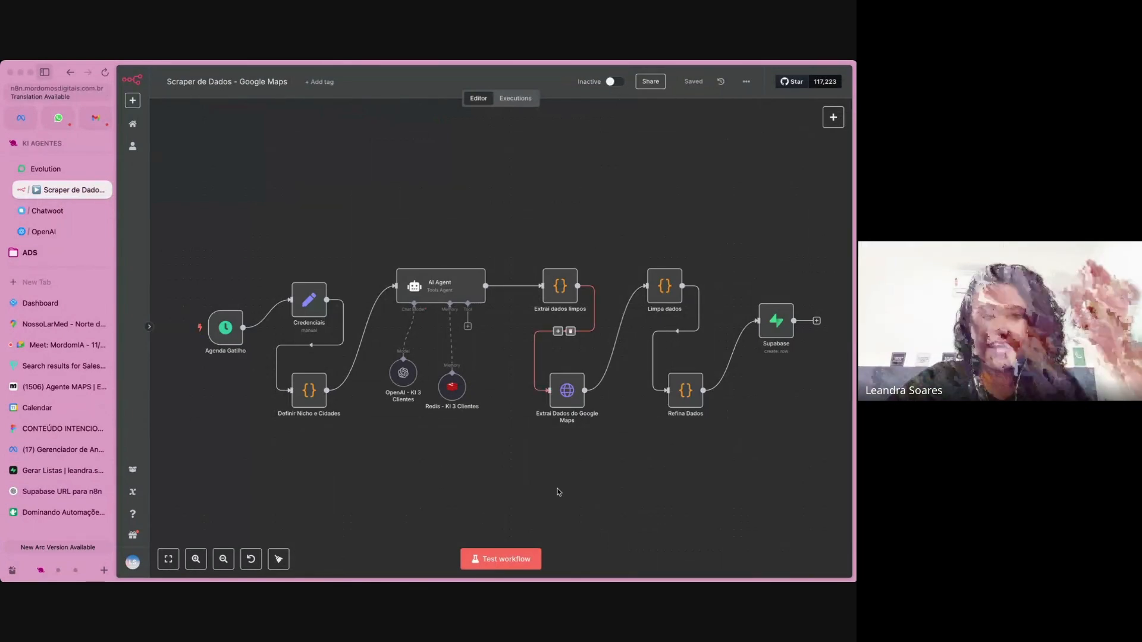
left_click(502, 554)
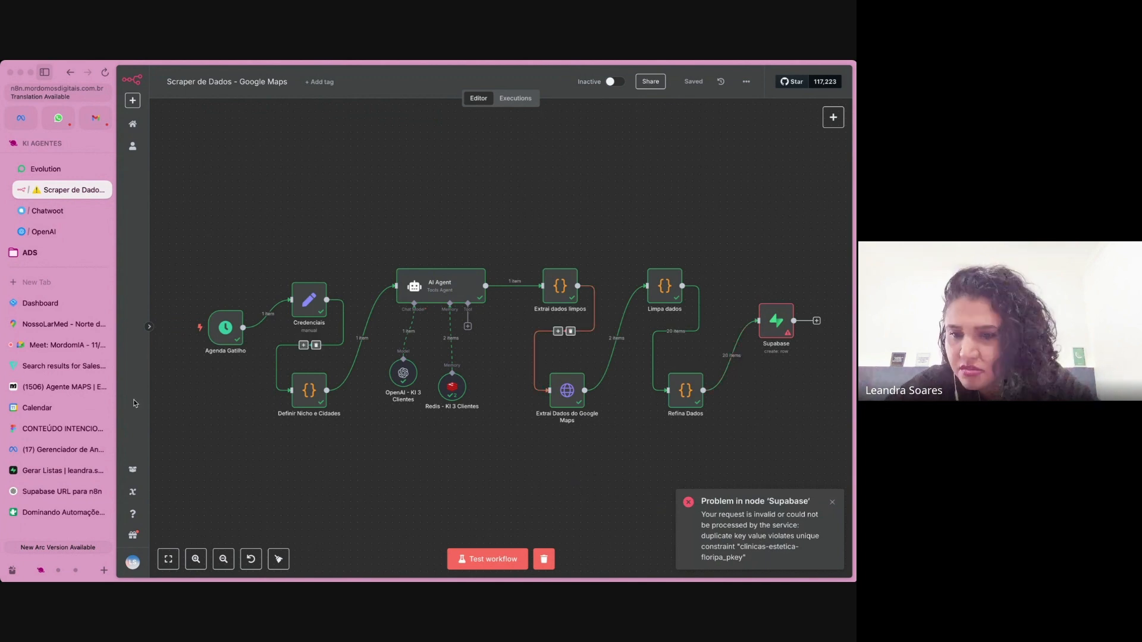
left_click(37, 475)
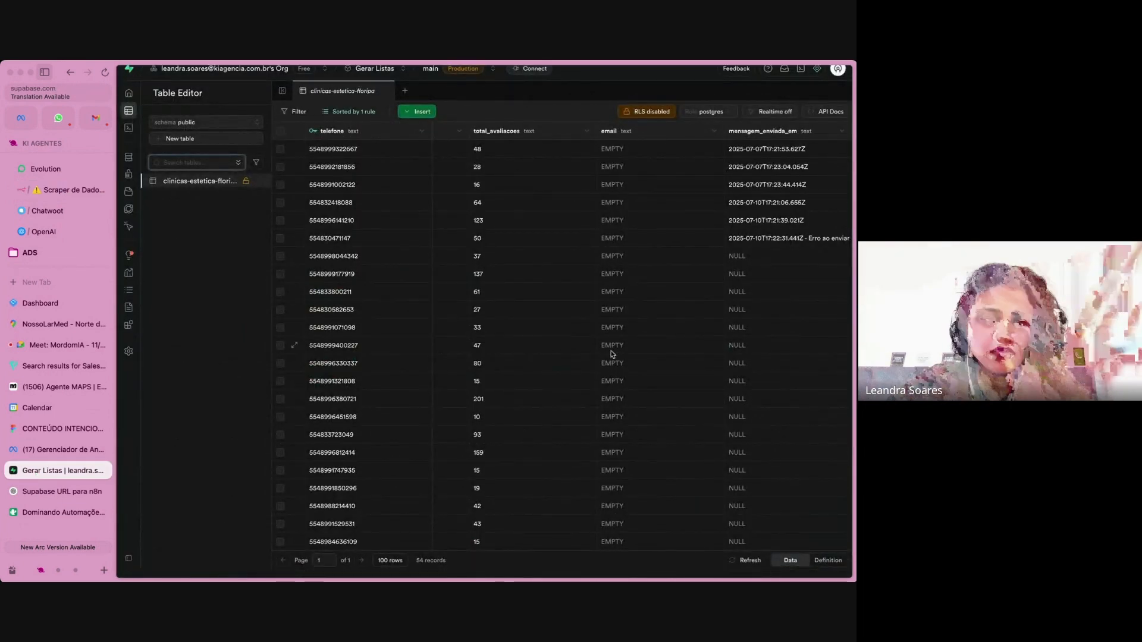
scroll(612, 353, "down", 3)
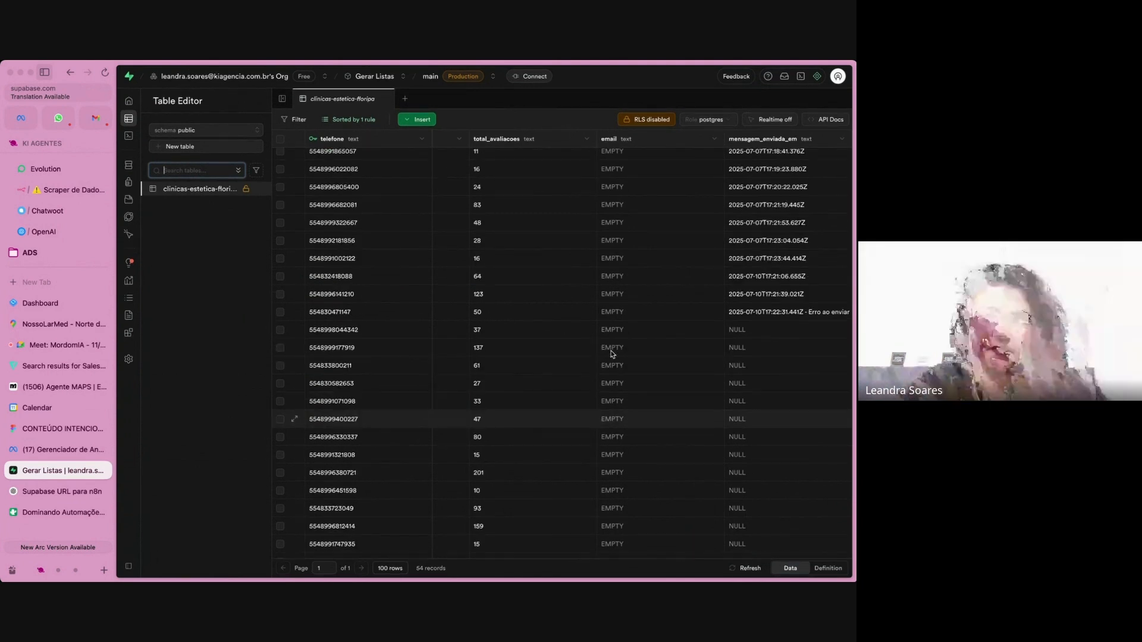
left_click(744, 569)
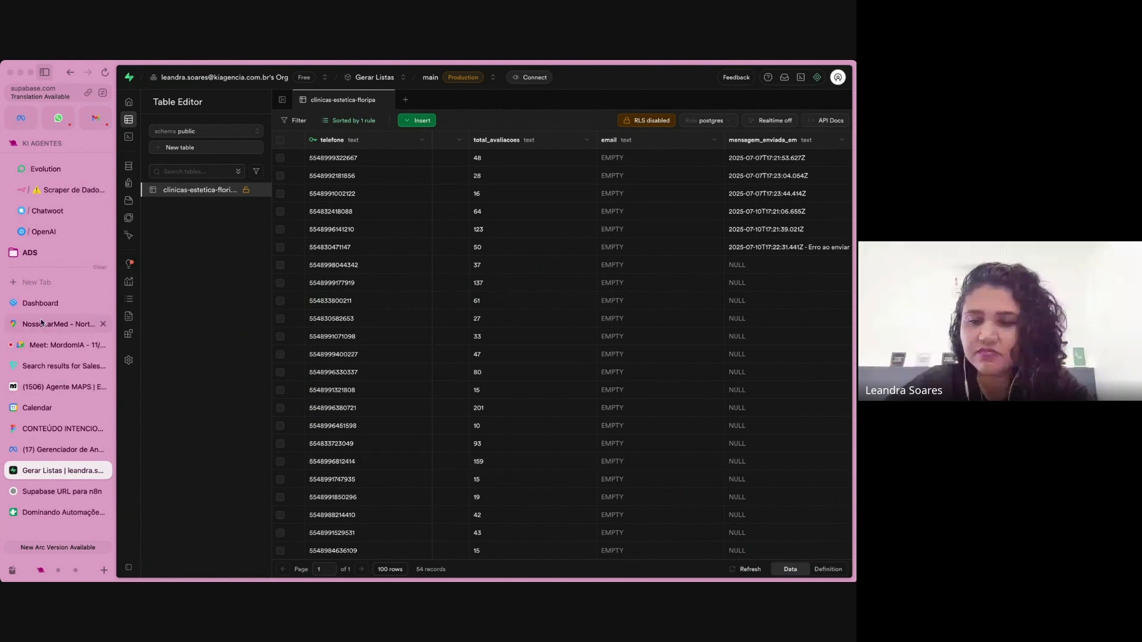
Leave the scraper workflow in n8n, open Prospecção Dados - Google Maps from the Scraper folder, and dismiss the error notification.
left_click(76, 188)
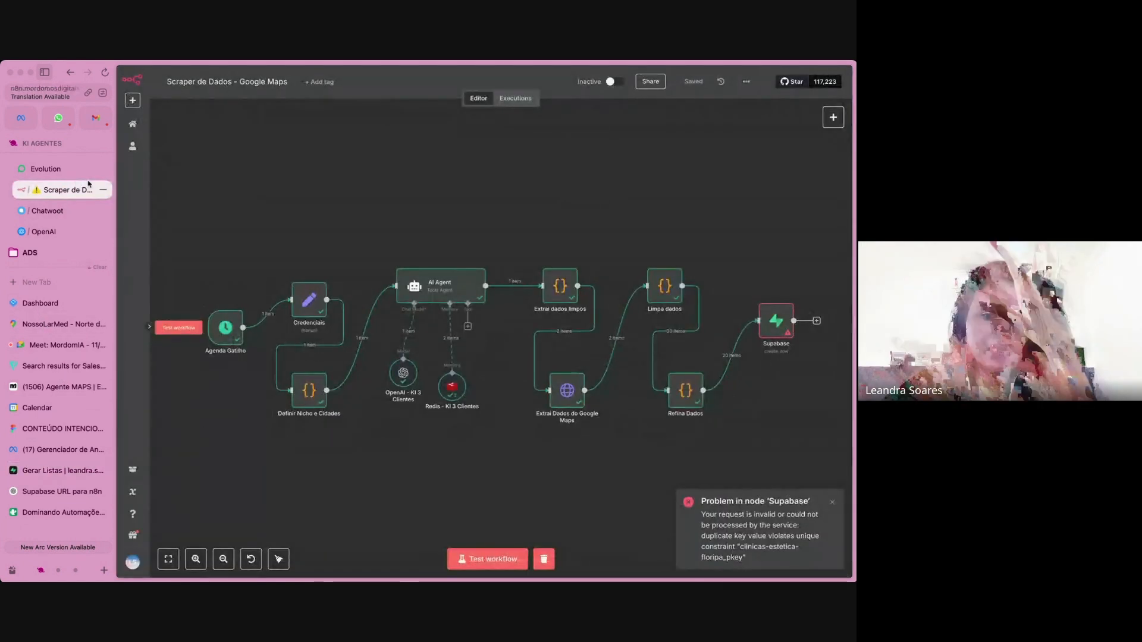
left_click(70, 72)
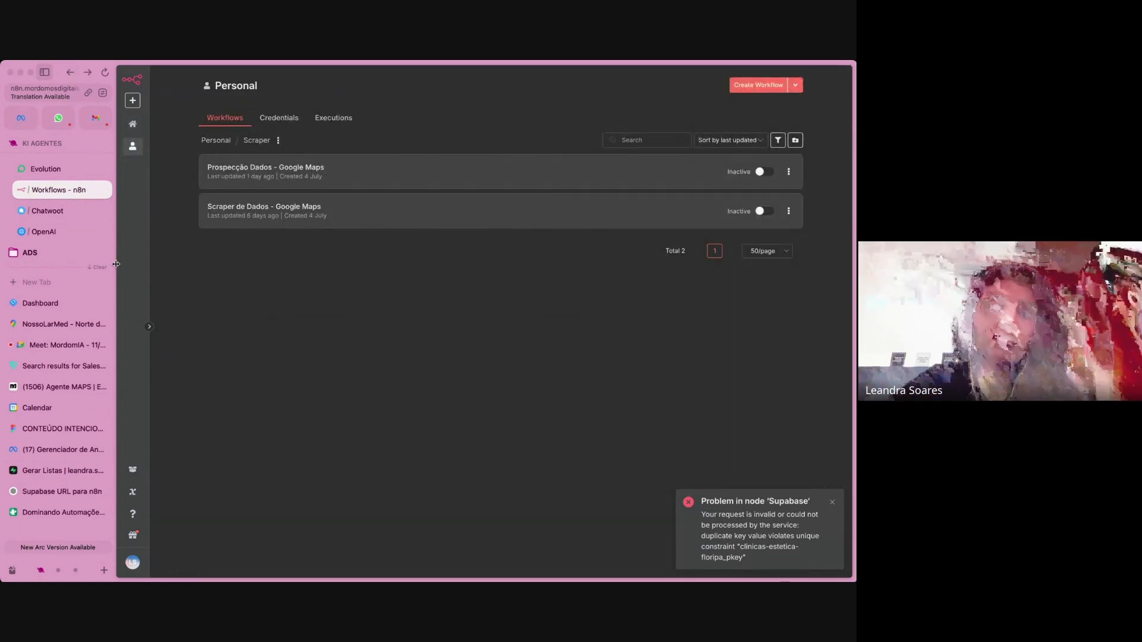
left_click(34, 470)
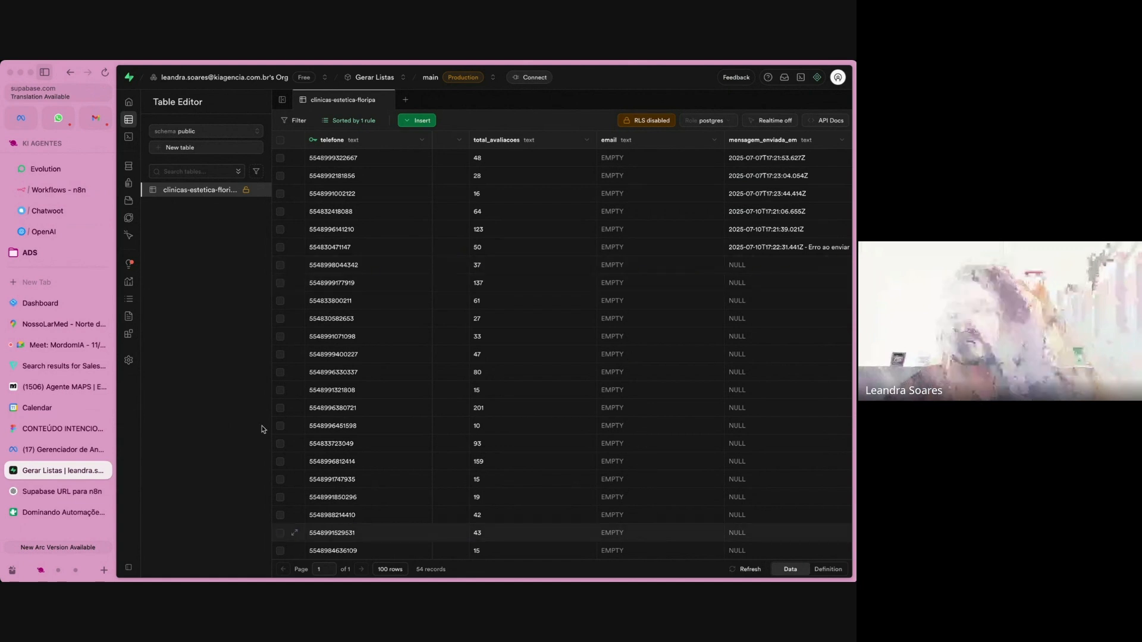
left_click(65, 194)
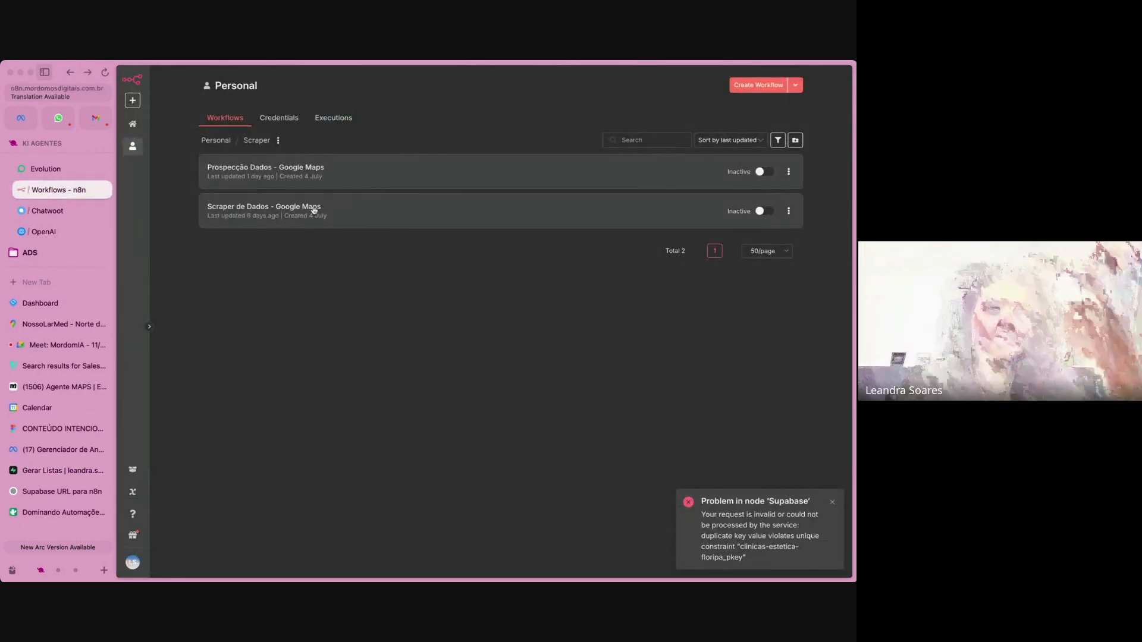
left_click(324, 173)
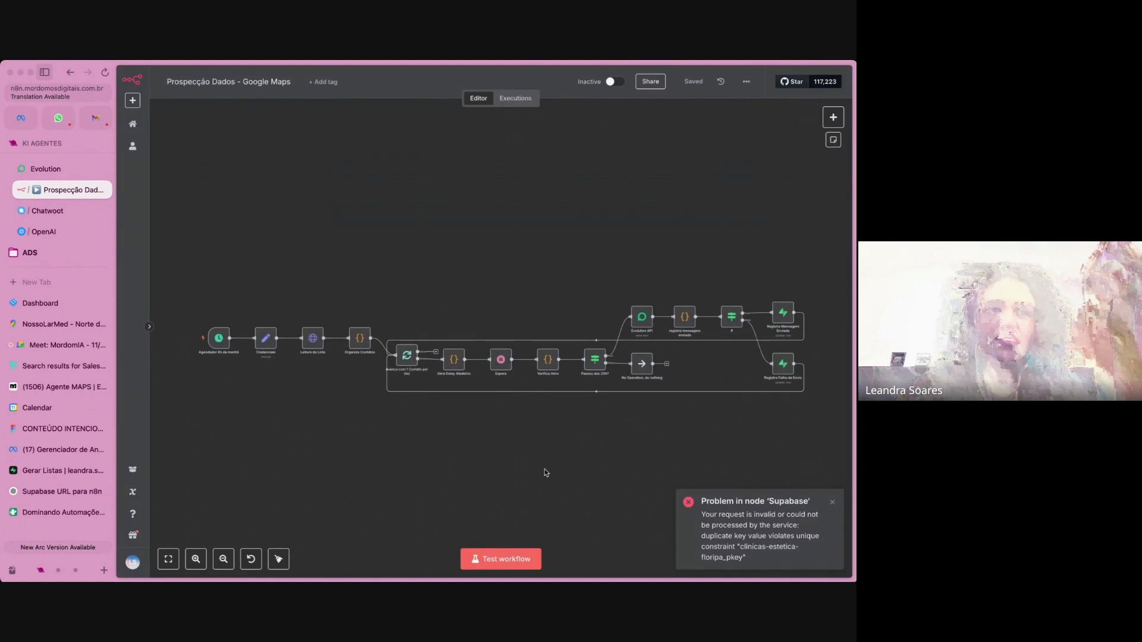
left_click(833, 503)
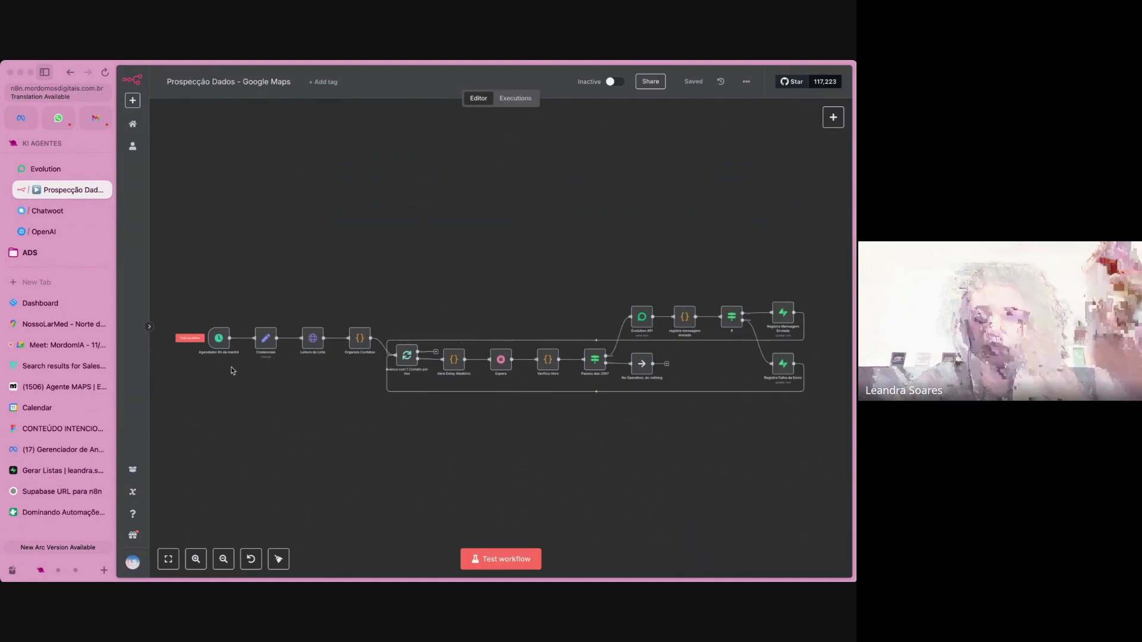
Review the Agendador 8h da manhã trigger's schedule, including the trigger hour options and the days between triggers, leaving the settings unchanged.
scroll(231, 367, "up", 5)
scroll(232, 371, "left", 3)
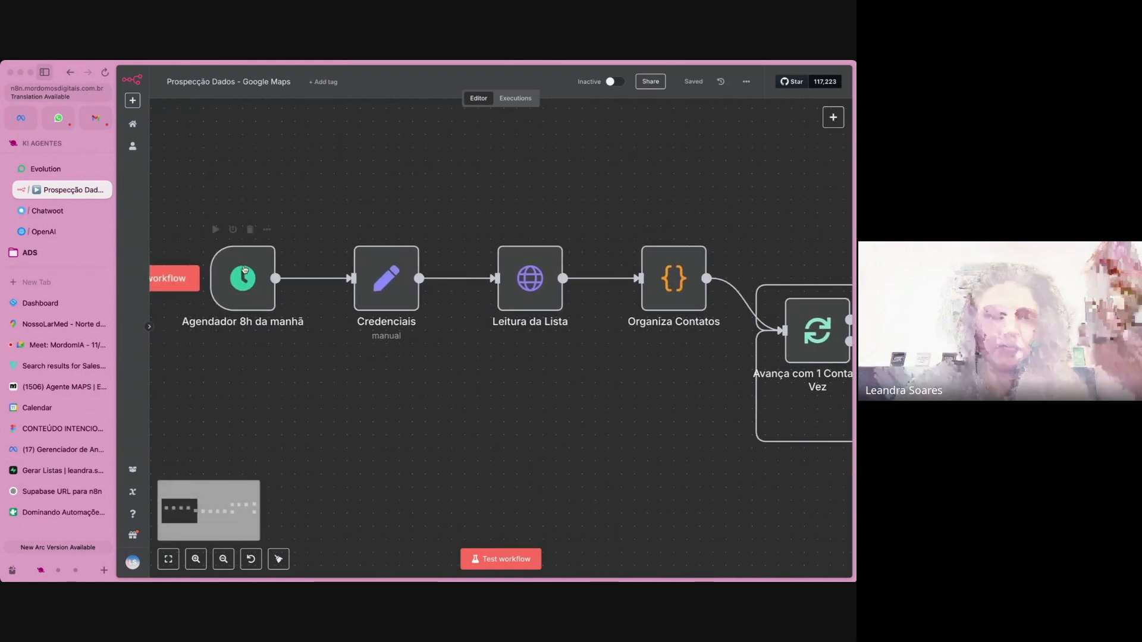
double_click(244, 269)
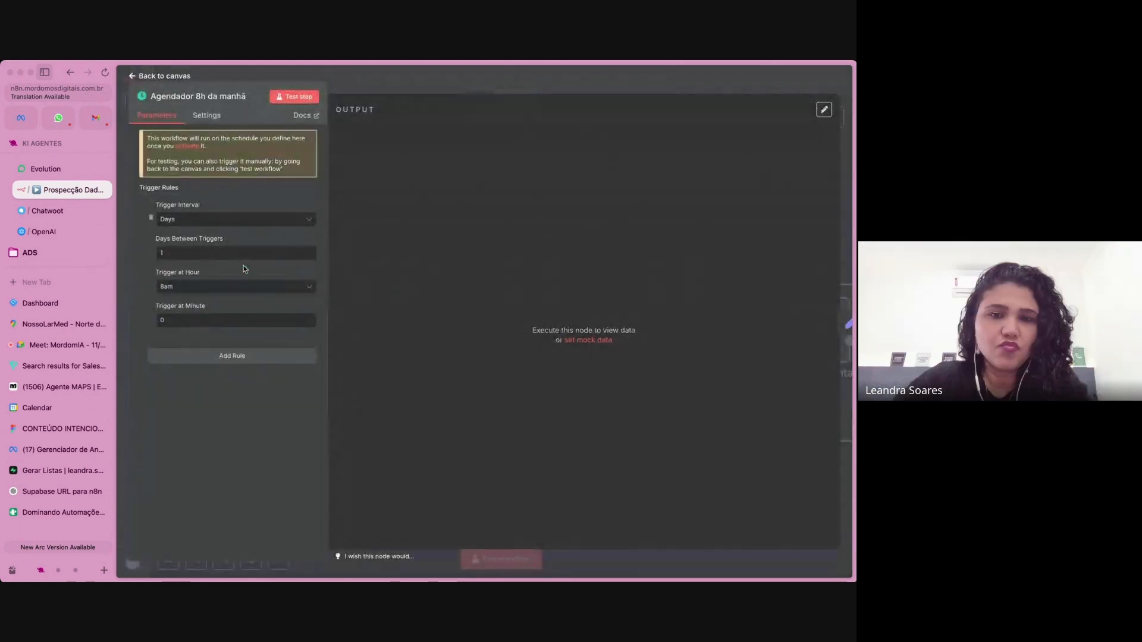
left_click(192, 291)
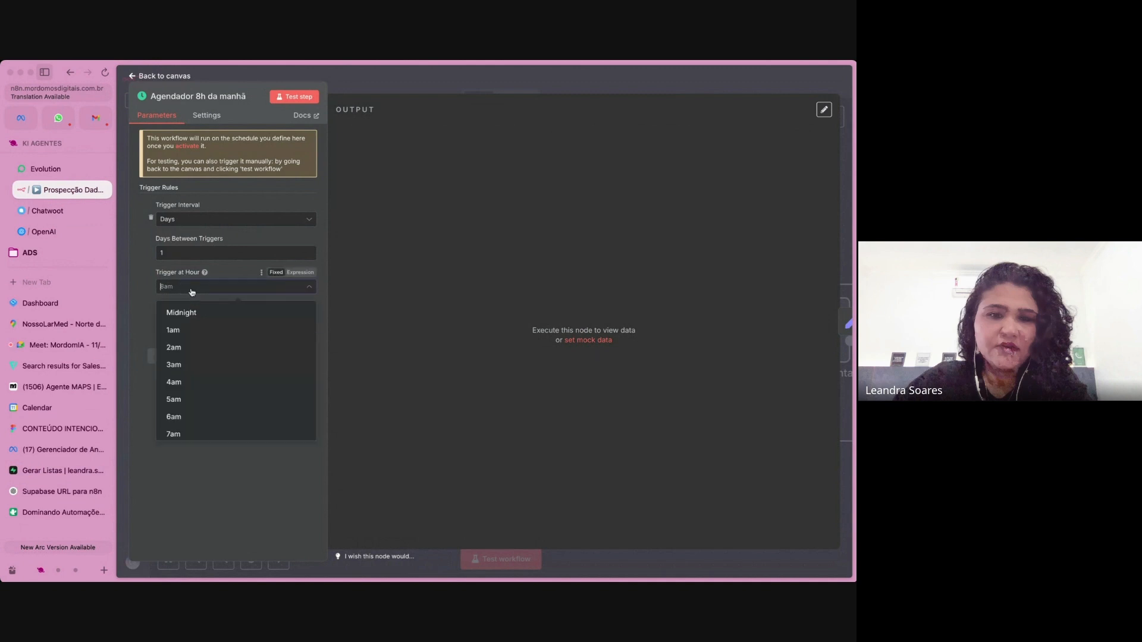
scroll(192, 407, "down", 1)
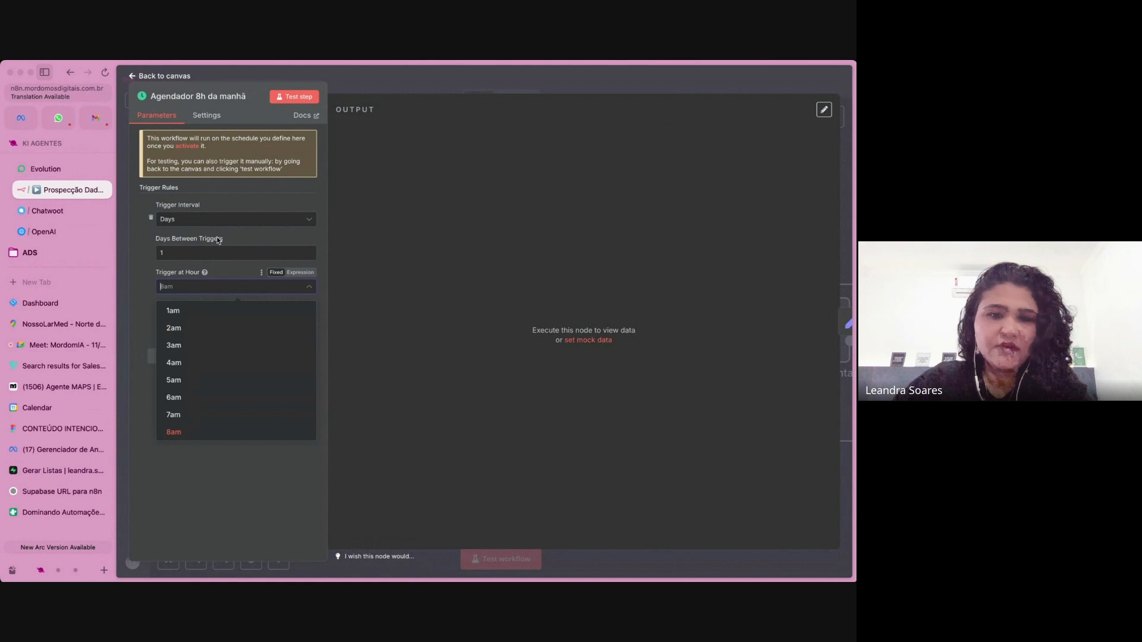
key("Up")
left_click(181, 252)
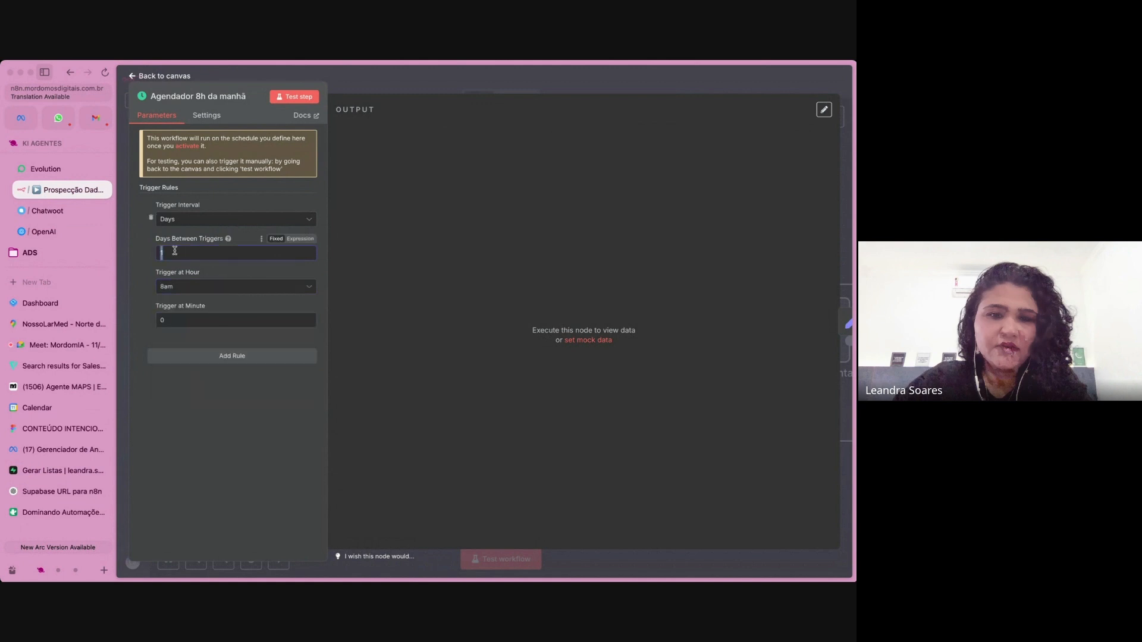
double_click(163, 254)
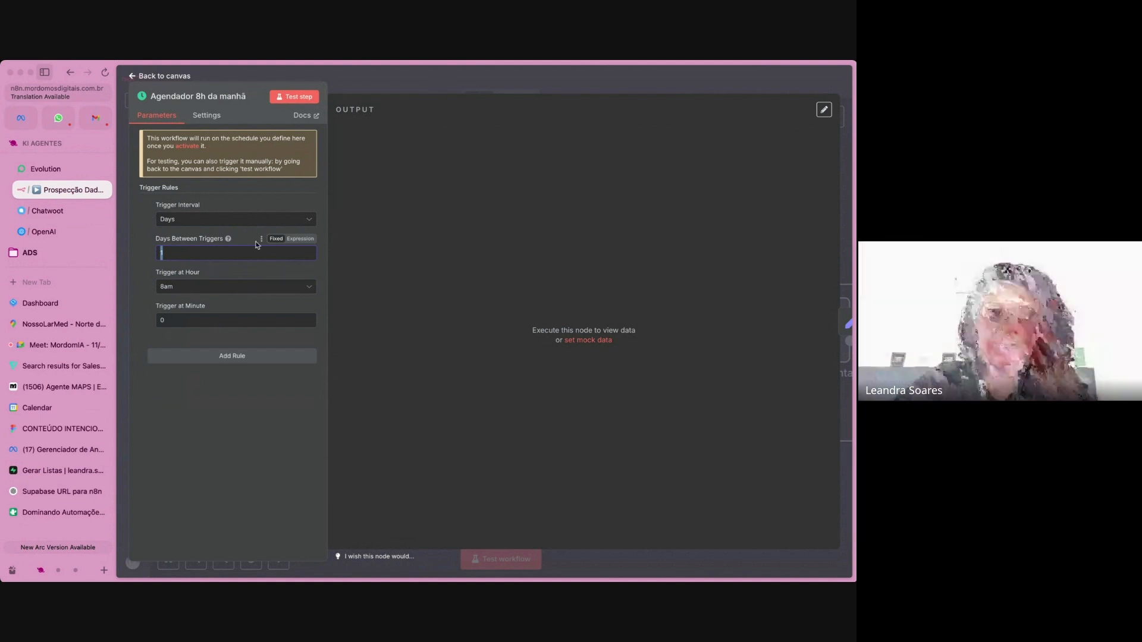
left_click(464, 82)
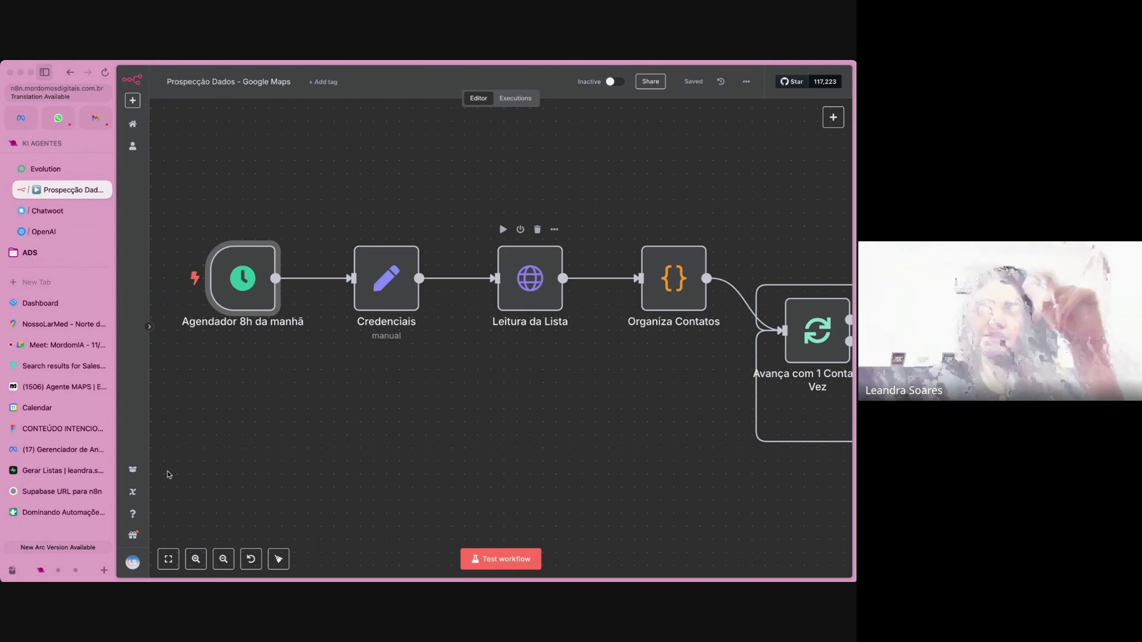
Check the lead table in Supabase, then follow the n8n prospecting flow from Credenciais through the contact loop to Verifica Hora.
left_click(62, 472)
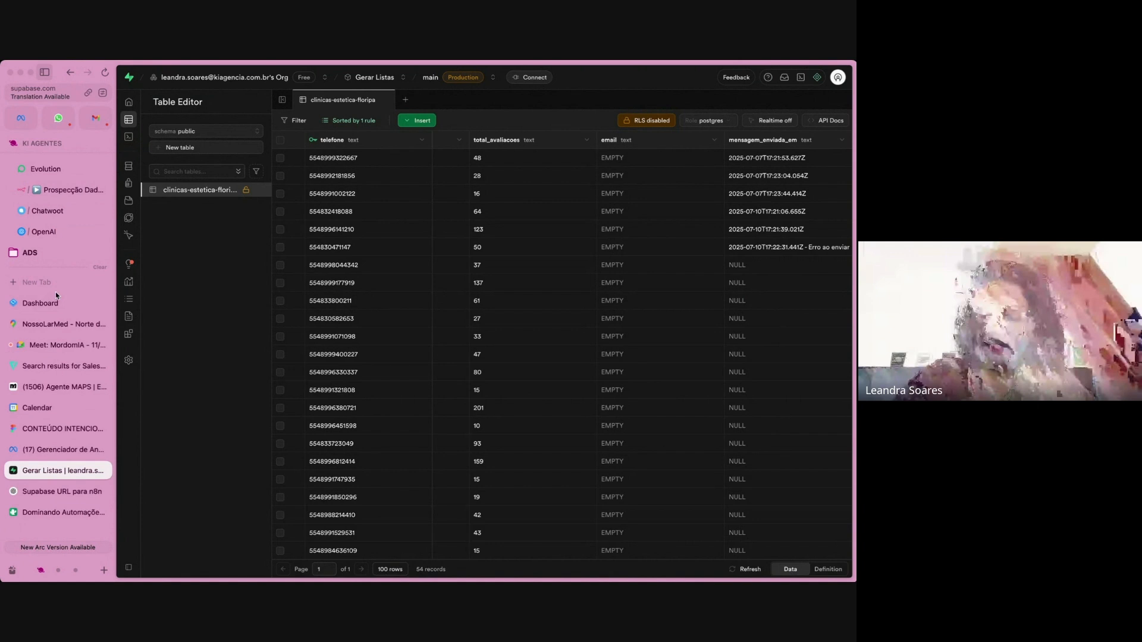
left_click(61, 190)
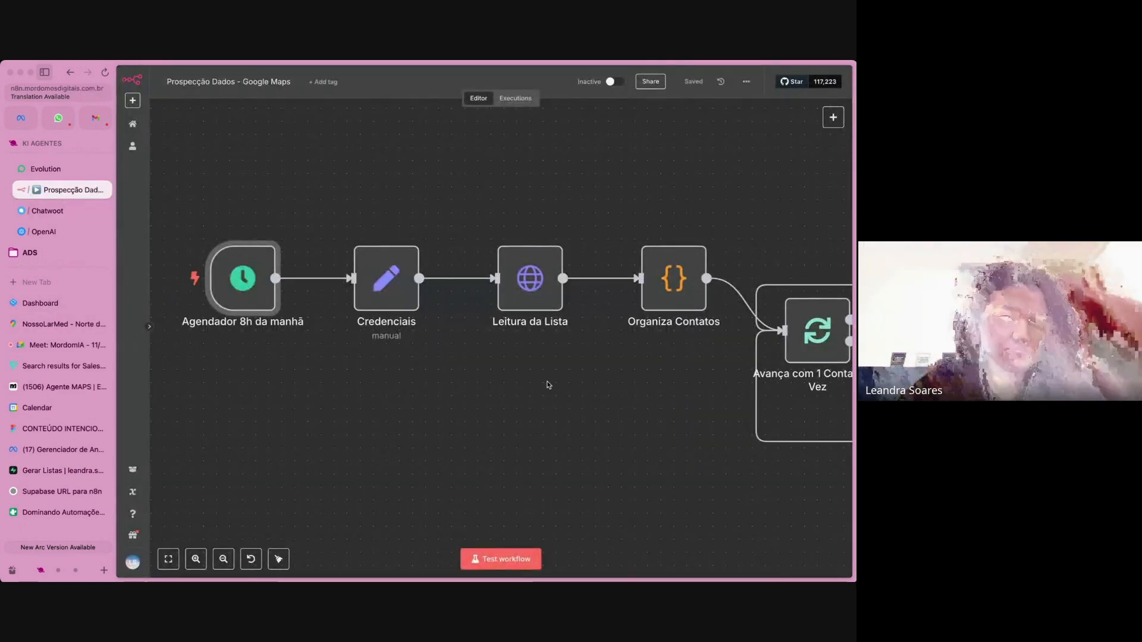
scroll(548, 385, "right", 6)
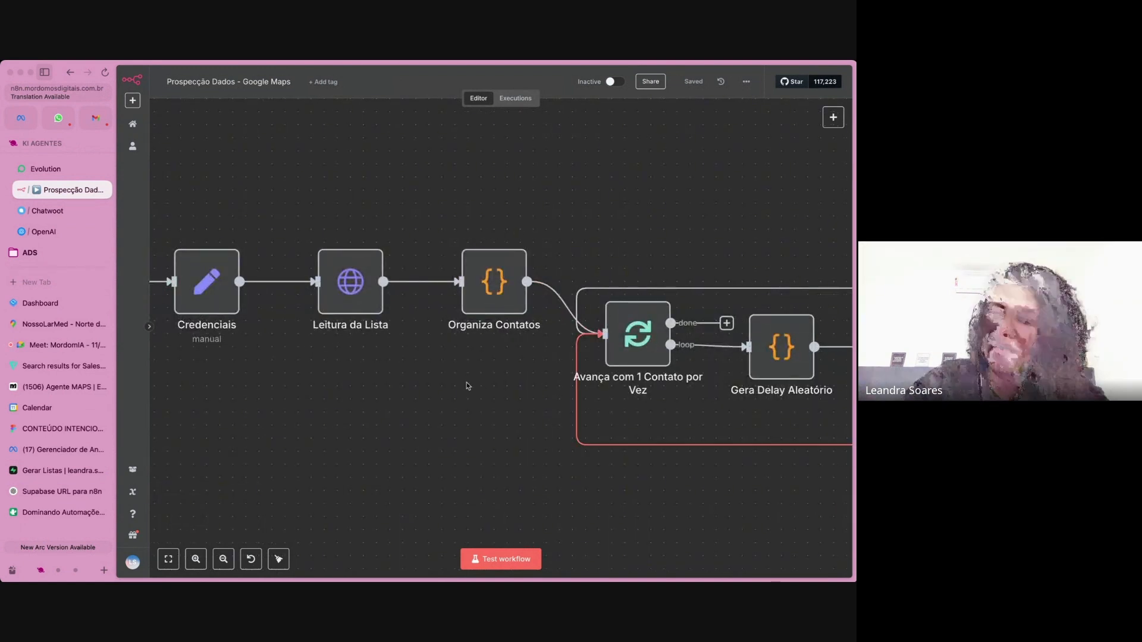
scroll(468, 385, "right", 3)
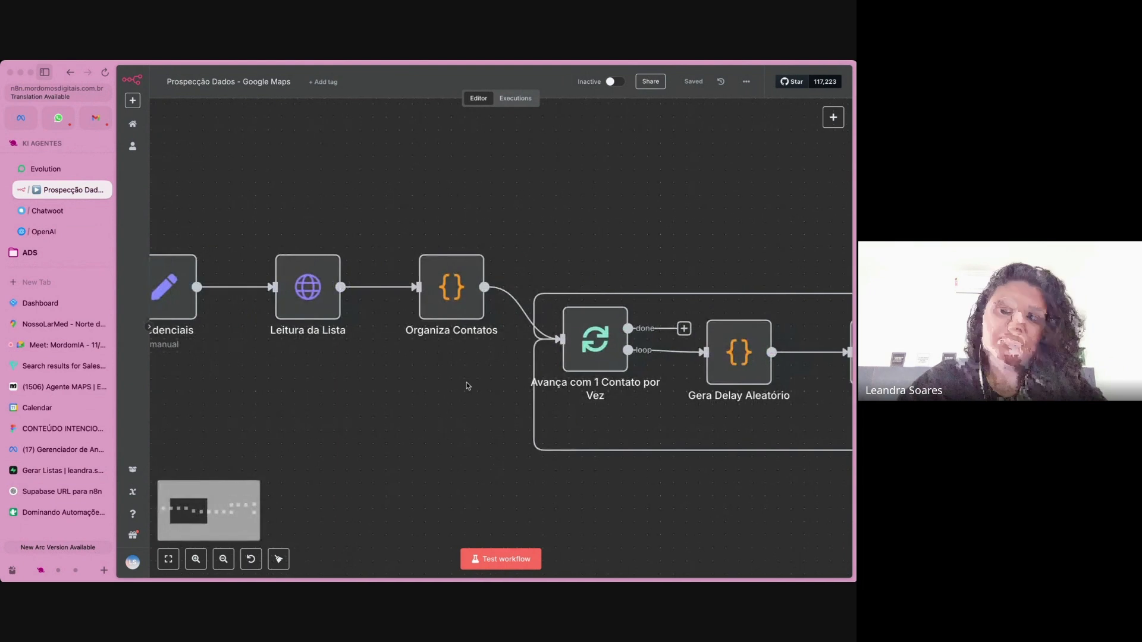
scroll(467, 386, "right", 10)
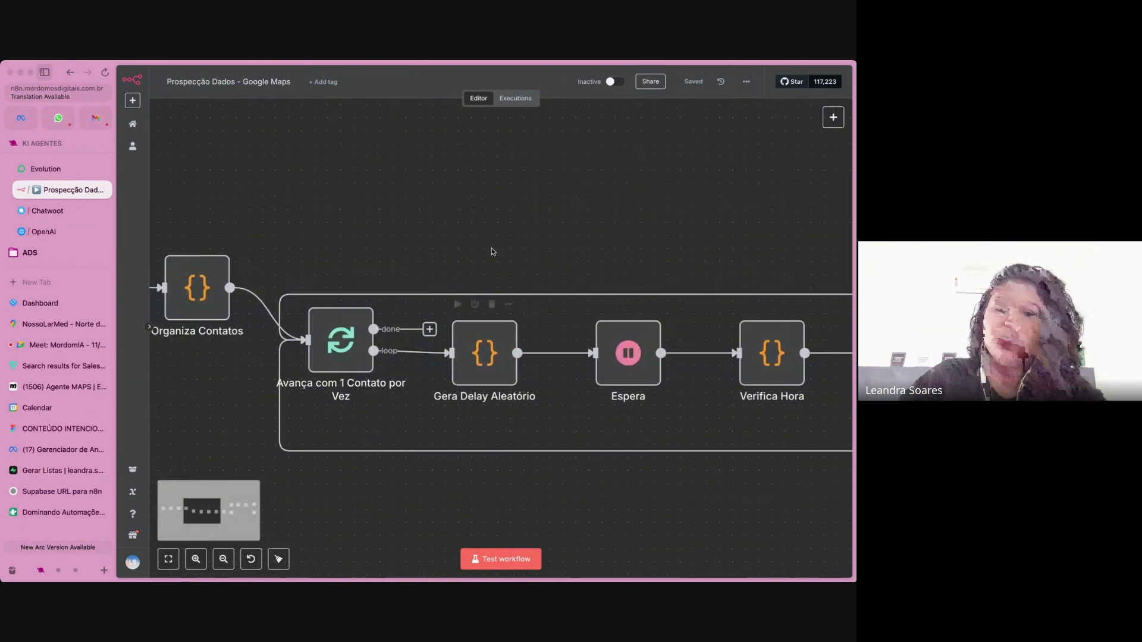
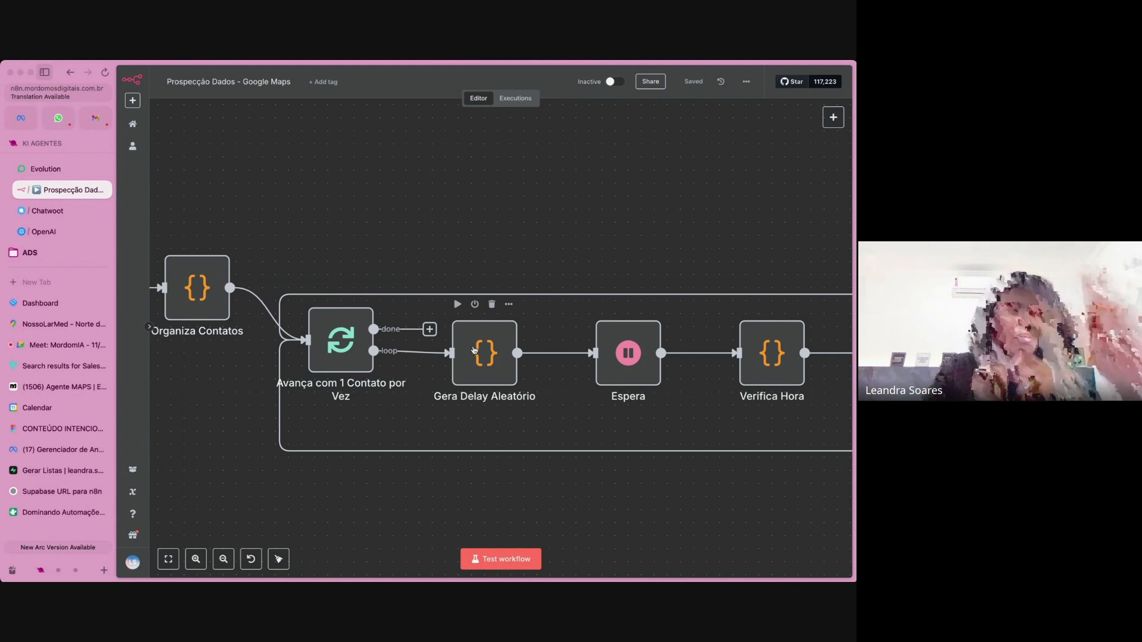
Review the JavaScript code of the Gera Delay Aleatório node, then that of the Verifica Hora node, closing each one.
left_click(487, 351)
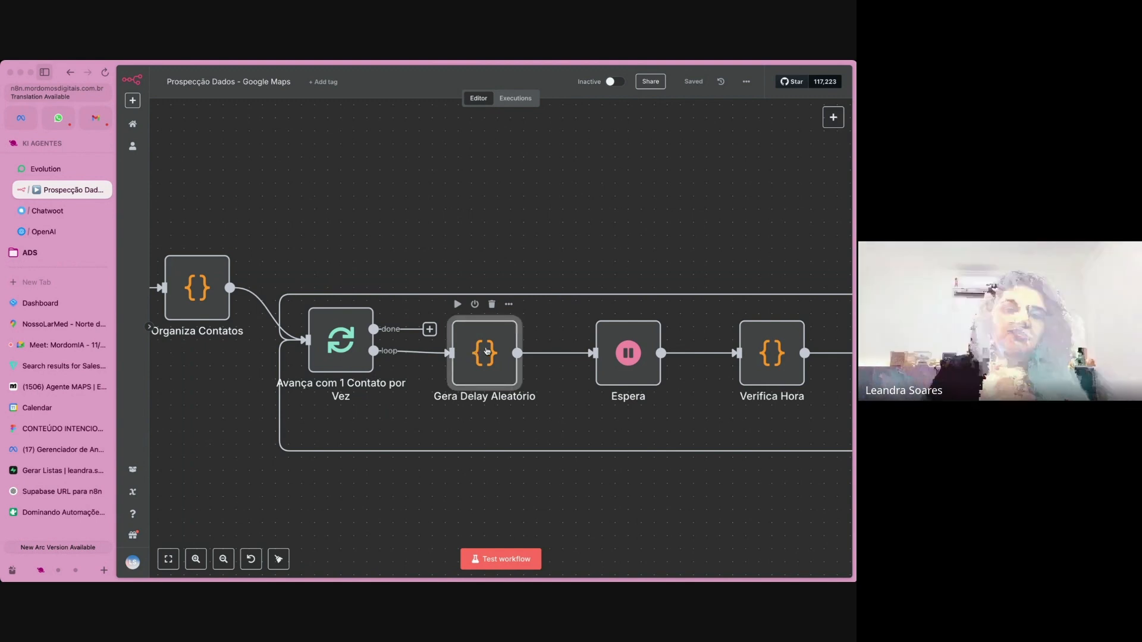
double_click(486, 350)
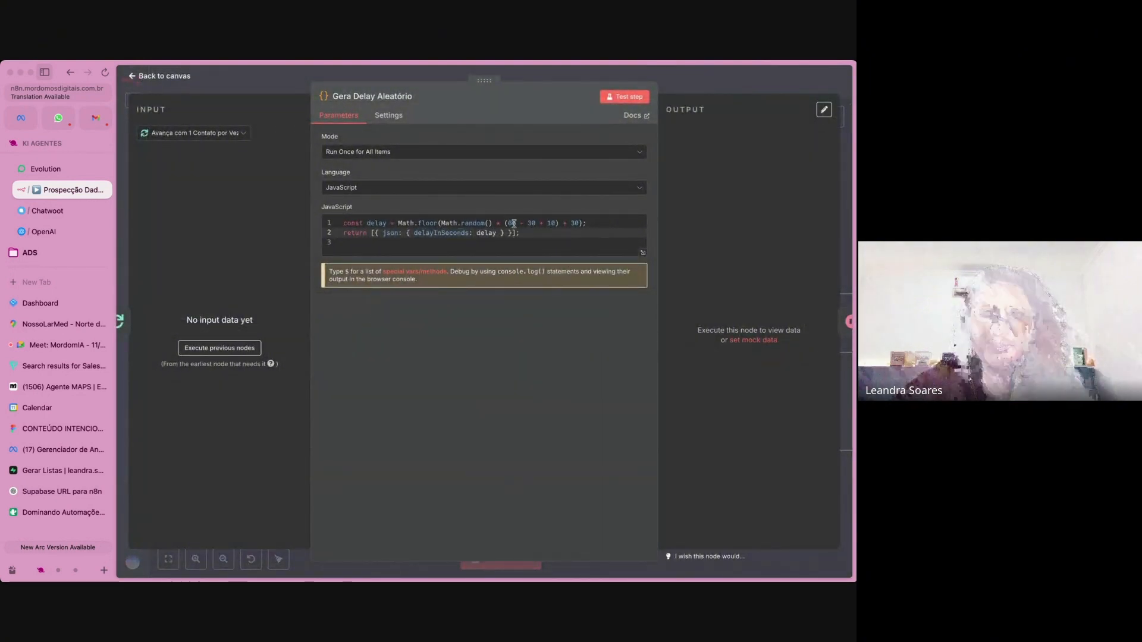
left_click(723, 85)
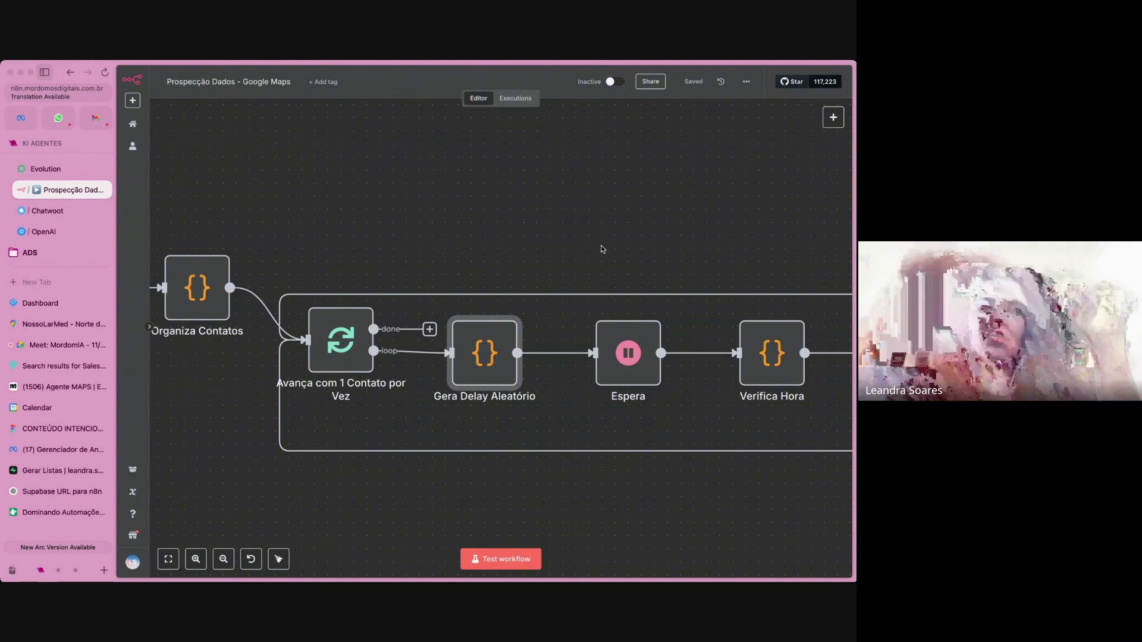
scroll(602, 249, "right", 5)
scroll(602, 249, "right", 14)
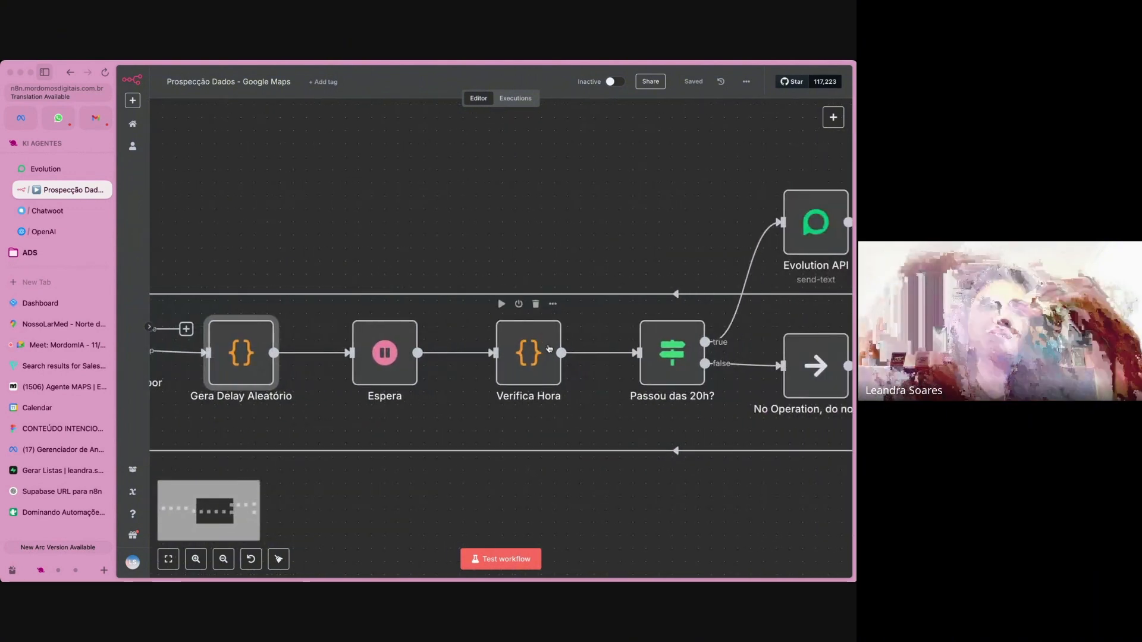
double_click(547, 344)
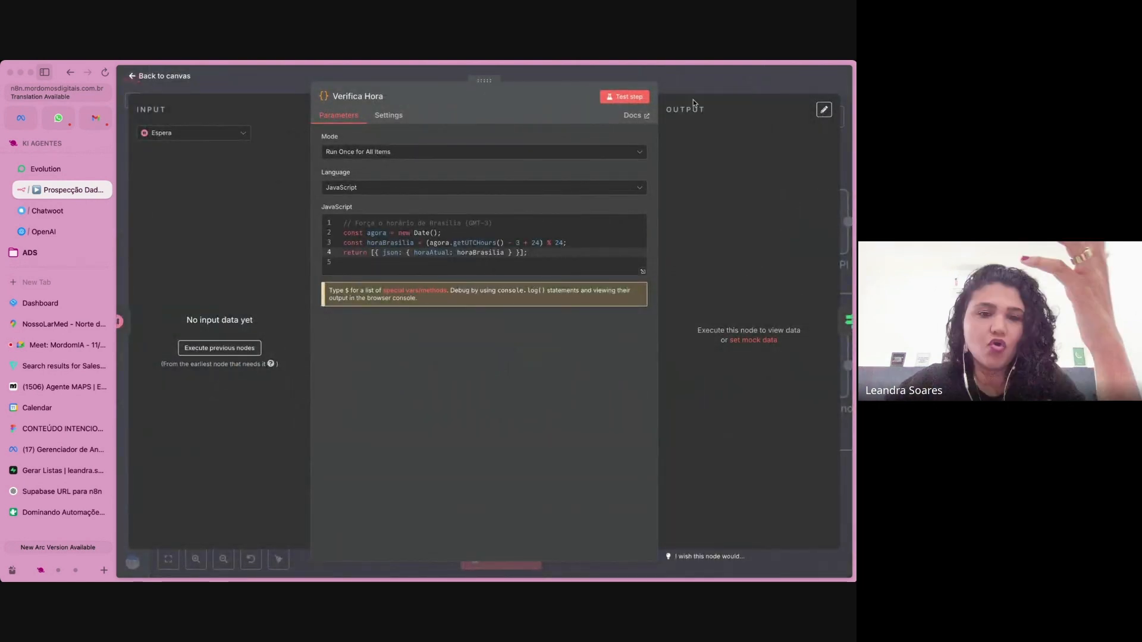
left_click(713, 84)
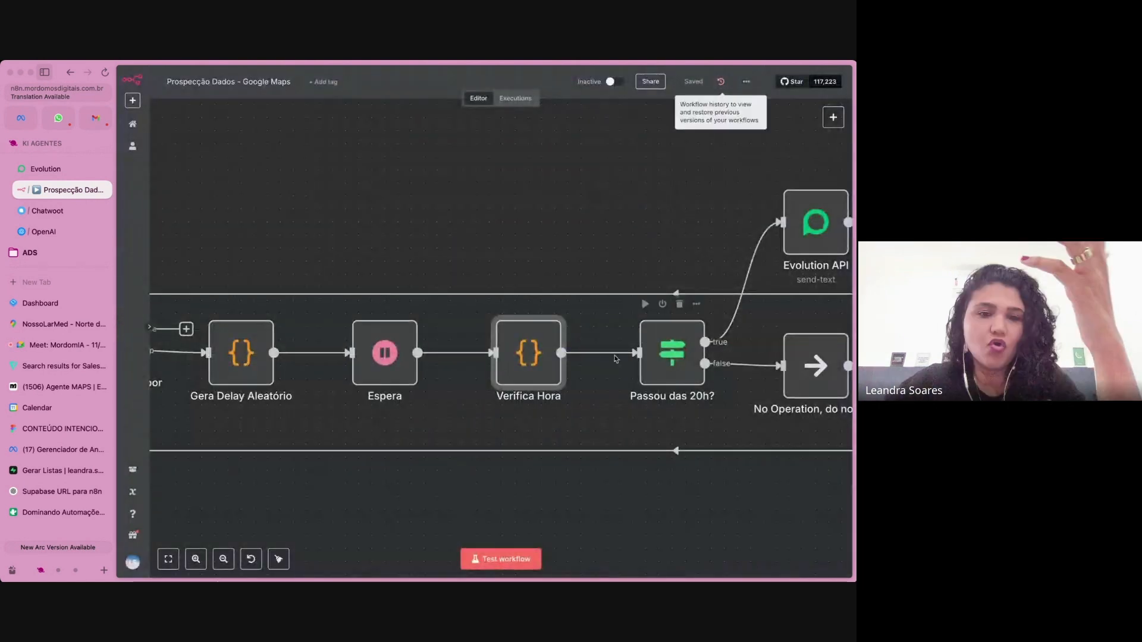
Inspect the hour limit in the condition of the Passou das 20h? node and return to the canvas.
scroll(597, 371, "right", 5)
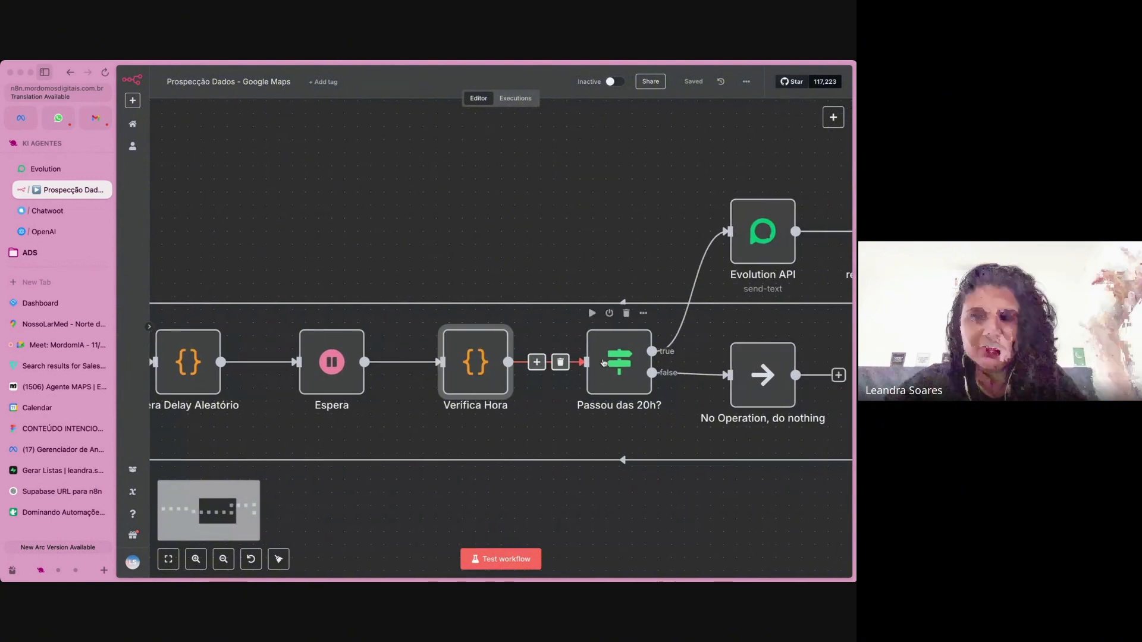
double_click(608, 360)
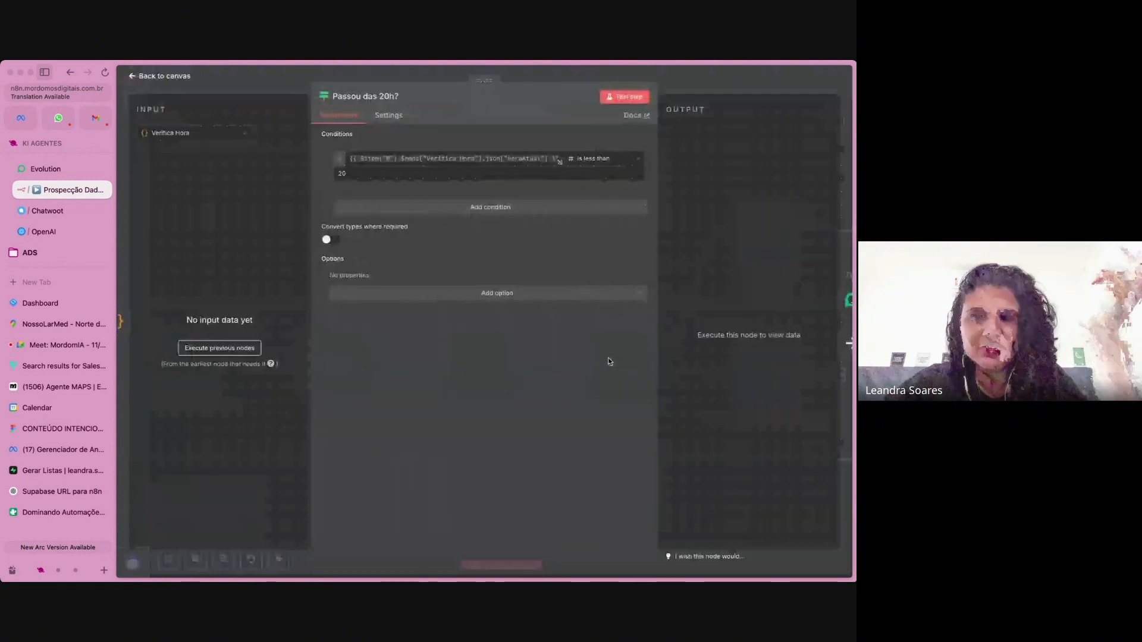
left_click(352, 175)
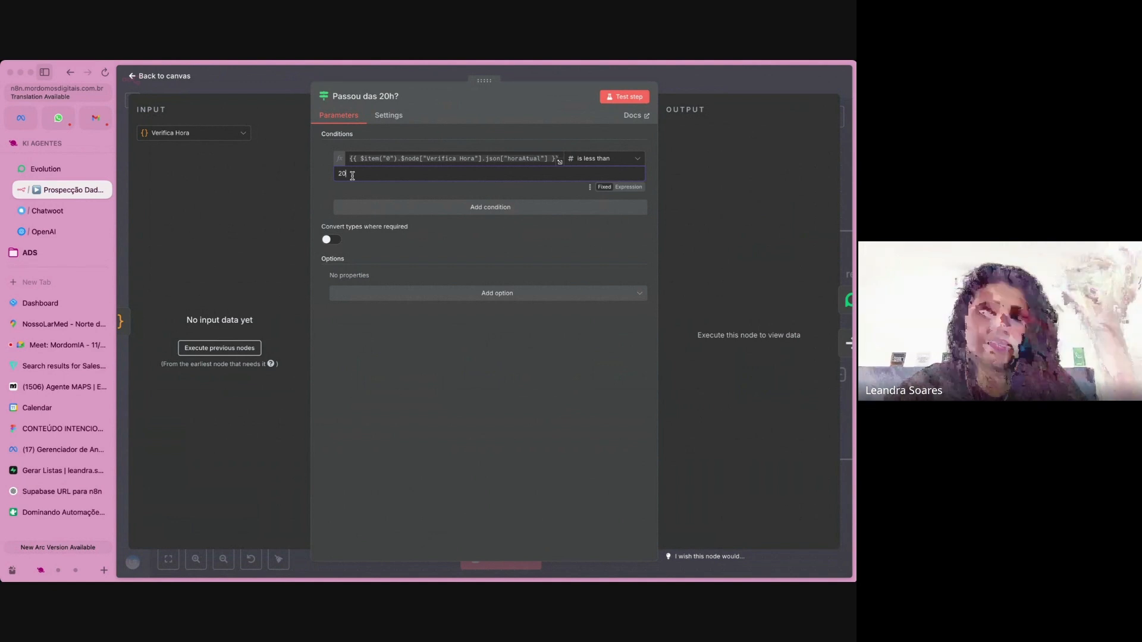
double_click(352, 175)
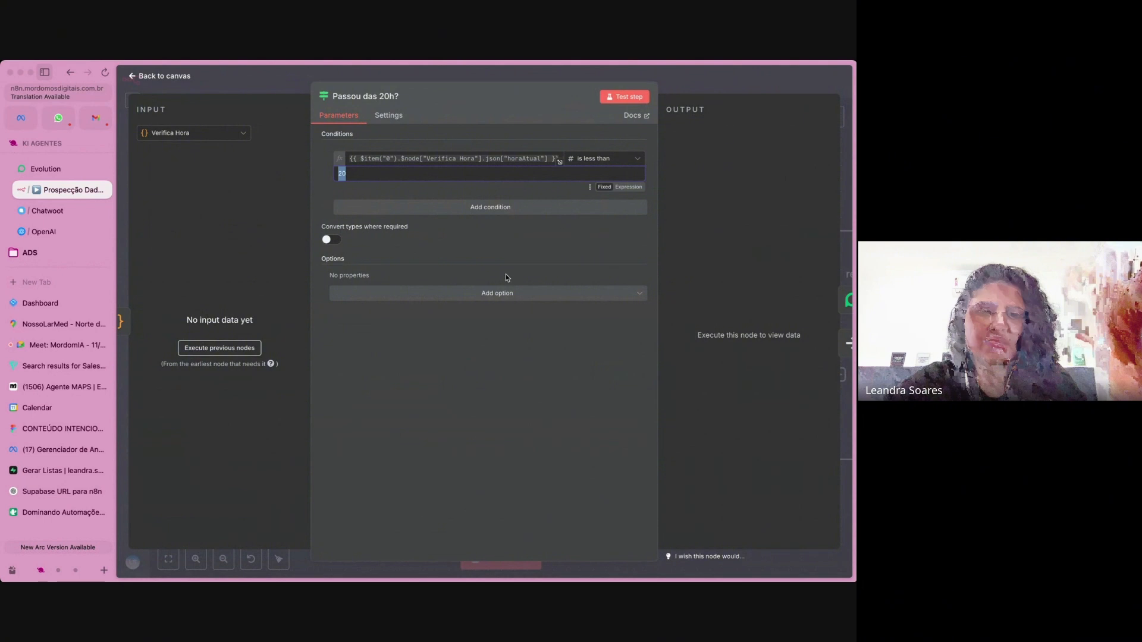
key("Escape")
Retrace the prospecting flow from the Agendador 8h da manhã trigger through the contact loop to Passou das 20h?
scroll(548, 231, "up", 5)
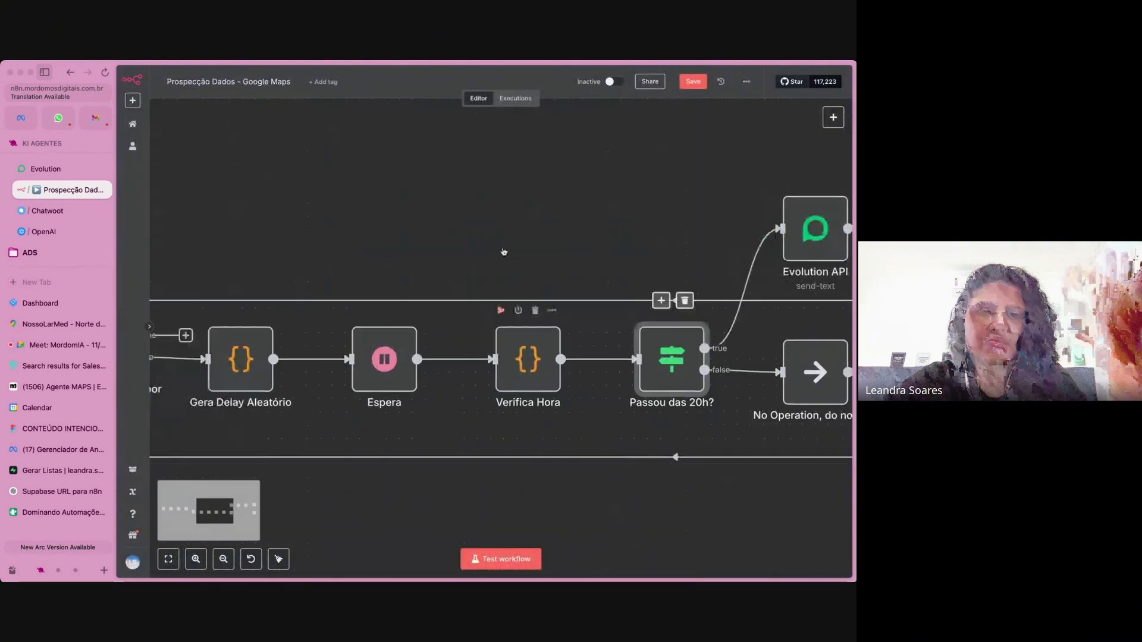
scroll(548, 231, "left", 10)
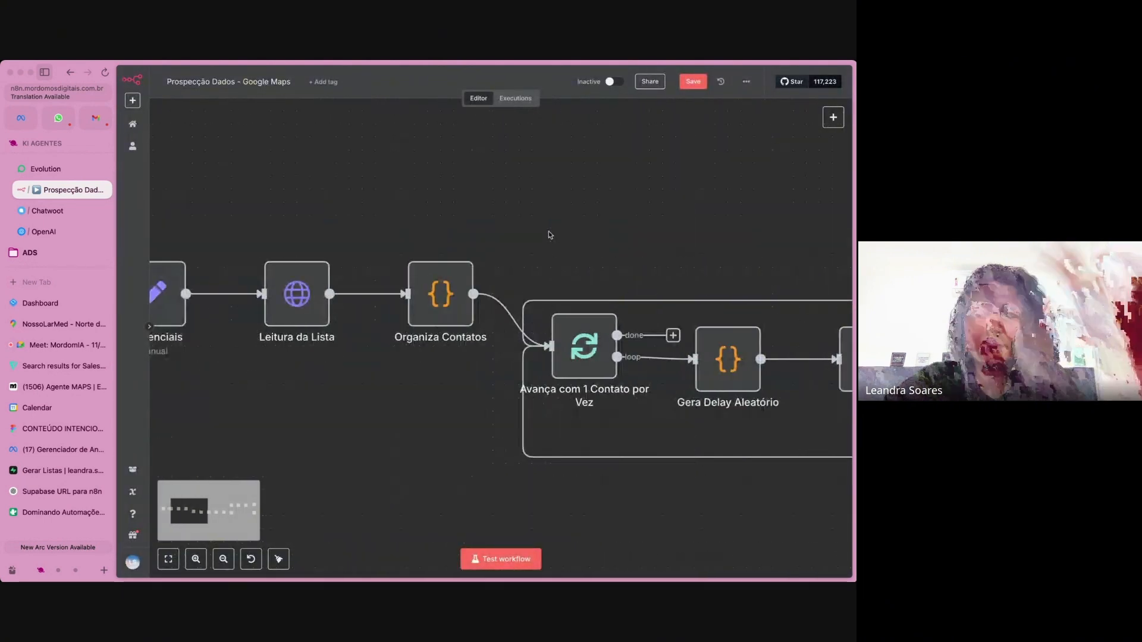
scroll(548, 234, "left", 4)
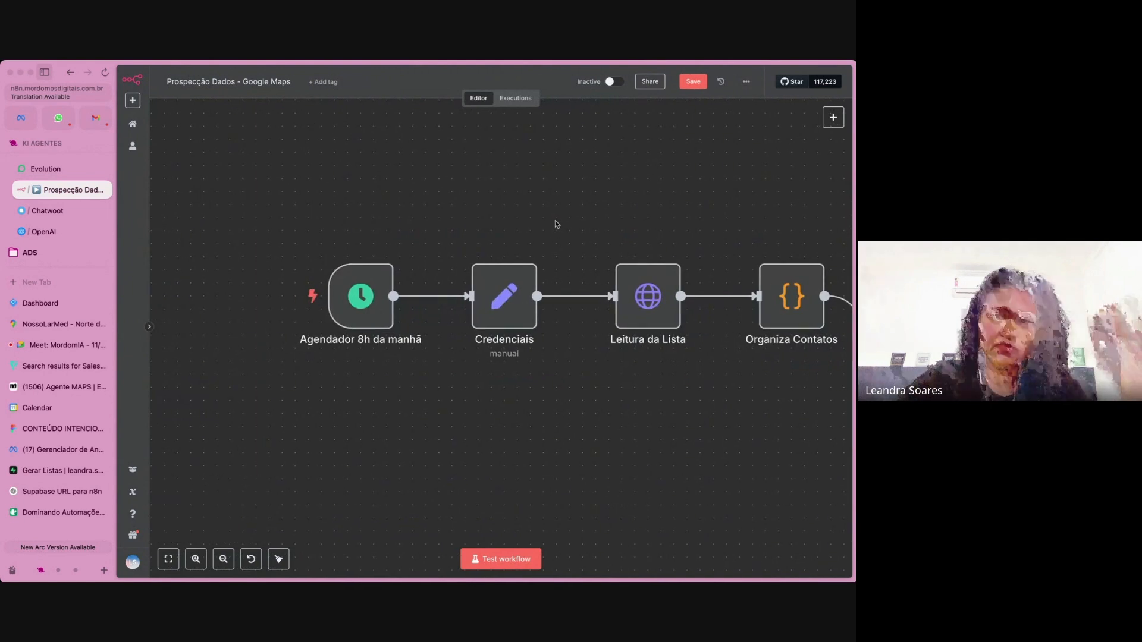
scroll(579, 207, "right", 10)
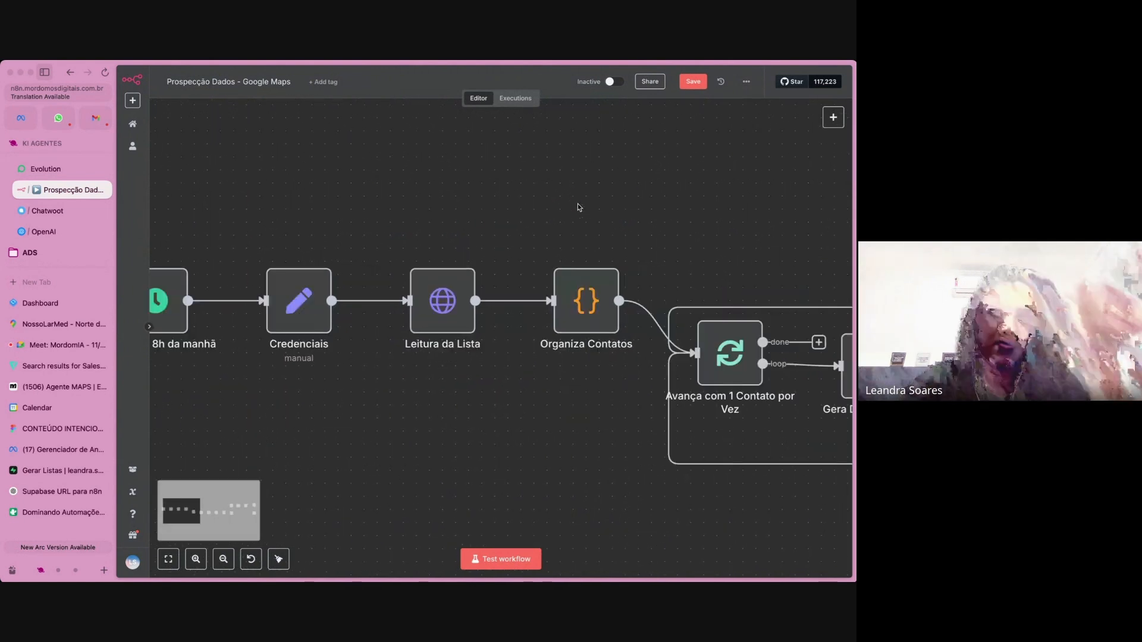
scroll(578, 207, "right", 8)
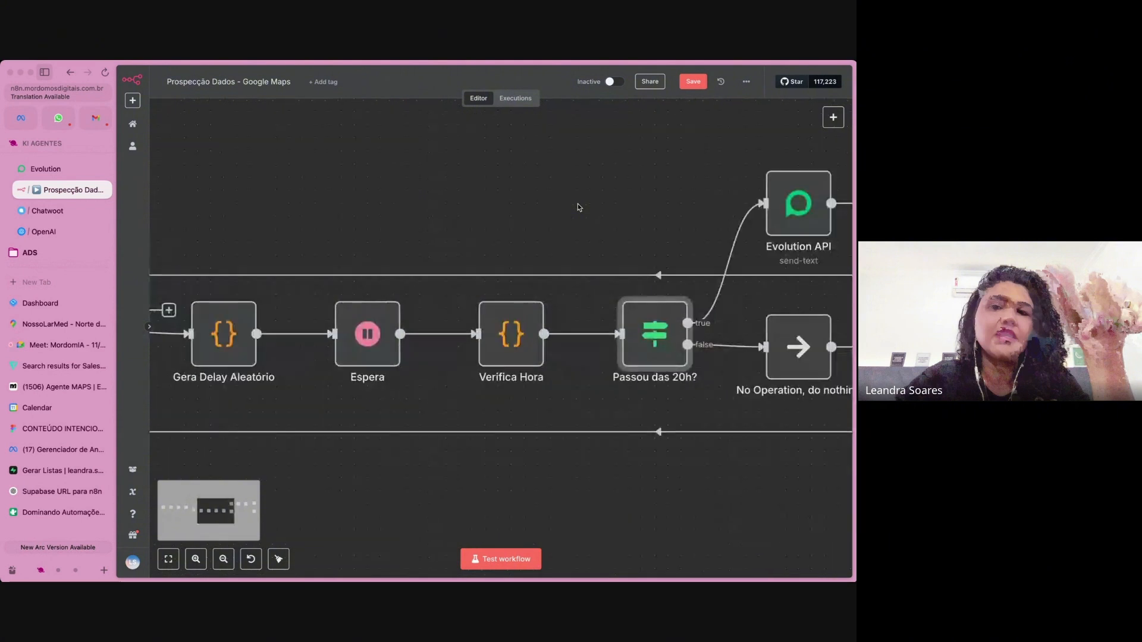
Open the Evolution API send-text node on the true branch and expand its Mensagem expression to read the full prospecting message.
scroll(554, 234, "right", 5)
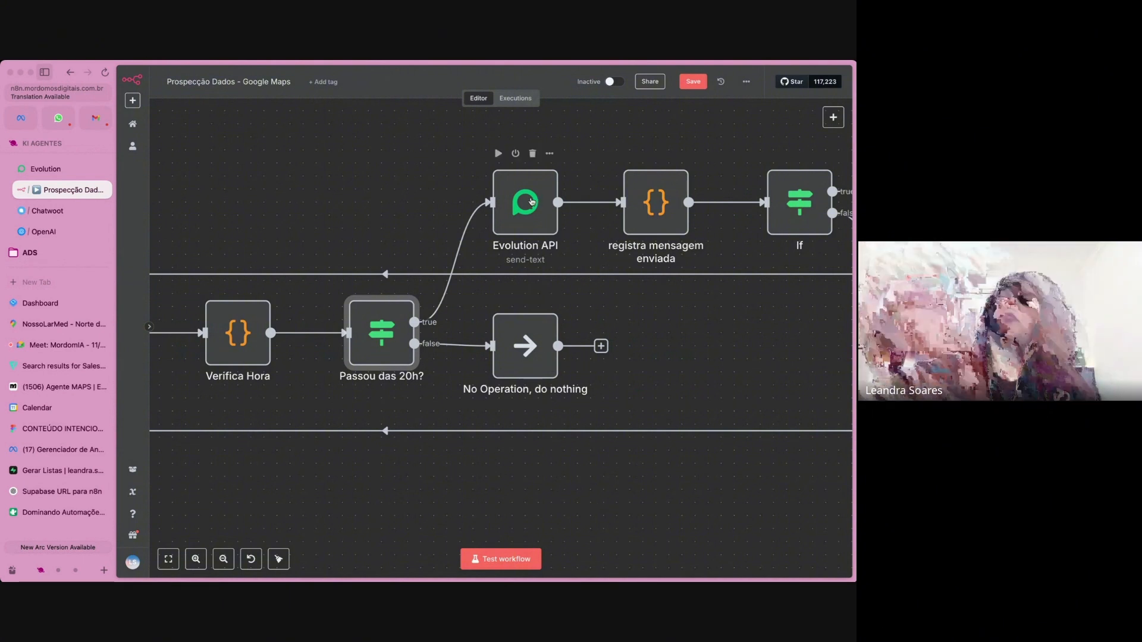
left_click(531, 201)
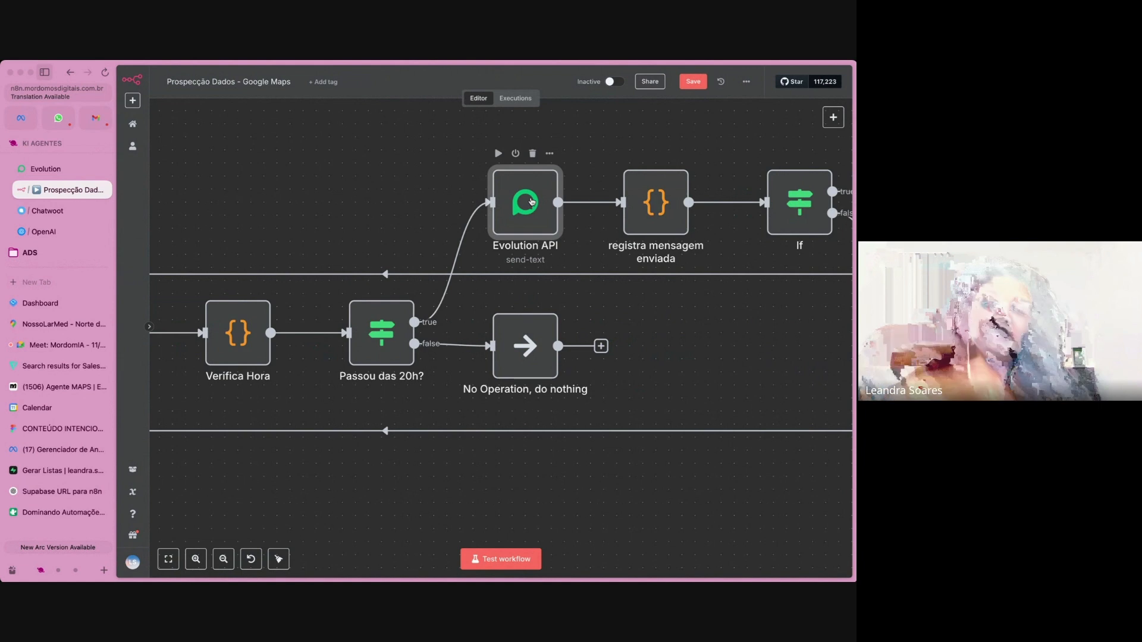
double_click(494, 229)
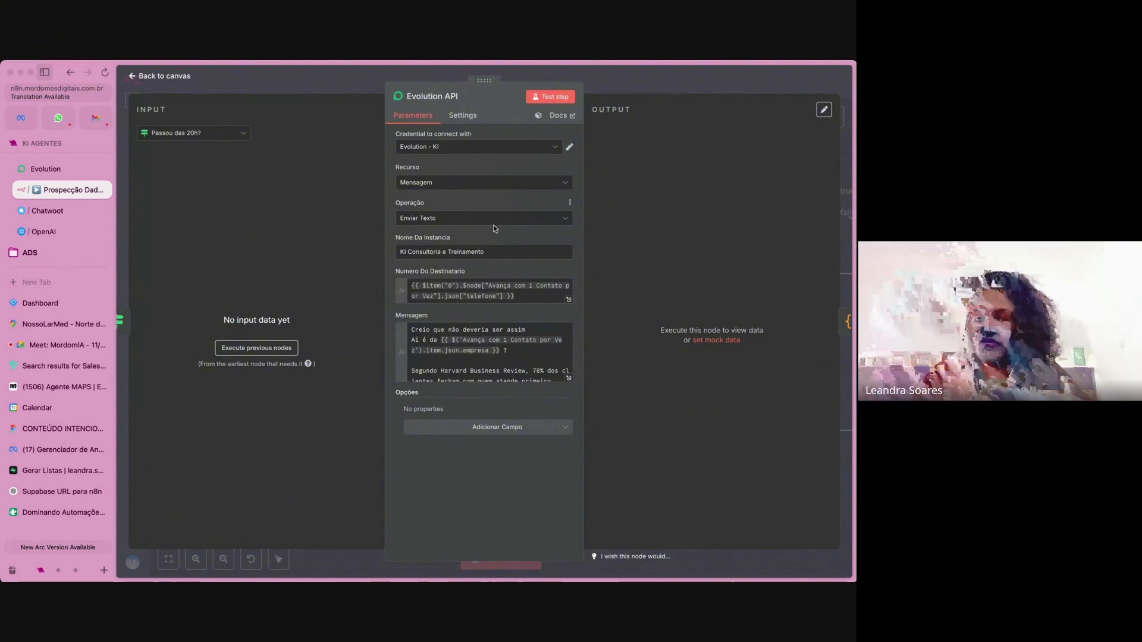
left_click(570, 377)
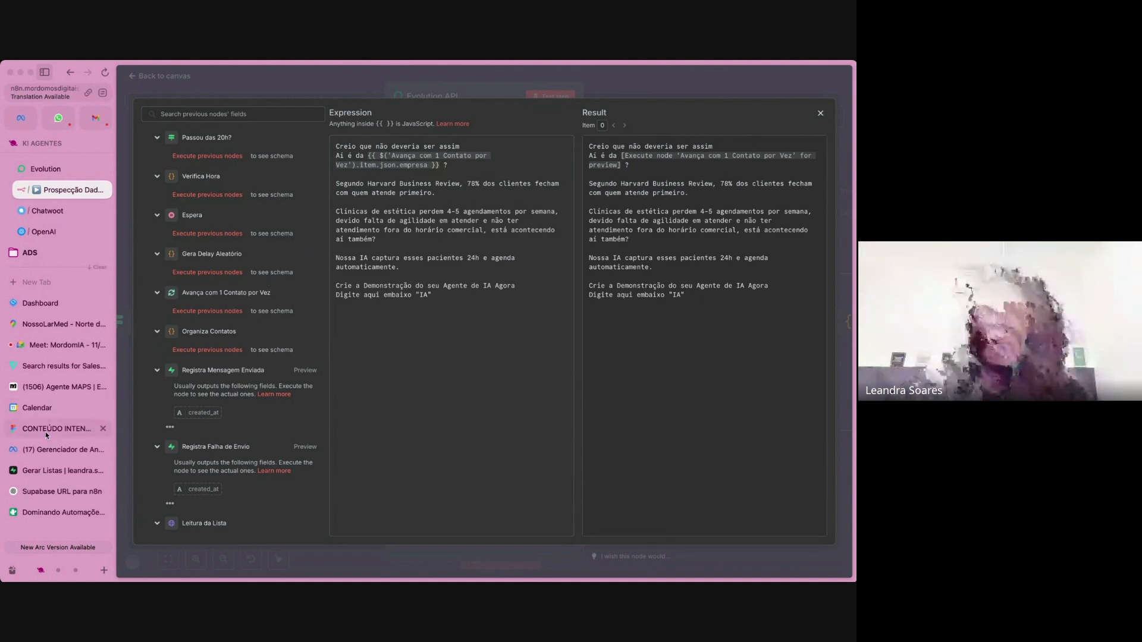
Switch to Supabase to review the lead columns of the clinicas-estetica-floripa table, and return to the message expression in n8n.
left_click(42, 470)
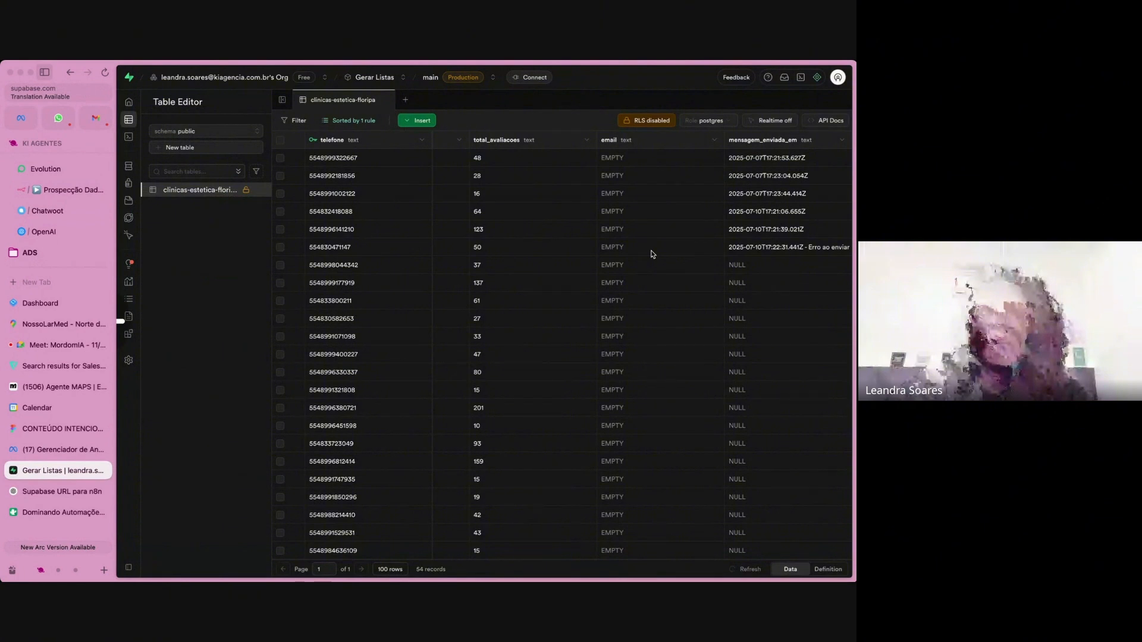
scroll(652, 254, "left", 5)
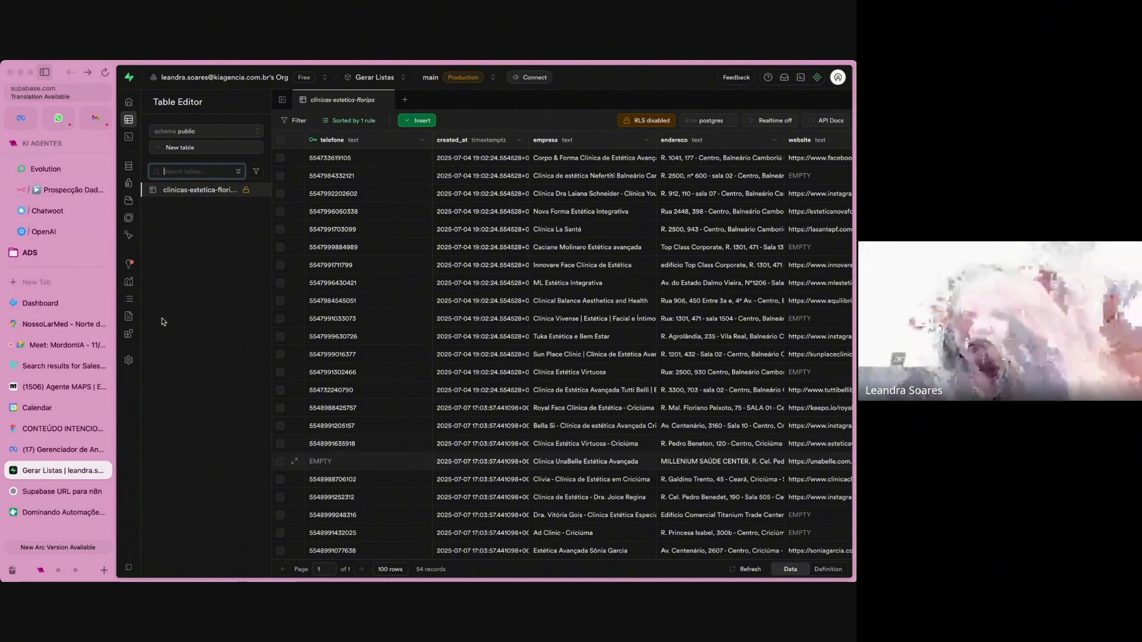
left_click(69, 194)
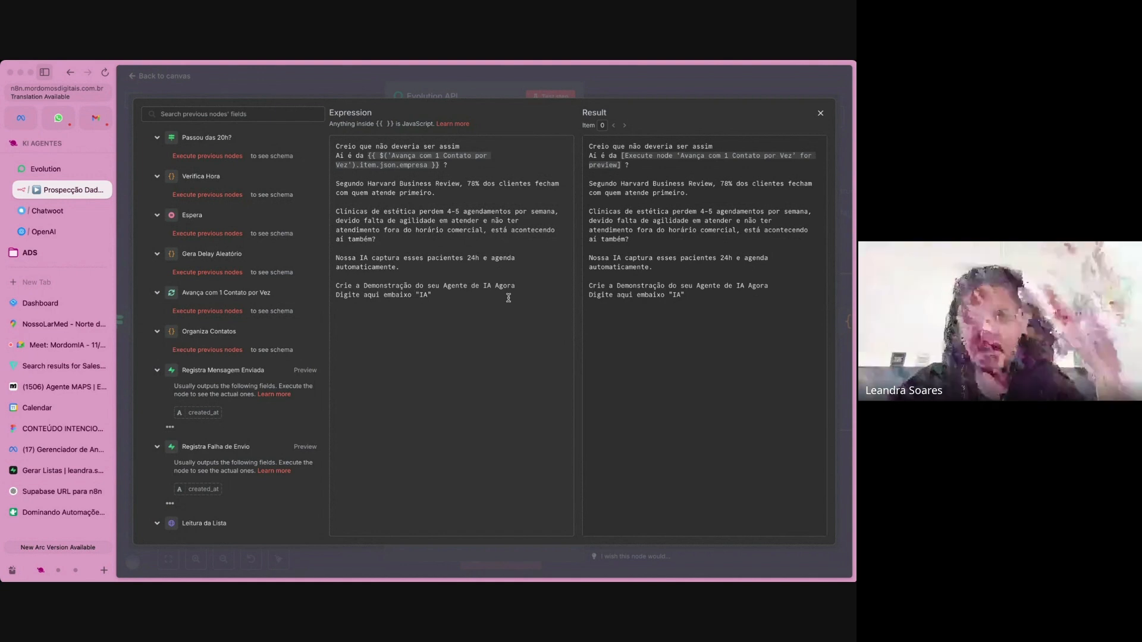
Switch to the CONTEÚDO INTENCIONAL board in Figma, review the WhatsApp prospecting and customer-service agent diagrams, and return to n8n.
left_click(62, 430)
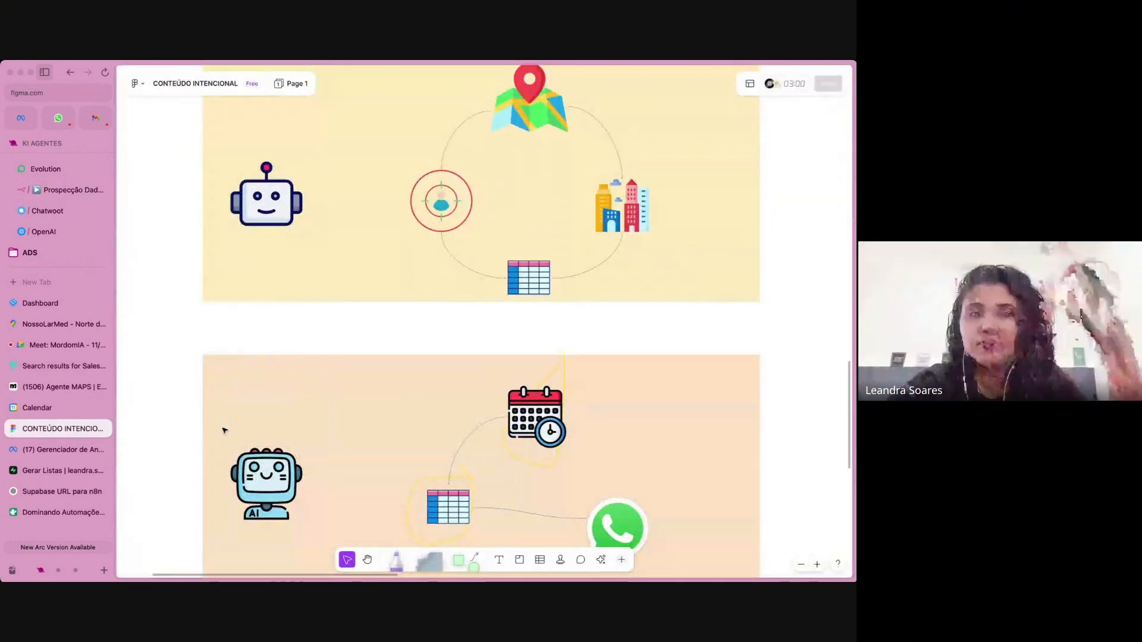
scroll(275, 354, "down", 5)
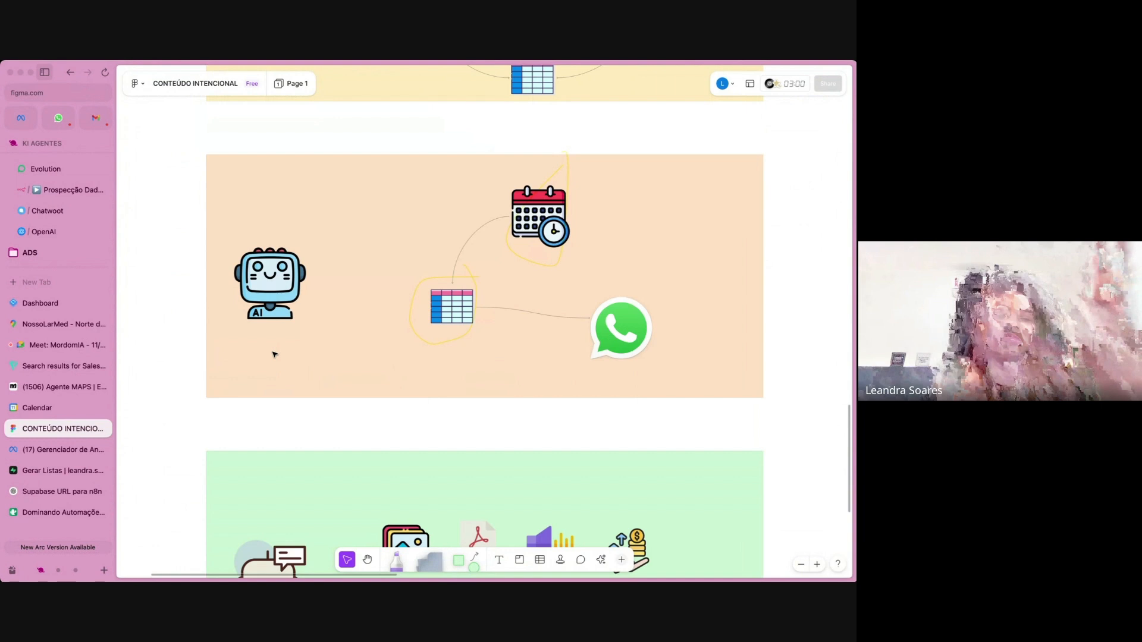
scroll(275, 354, "down", 8)
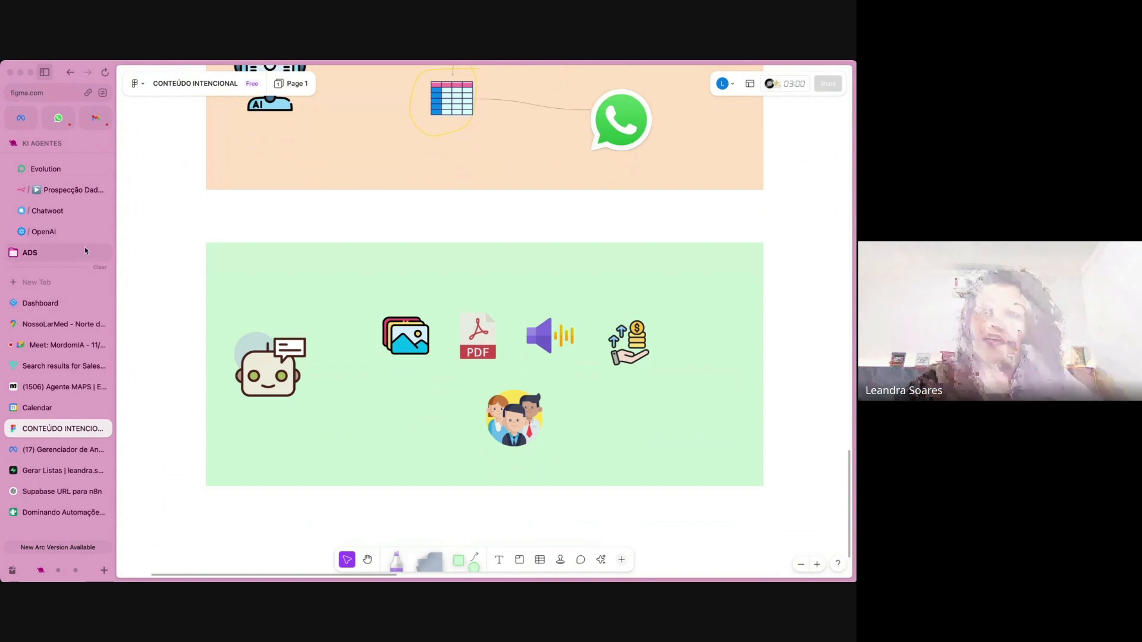
left_click(60, 191)
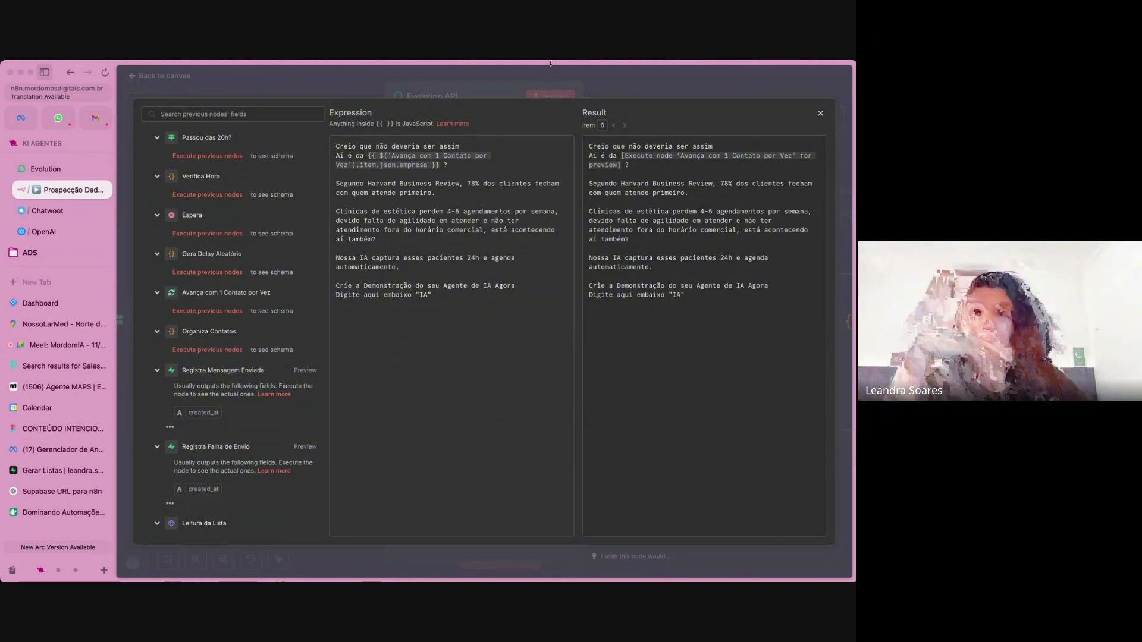
Close the message expression and the Evolution API node, and follow the flow to Registra Mensagem Enviada and Registra Falha de Envio.
left_click(600, 77)
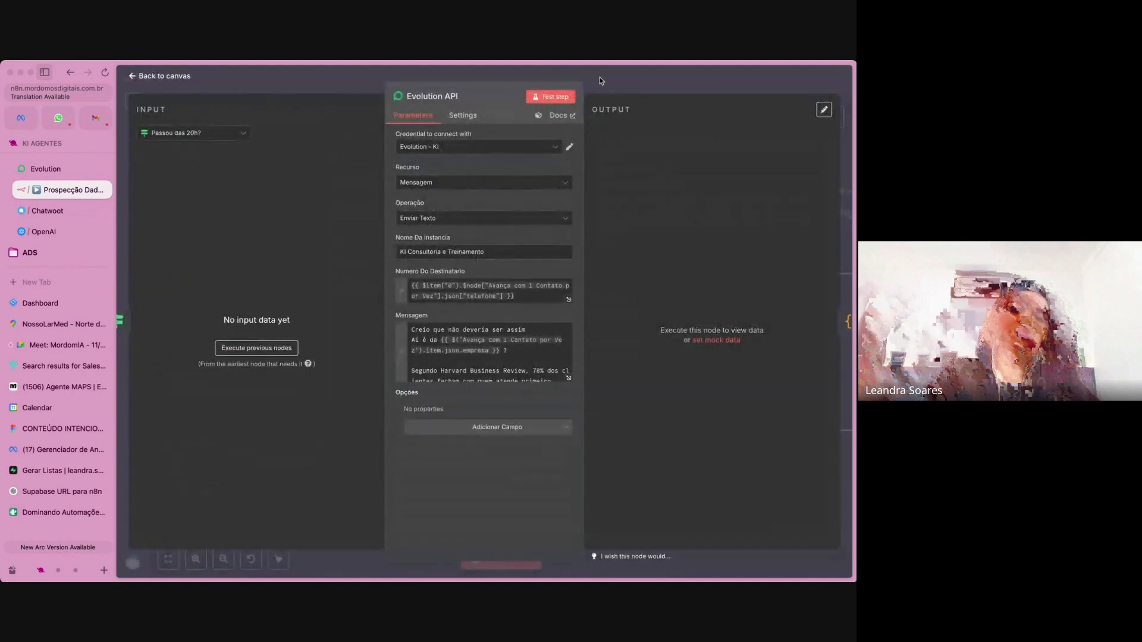
left_click(599, 76)
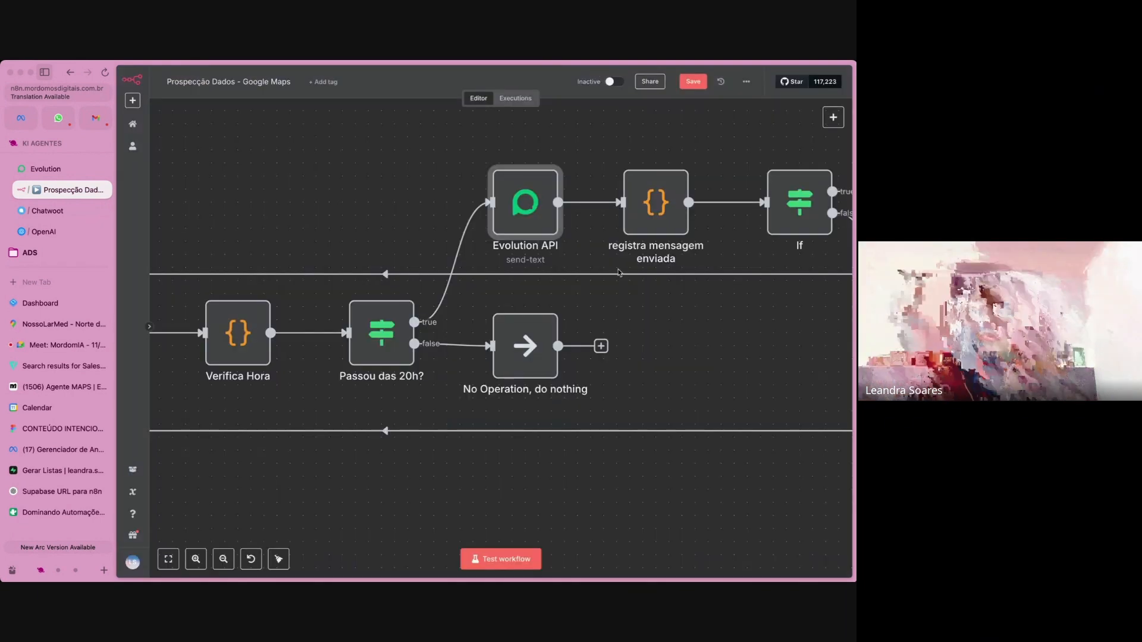
scroll(645, 287, "right", 6)
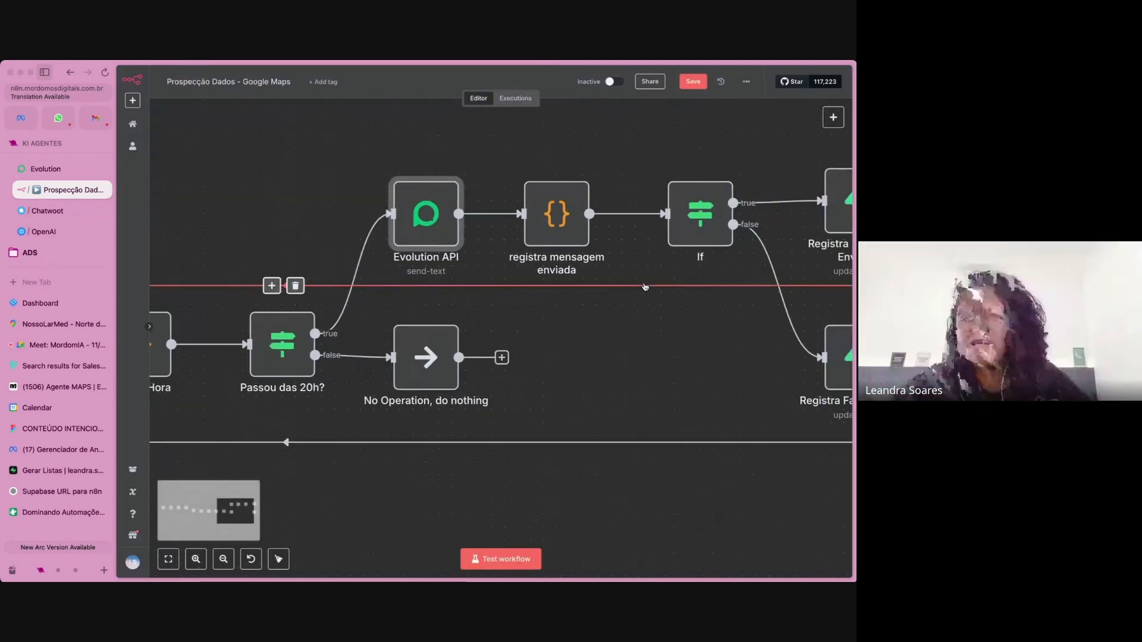
scroll(646, 288, "right", 5)
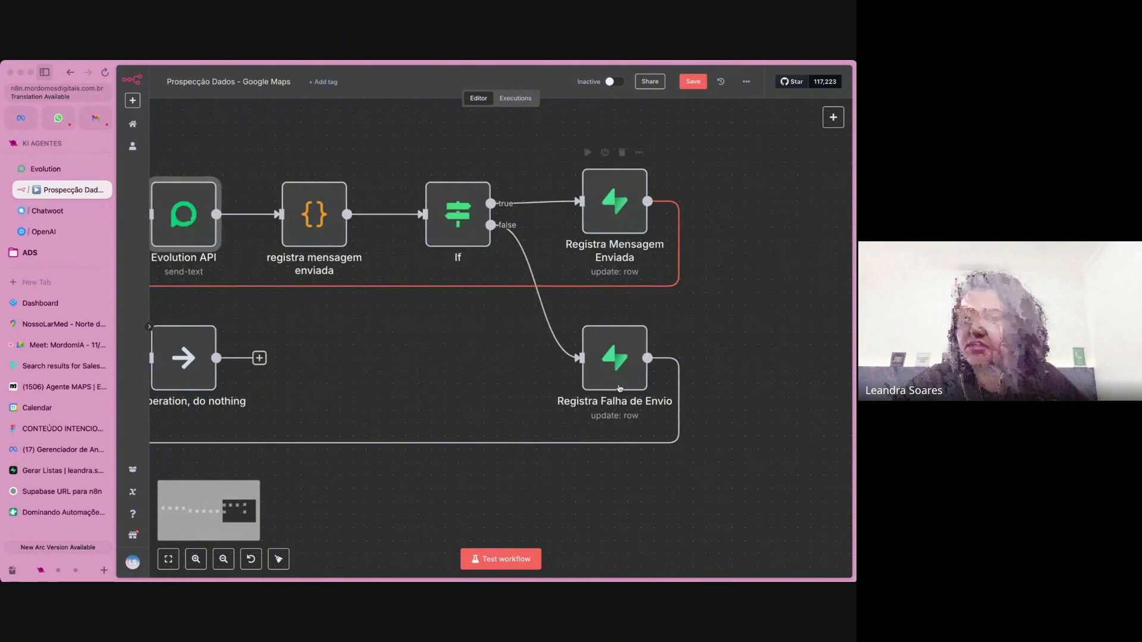
Examine the complete prospecting workflow in one overview, from the scheduler trigger to the two Supabase update nodes.
scroll(447, 465, "down", 3)
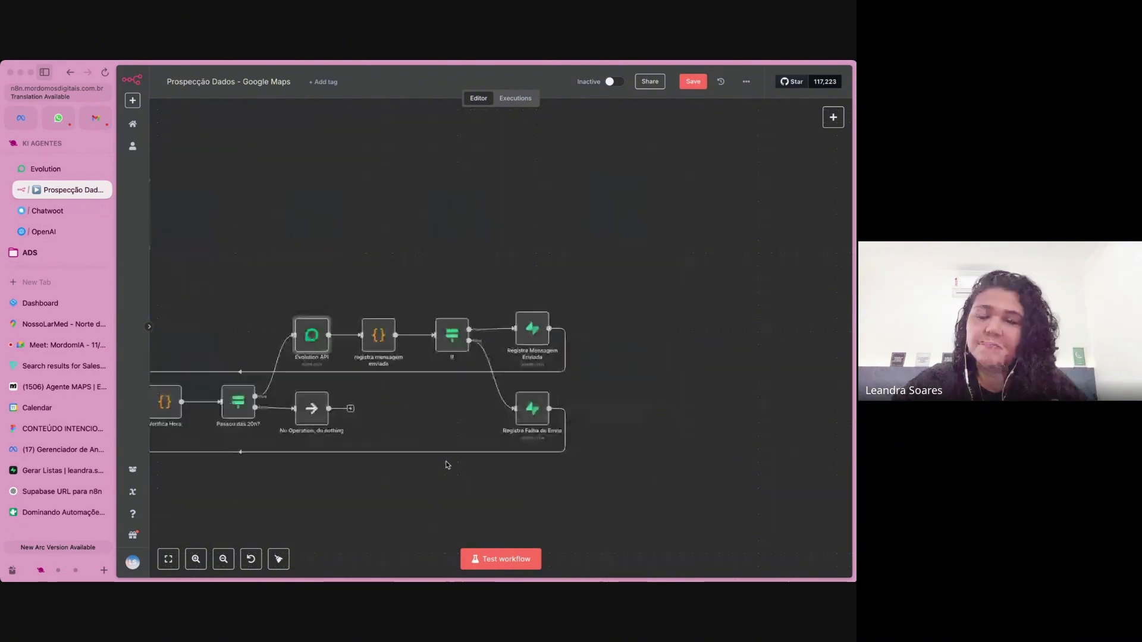
scroll(447, 465, "down", 3)
scroll(433, 345, "down", 1)
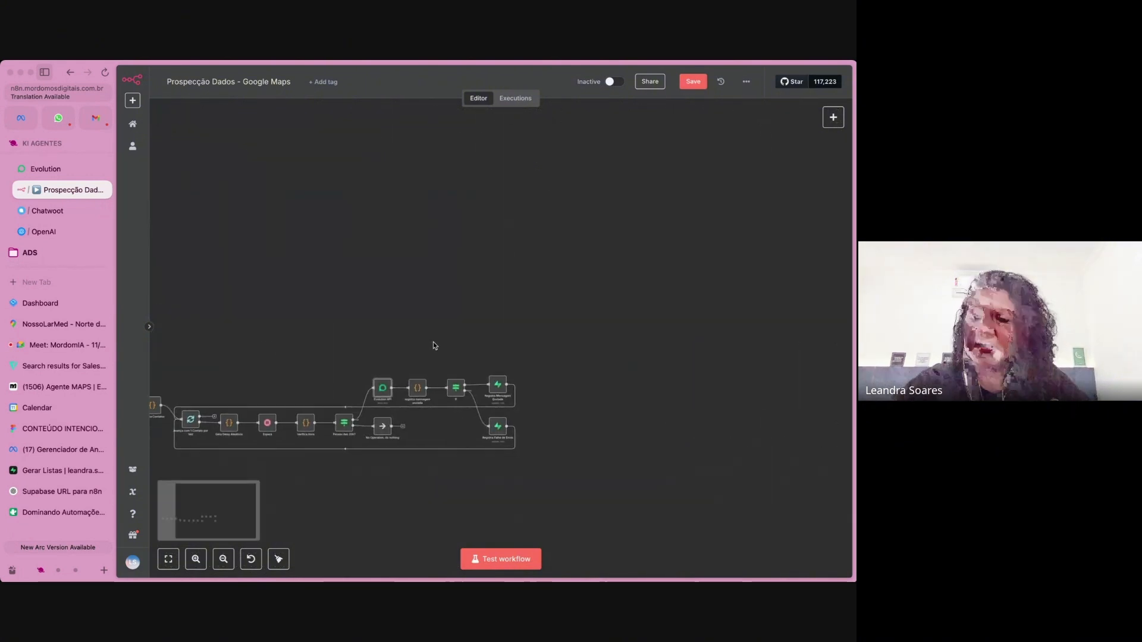
scroll(433, 345, "left", 4)
scroll(433, 345, "down", 2)
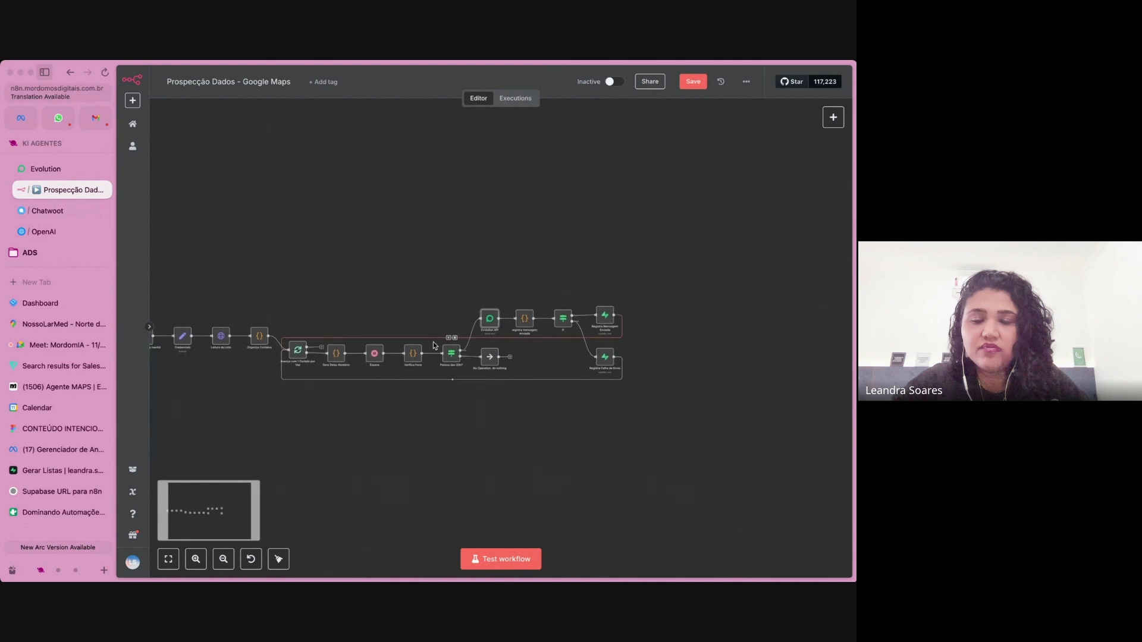
scroll(432, 345, "left", 3)
scroll(433, 346, "down", 1)
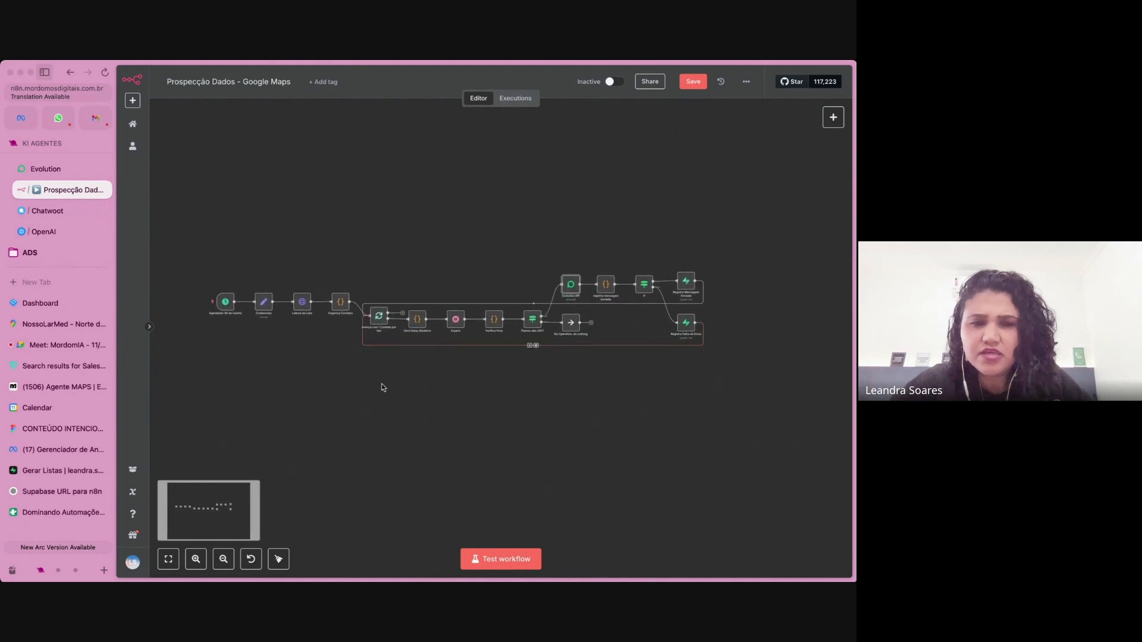
scroll(381, 384, "up", 2)
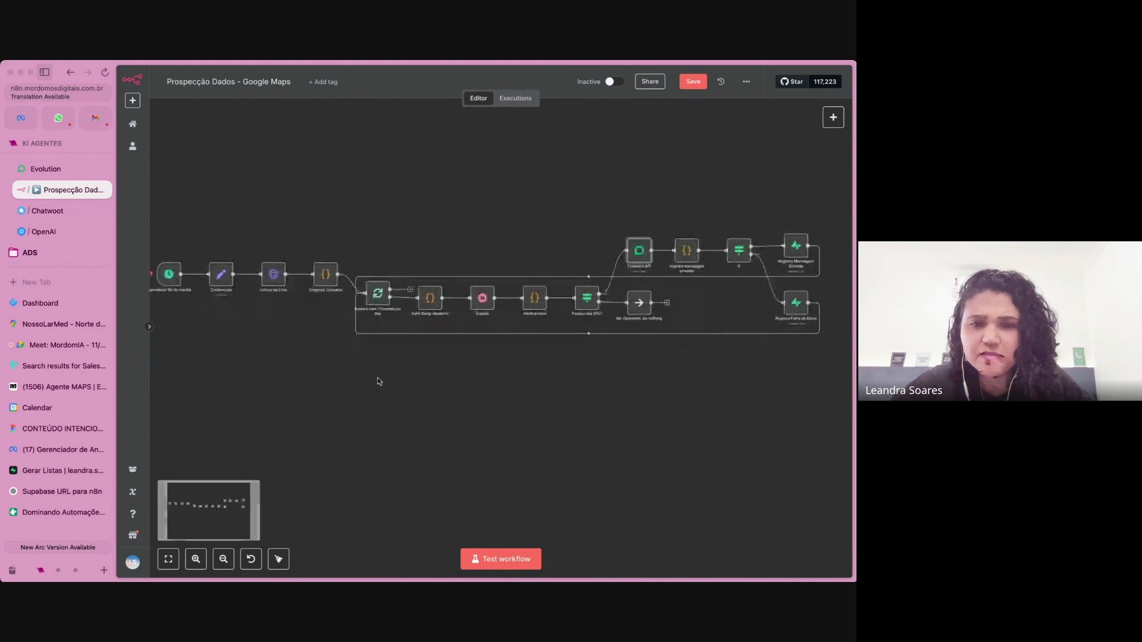
Switch to Supabase, review the mensagem_enviada_em column of the clinicas-estetica-floripa table for contacted and pending leads, and return to n8n.
left_click(61, 471)
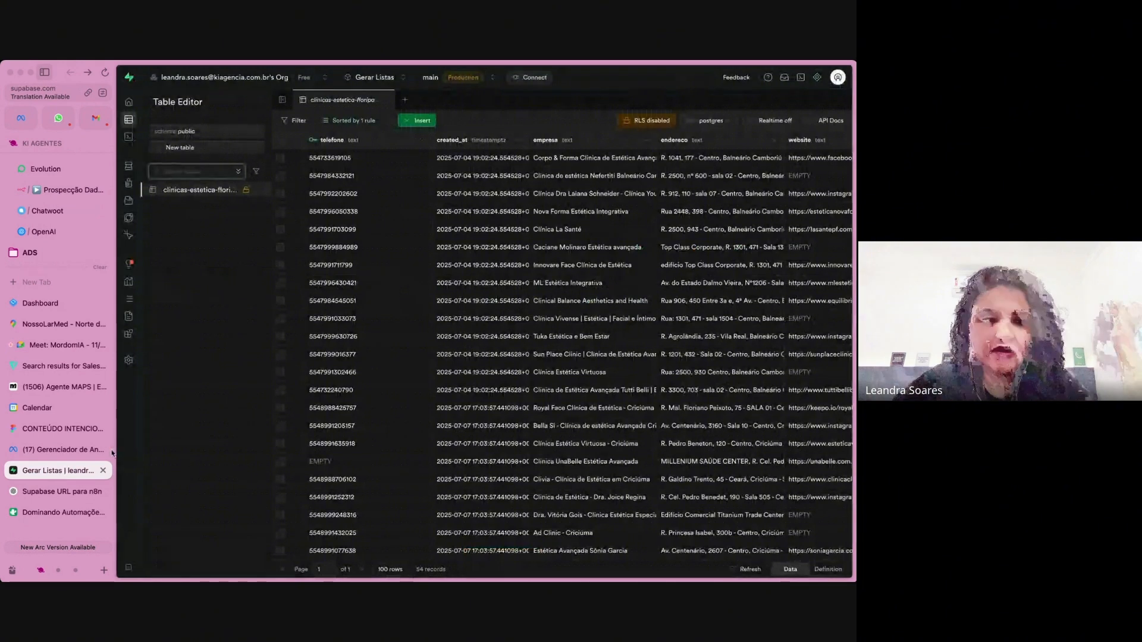
scroll(701, 398, "right", 10)
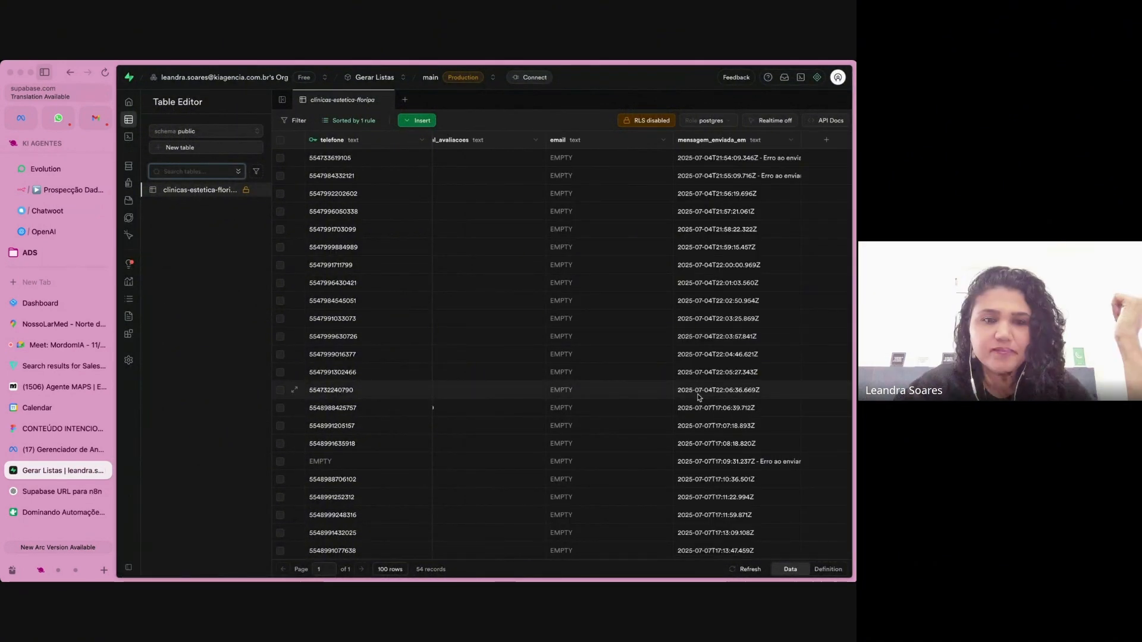
scroll(699, 398, "down", 10)
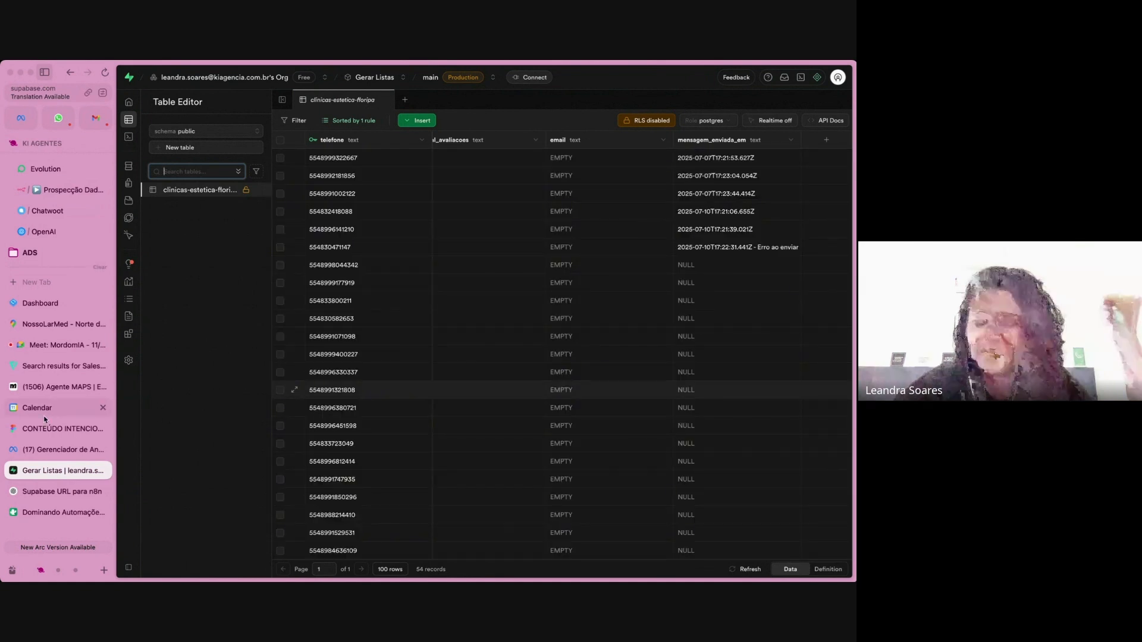
left_click(58, 192)
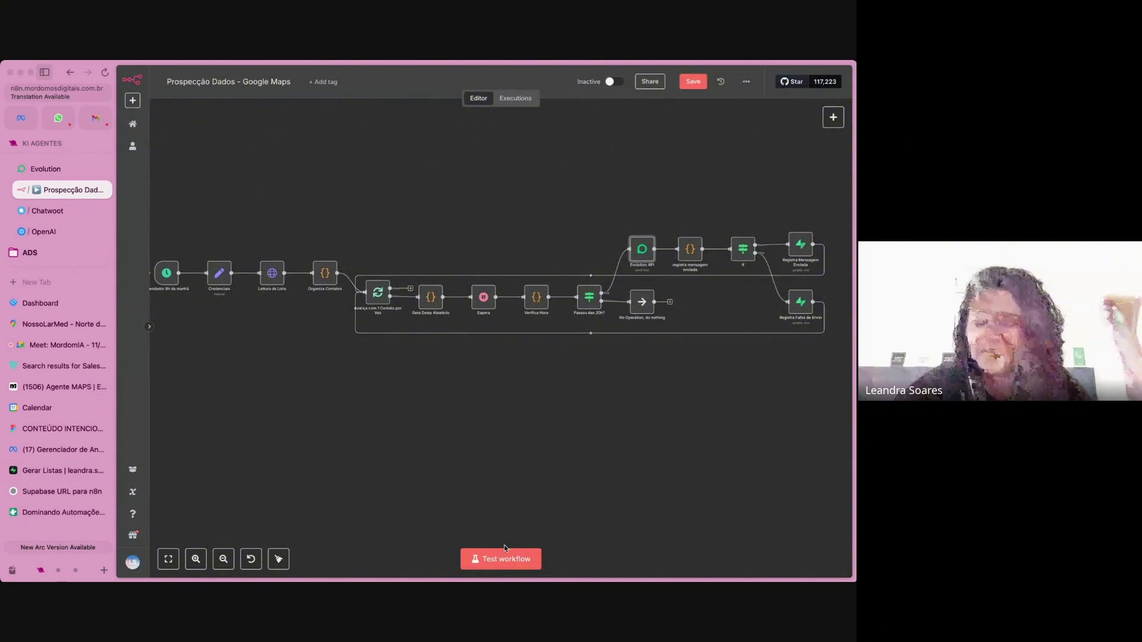
Run a test of the Prospecção Dados - Google Maps workflow and watch the first contact reach the Espera node.
left_click(501, 557)
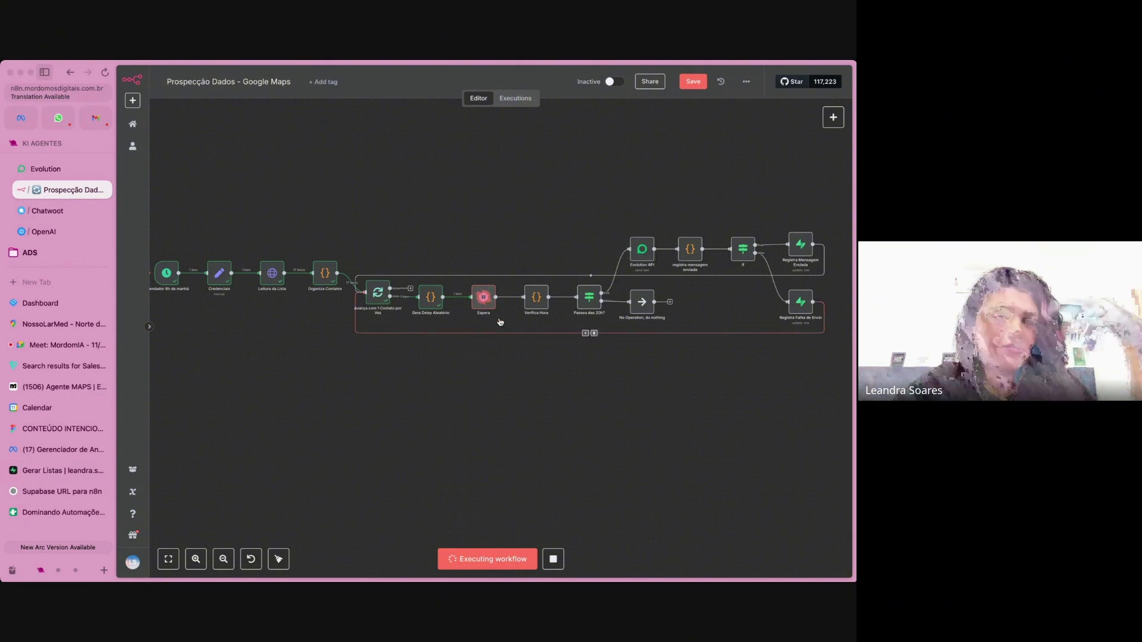
scroll(501, 312, "up", 5)
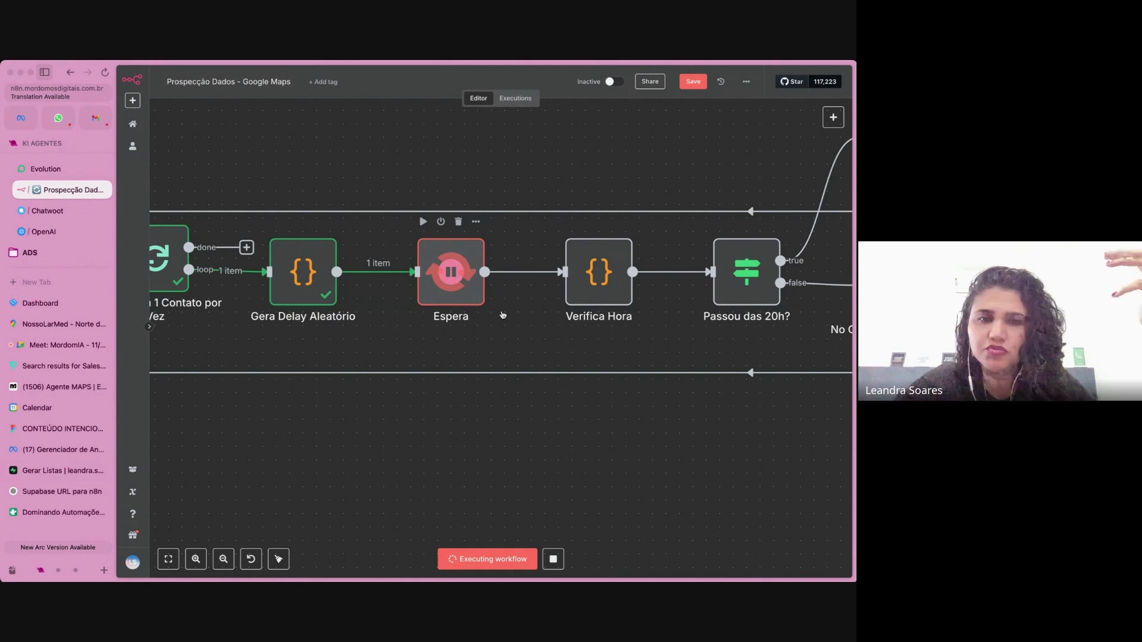
scroll(501, 310, "up", 1)
scroll(502, 310, "right", 1)
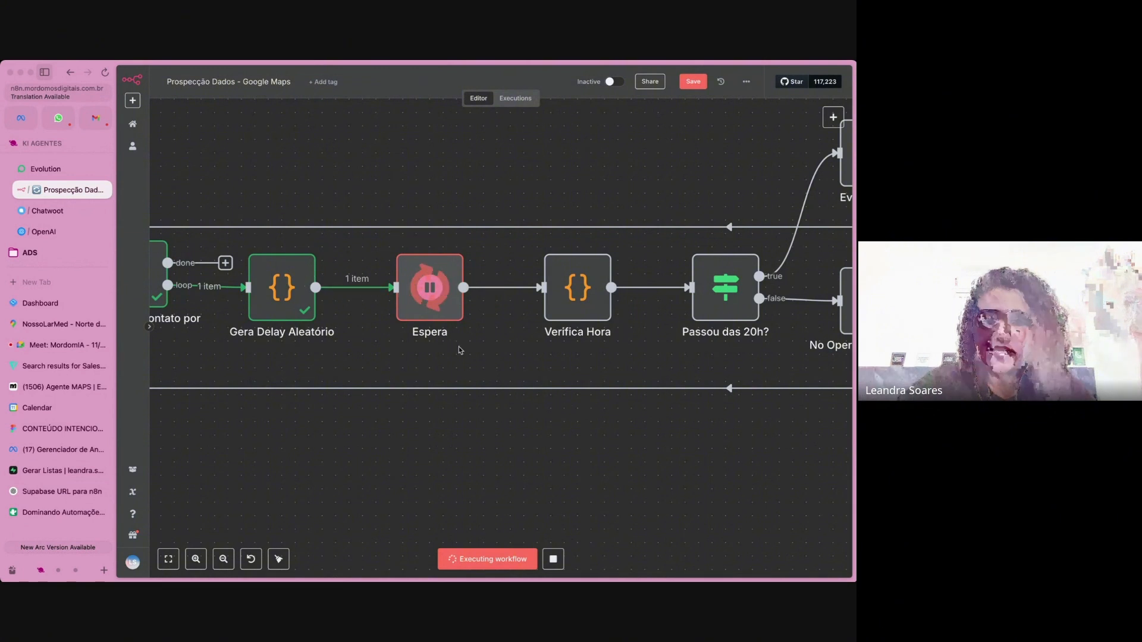
scroll(459, 350, "down", 5)
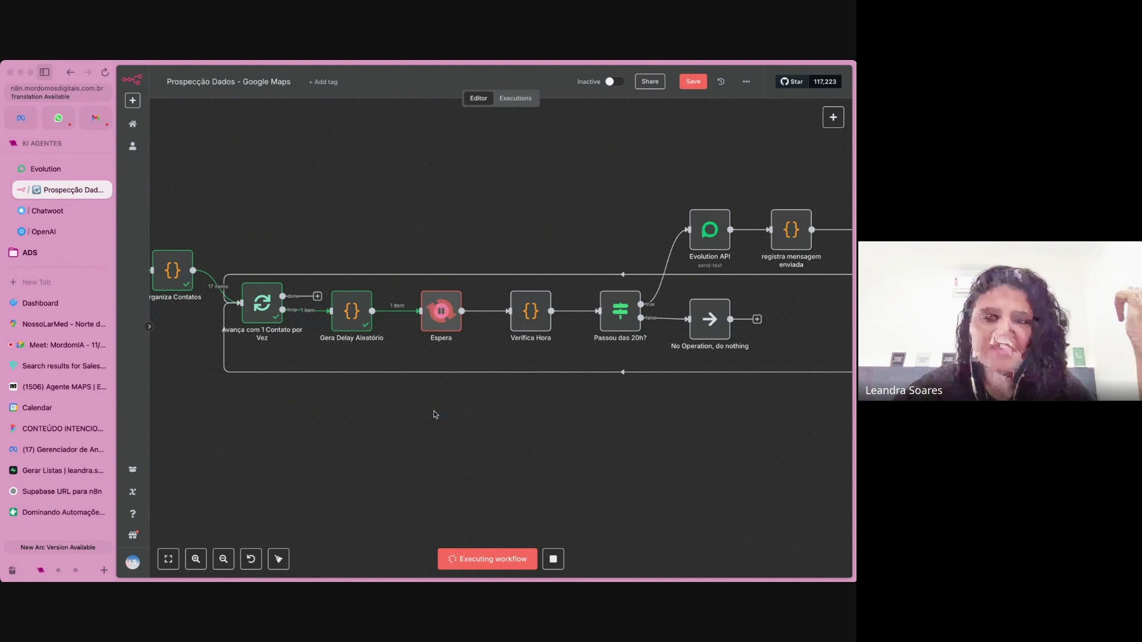
scroll(433, 414, "right", 3)
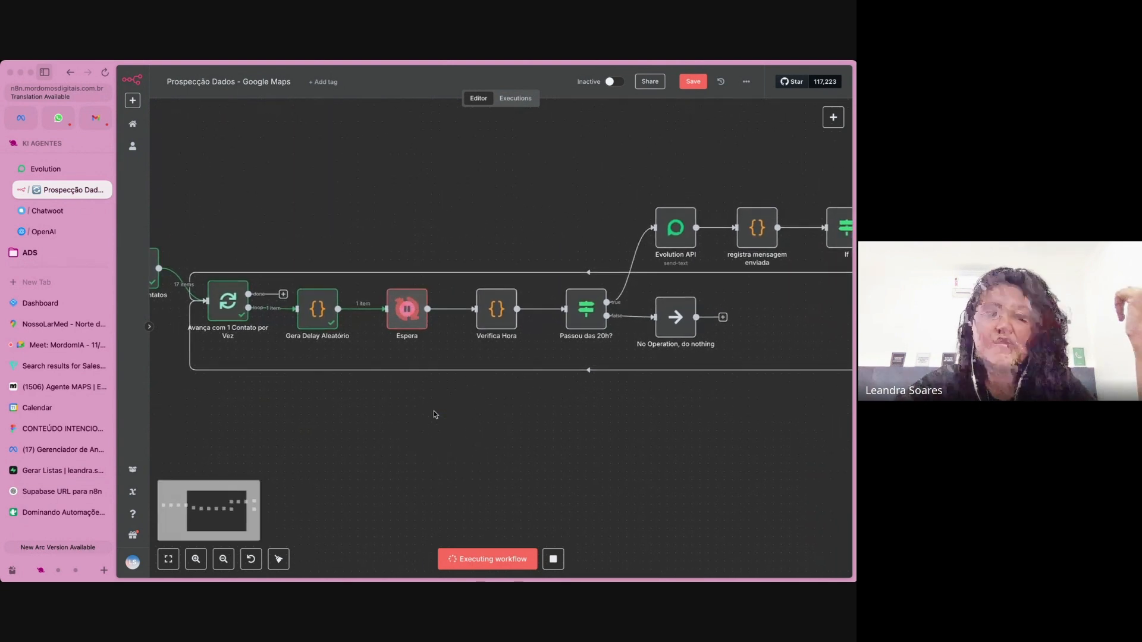
scroll(433, 415, "right", 2)
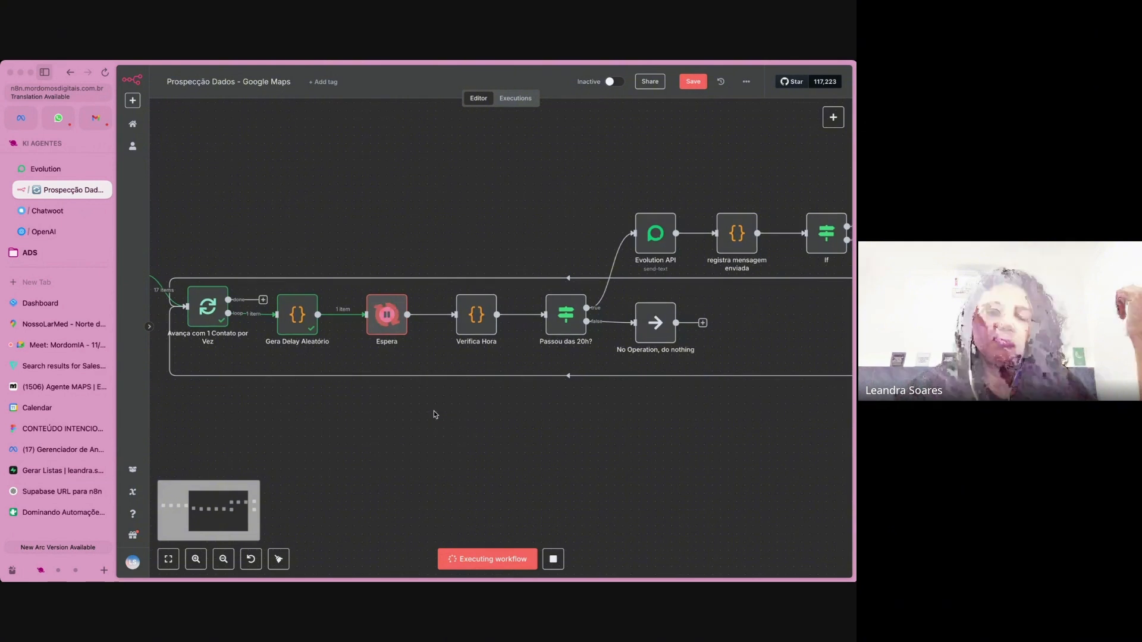
Follow the running execution from Espera through Passou das 20h? and Evolution API to the Registra Mensagem Enviada and Registra Falha de Envio nodes.
scroll(434, 414, "right", 2)
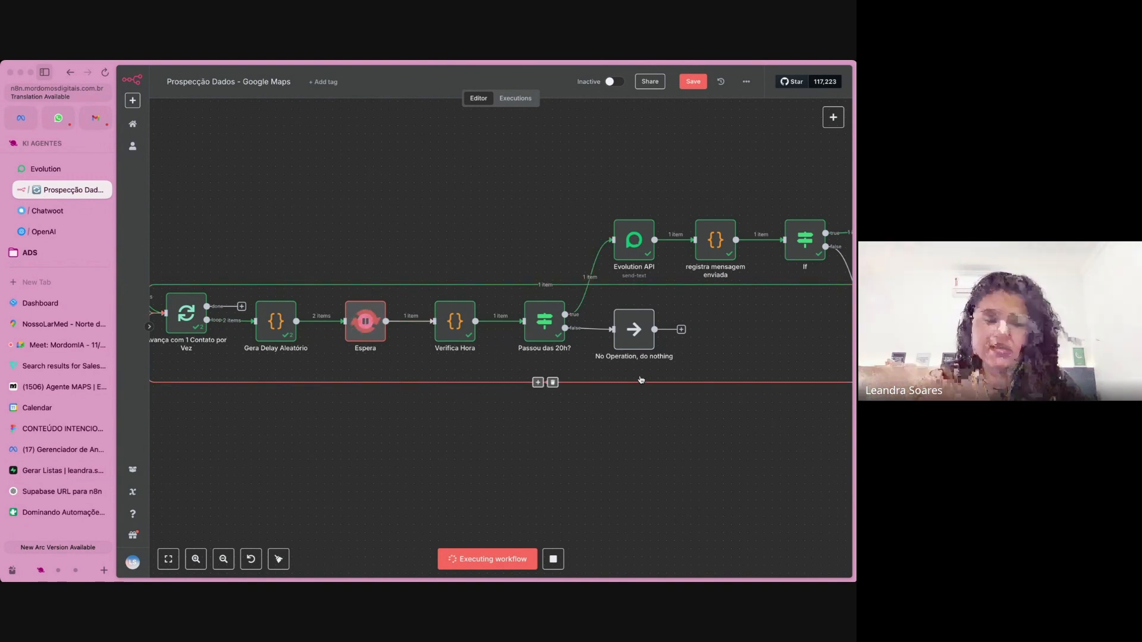
scroll(640, 379, "right", 3)
scroll(641, 379, "right", 4)
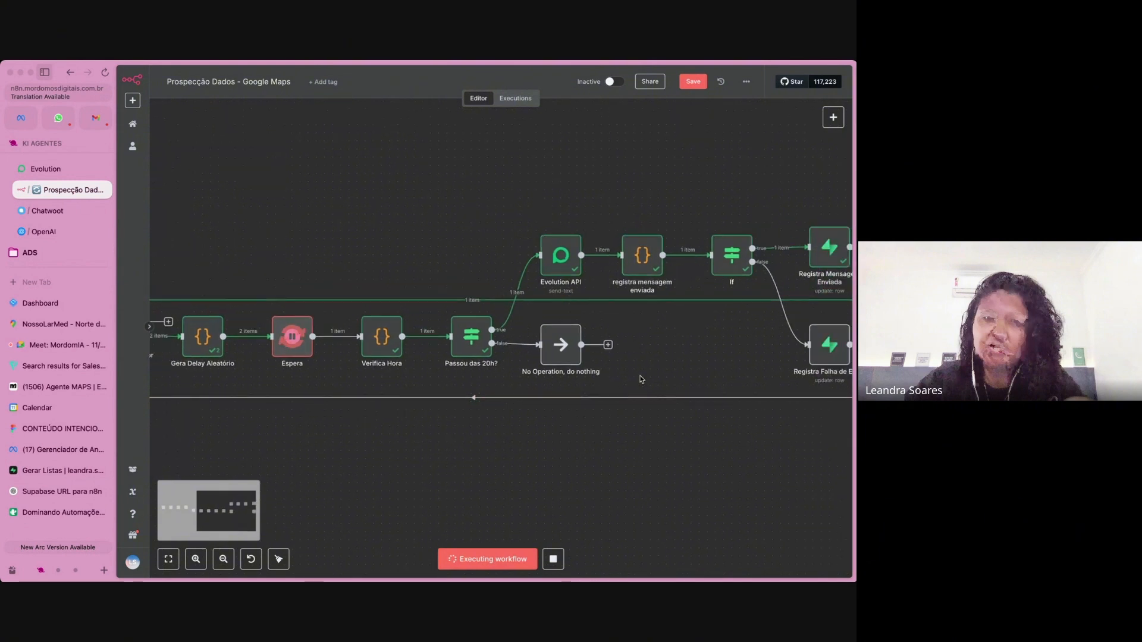
scroll(641, 379, "right", 2)
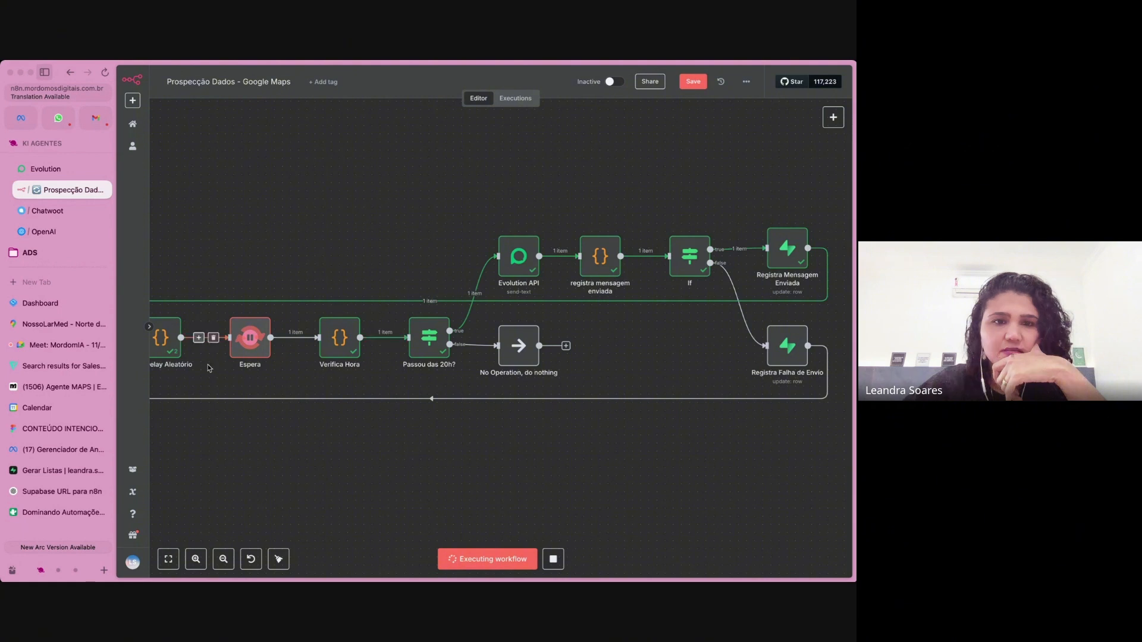
scroll(248, 346, "up", 3)
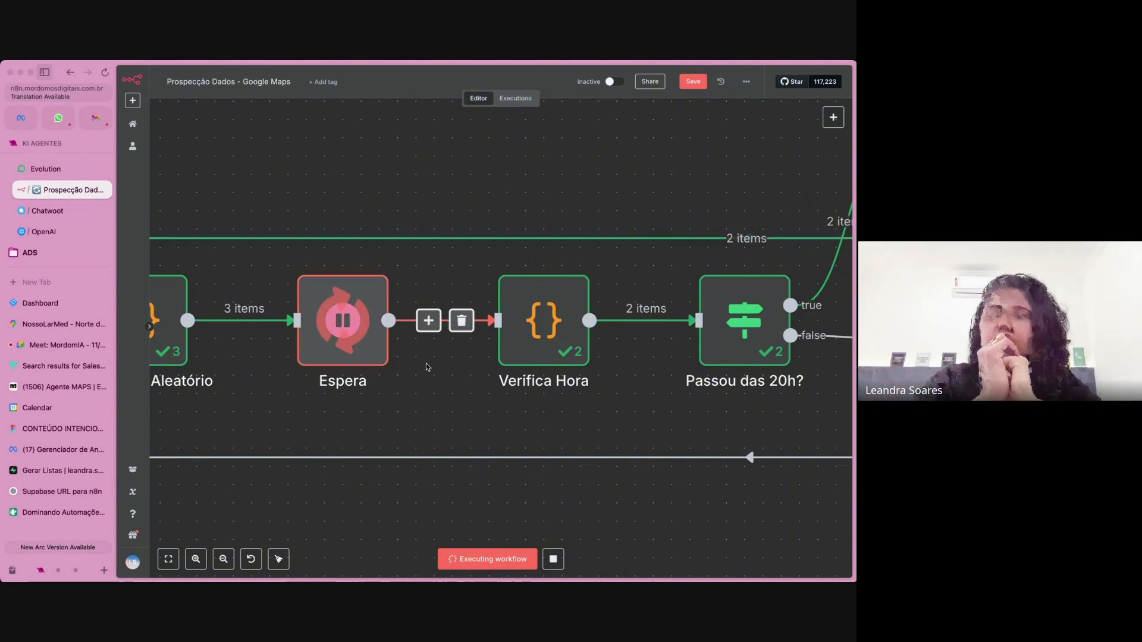
scroll(426, 363, "down", 2)
scroll(425, 363, "down", 2)
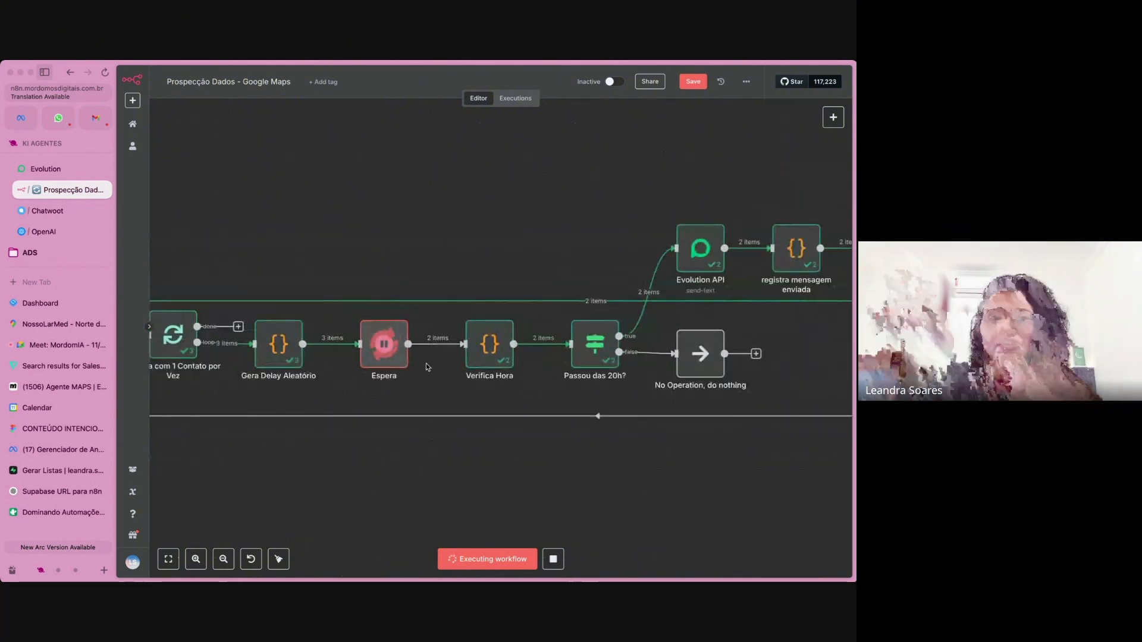
scroll(694, 362, "right", 3)
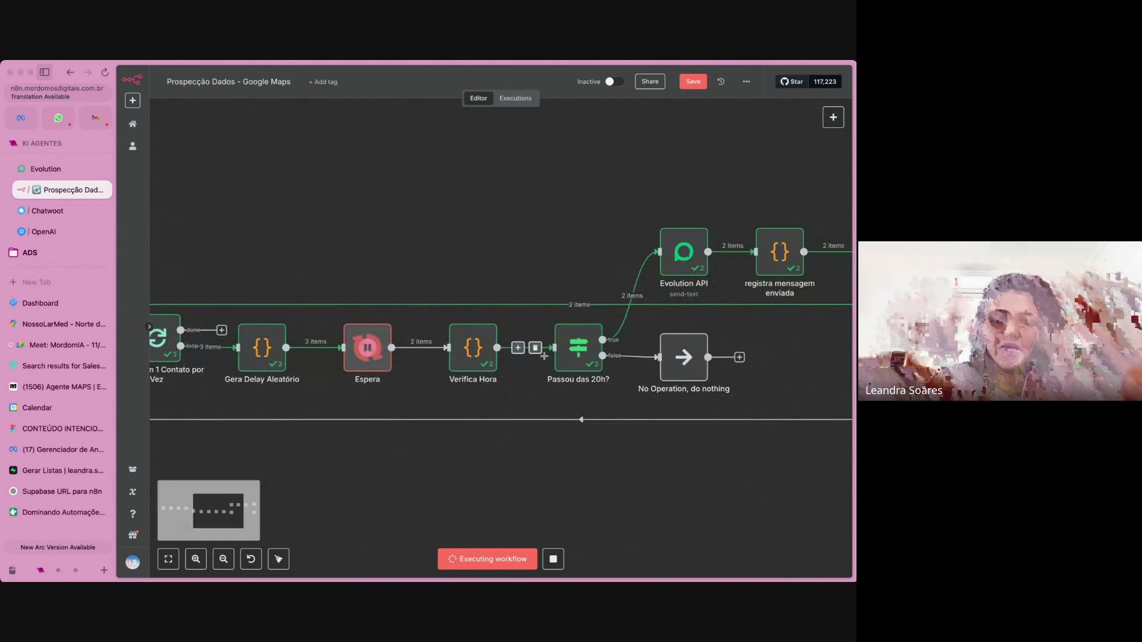
scroll(749, 321, "right", 4)
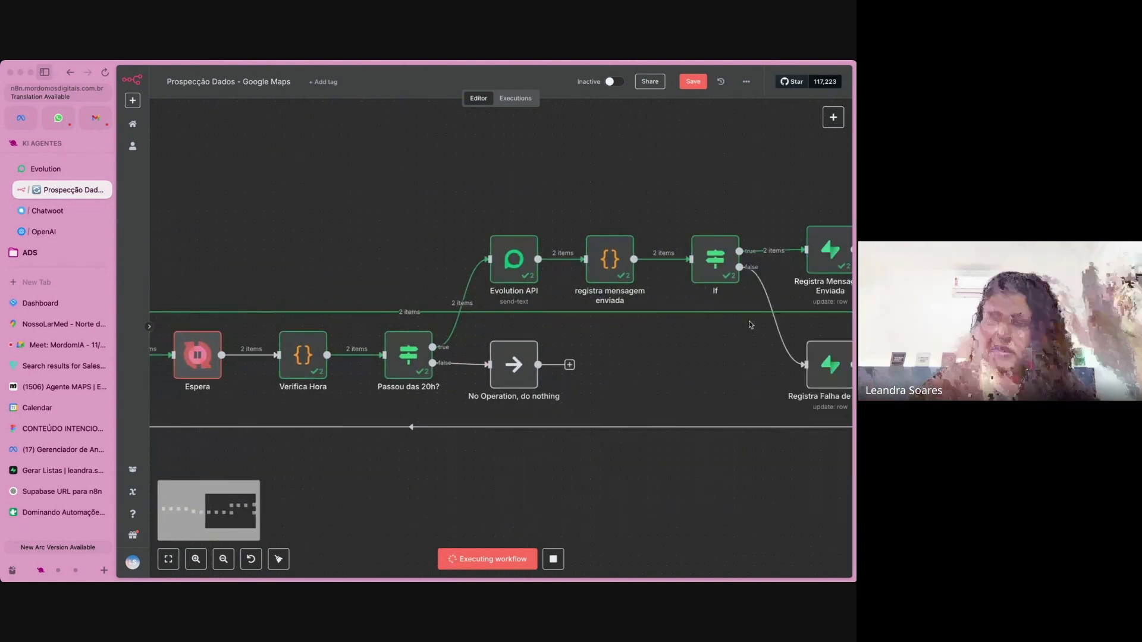
scroll(770, 232, "right", 2)
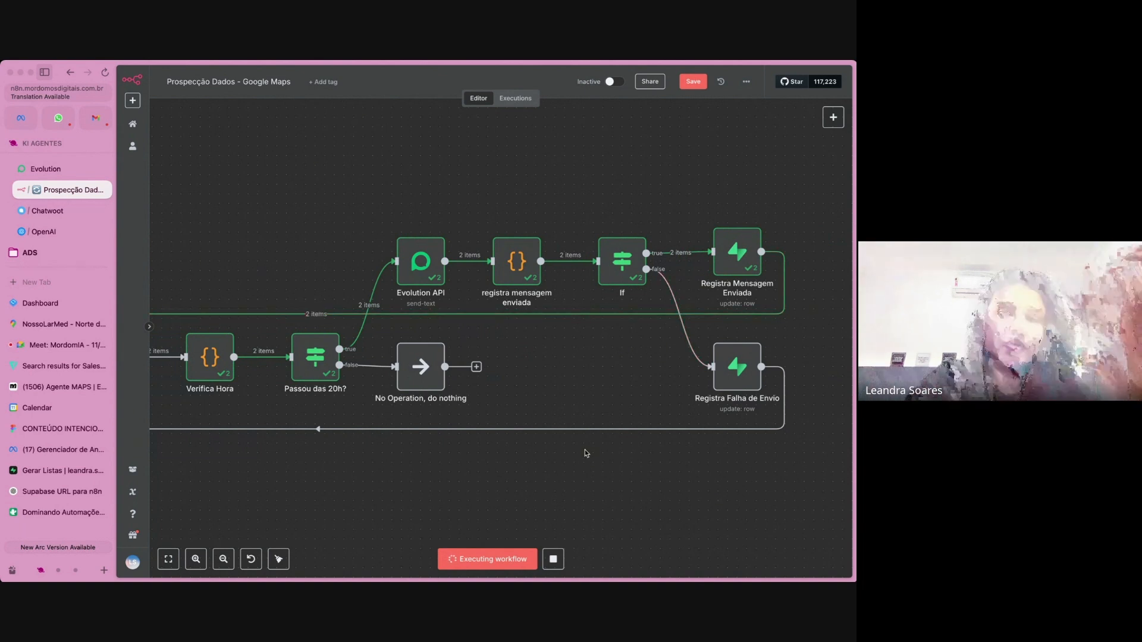
Switch to Supabase, examine the send timestamps and the details of the lead marked Erro ao enviar, and return to the n8n workflow.
left_click(72, 471)
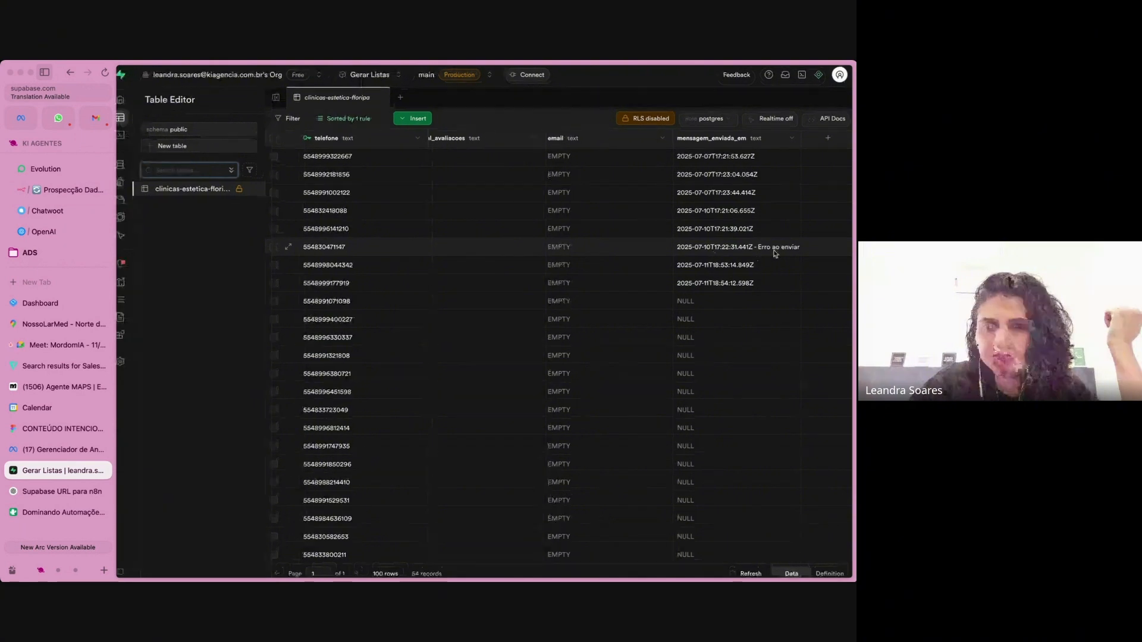
scroll(712, 252, "up", 3)
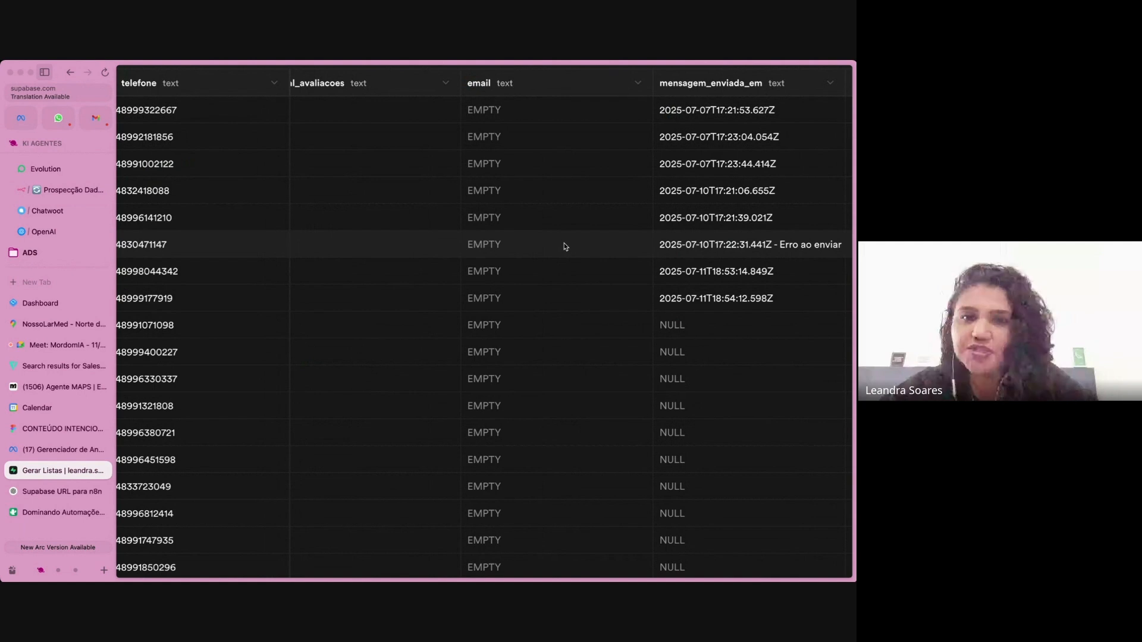
scroll(564, 246, "left", 2)
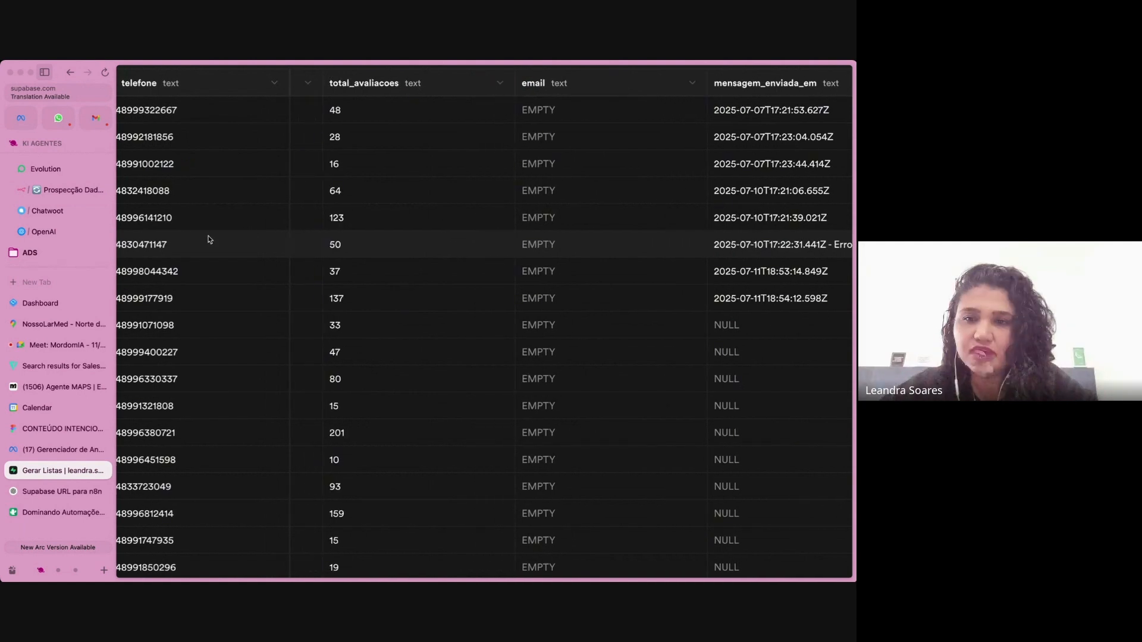
scroll(210, 253, "down", 1)
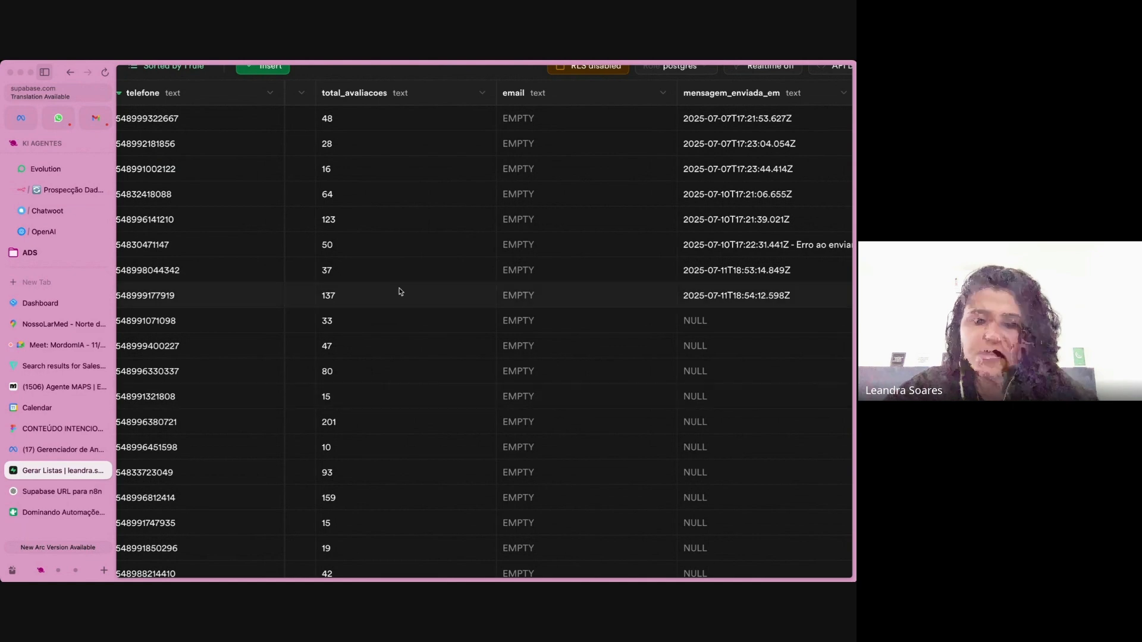
scroll(385, 258, "left", 10)
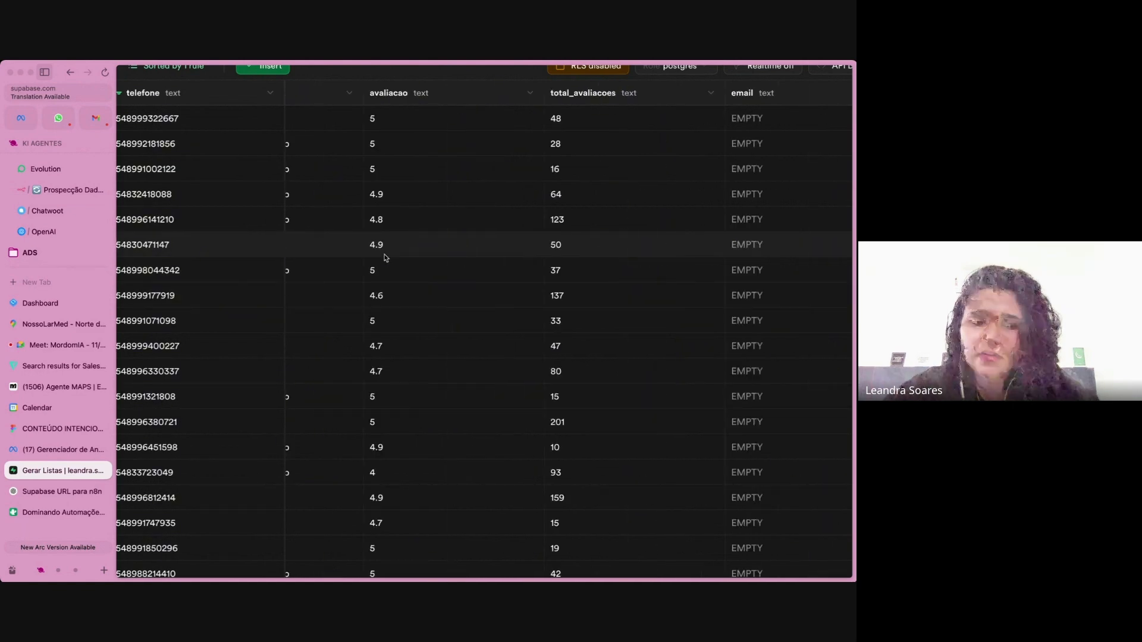
scroll(385, 258, "left", 5)
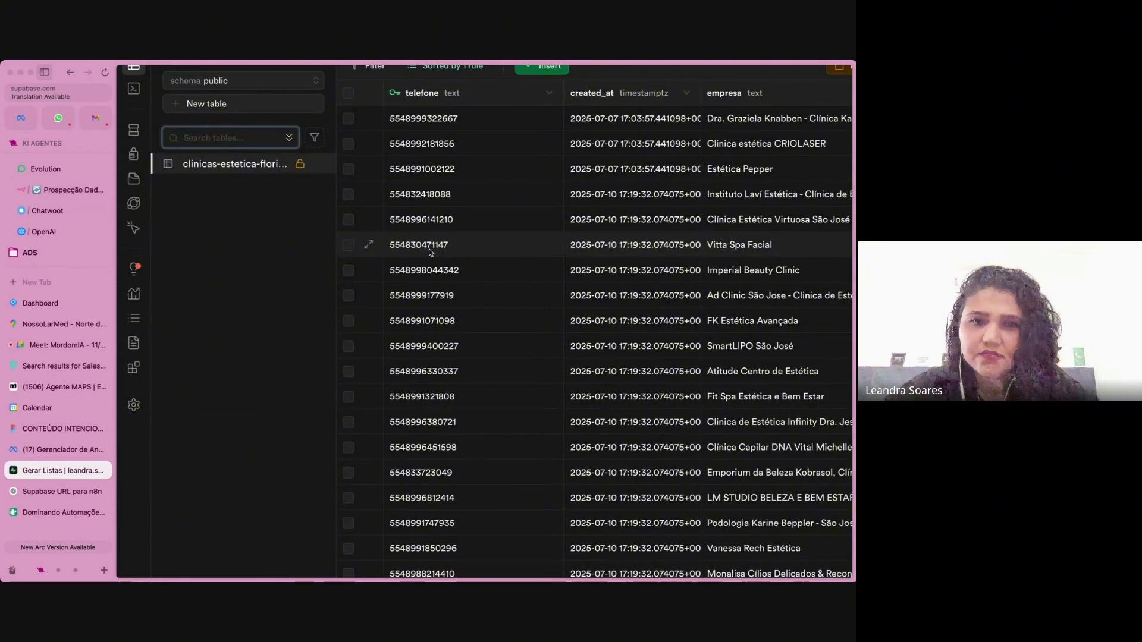
scroll(440, 256, "right", 5)
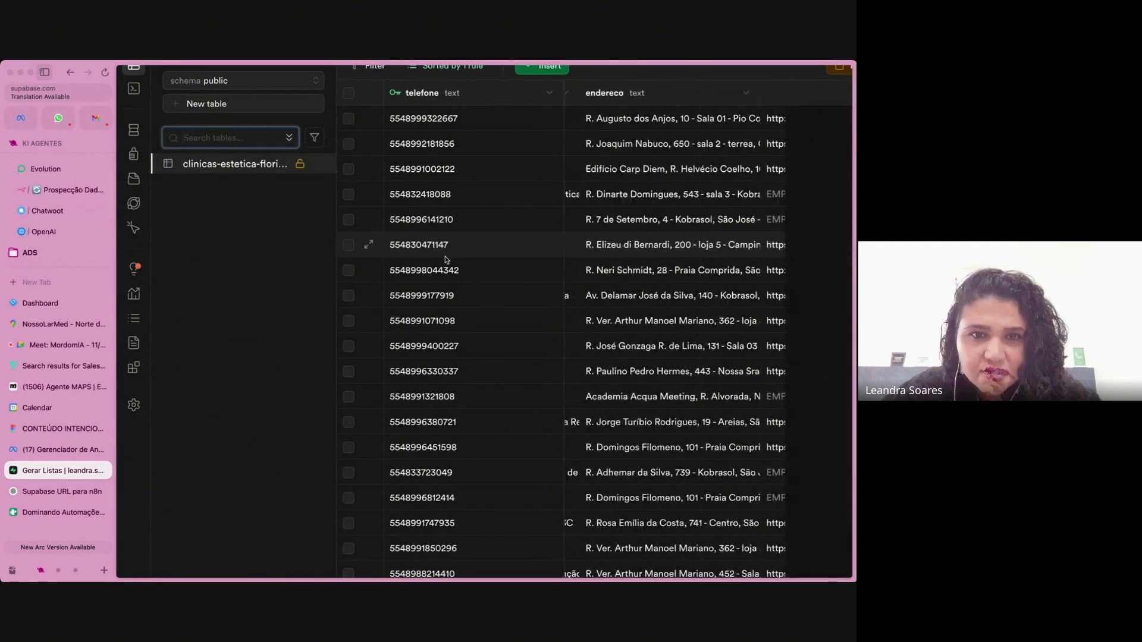
scroll(655, 306, "right", 10)
scroll(656, 307, "down", 5)
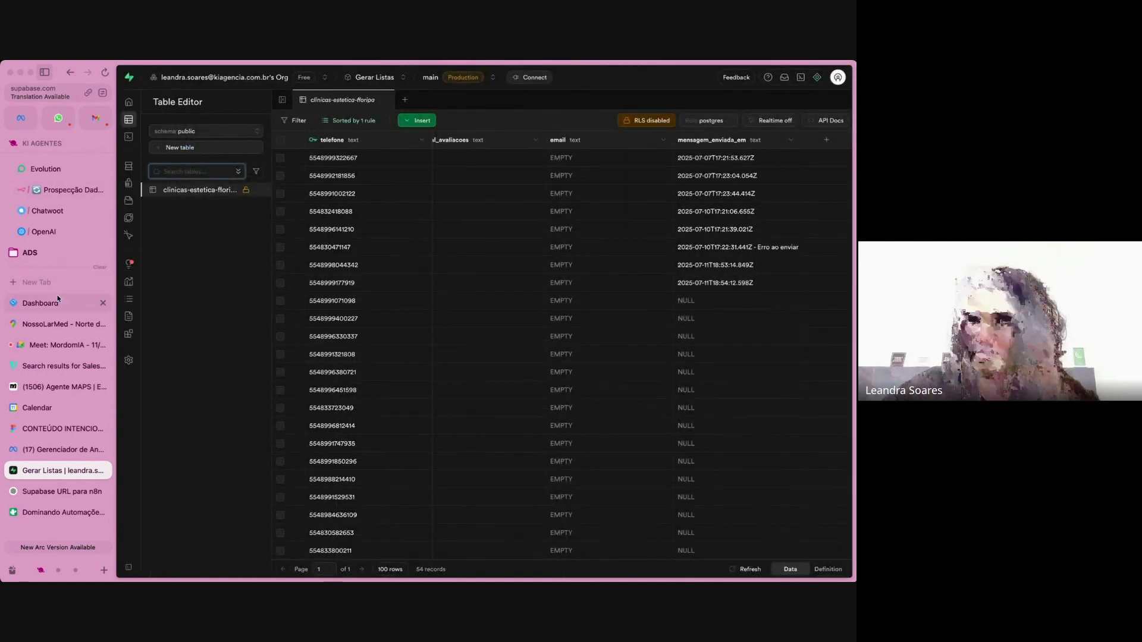
left_click(72, 189)
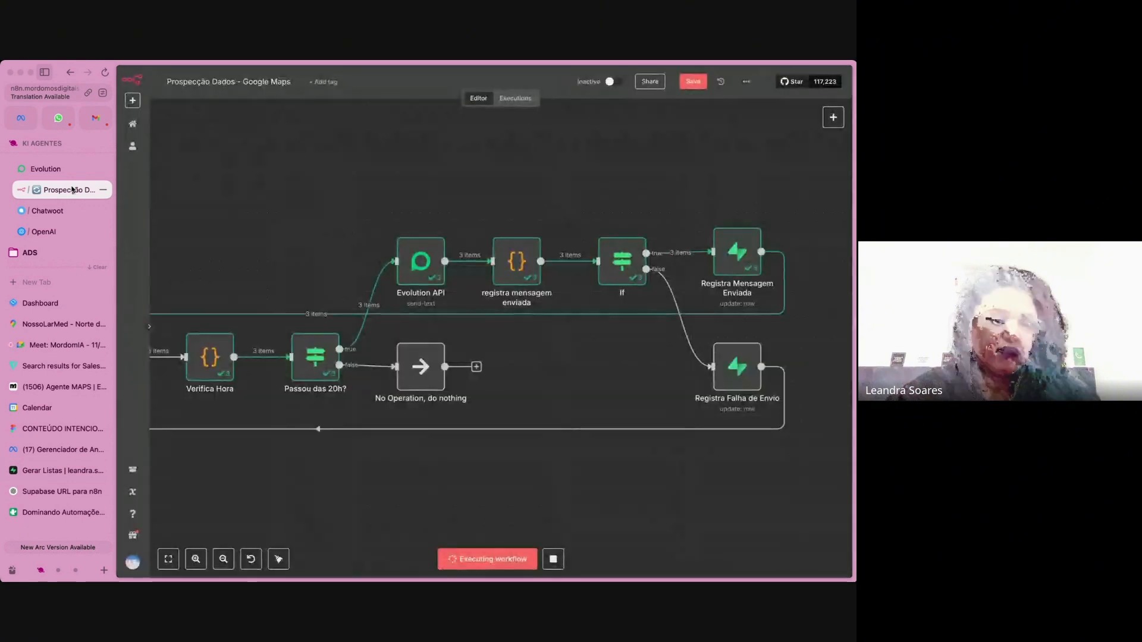